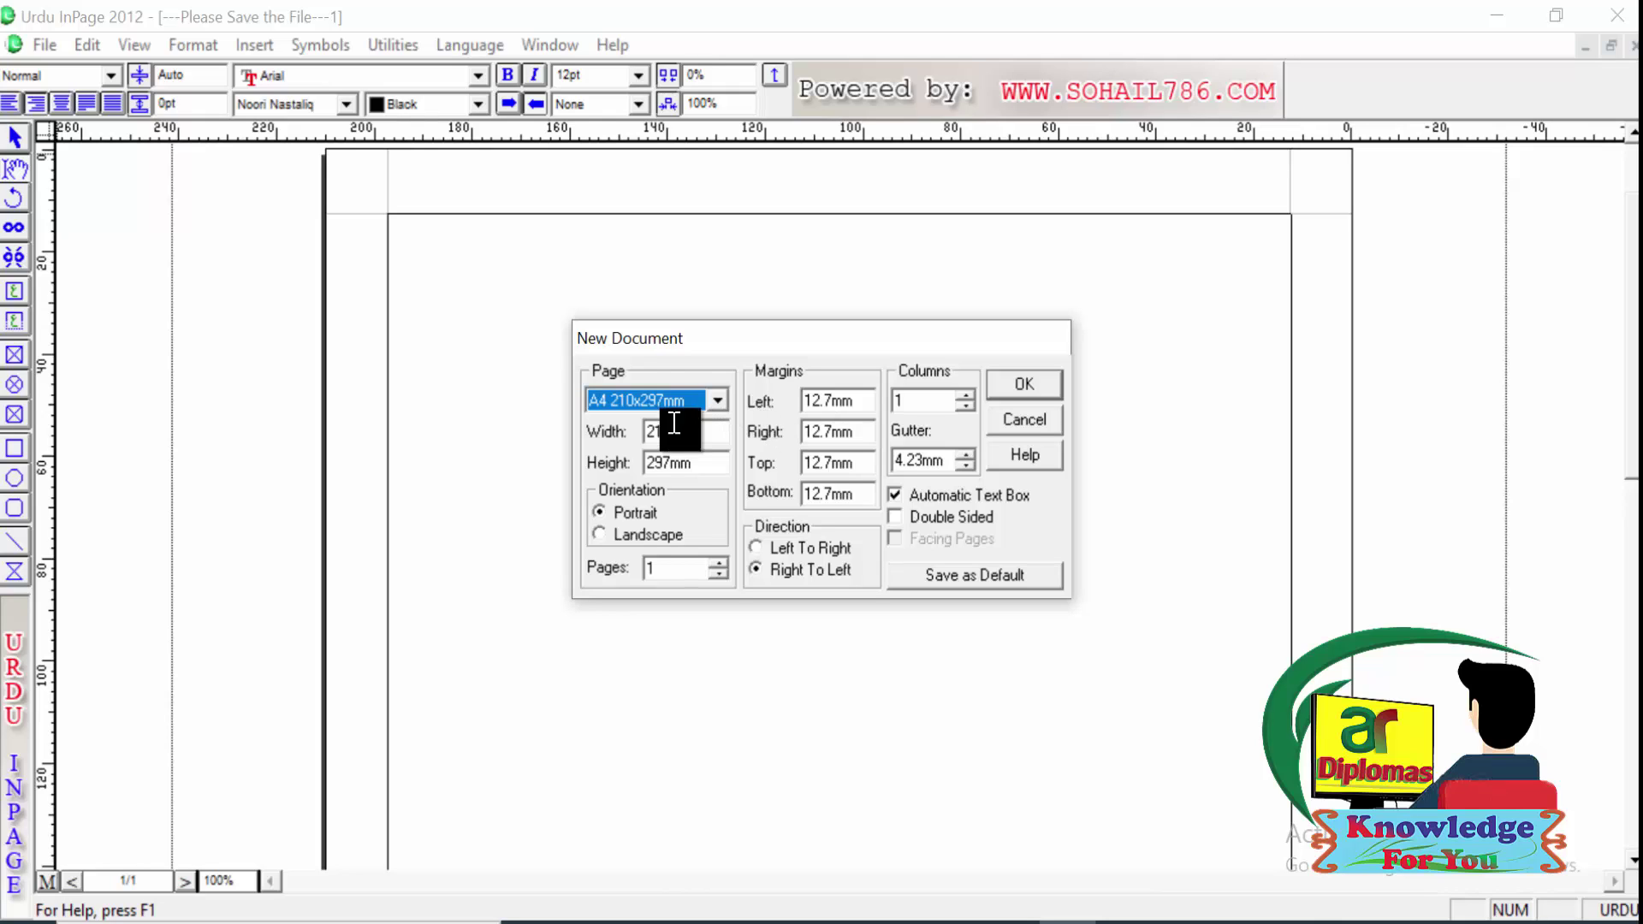
Step: Create a new A4 portrait document with right-to-left direction and place its window floating over the first document
{"action": "left_click", "coordinate": [1010, 385]}
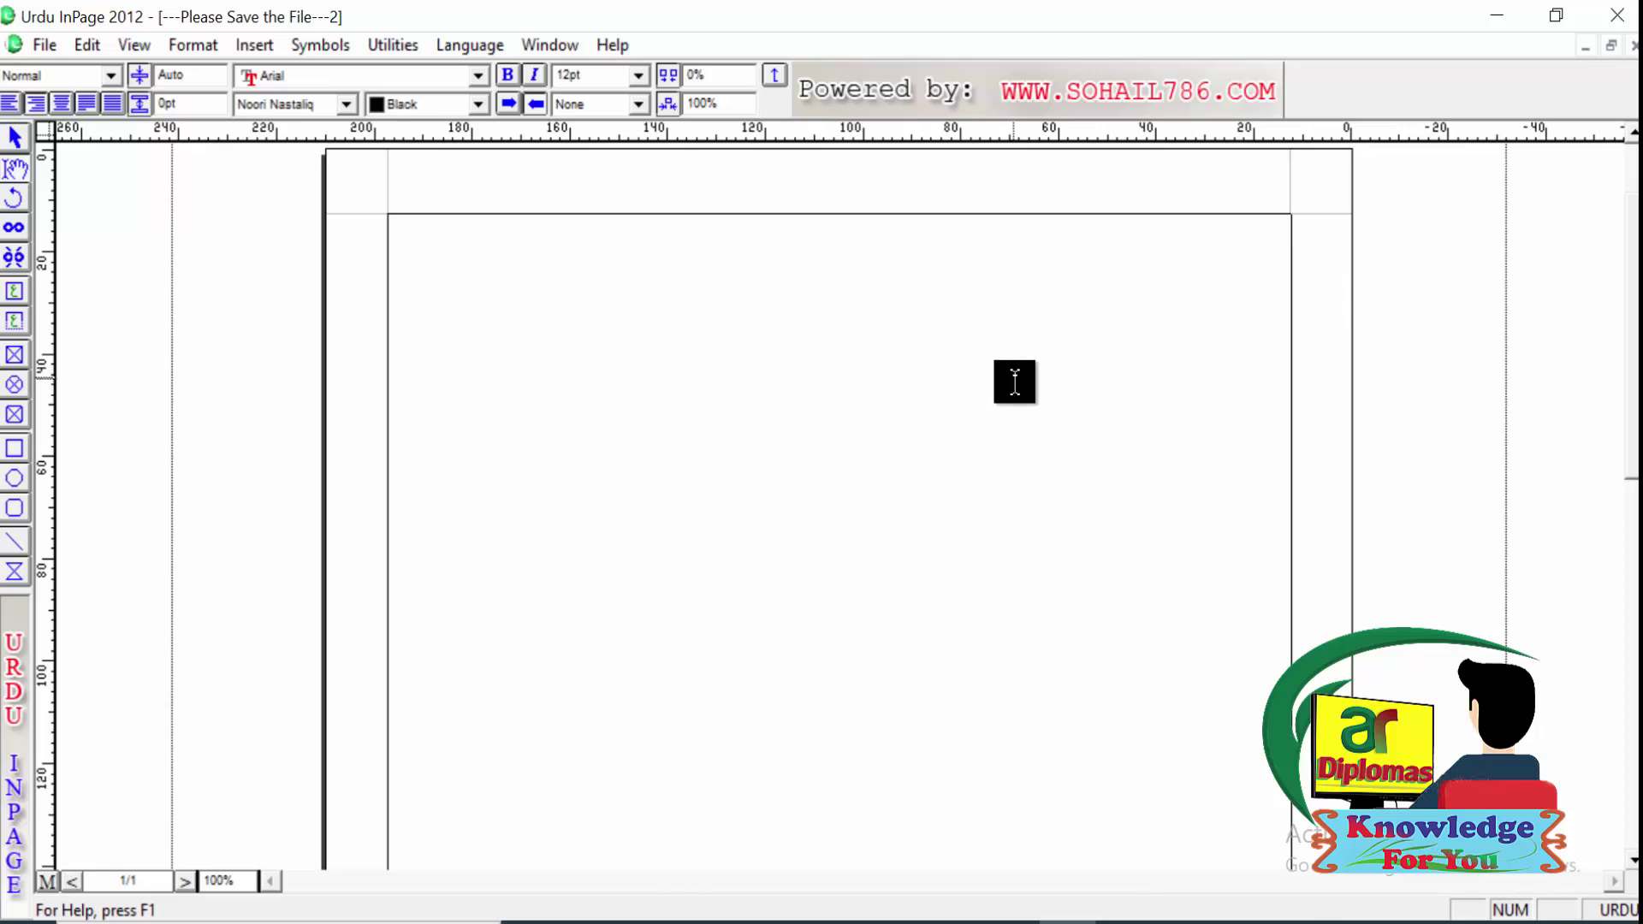
{"action": "left_click", "coordinate": [1609, 48]}
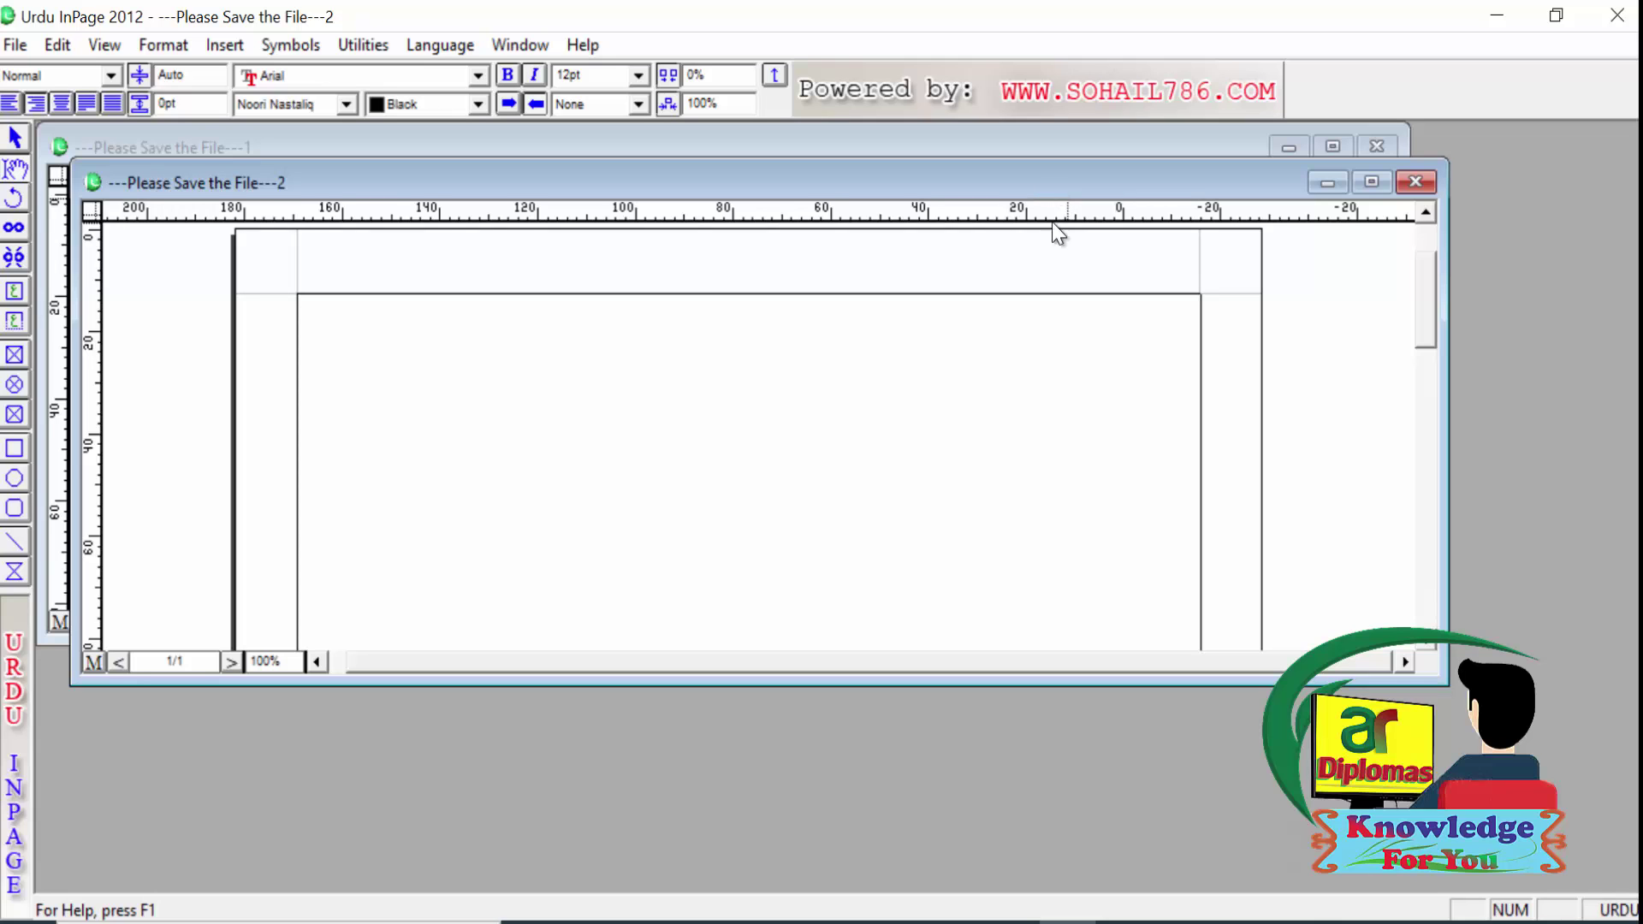
{"action": "mouse_move", "coordinate": [1051, 223]}
{"action": "left_mouse_down"}
{"action": "mouse_move", "coordinate": [1066, 268]}
{"action": "mouse_move", "coordinate": [1059, 204]}
{"action": "left_mouse_up"}
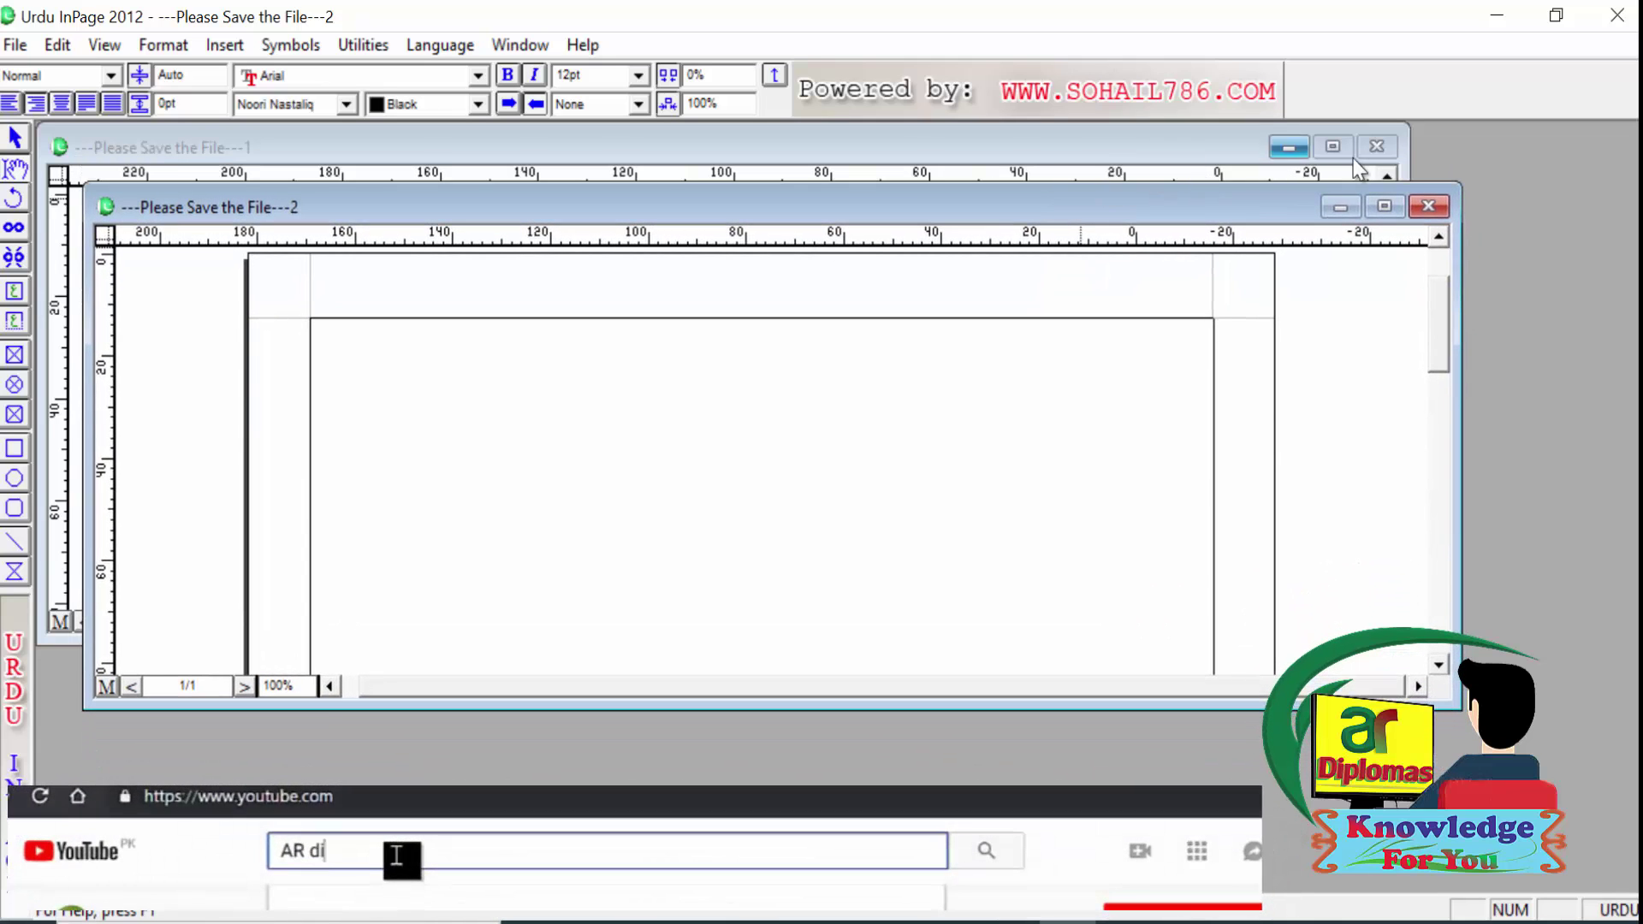
Step: Close the second unsaved document and maximize the first document's window
{"action": "left_click", "coordinate": [1430, 207]}
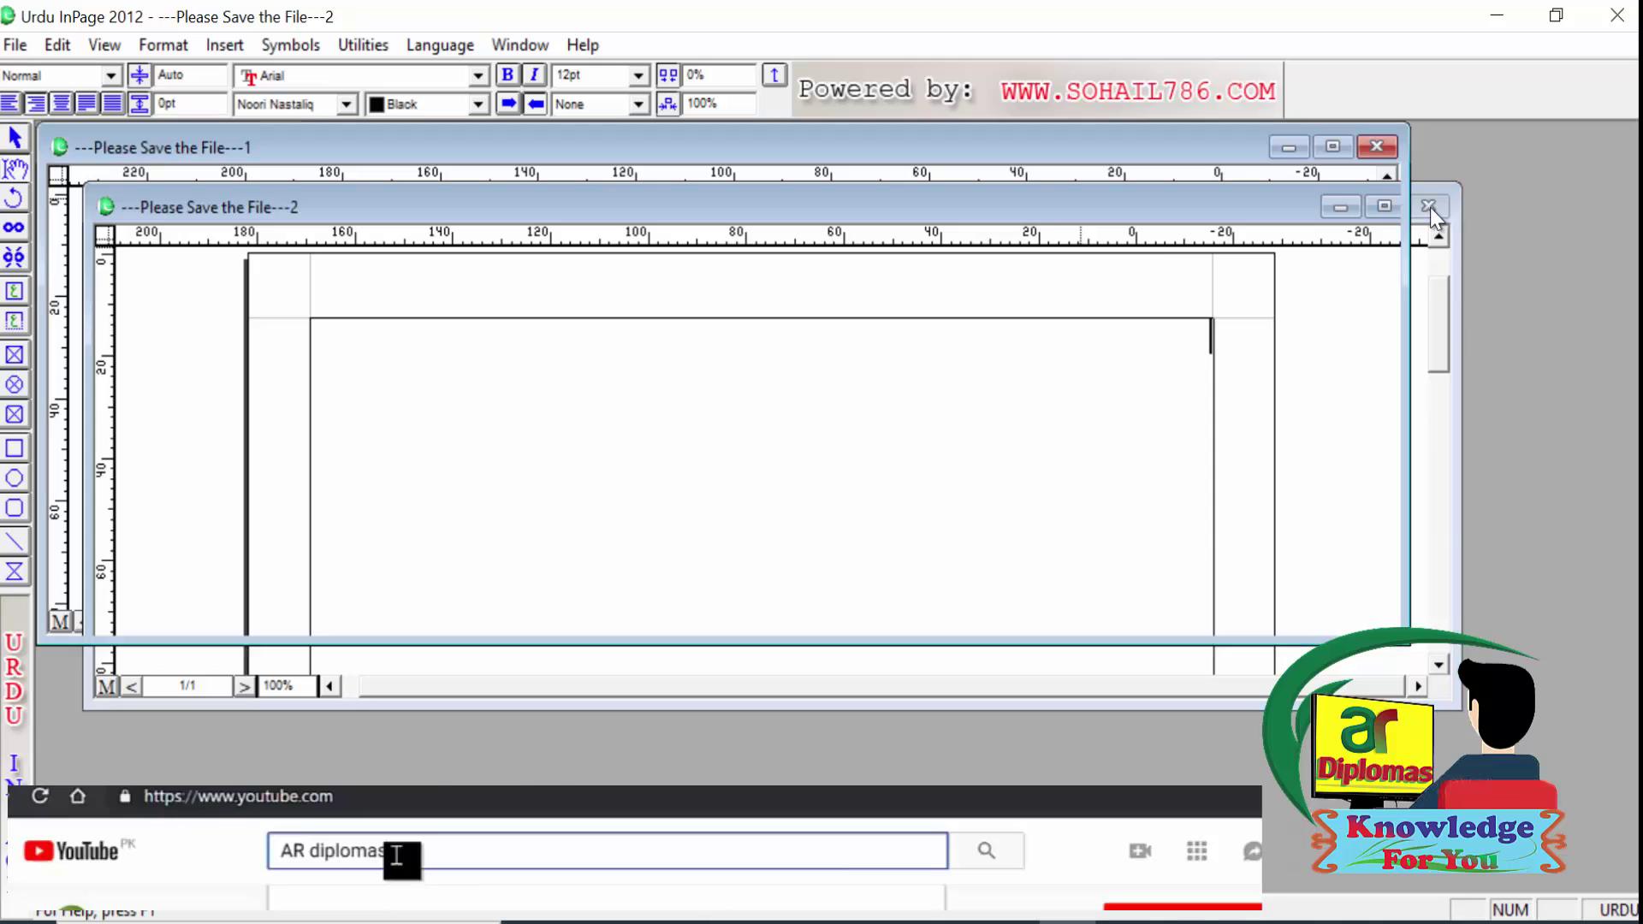
{"action": "left_click", "coordinate": [1332, 147]}
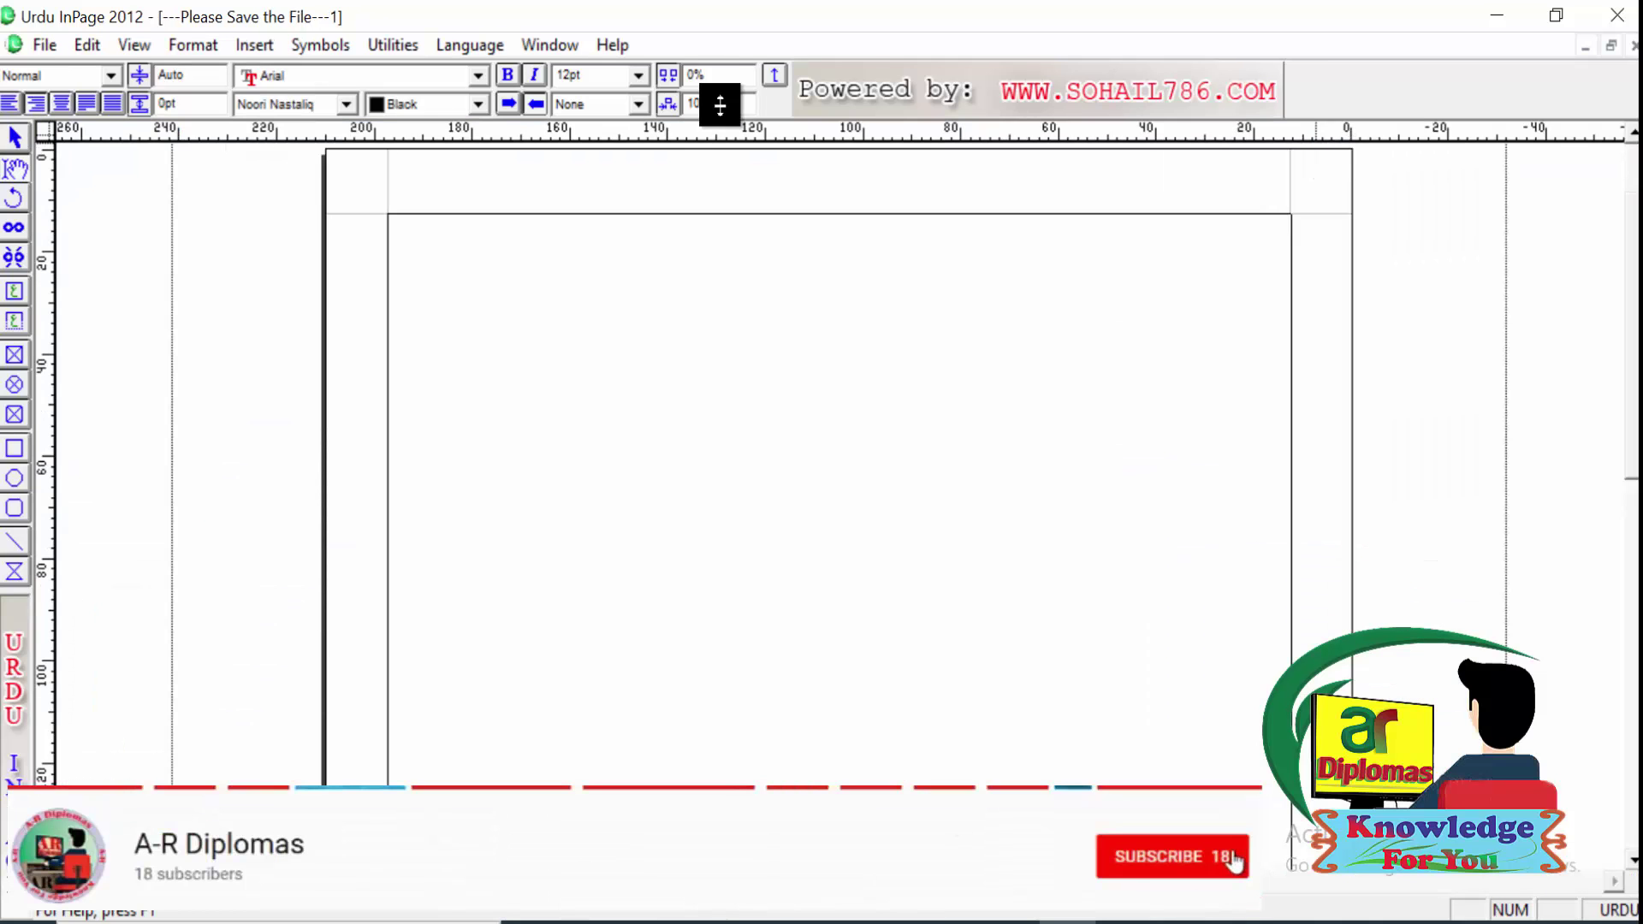
Step: Open the existing InPage document "Photo file" from the Desktop
{"action": "left_click", "coordinate": [46, 43]}
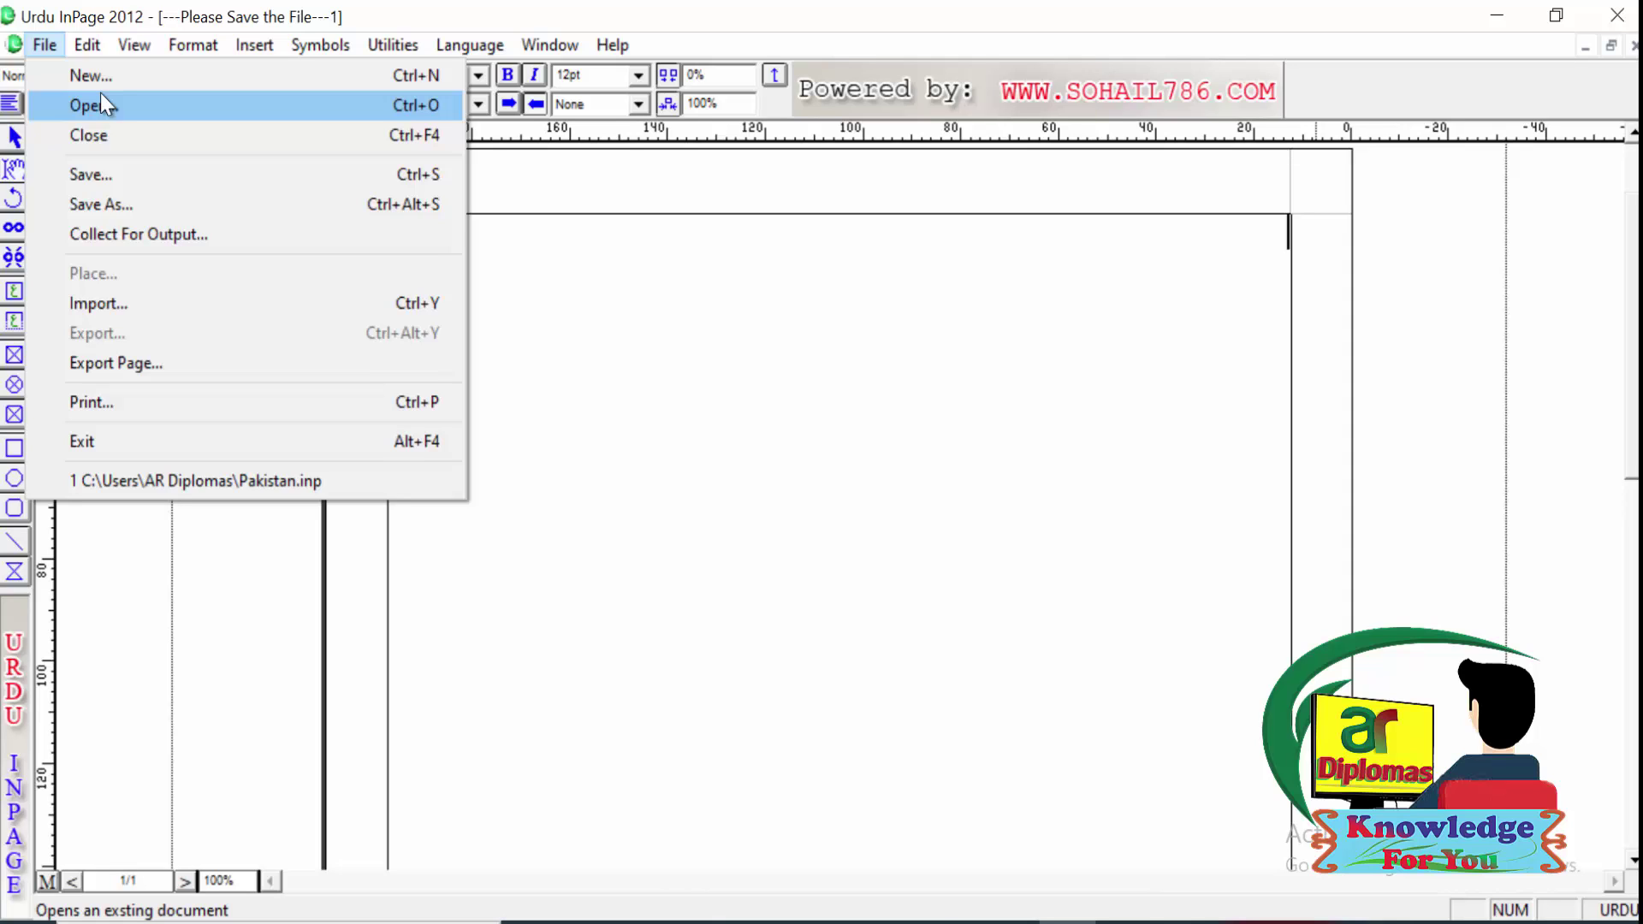
{"action": "left_click", "coordinate": [100, 104]}
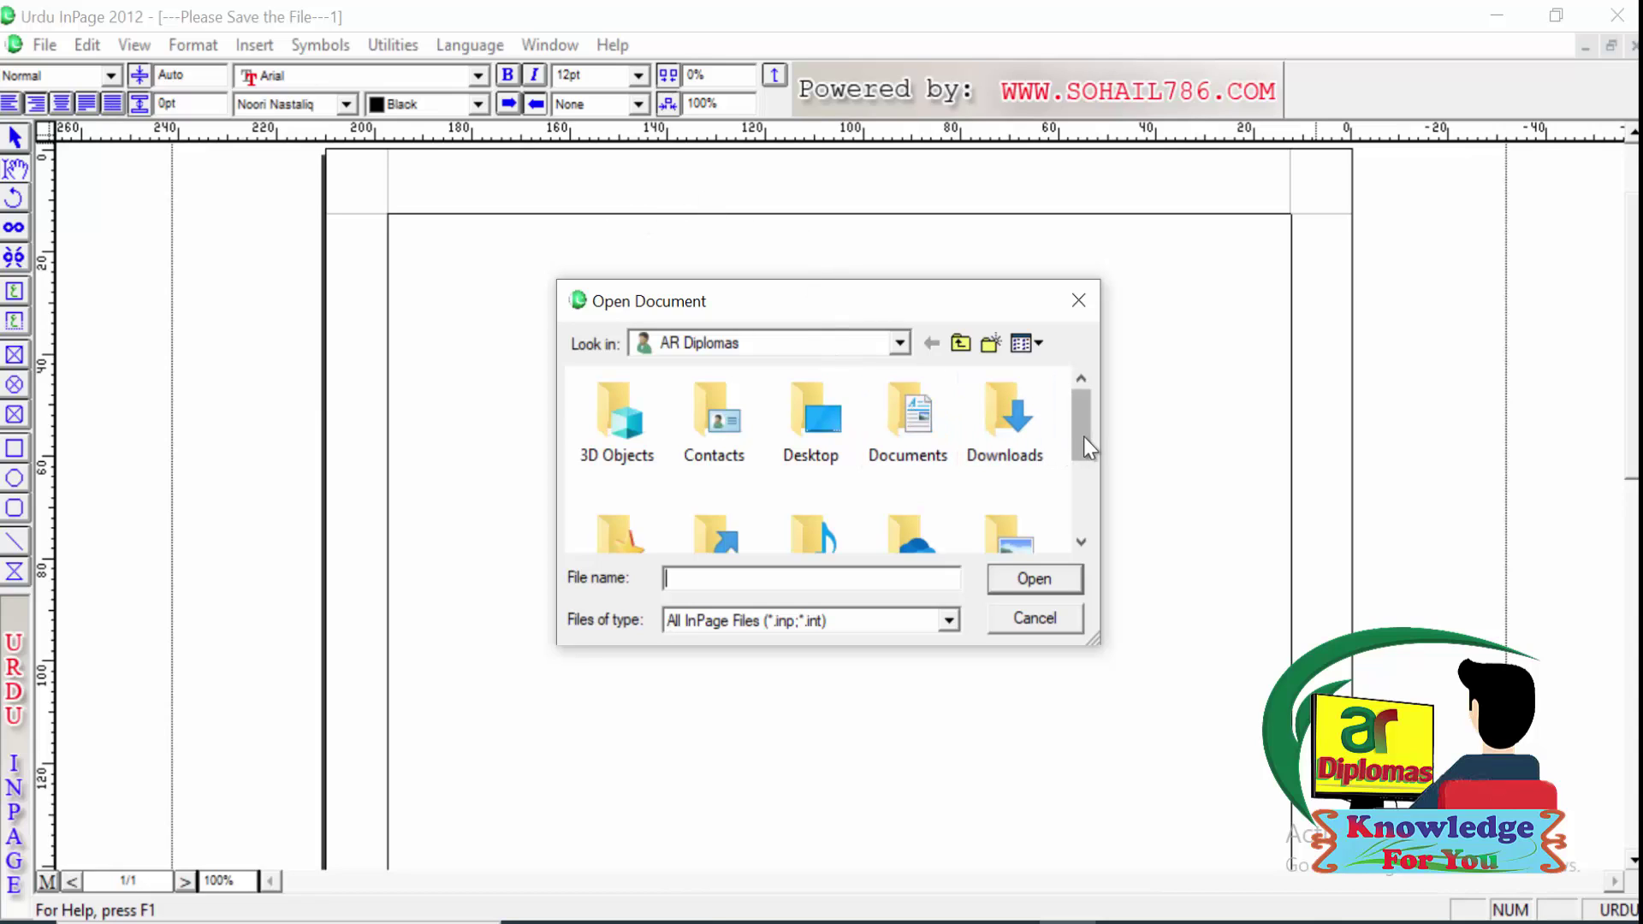
{"action": "left_click_drag", "start_coordinate": [1084, 438], "coordinate": [1084, 508]}
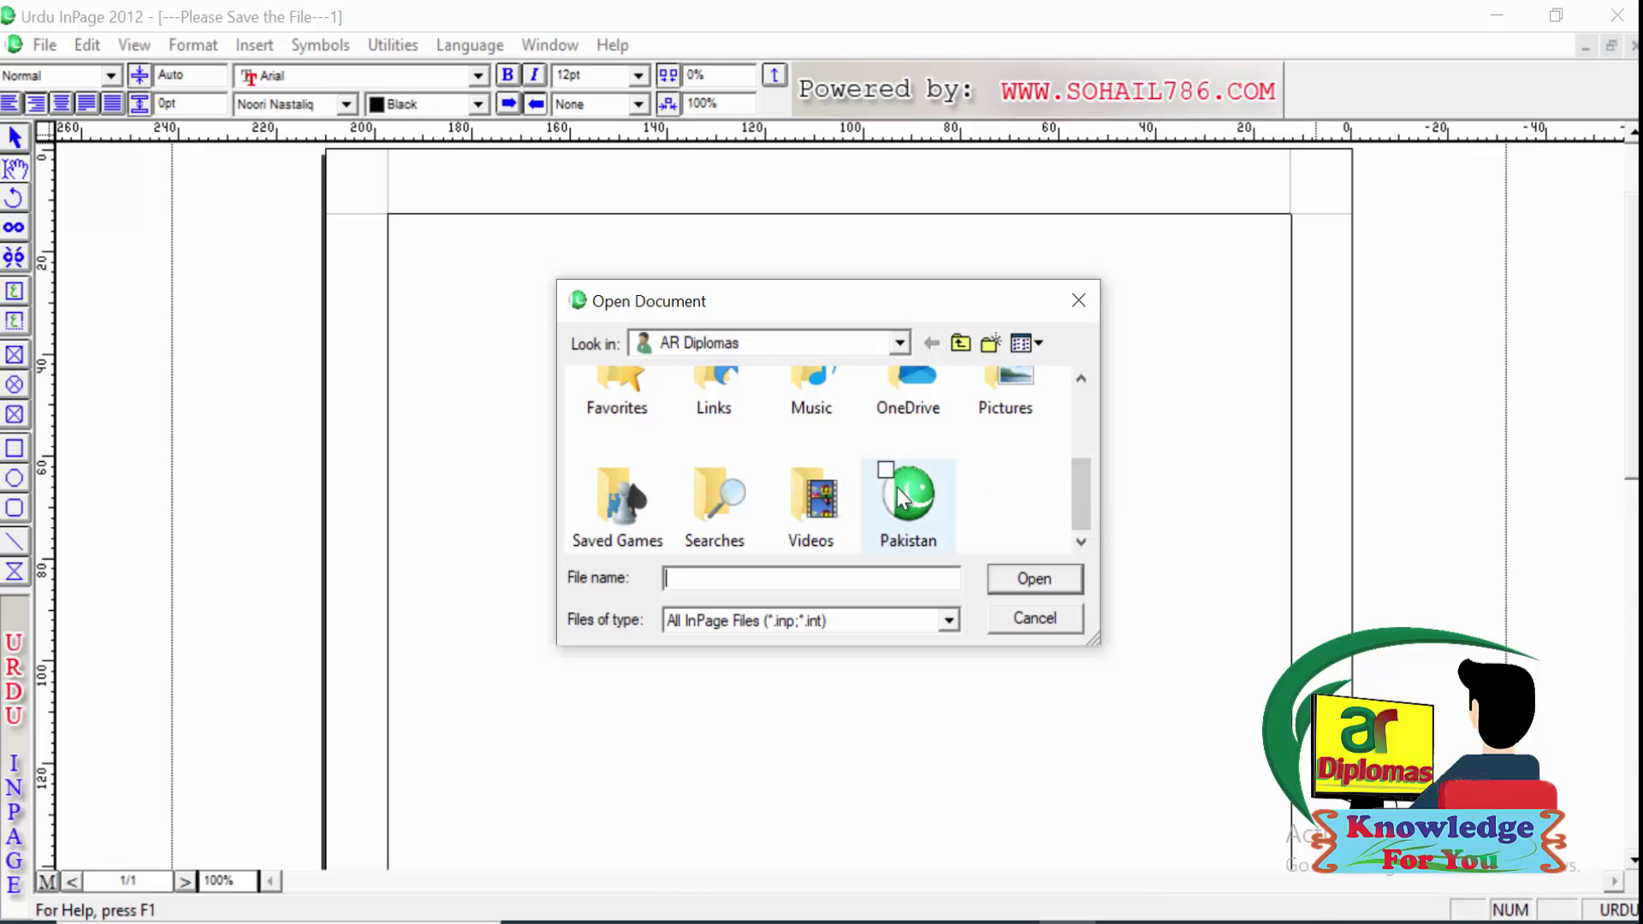
{"action": "left_click", "coordinate": [962, 342]}
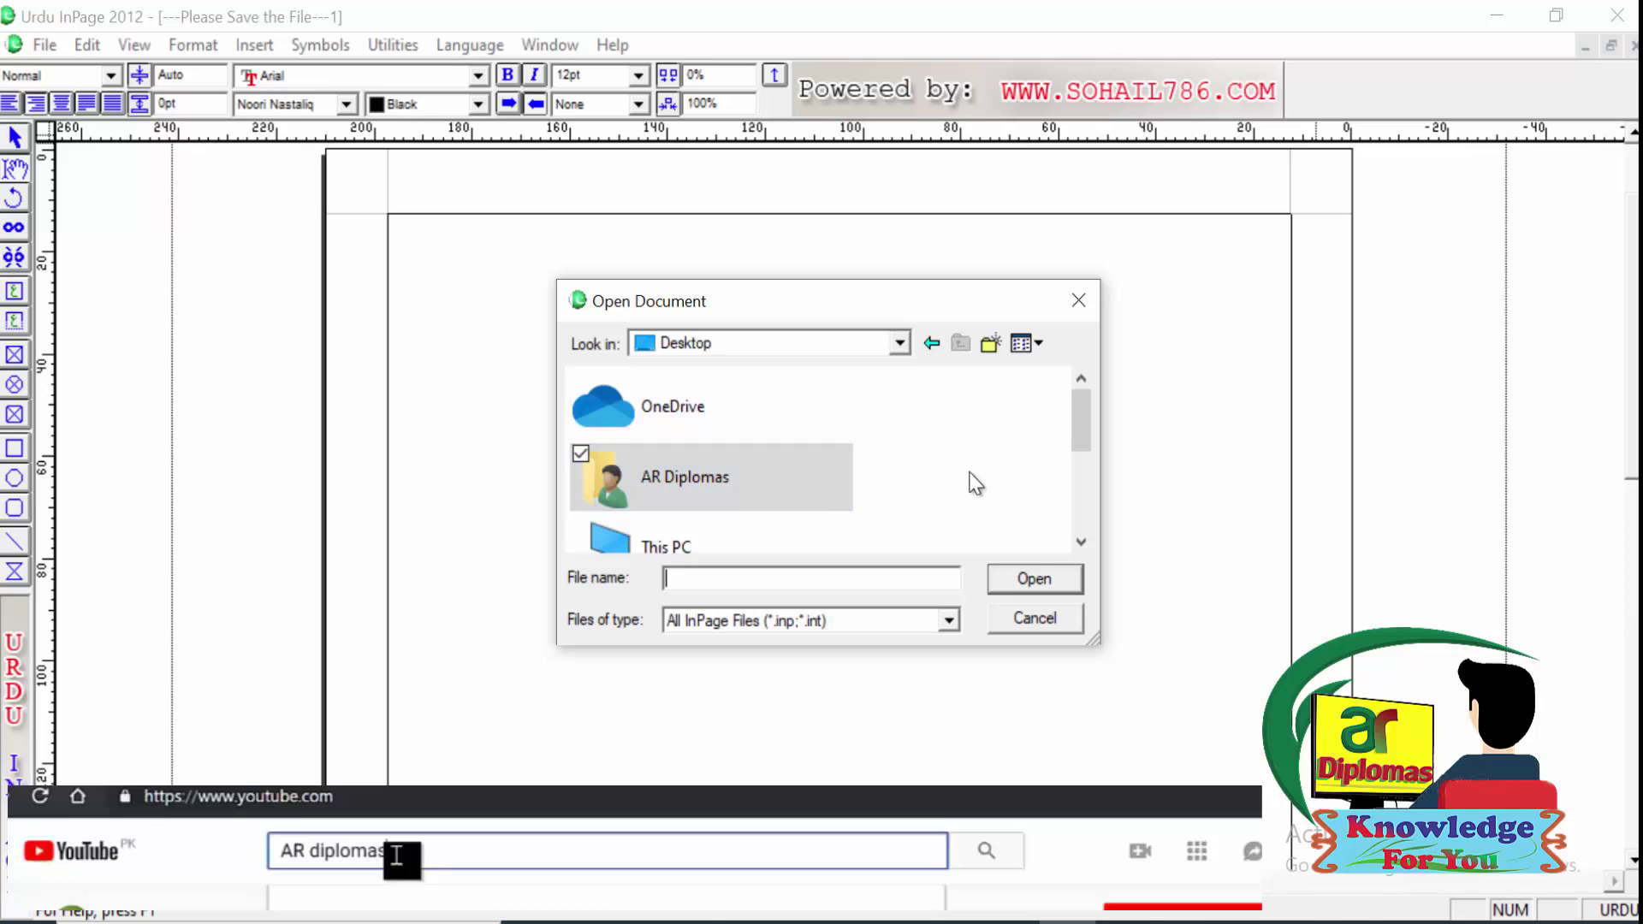
{"action": "left_click_drag", "start_coordinate": [1083, 428], "coordinate": [1057, 508]}
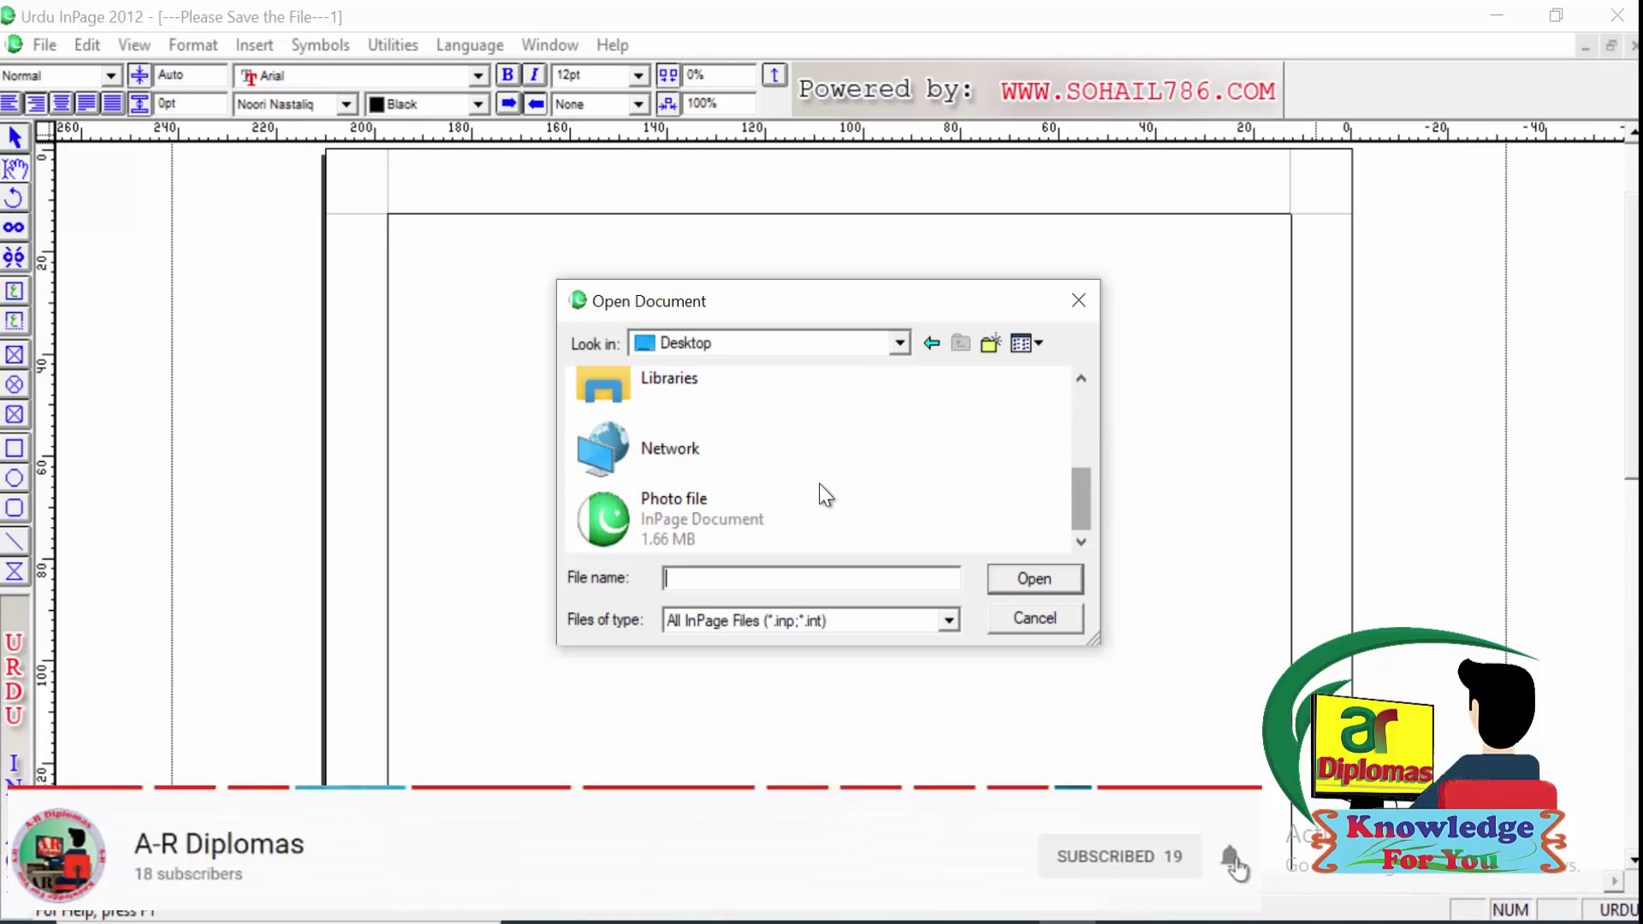
{"action": "left_click", "coordinate": [707, 516]}
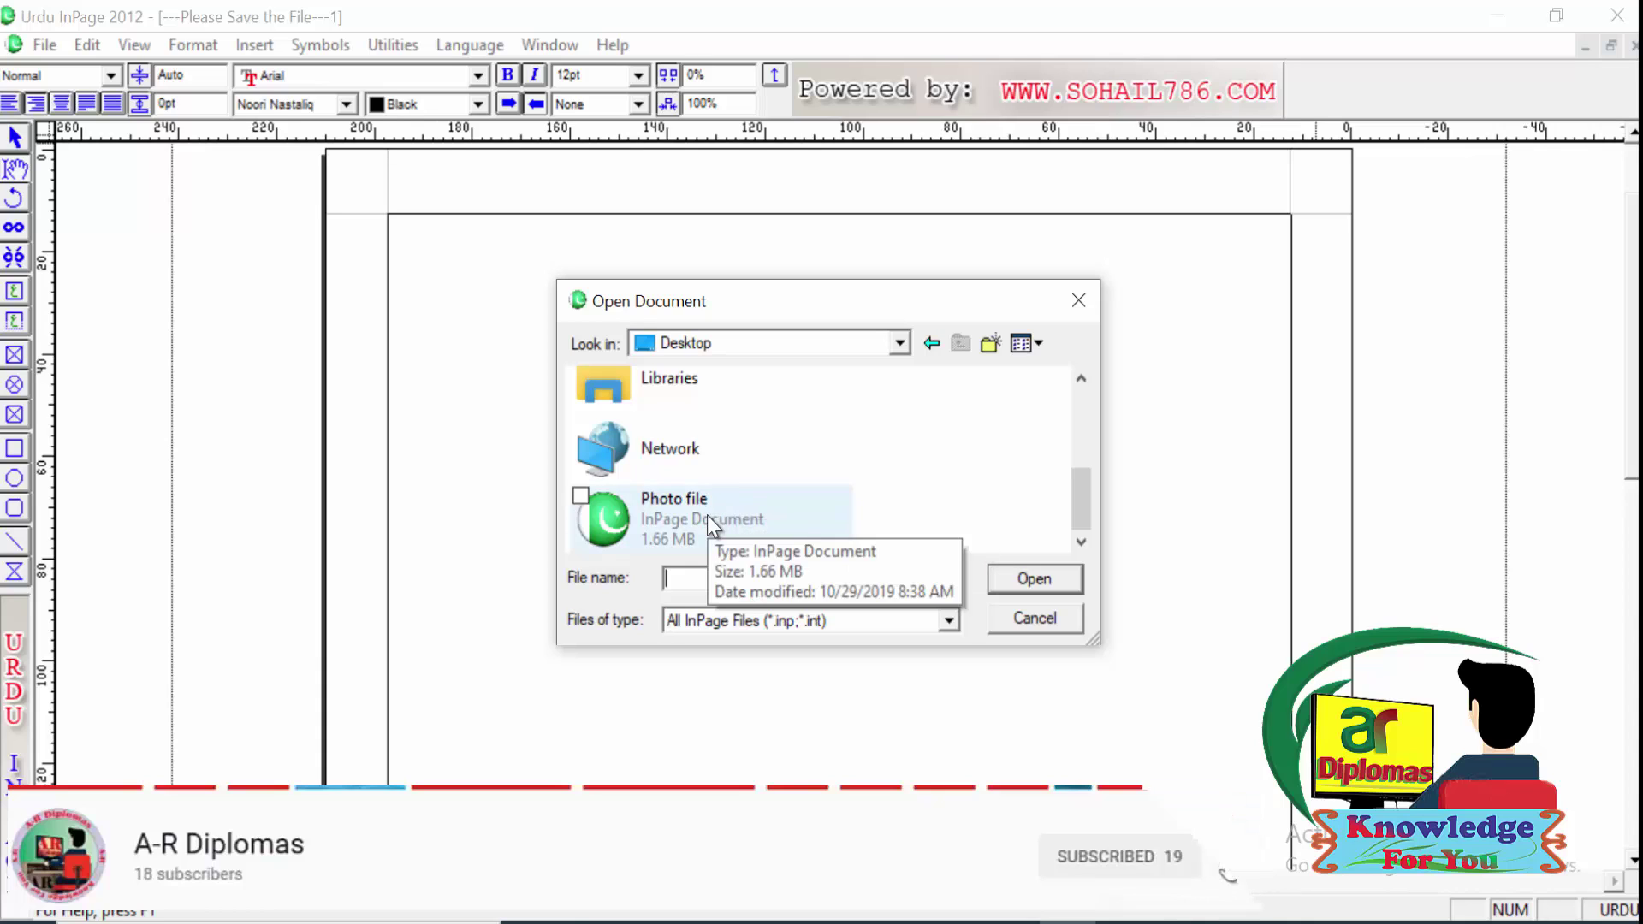
{"action": "left_click", "coordinate": [1033, 579]}
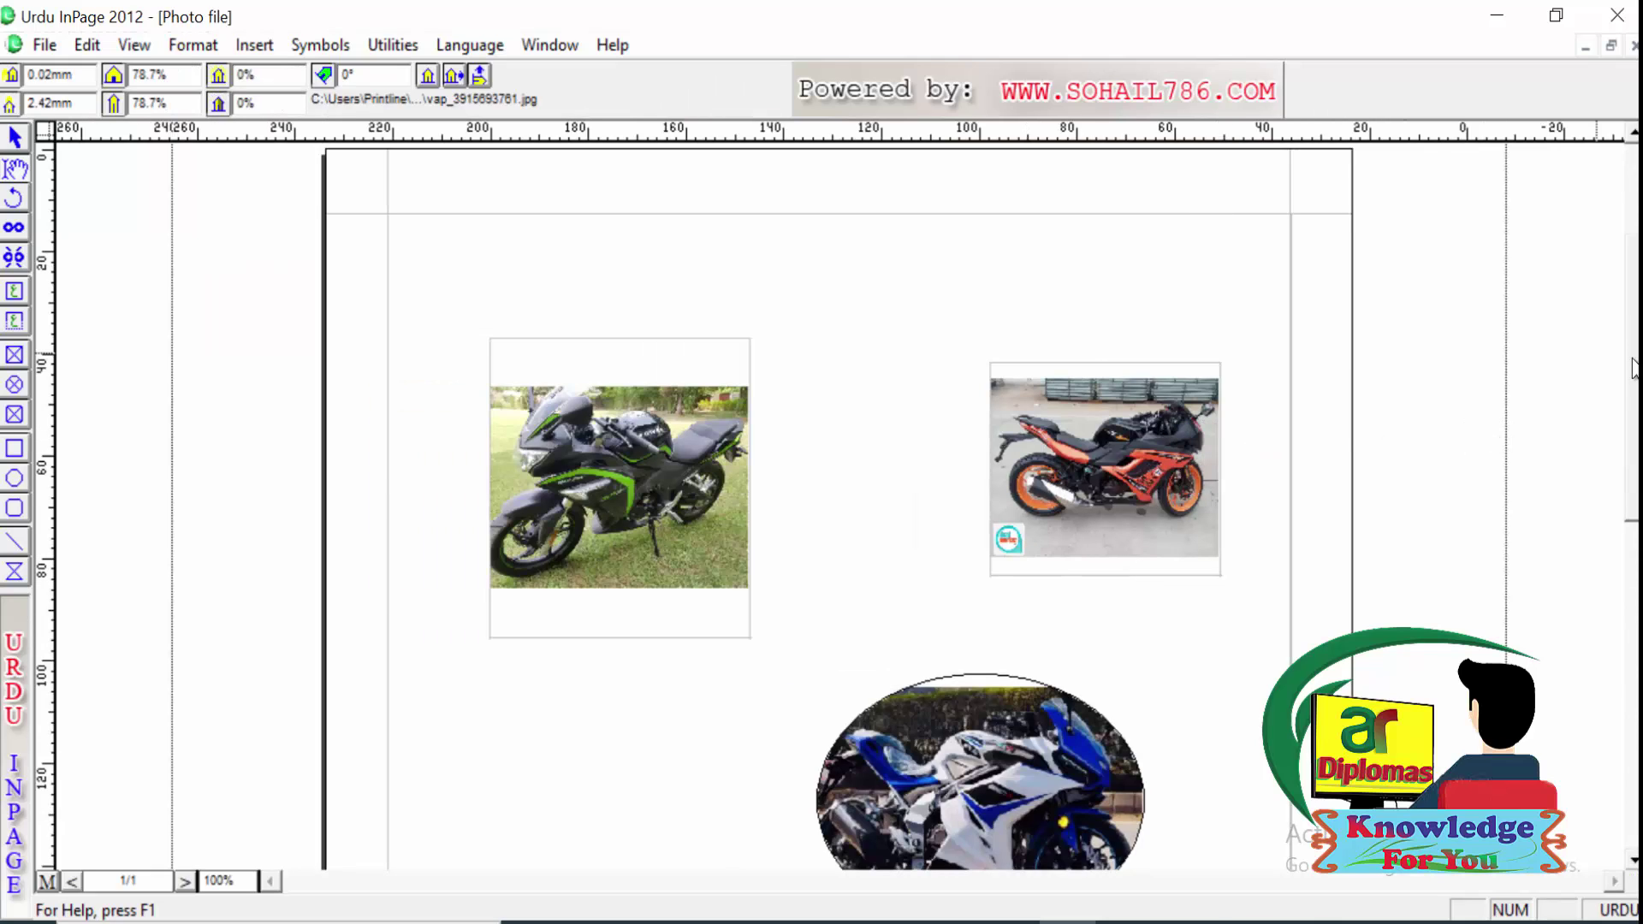
{"action": "scroll", "coordinate": [1631, 360], "scroll_direction": "down", "scroll_amount": 3}
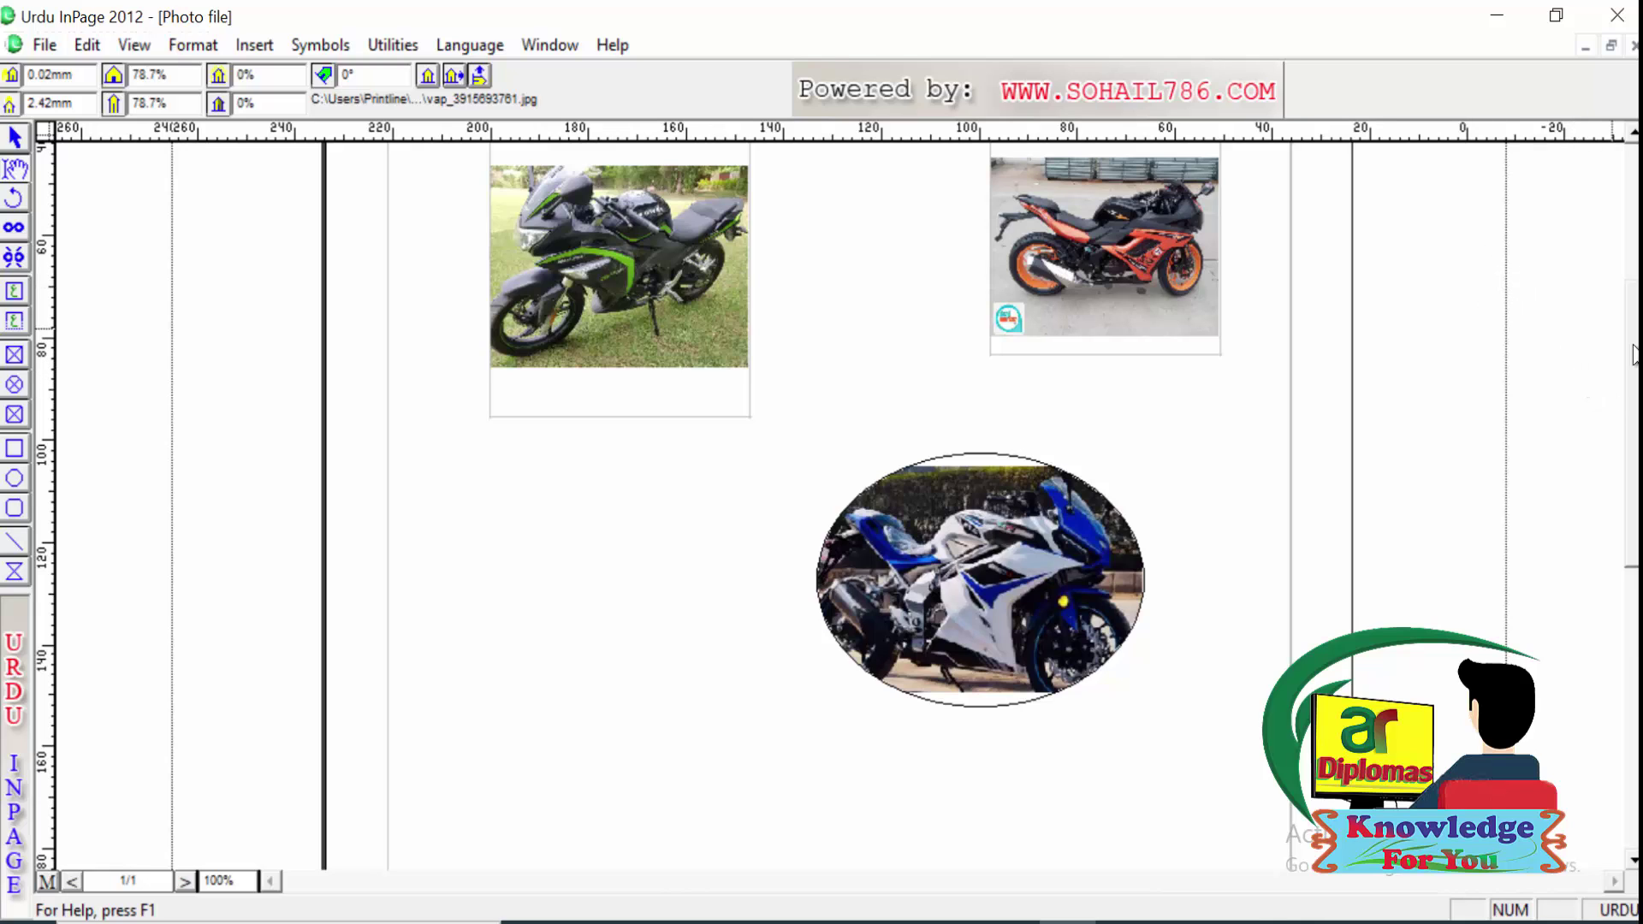
{"action": "scroll", "coordinate": [1630, 350], "scroll_direction": "up", "scroll_amount": 1}
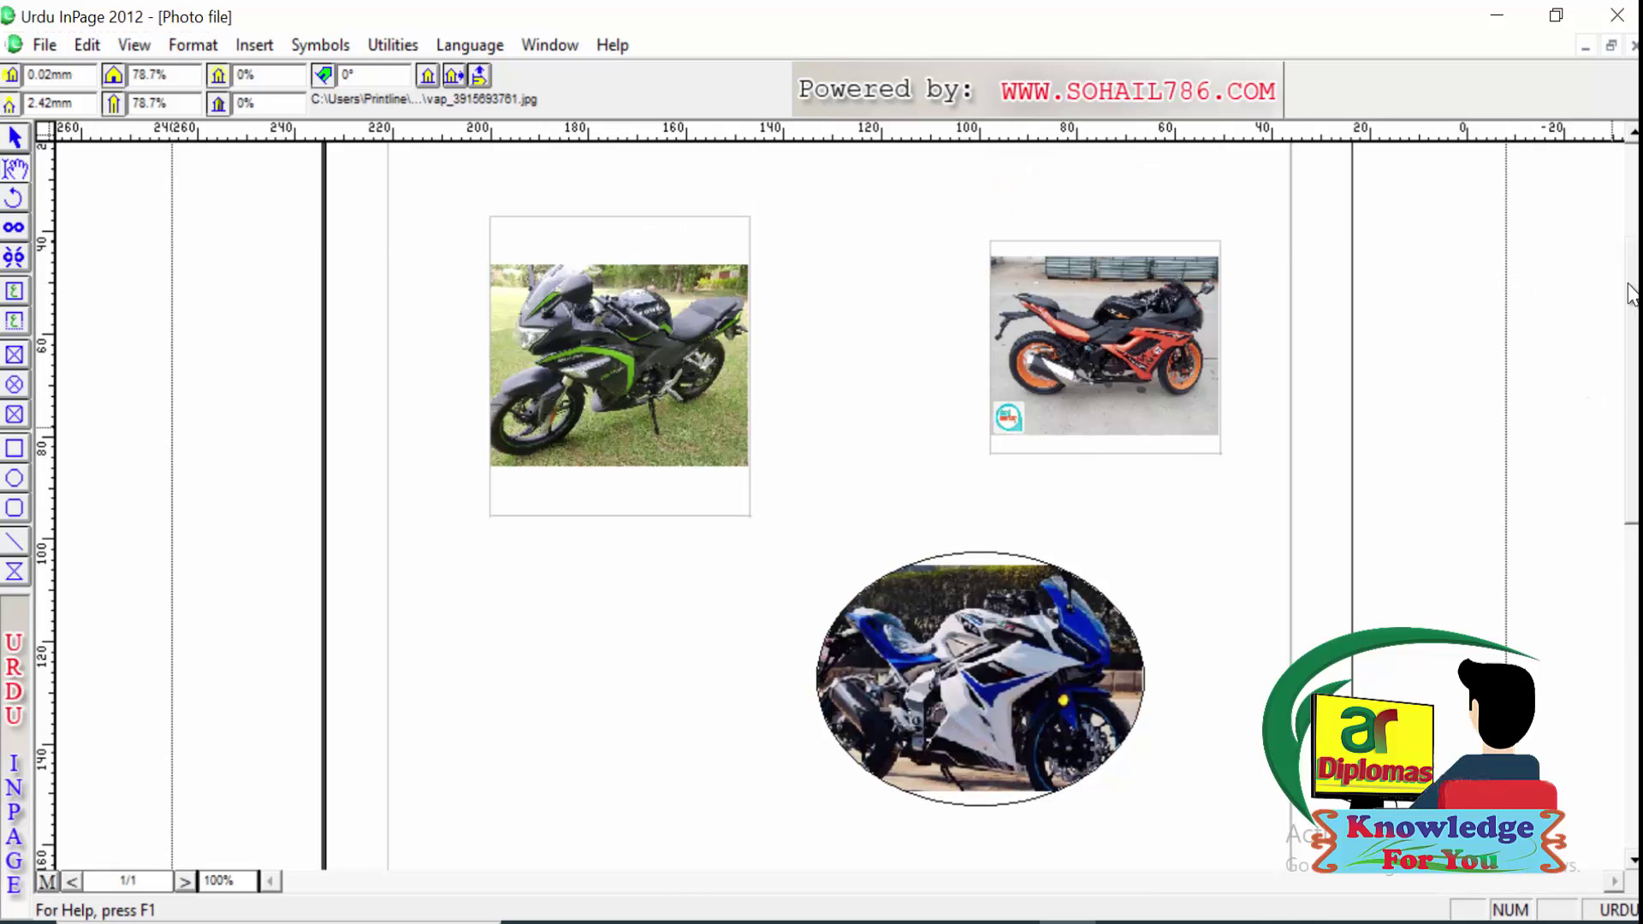
{"action": "scroll", "coordinate": [1626, 271], "scroll_direction": "up", "scroll_amount": 3}
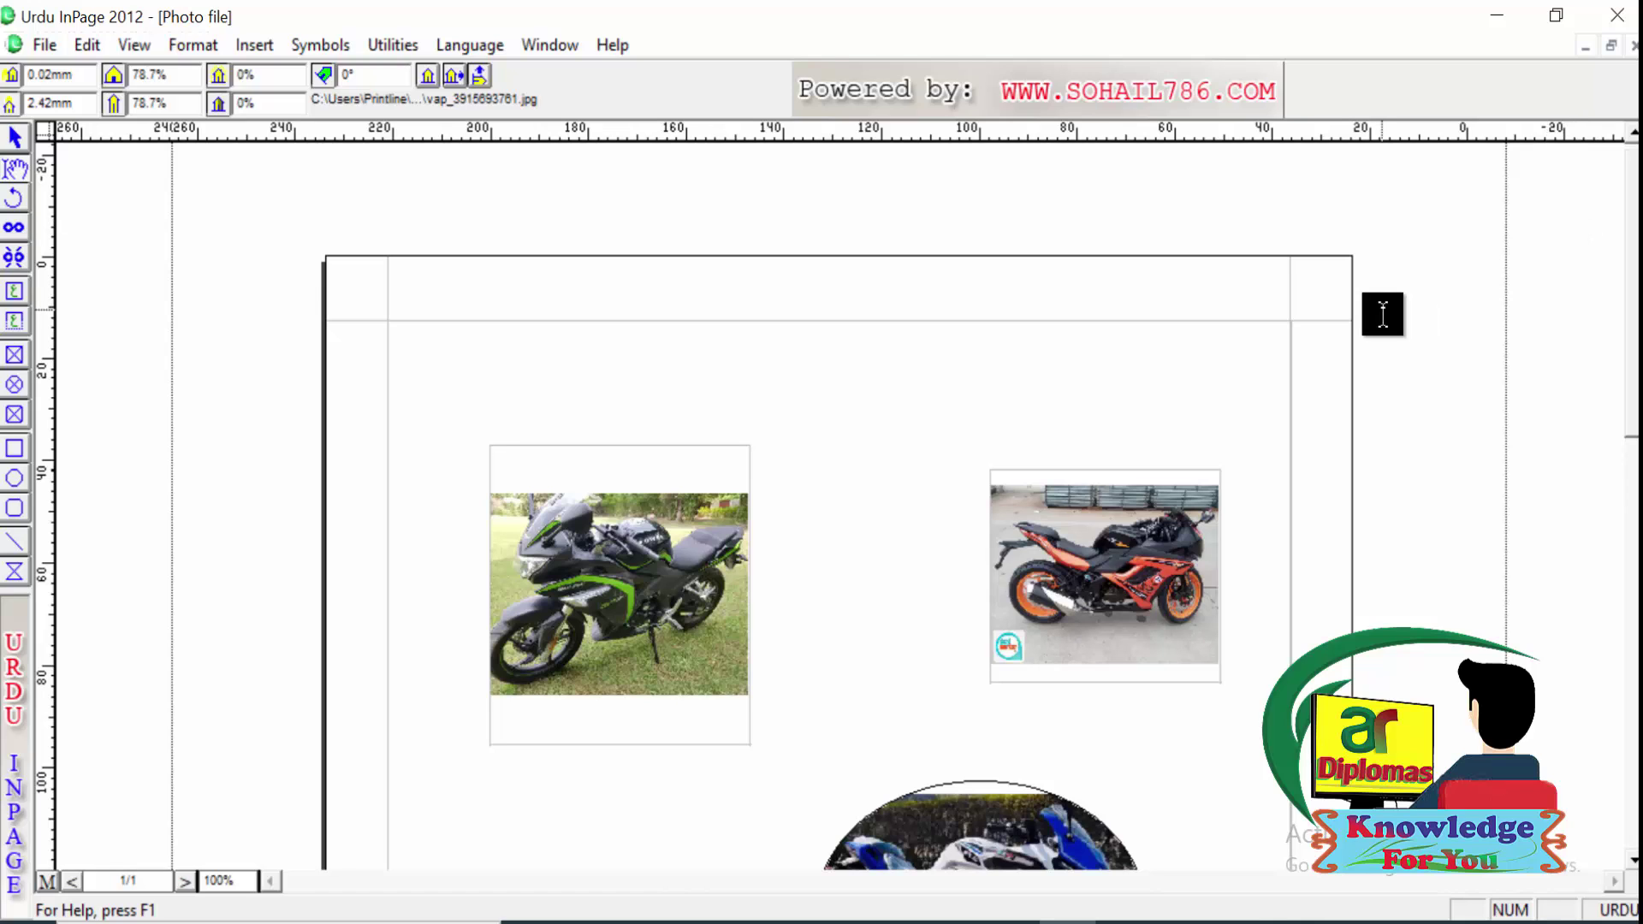
{"action": "key", "text": "ctrl+o"}
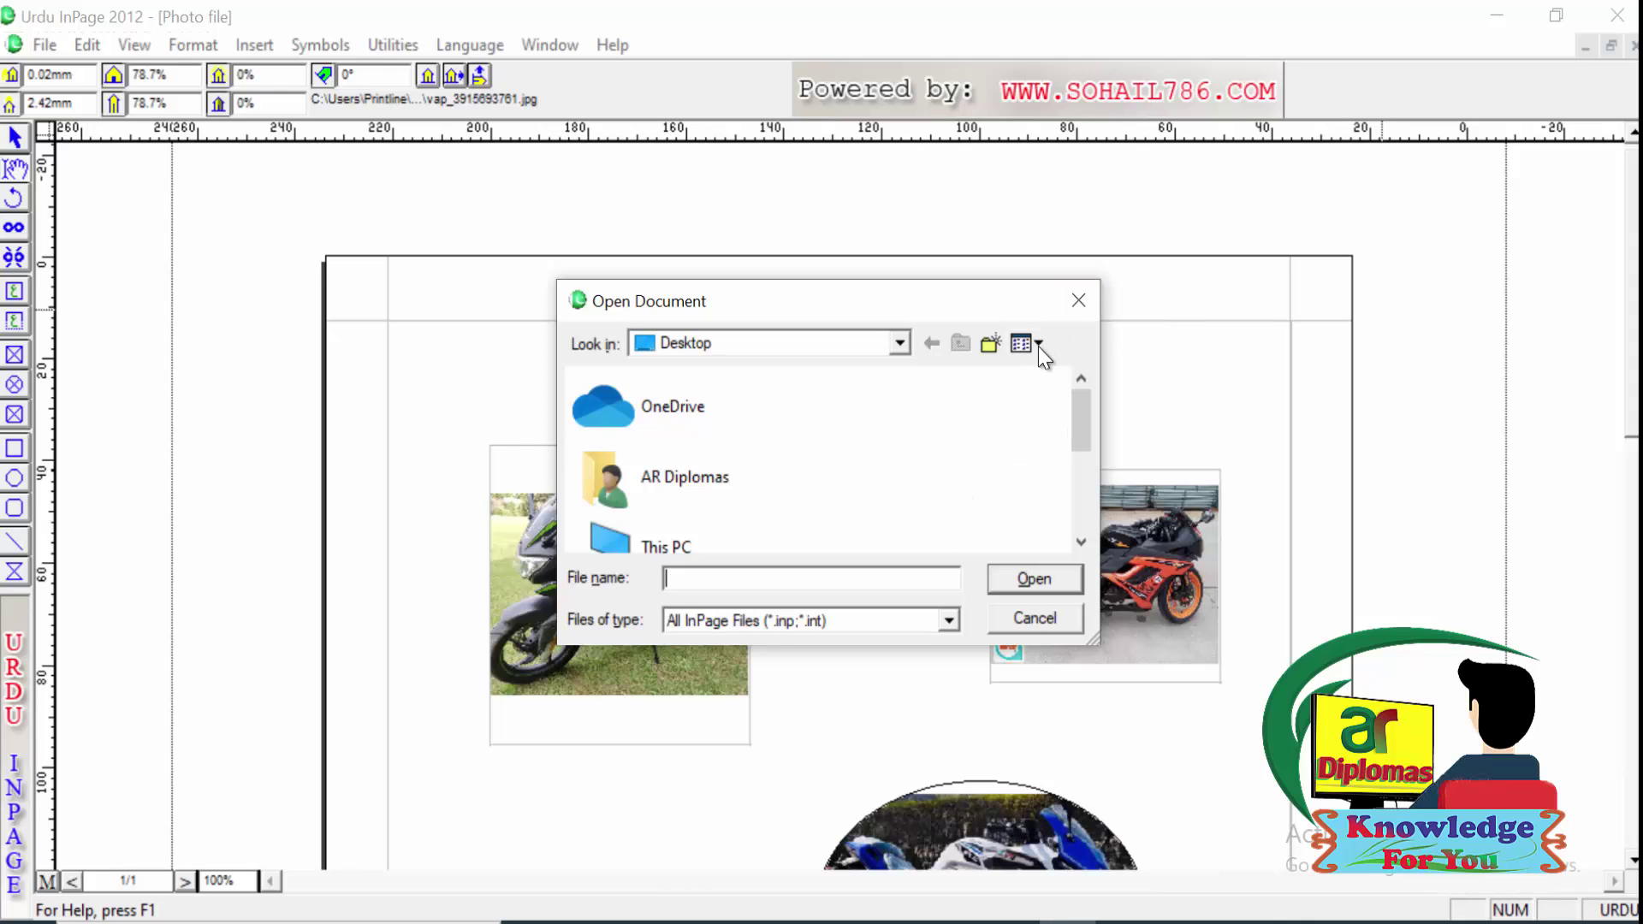
{"action": "left_click", "coordinate": [1062, 311]}
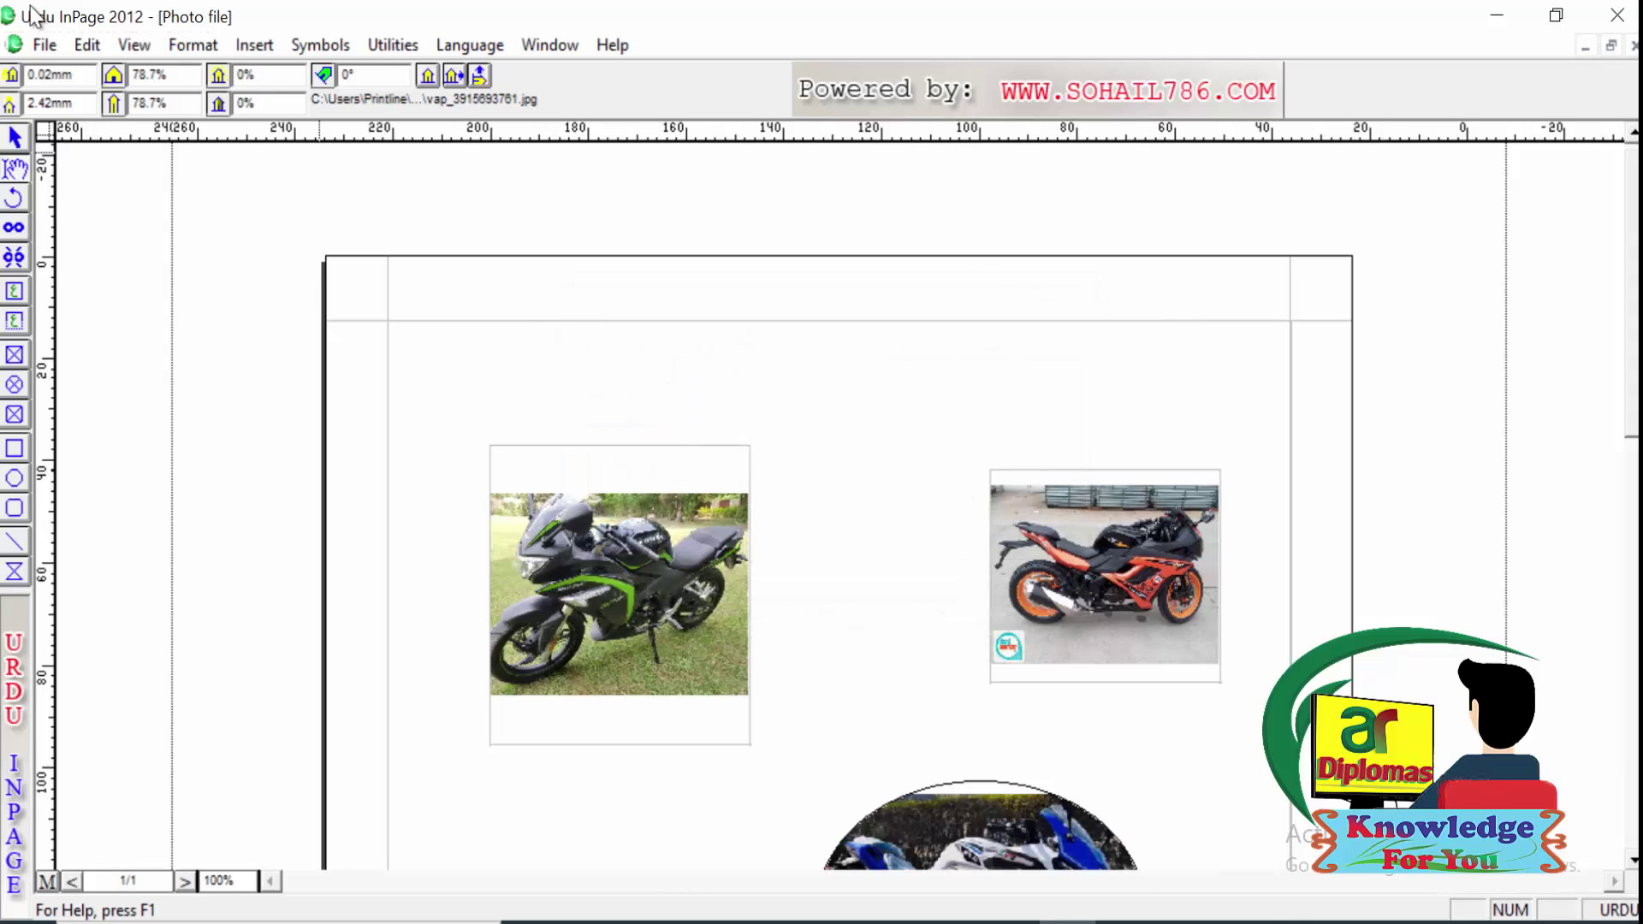
{"action": "left_click", "coordinate": [42, 44]}
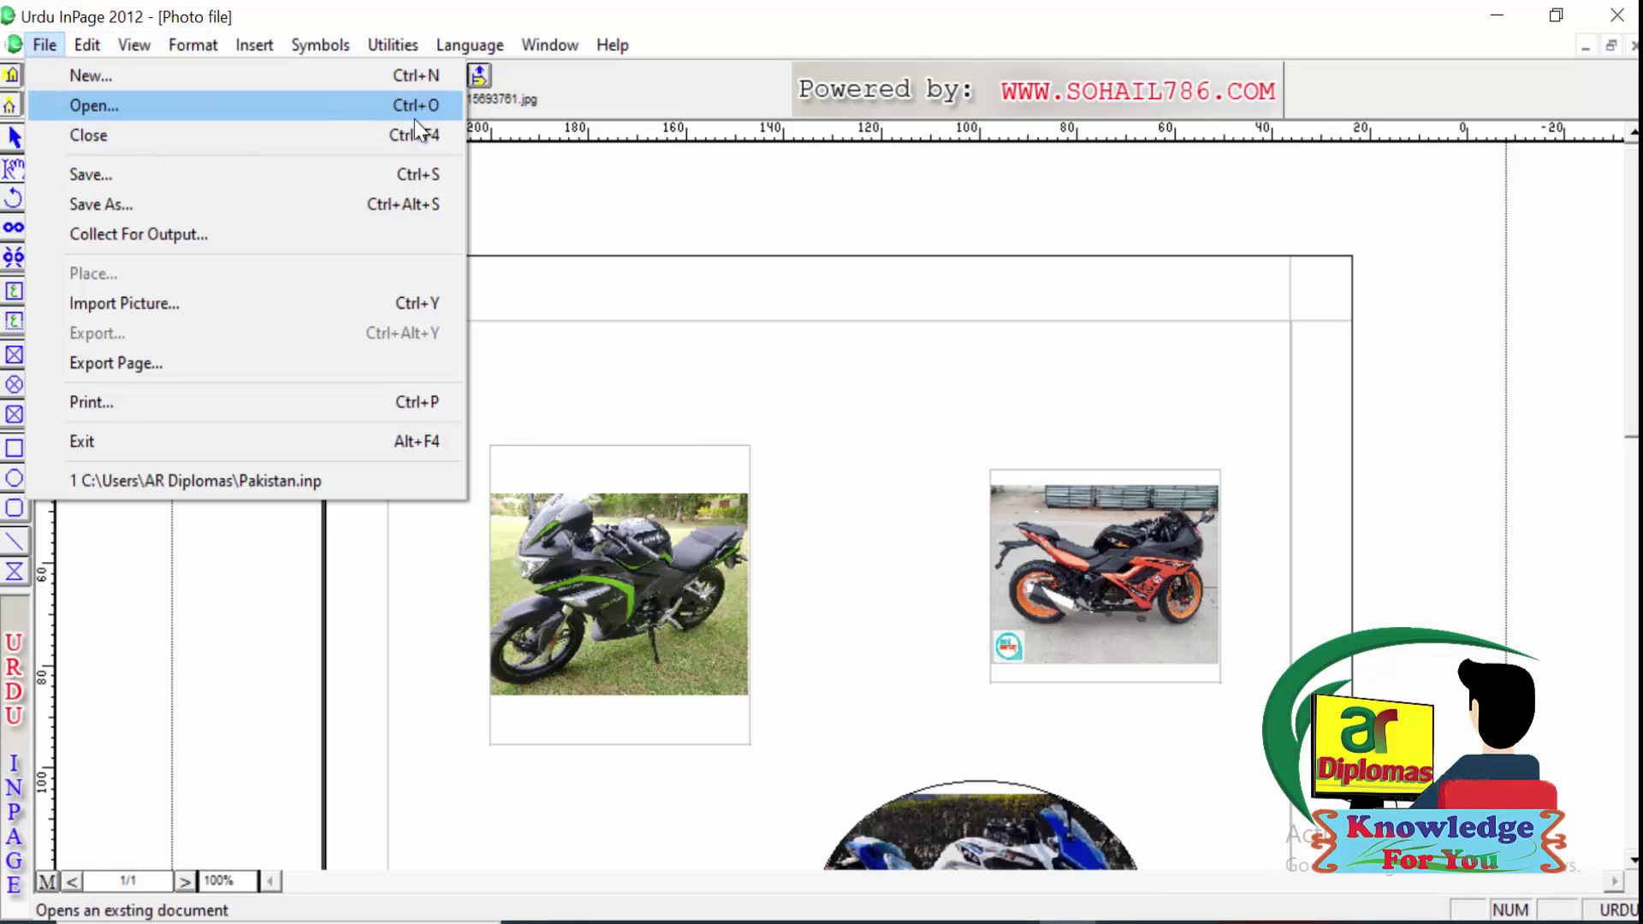
{"action": "left_click", "coordinate": [866, 212]}
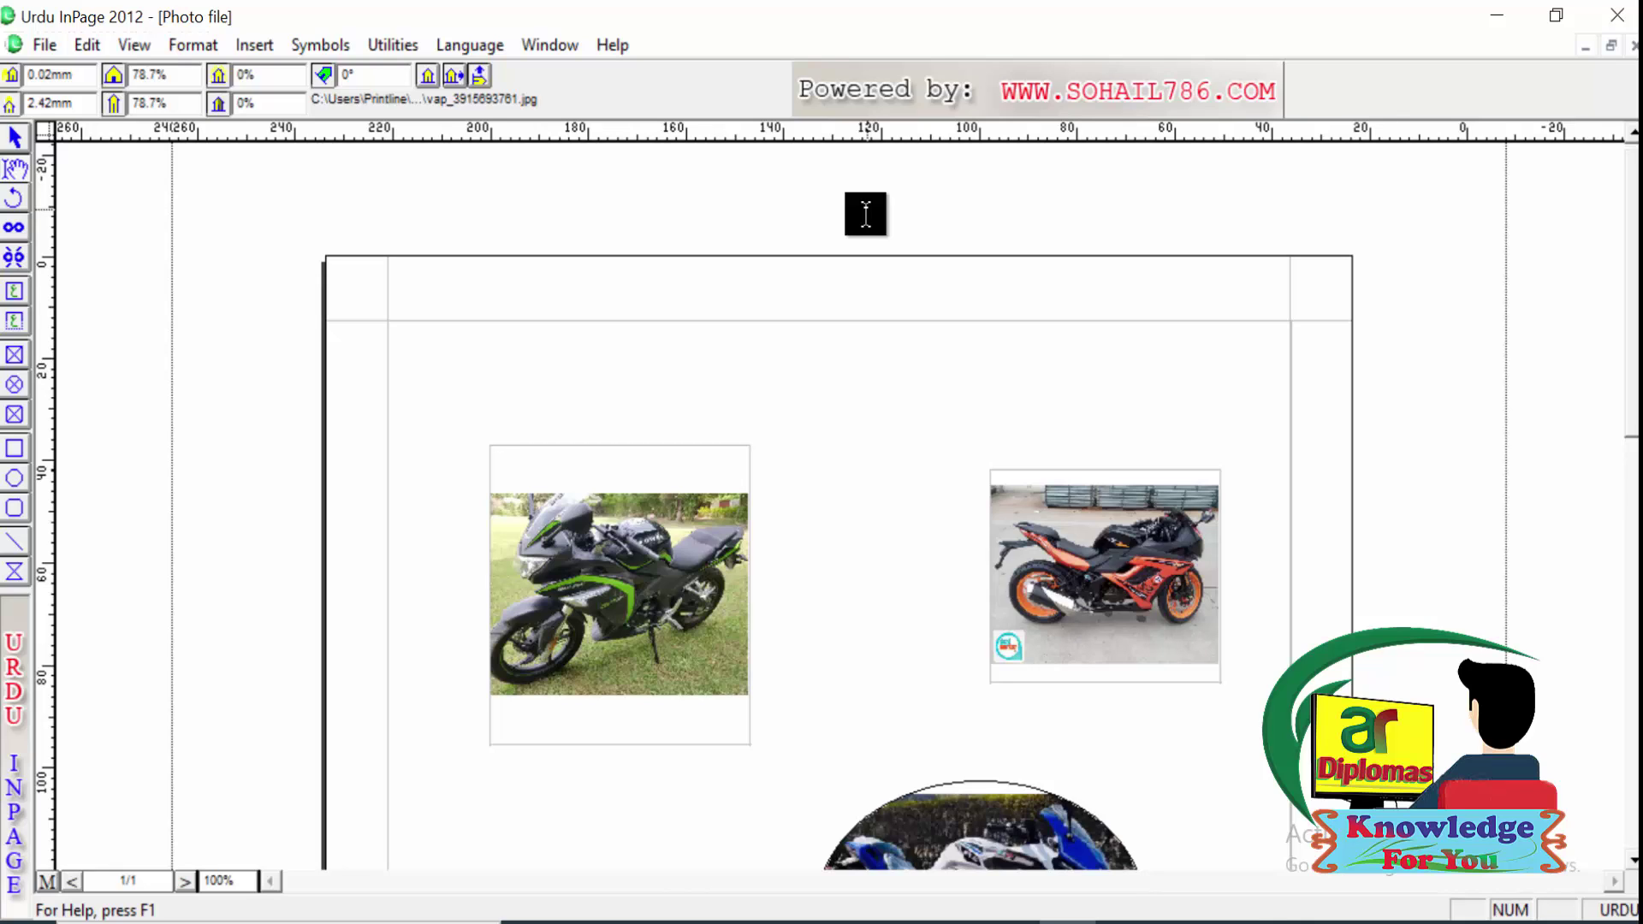
{"action": "left_click", "coordinate": [43, 48]}
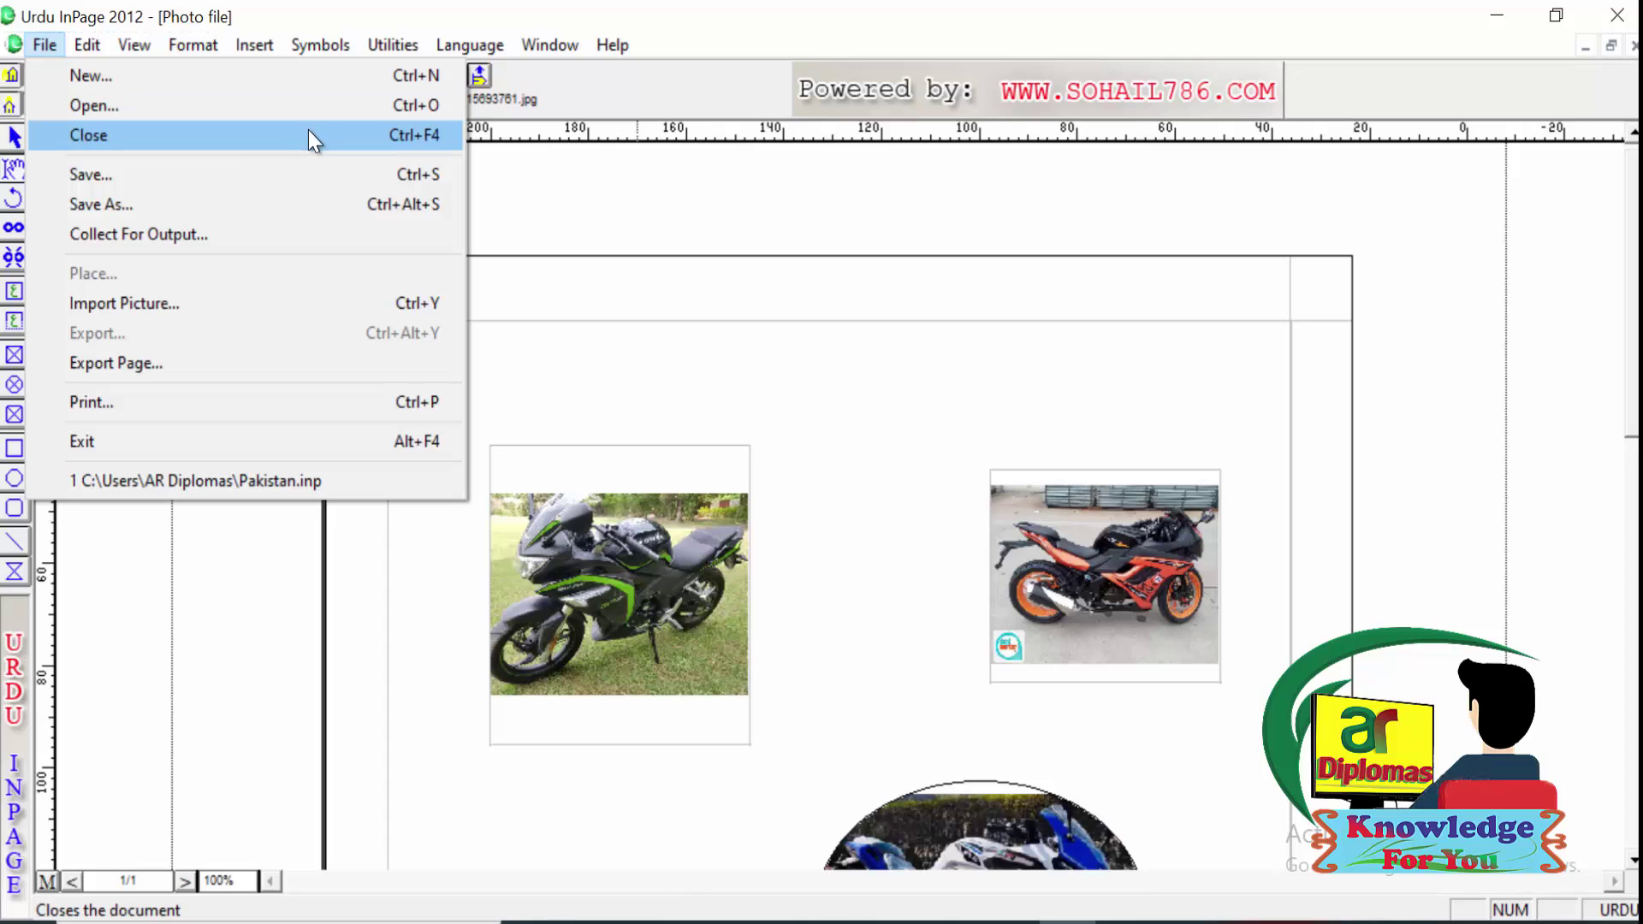
{"action": "left_click", "coordinate": [1328, 189]}
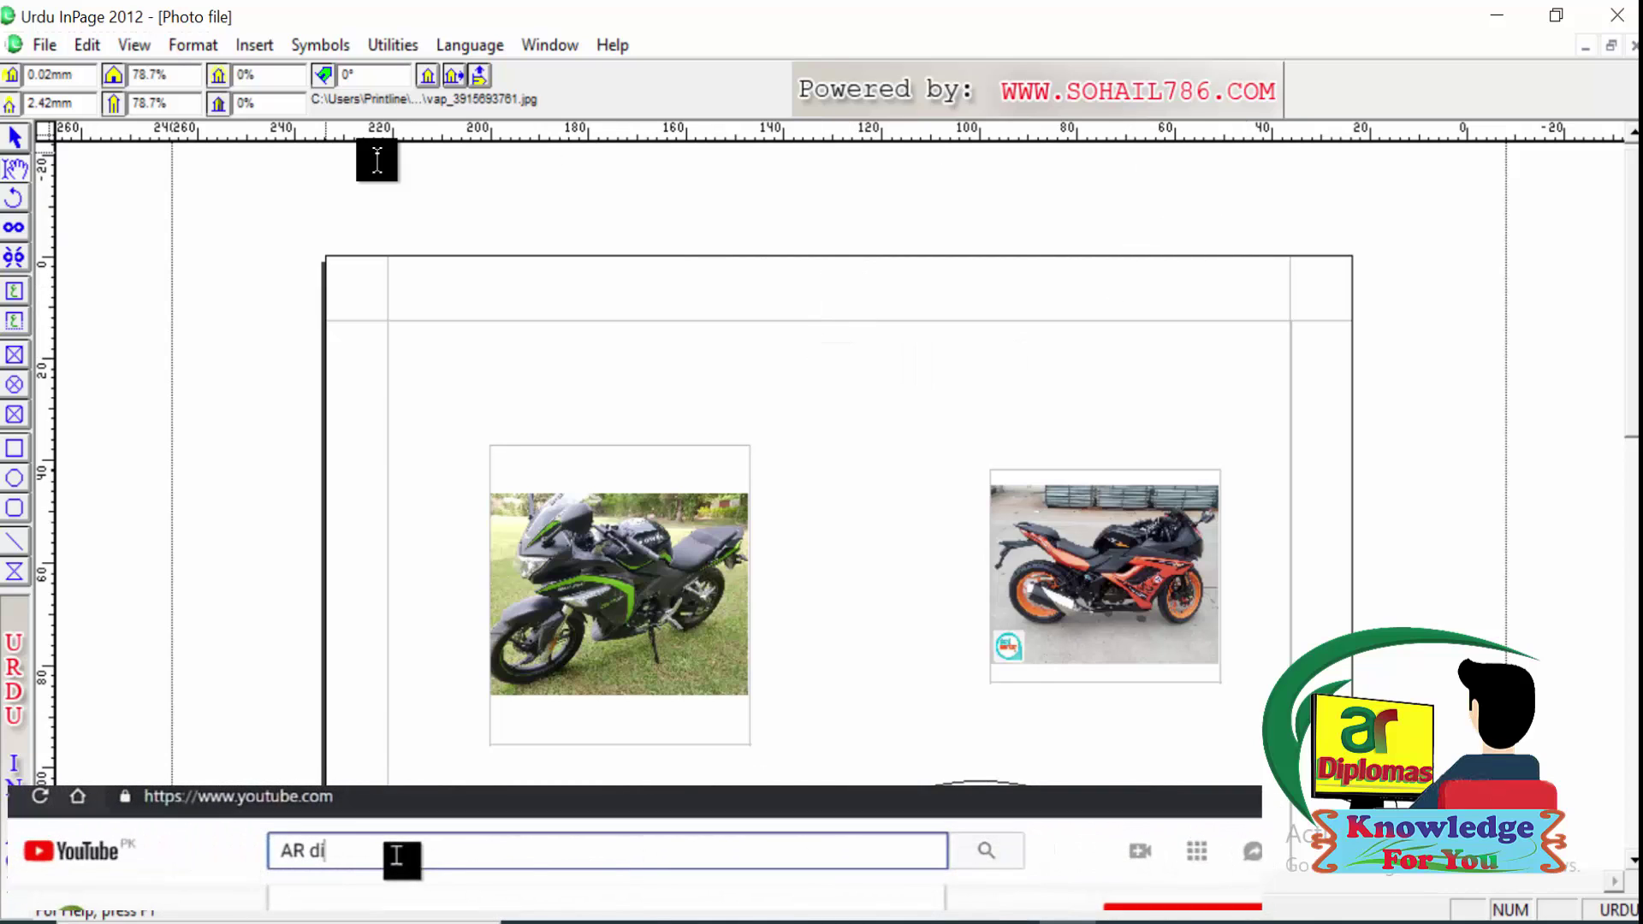
Step: Close the "Photo file" document
{"action": "left_click", "coordinate": [42, 43]}
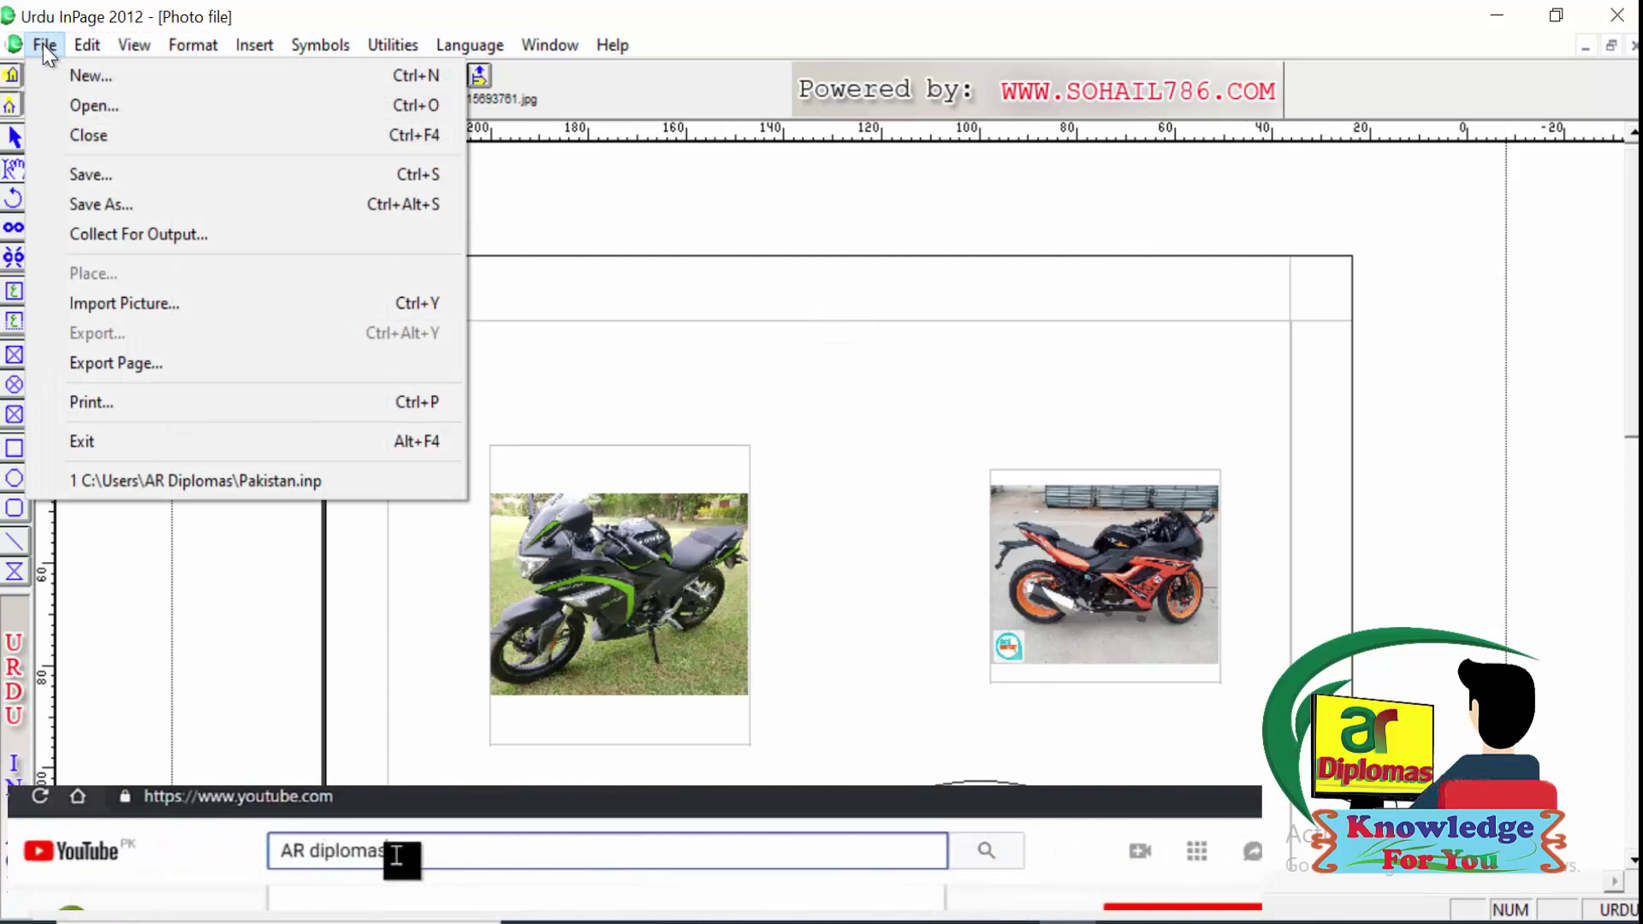
{"action": "left_click", "coordinate": [113, 141]}
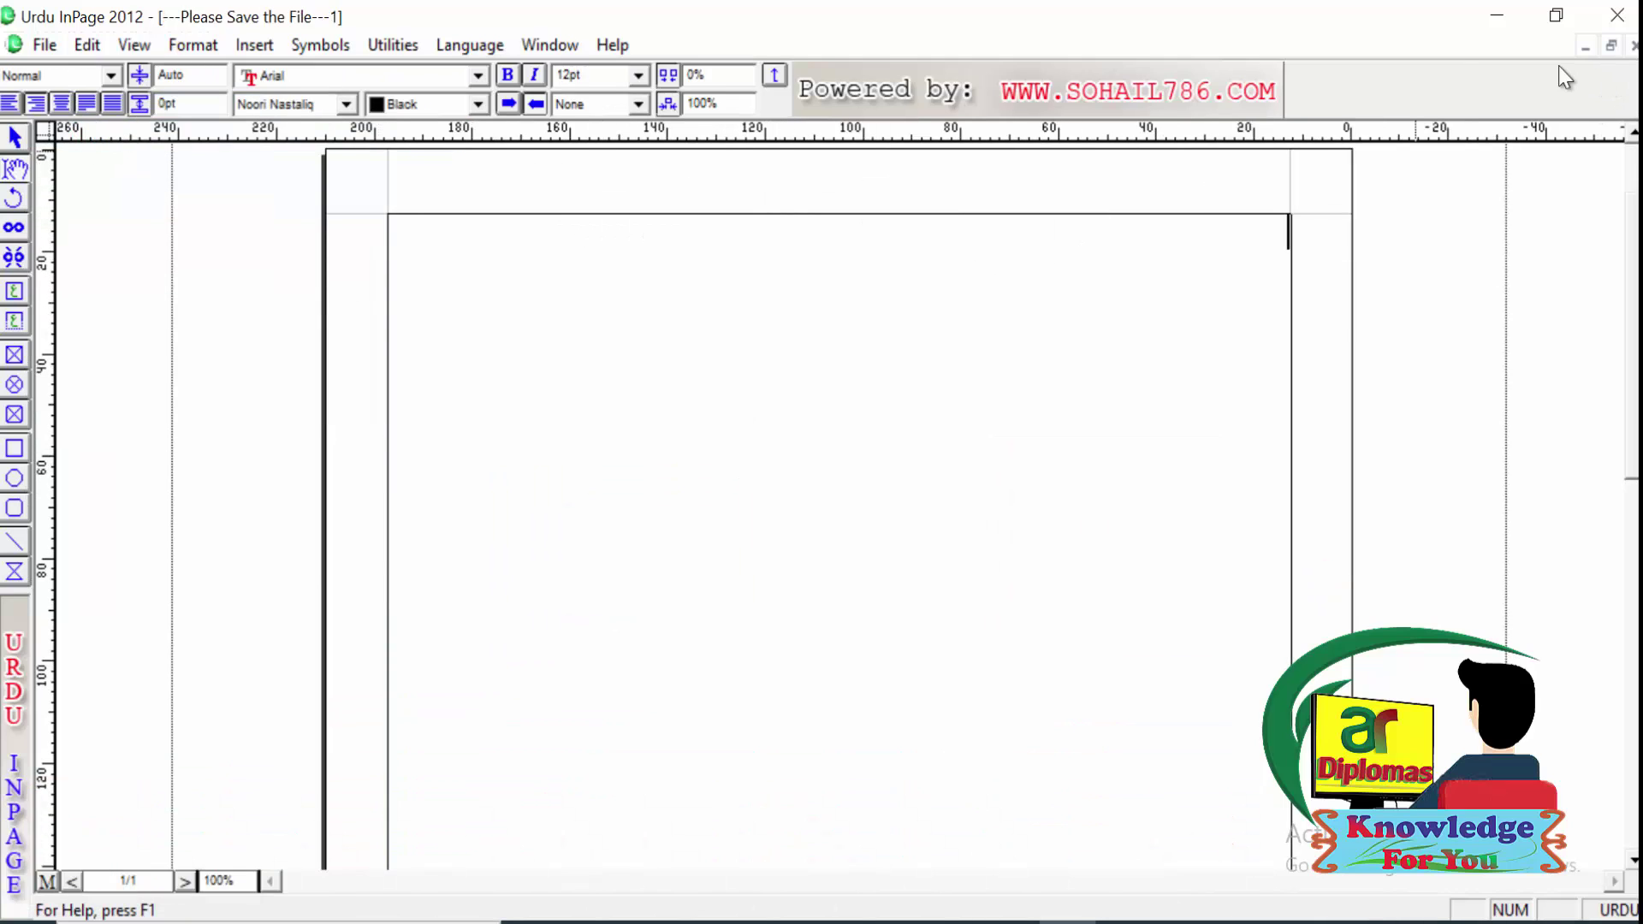
Step: Write the Urdu sentence "پاکستان ہمارا ملک ہے۔" in the blank document's text box
{"action": "left_click", "coordinate": [49, 39]}
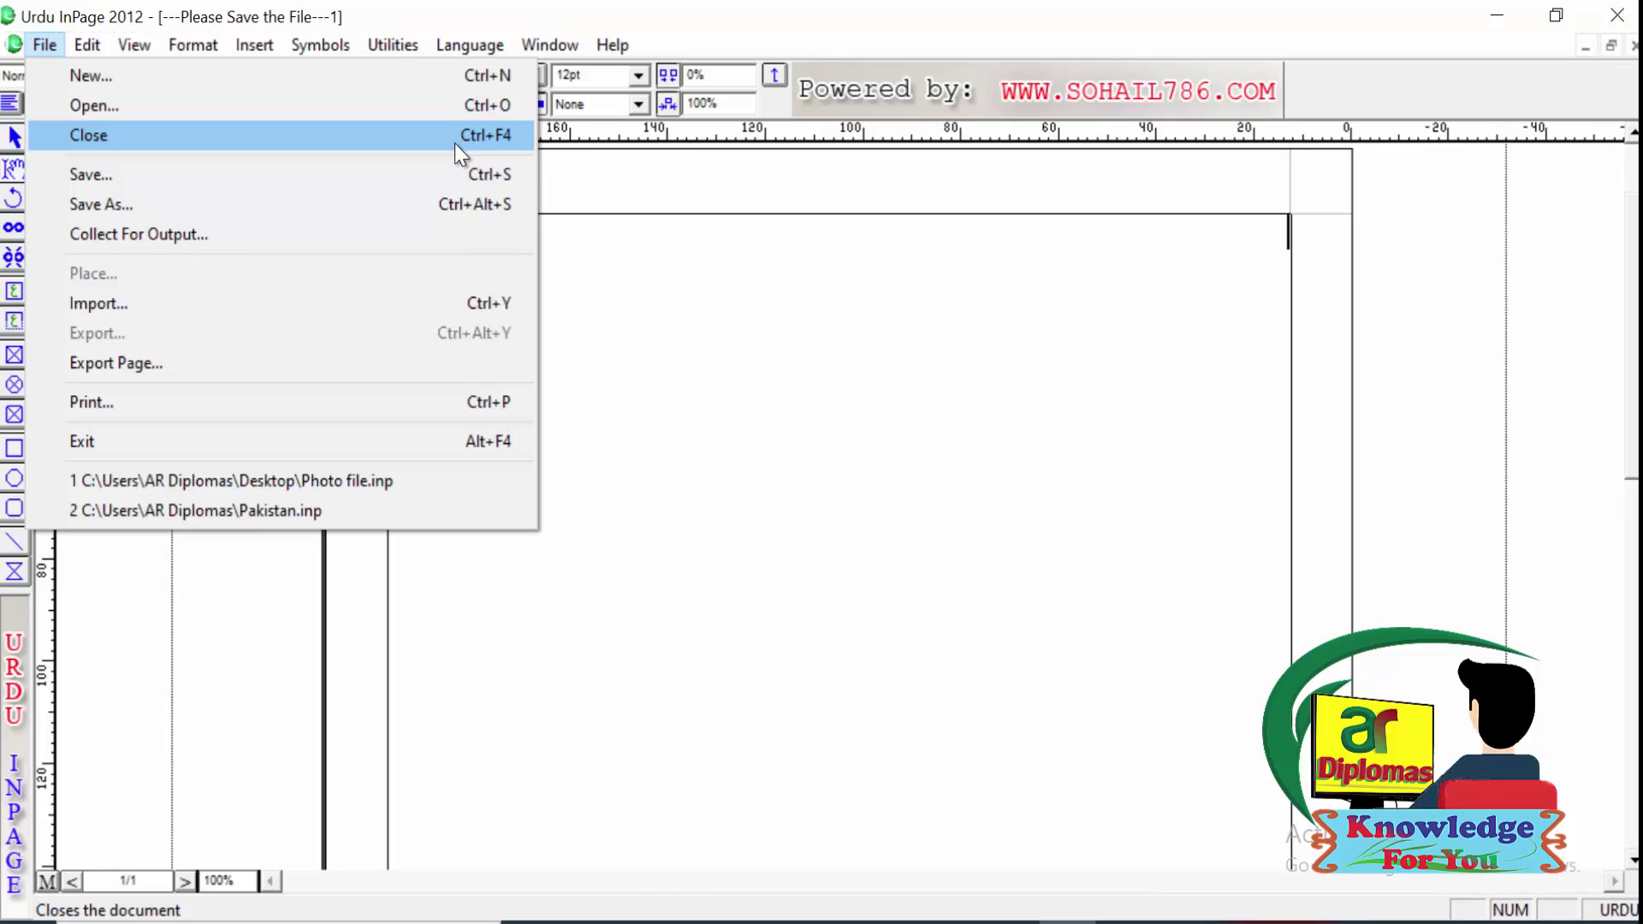
{"action": "left_click", "coordinate": [827, 309]}
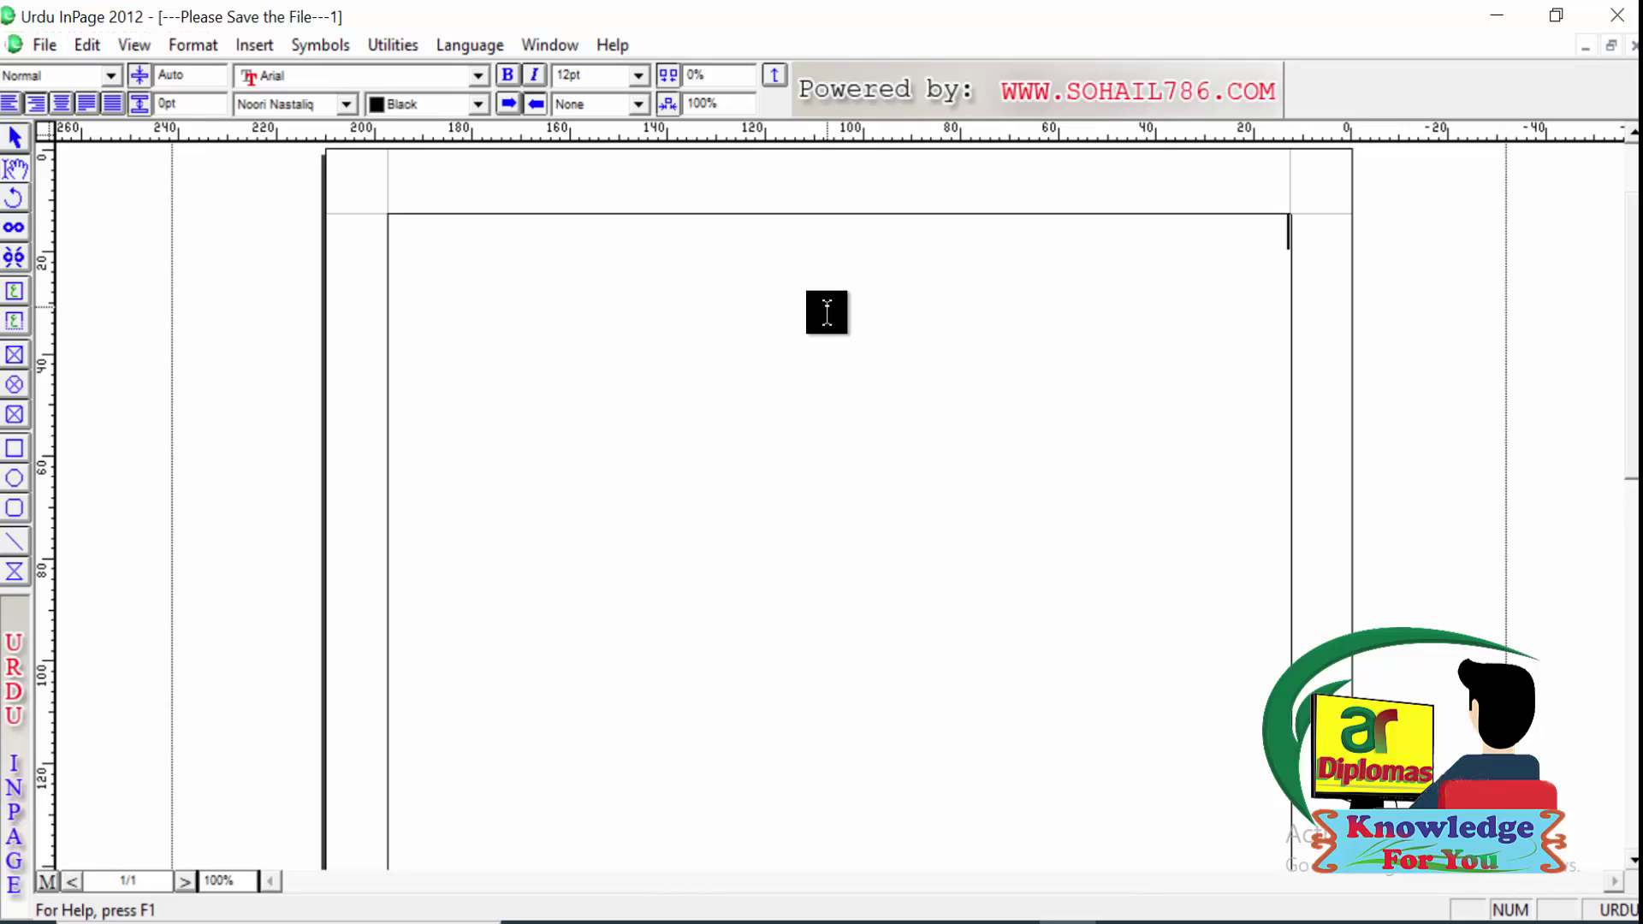
{"action": "type", "text": "پاکستان ہمارا ملک ہے۔"}
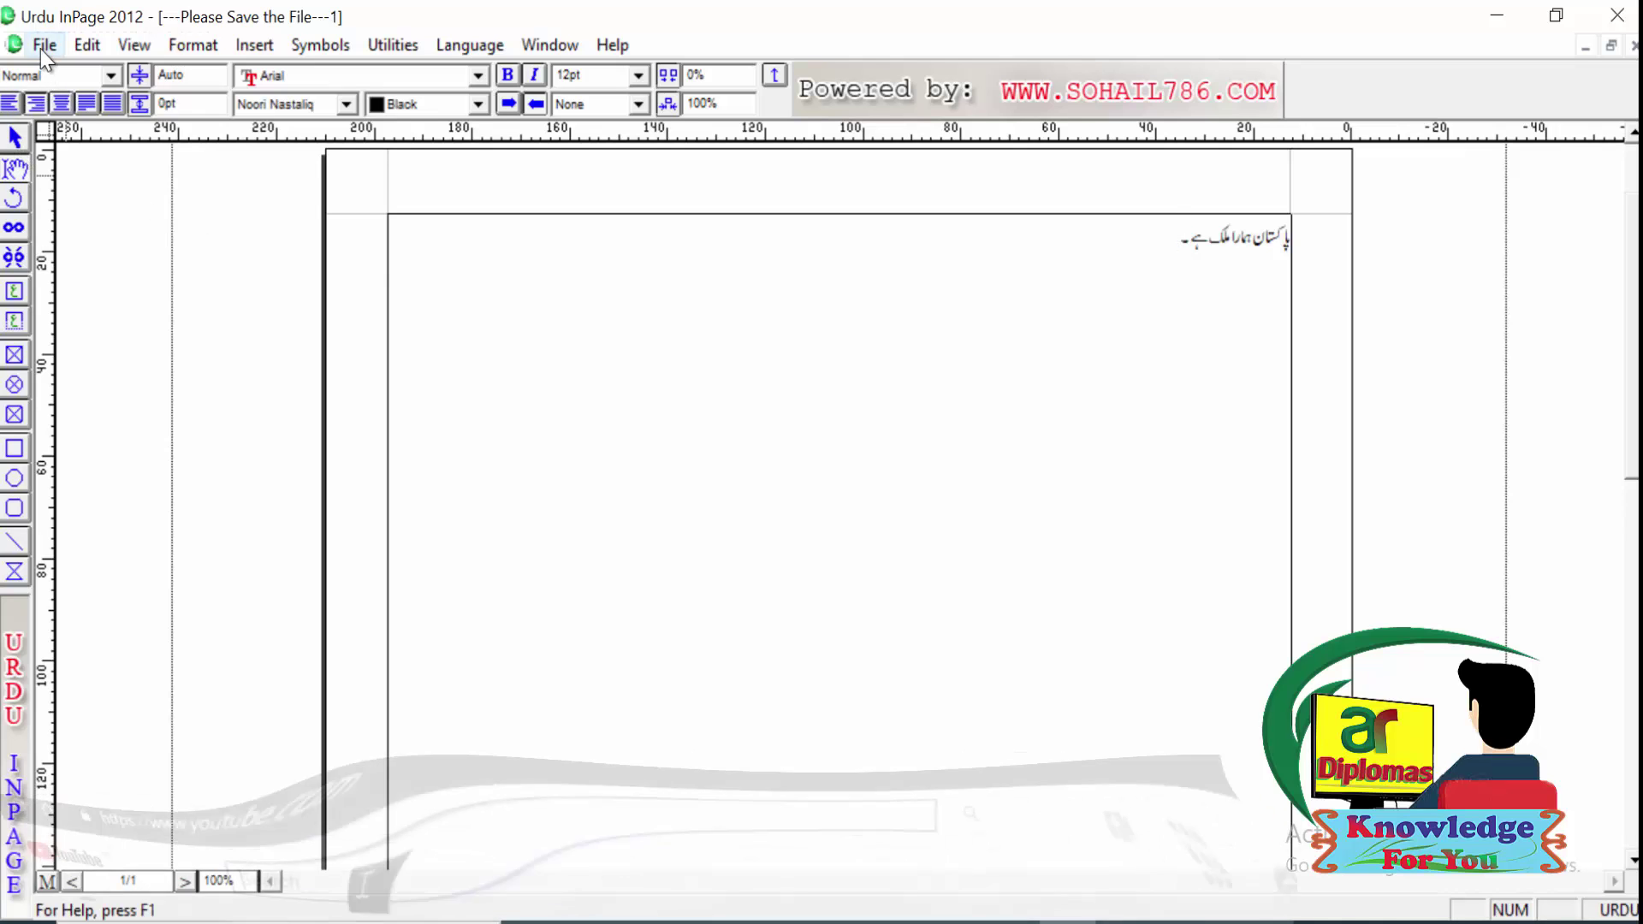
Step: Start saving the document and choose the Desktop folder under This PC as the save location
{"action": "left_click", "coordinate": [40, 44]}
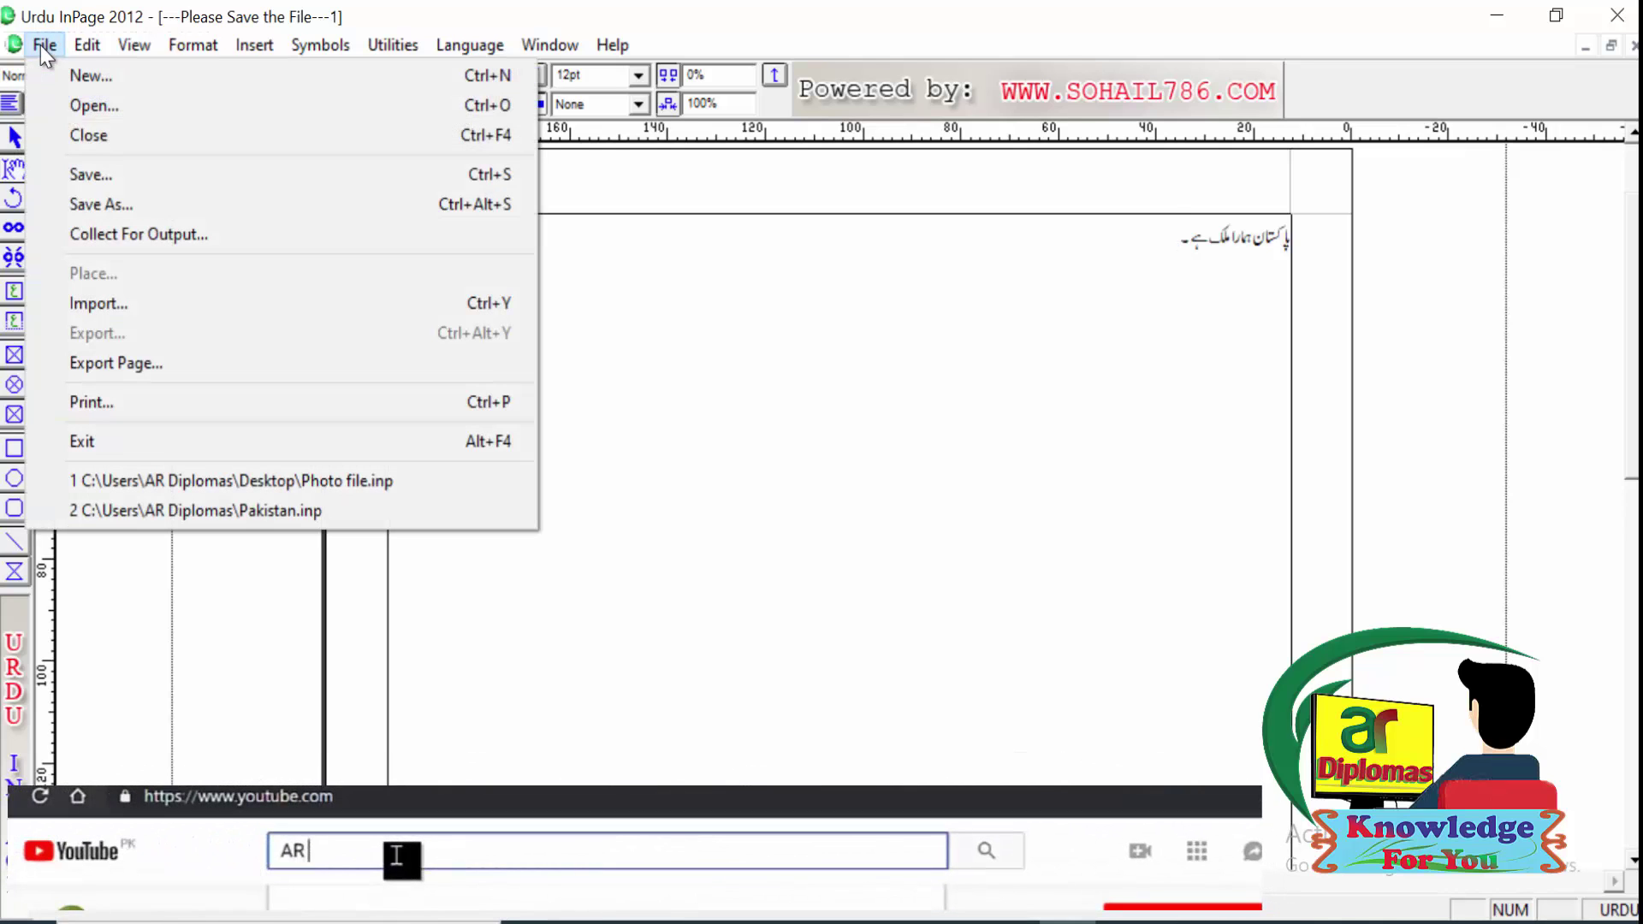
{"action": "left_click", "coordinate": [126, 174]}
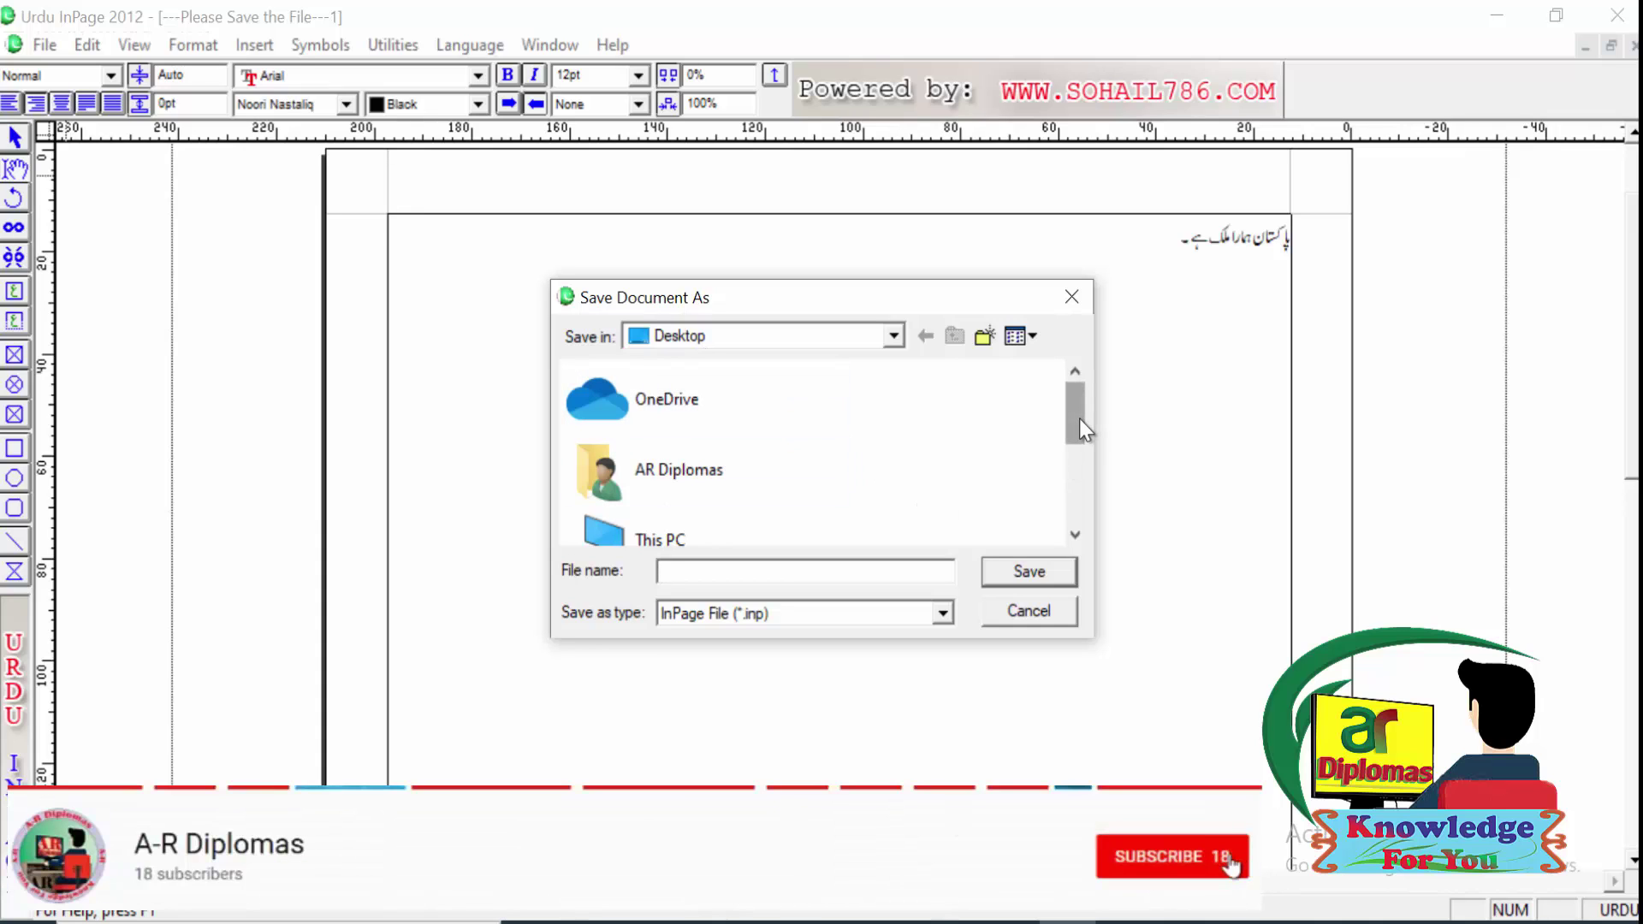
{"action": "left_click_drag", "start_coordinate": [1080, 419], "coordinate": [1069, 459]}
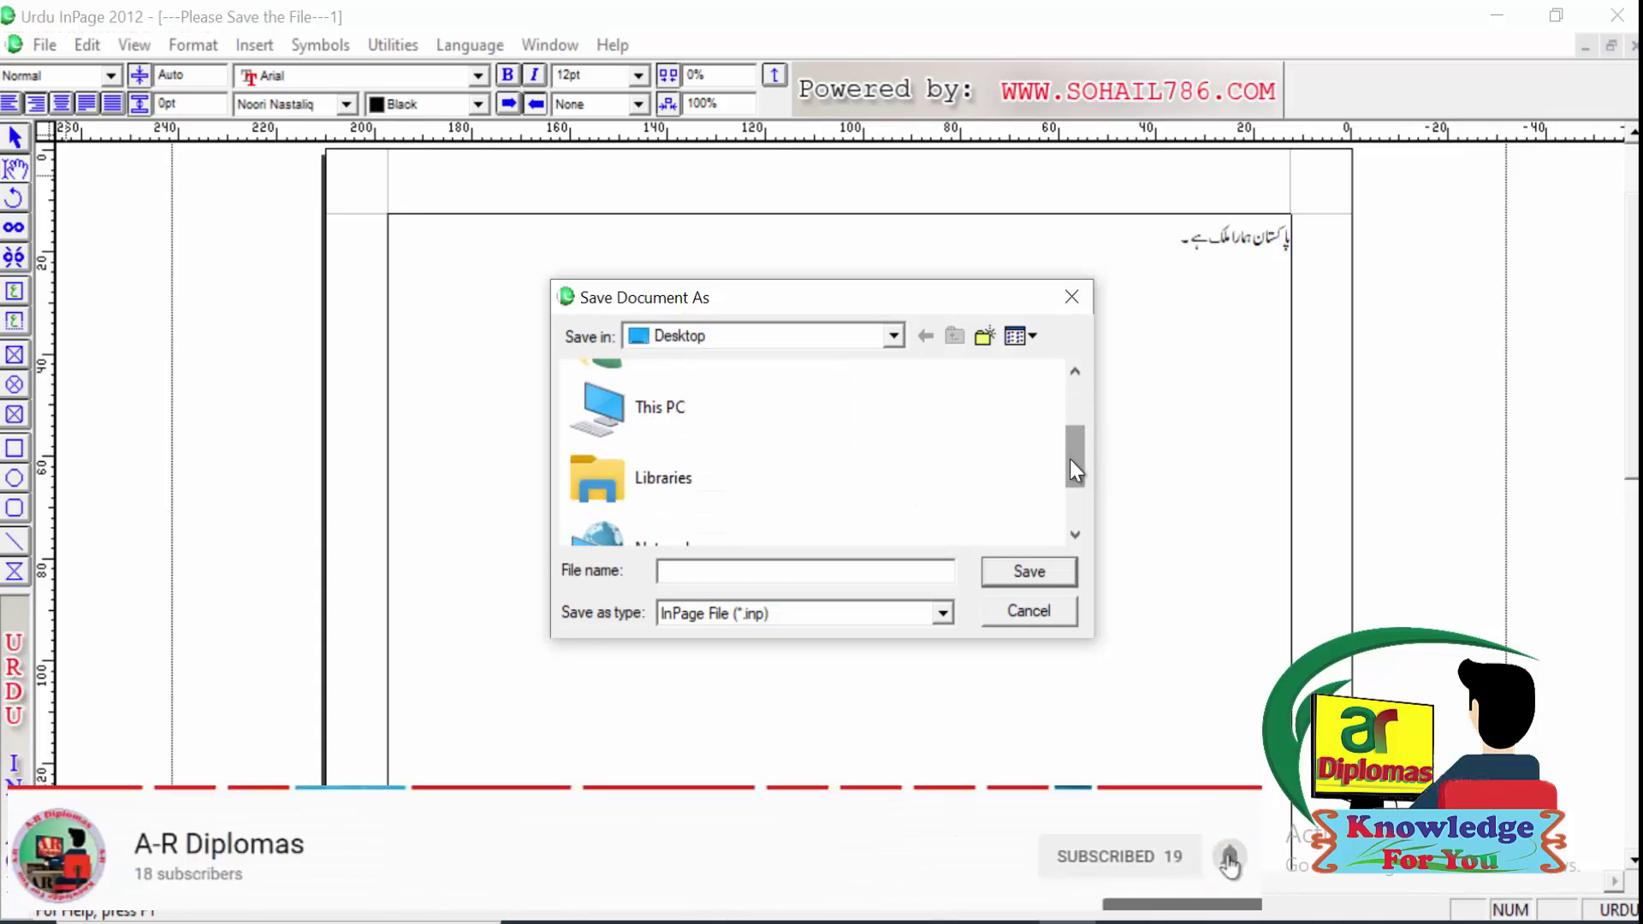
{"action": "double_click", "coordinate": [781, 419]}
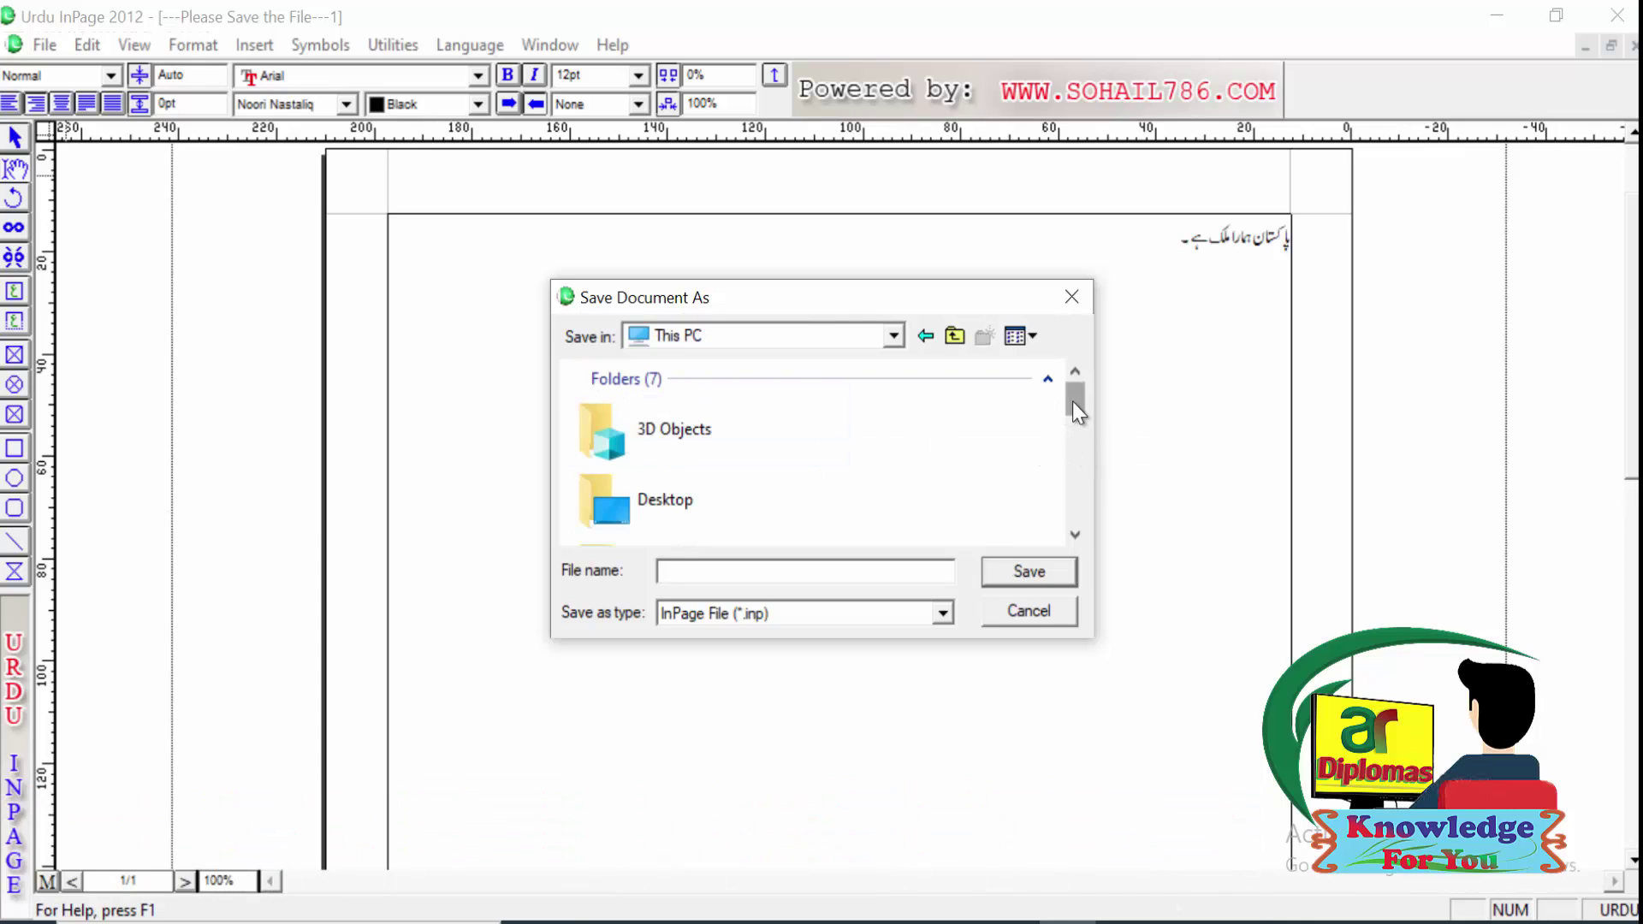
{"action": "left_click_drag", "start_coordinate": [1072, 404], "coordinate": [1085, 503]}
{"action": "left_click_drag", "start_coordinate": [1080, 524], "coordinate": [1070, 414]}
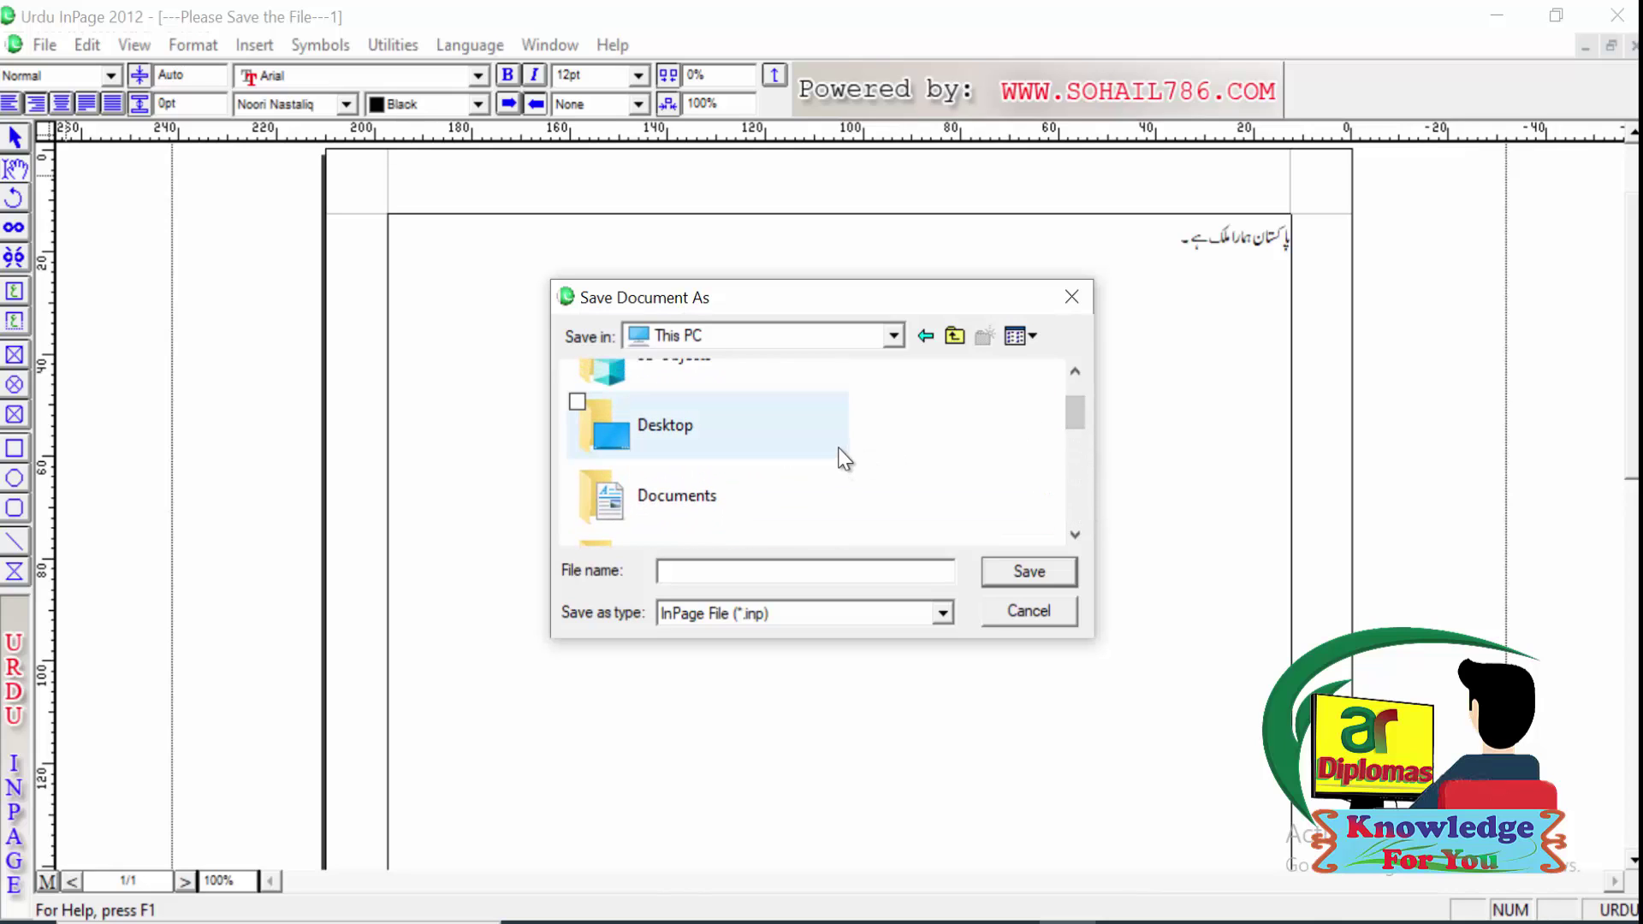
{"action": "left_click", "coordinate": [838, 450]}
{"action": "double_click", "coordinate": [843, 453]}
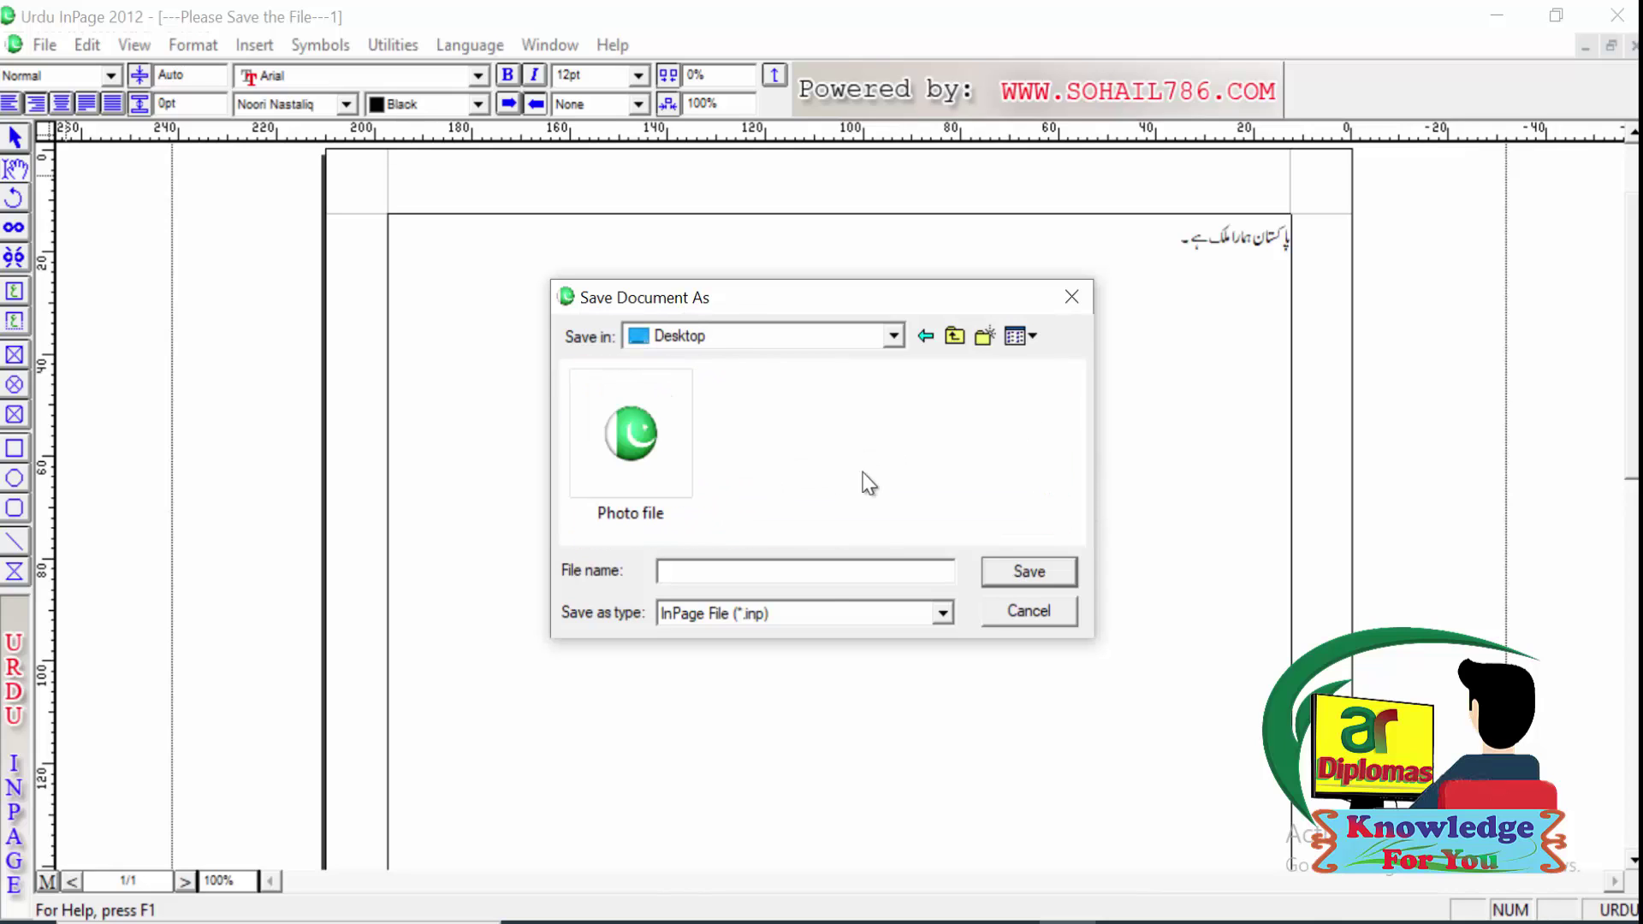
Step: Save the document under the name "pakistan file" with the file type InPage File (*.inp)
{"action": "left_click", "coordinate": [804, 579]}
{"action": "type", "text": "pakistan file"}
{"action": "left_click", "coordinate": [940, 617]}
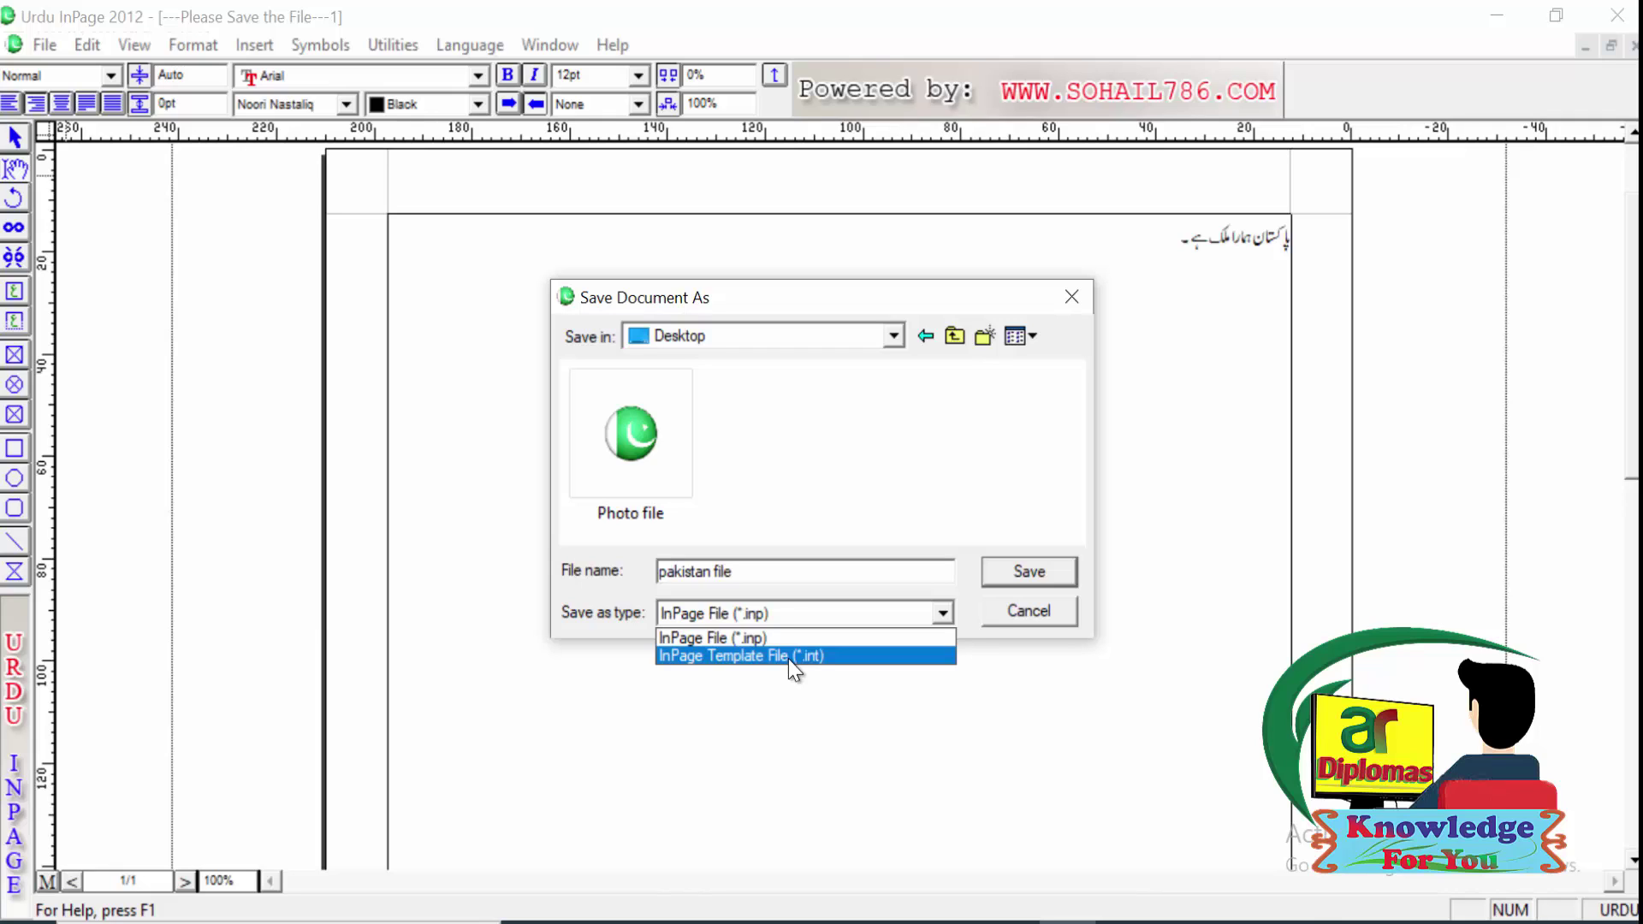
{"action": "left_click", "coordinate": [772, 637]}
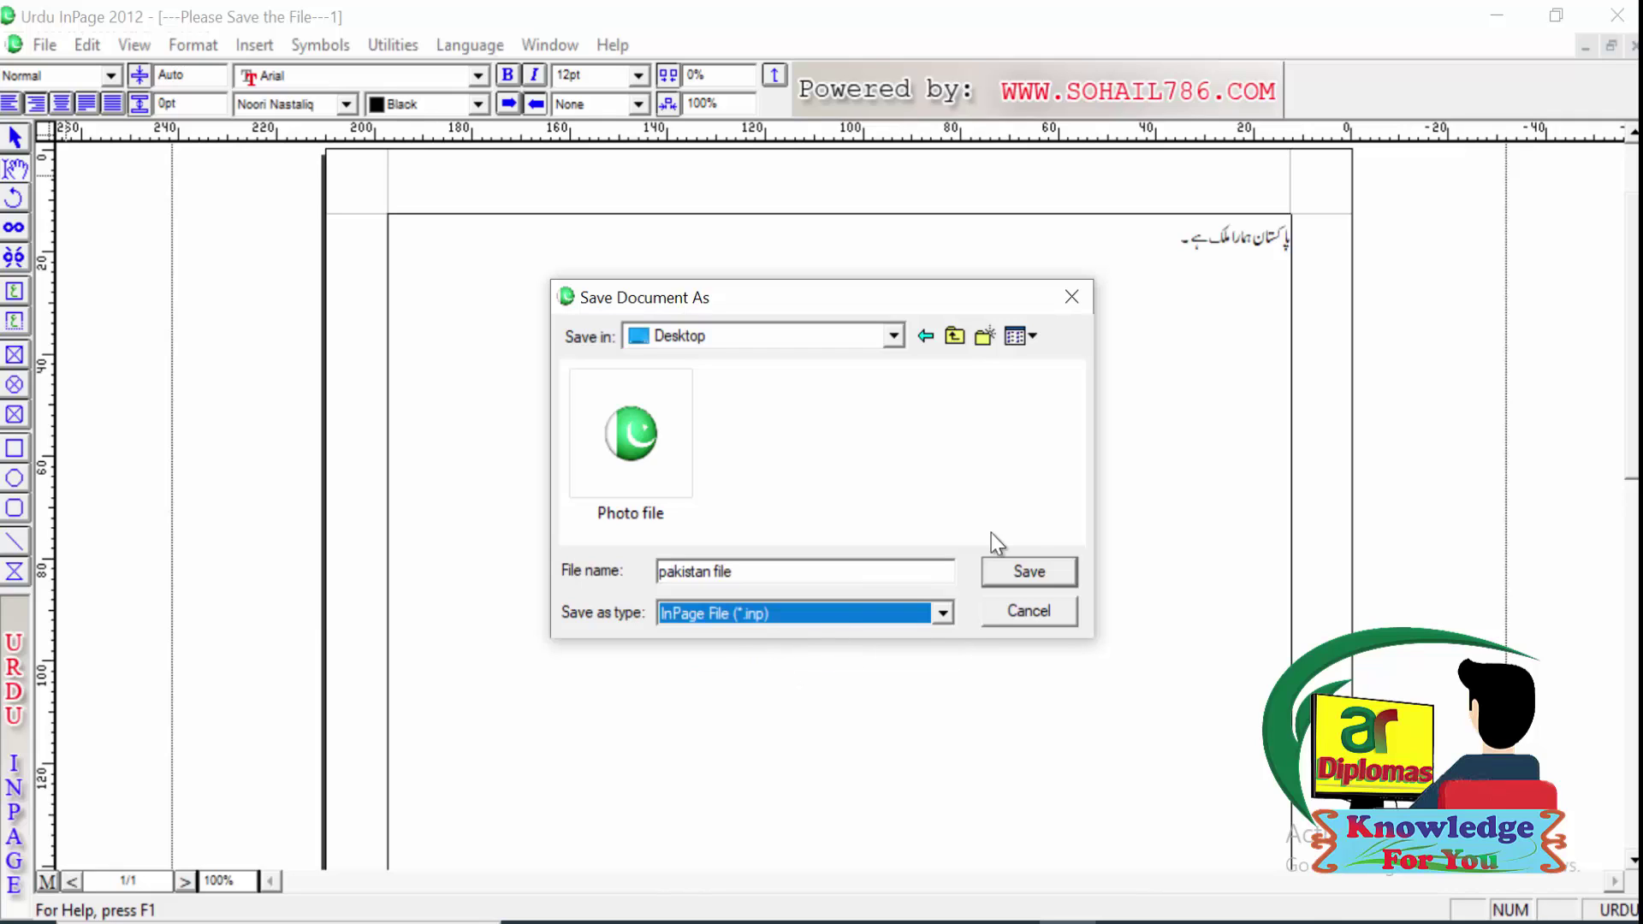
{"action": "left_click", "coordinate": [1026, 571]}
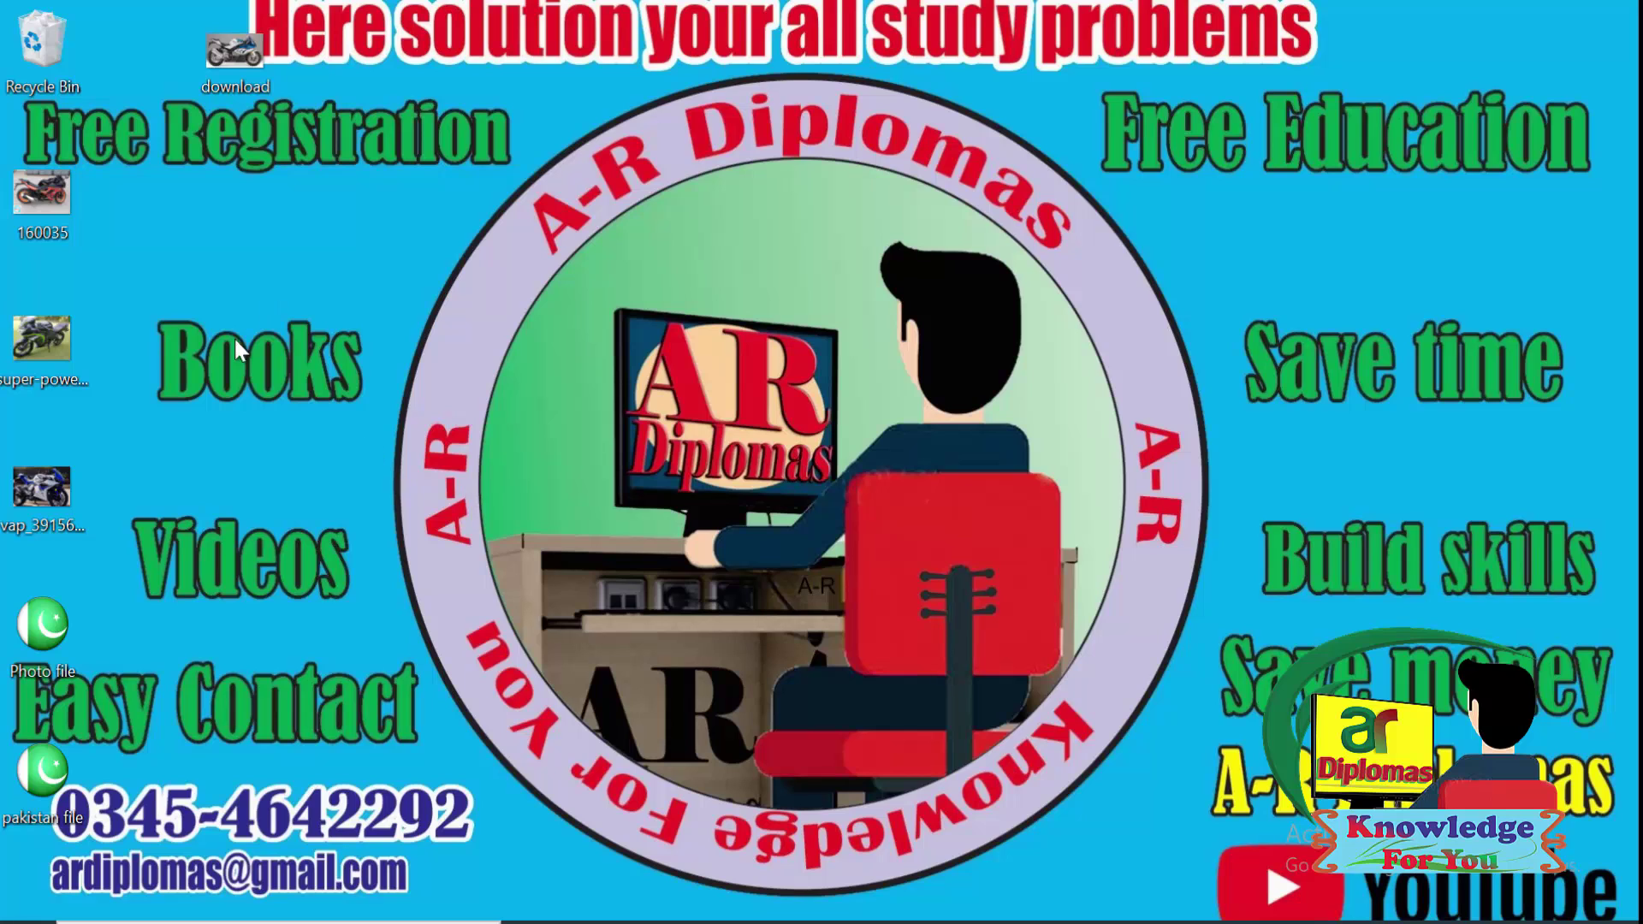
{"action": "mouse_move", "coordinate": [45, 786]}
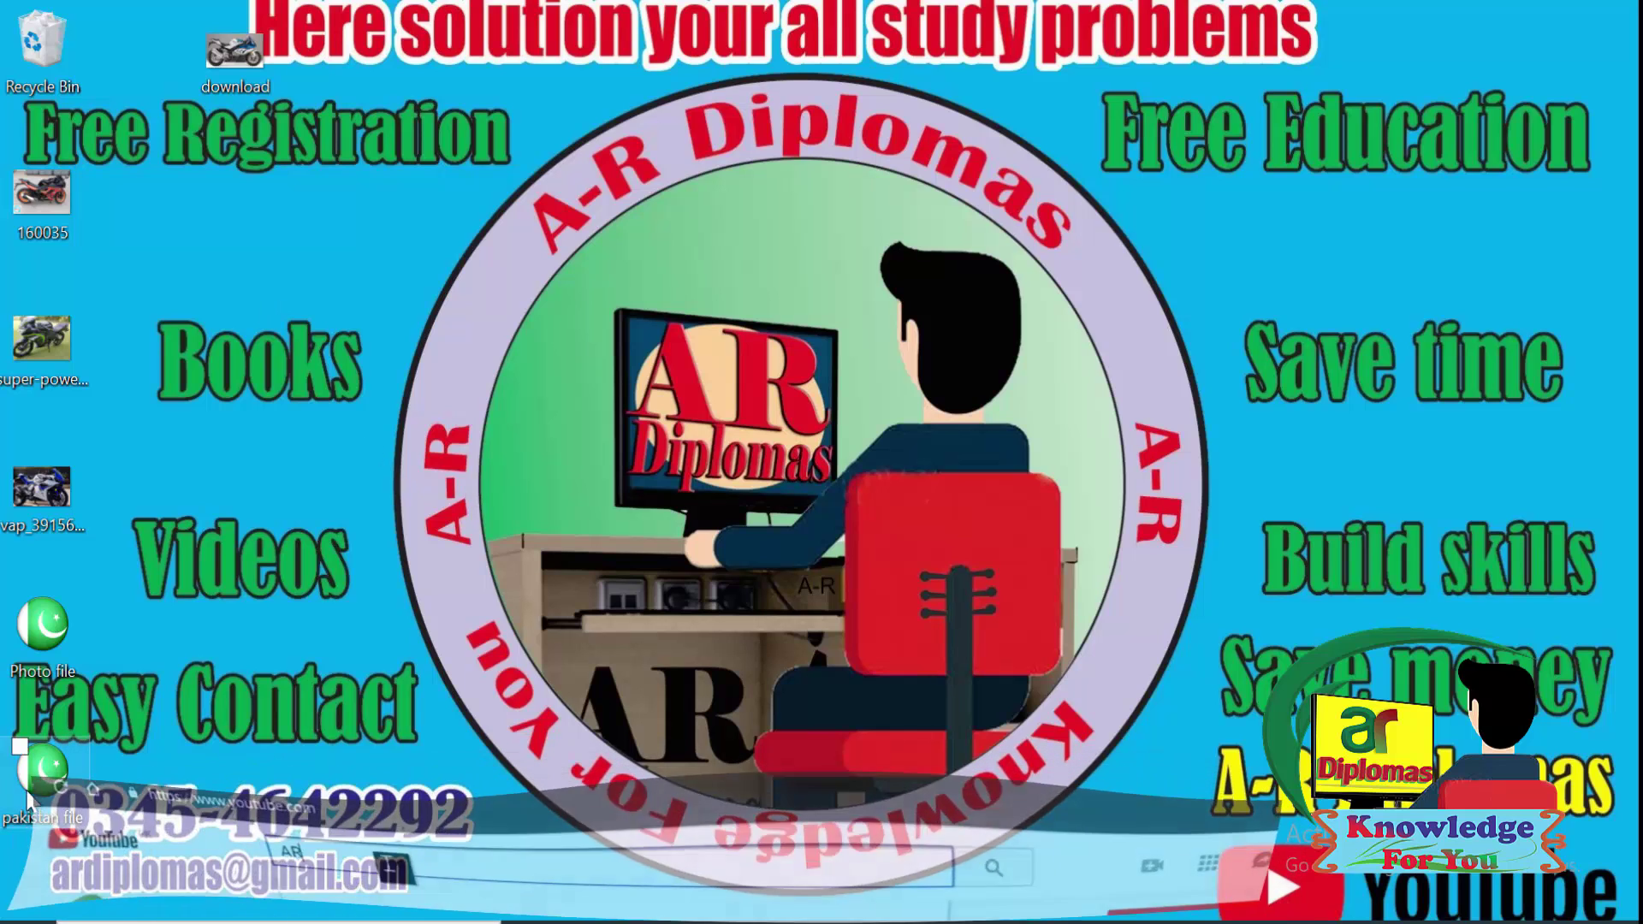
{"action": "type", "text": "AR dip"}
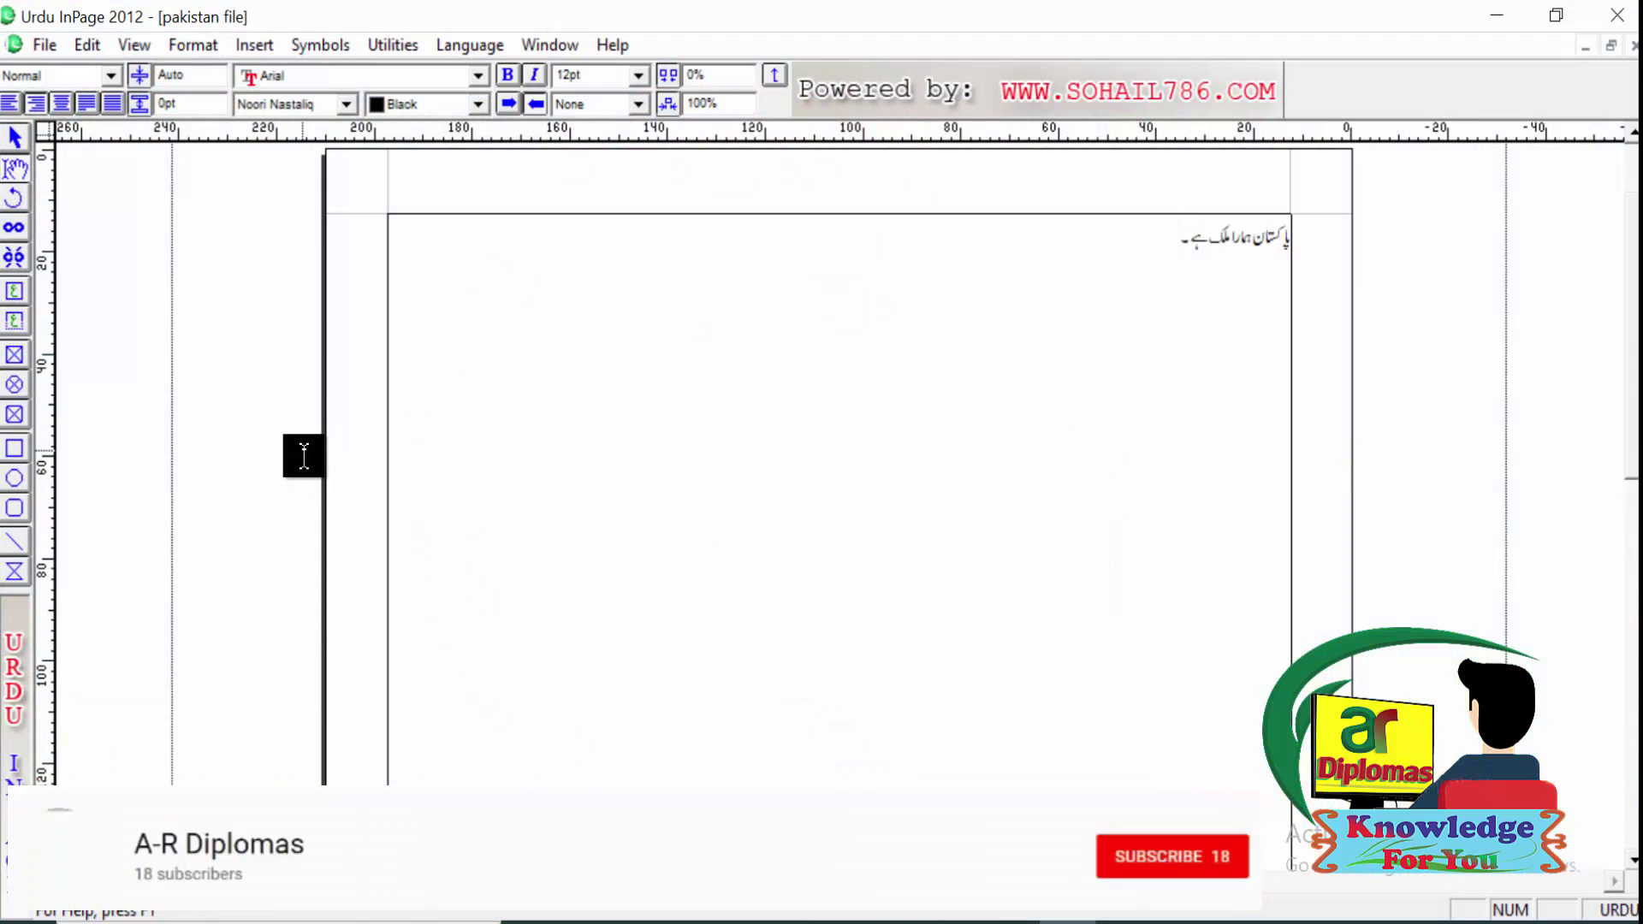
{"action": "left_click", "coordinate": [43, 45]}
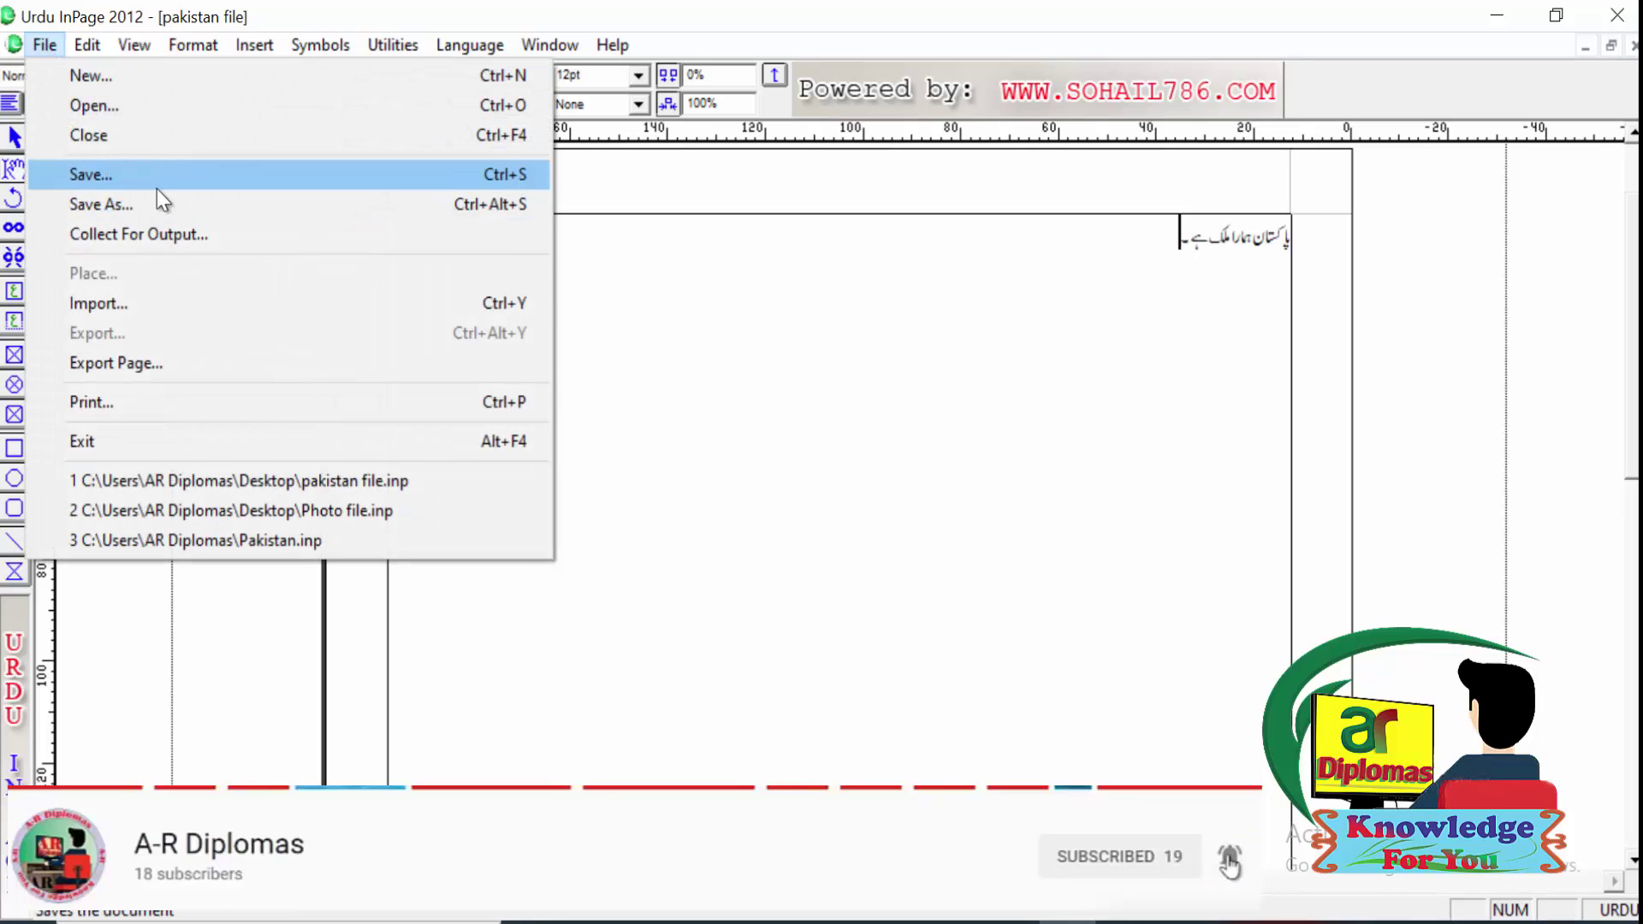
{"action": "left_click", "coordinate": [747, 342]}
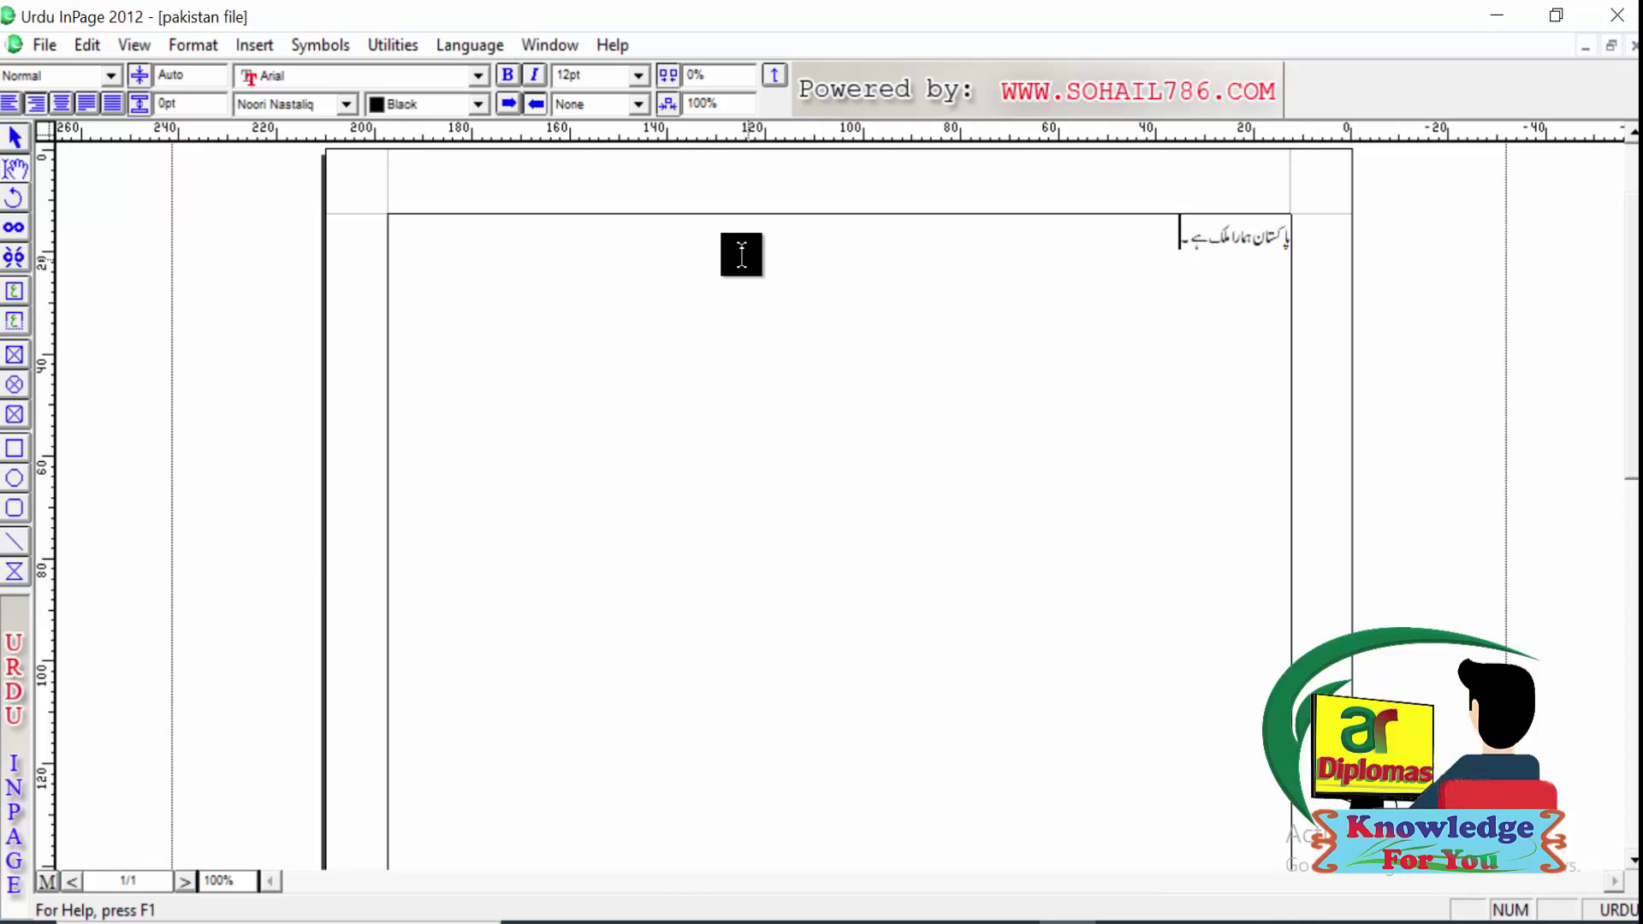
{"action": "left_click", "coordinate": [44, 45]}
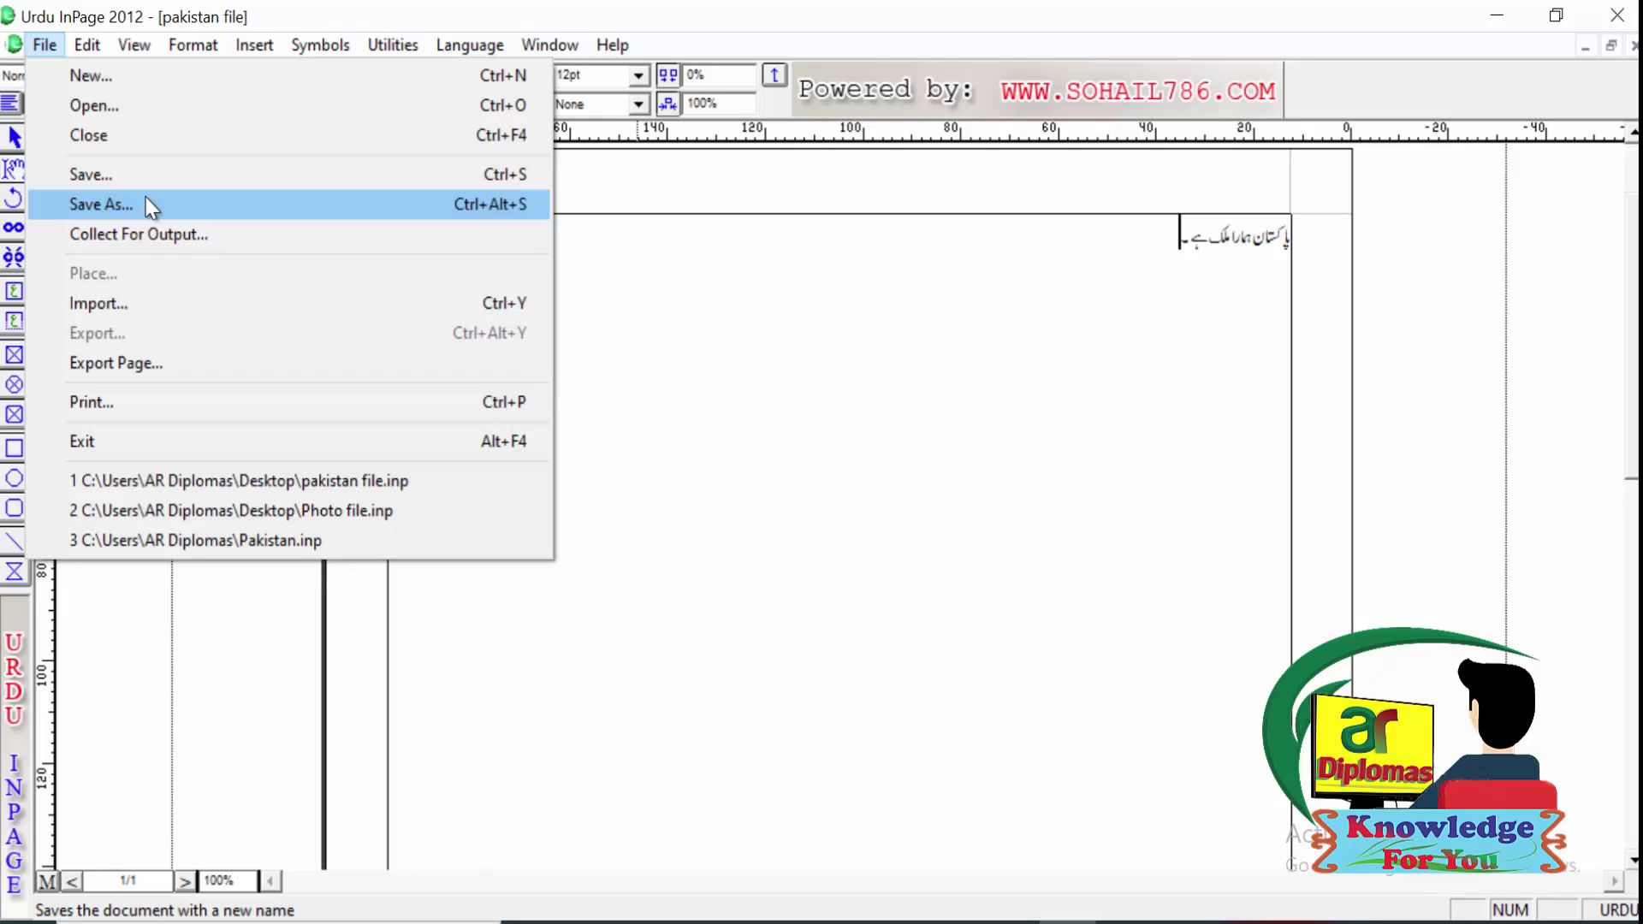
{"action": "left_click", "coordinate": [788, 285]}
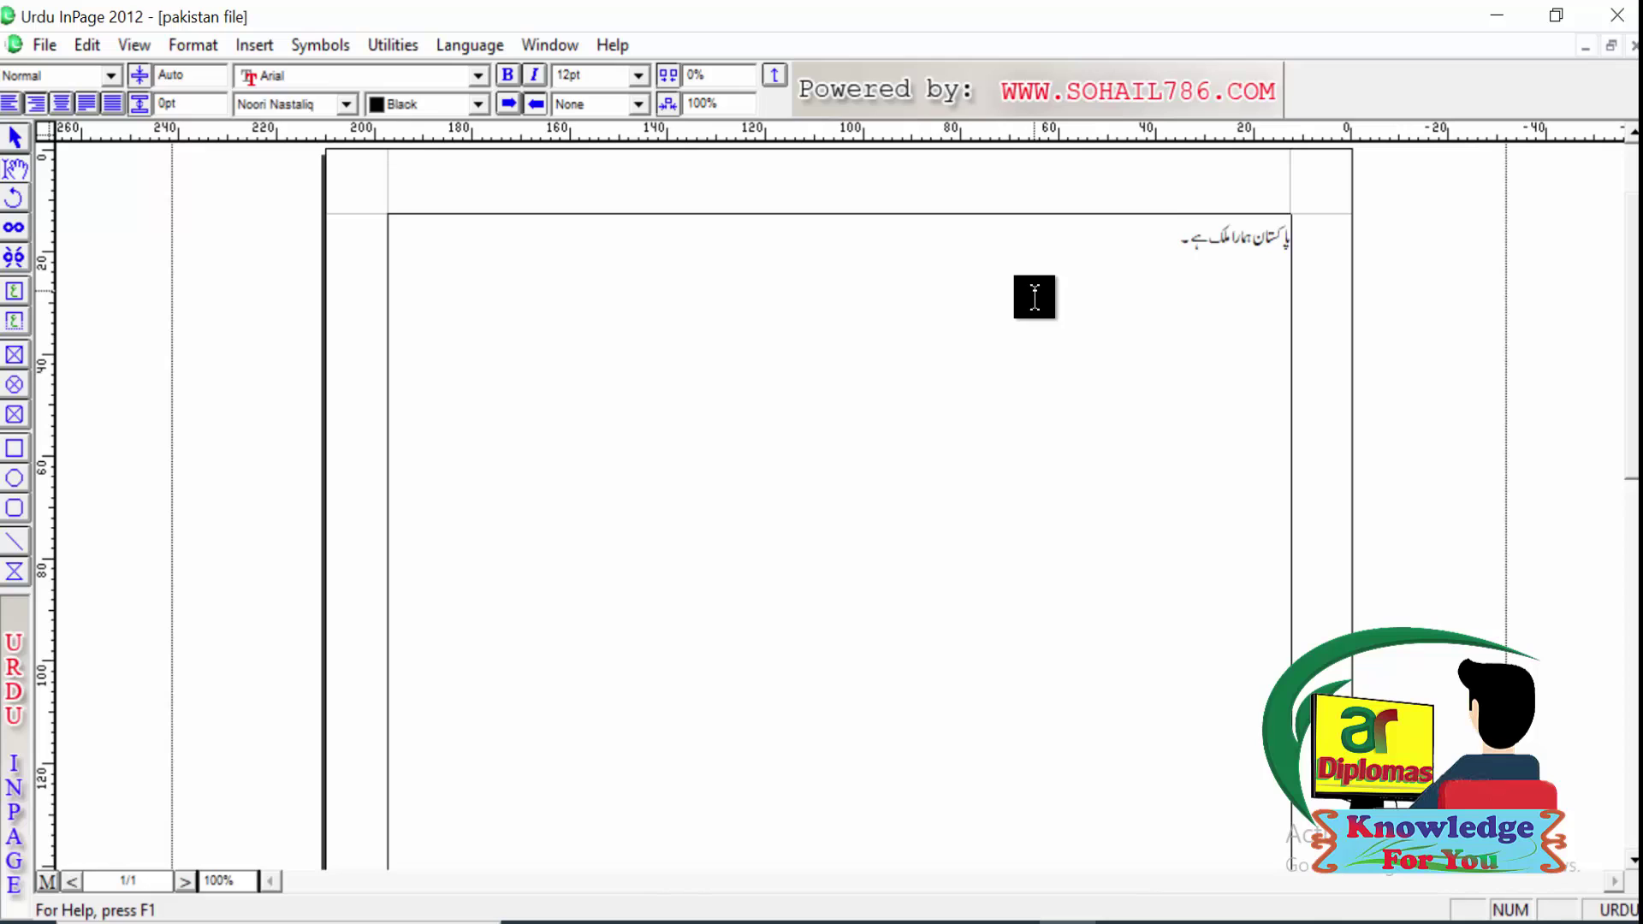
Step: Save the open "pakistan file" document again under its existing name
{"action": "left_click", "coordinate": [50, 44]}
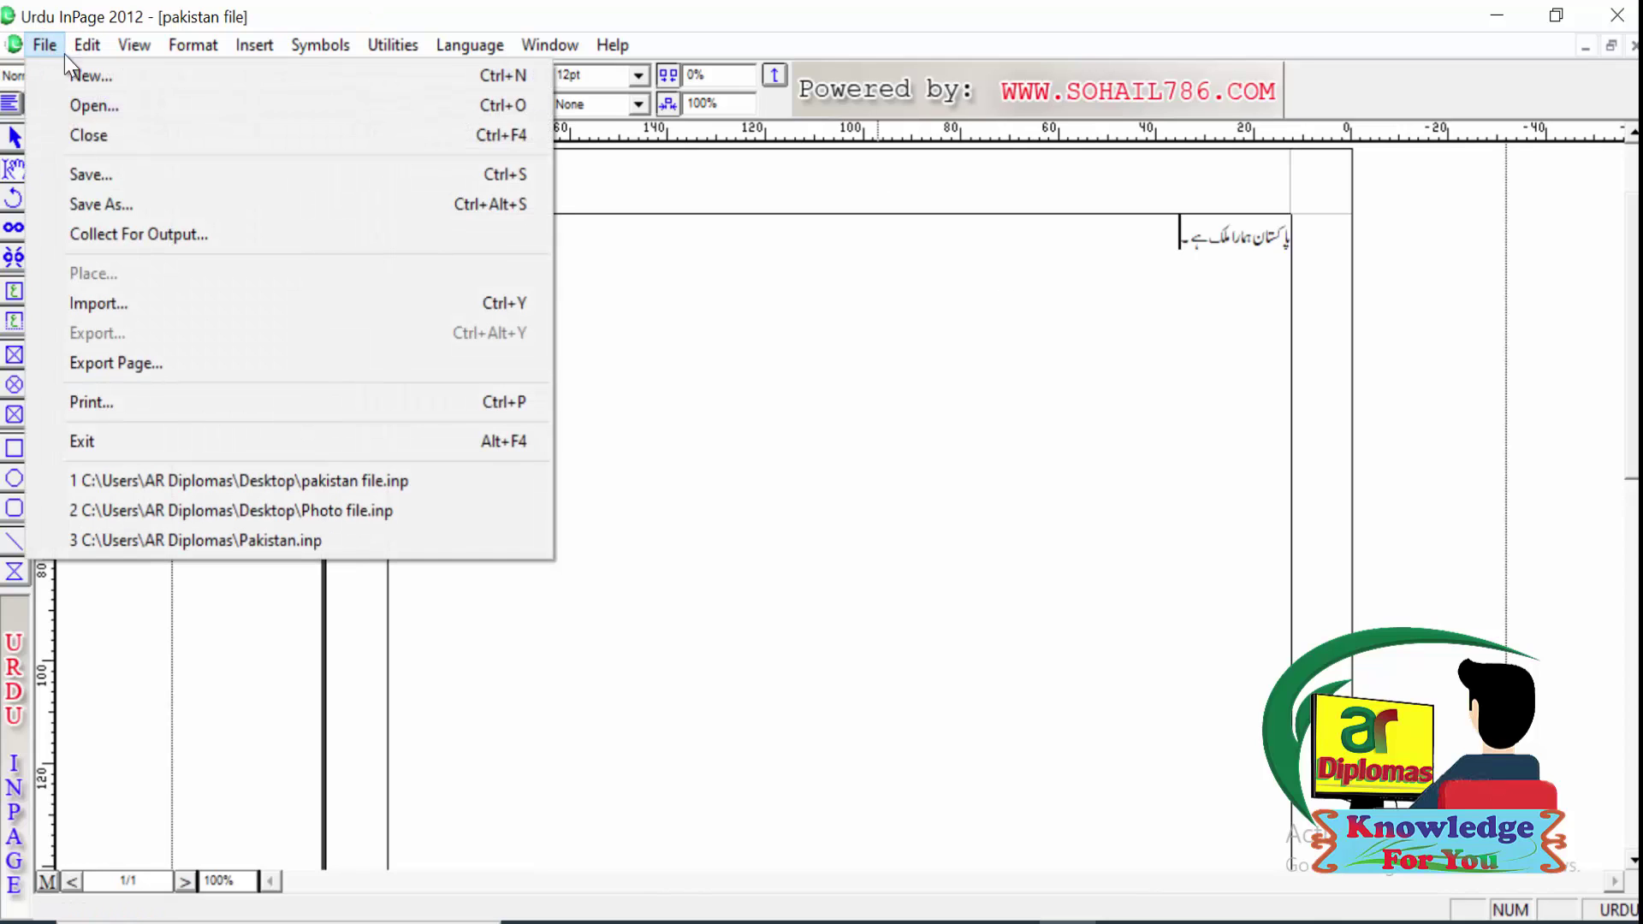
{"action": "left_click", "coordinate": [128, 182]}
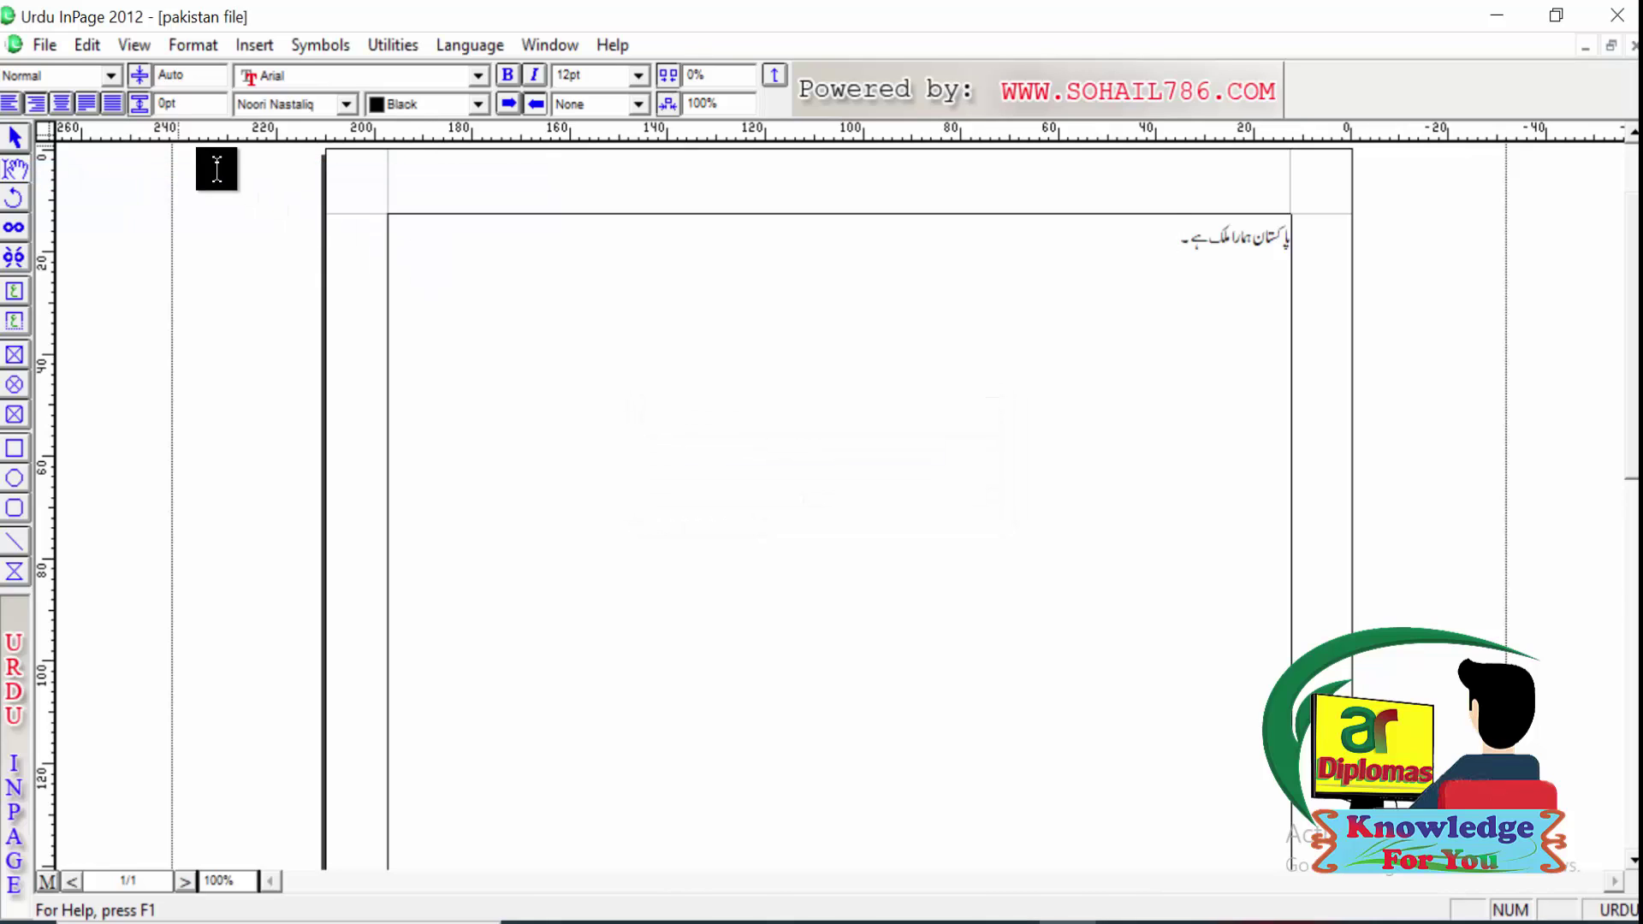
Step: Start saving the document under a new name and look through the available save locations, keeping Desktop
{"action": "left_click", "coordinate": [43, 49]}
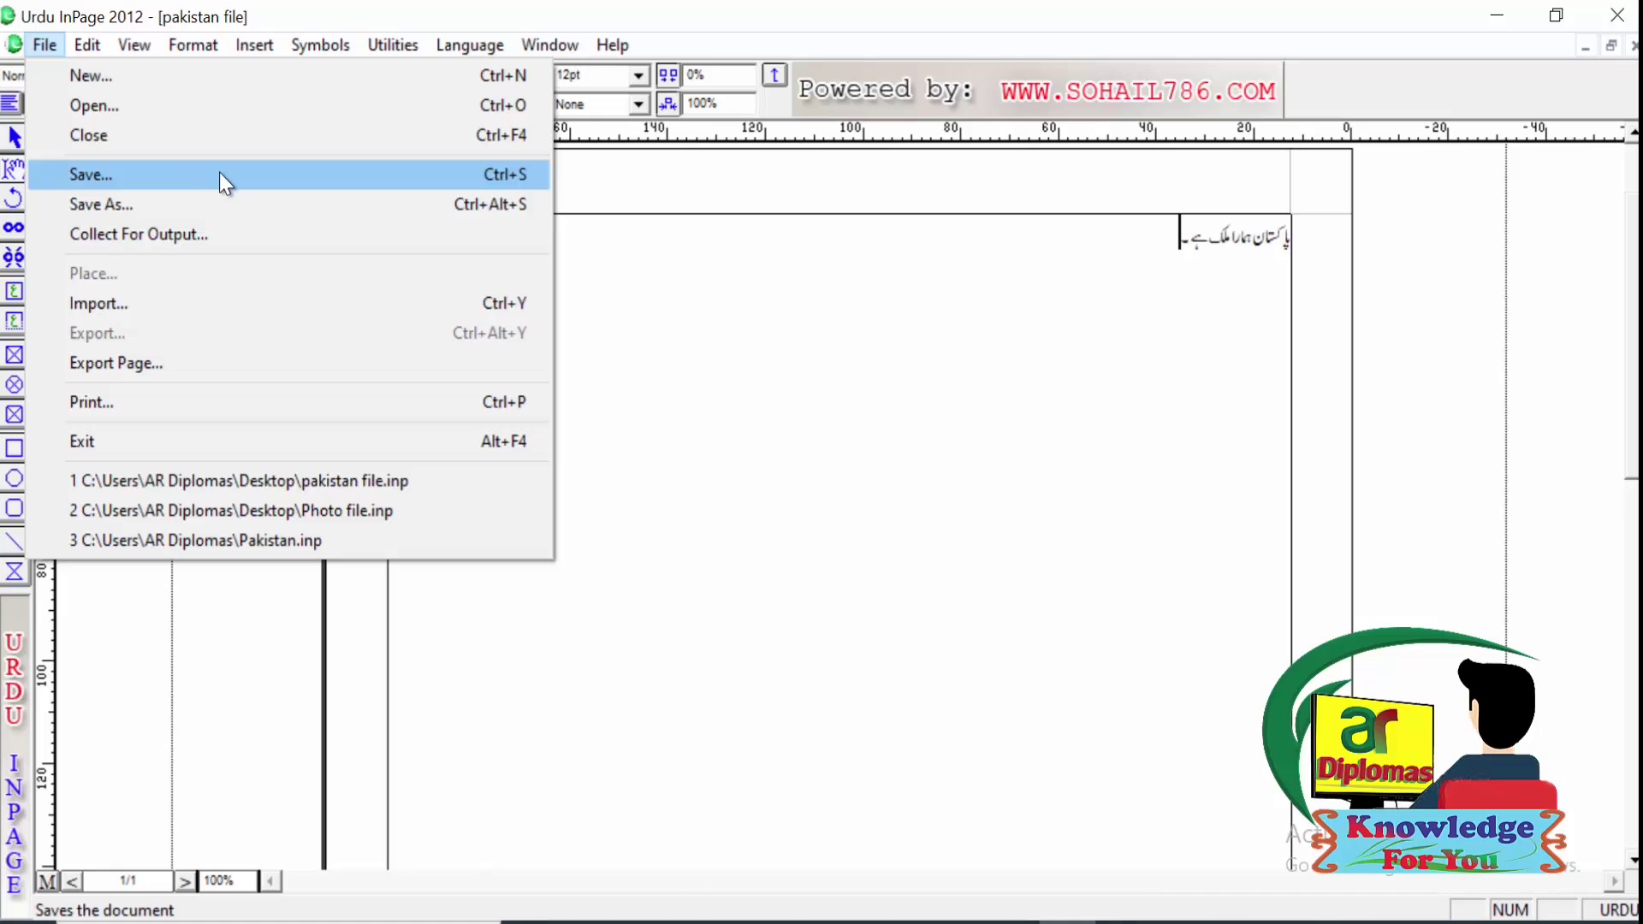
{"action": "left_click", "coordinate": [307, 202]}
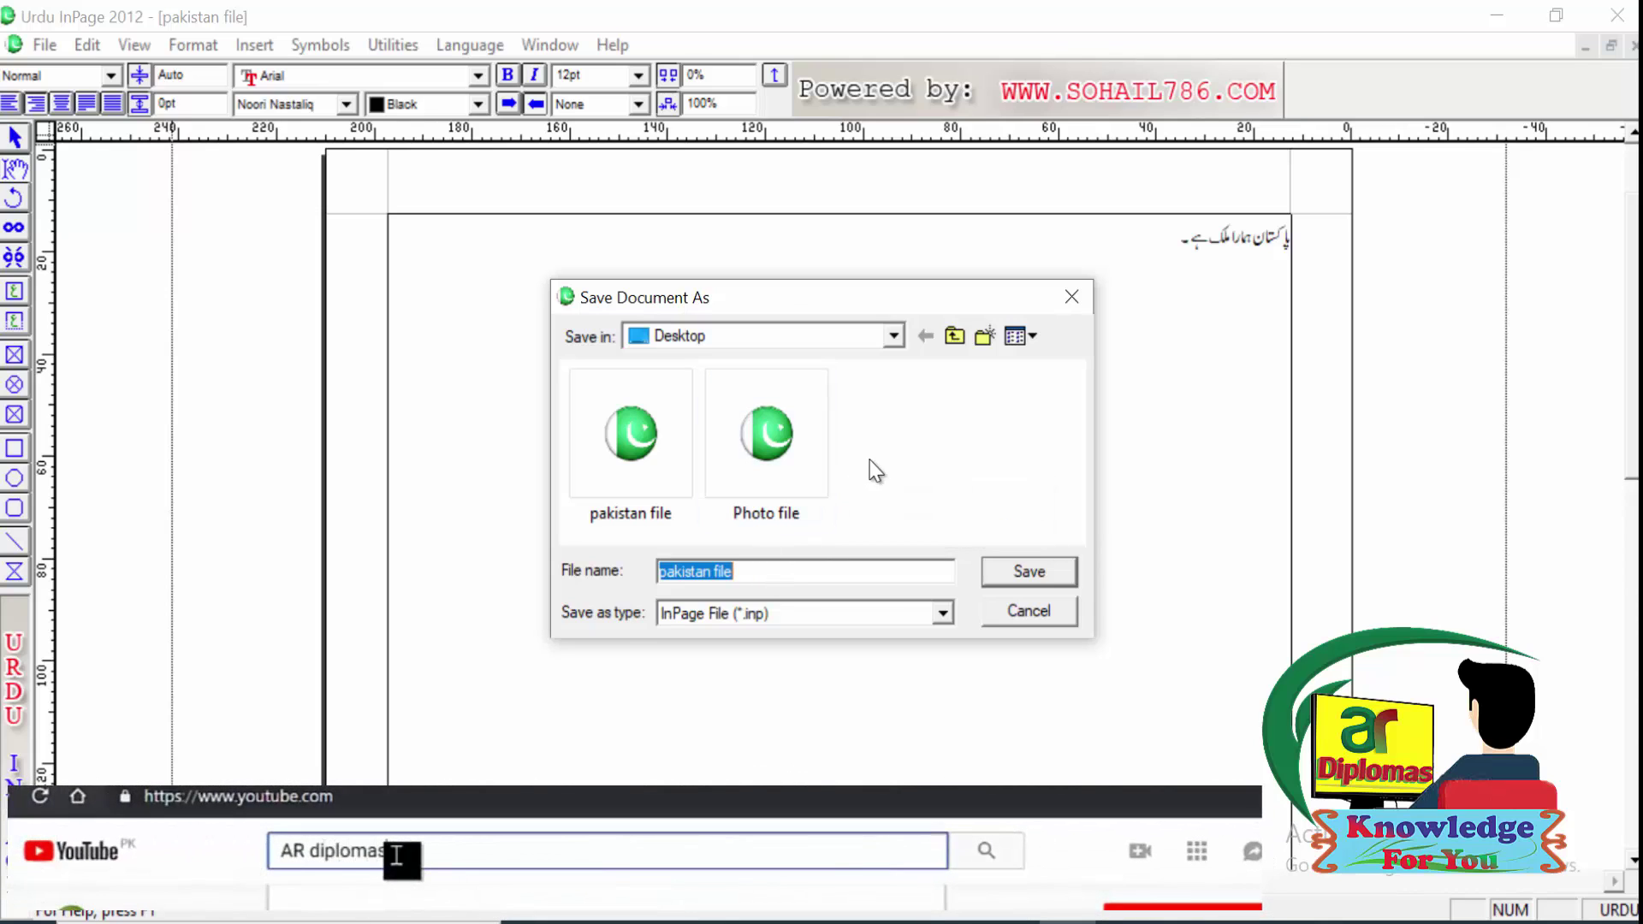
{"action": "left_click", "coordinate": [892, 337]}
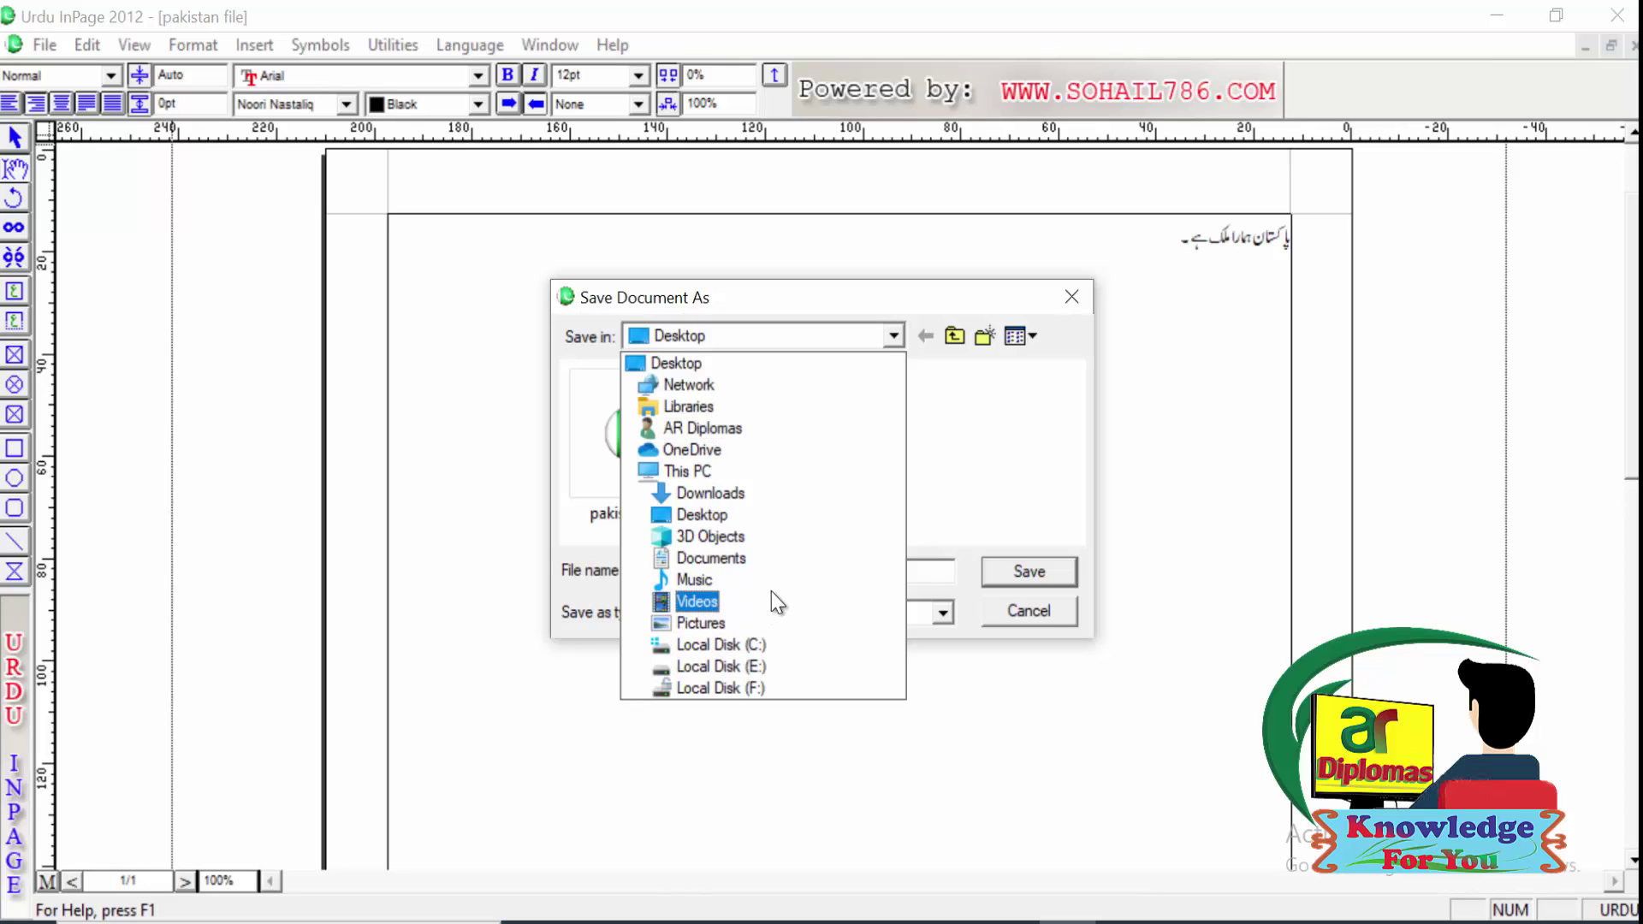
{"action": "left_click", "coordinate": [986, 459]}
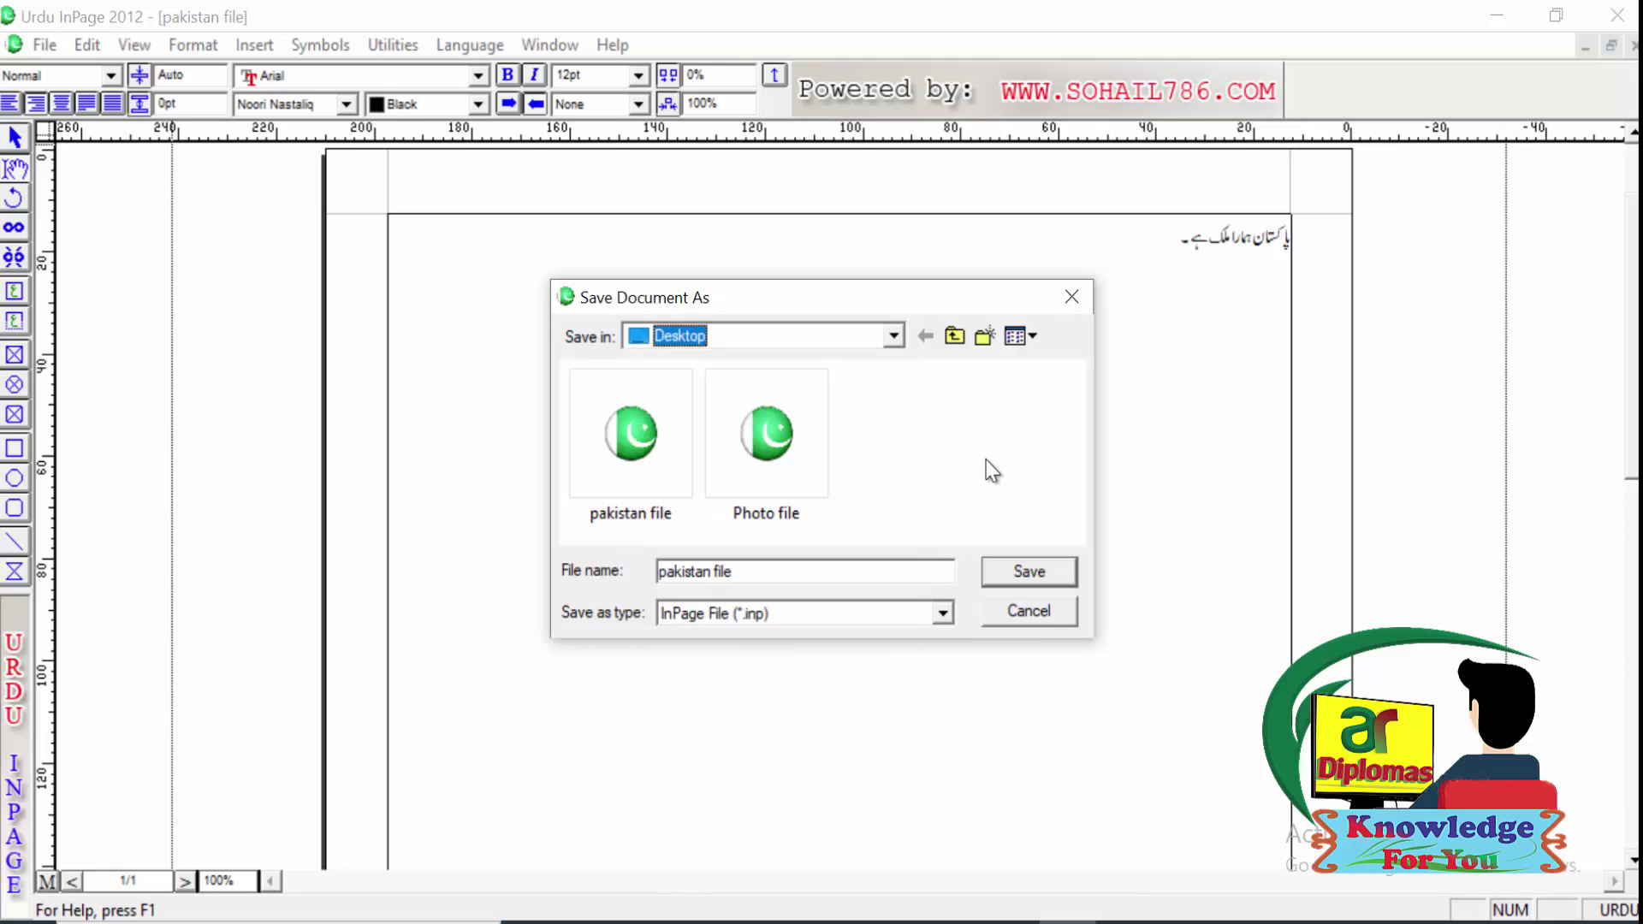
Step: Save the copy on the Desktop under the name "pakistan1" as an InPage File (*.inp) and check for it on the desktop
{"action": "left_click", "coordinate": [879, 573]}
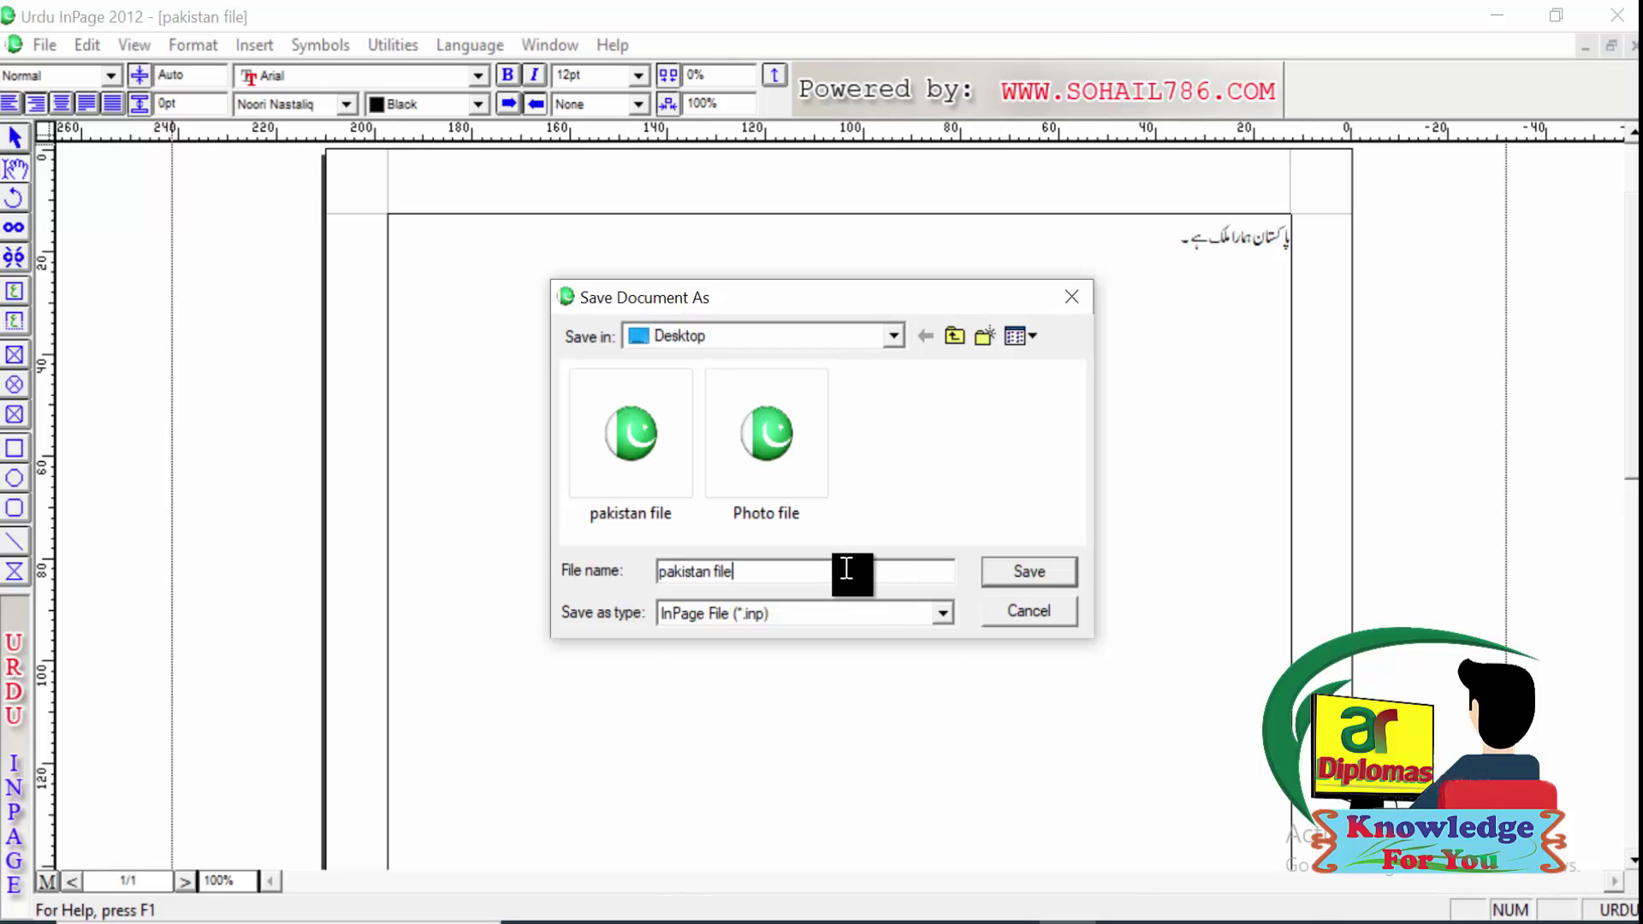
{"action": "key", "text": "BackSpace"}
{"action": "key", "text": "BackSpace"}
{"action": "key", "text": "BackSpace"}
{"action": "key", "text": "BackSpace"}
{"action": "key", "text": "BackSpace"}
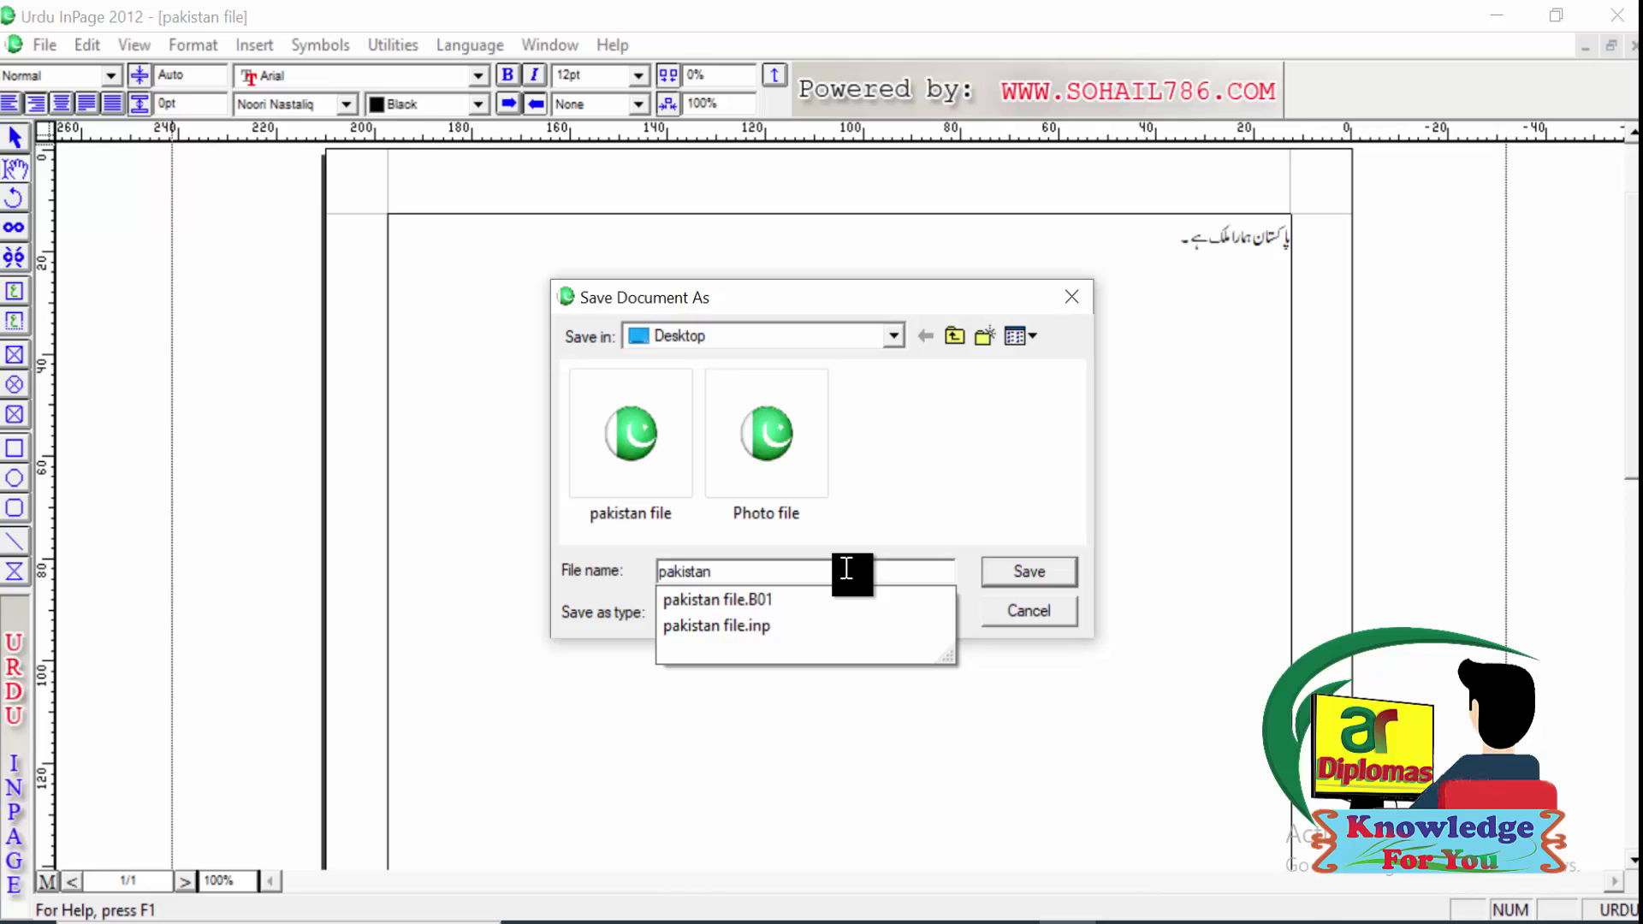
{"action": "type", "text": "1"}
{"action": "left_click", "coordinate": [1023, 567]}
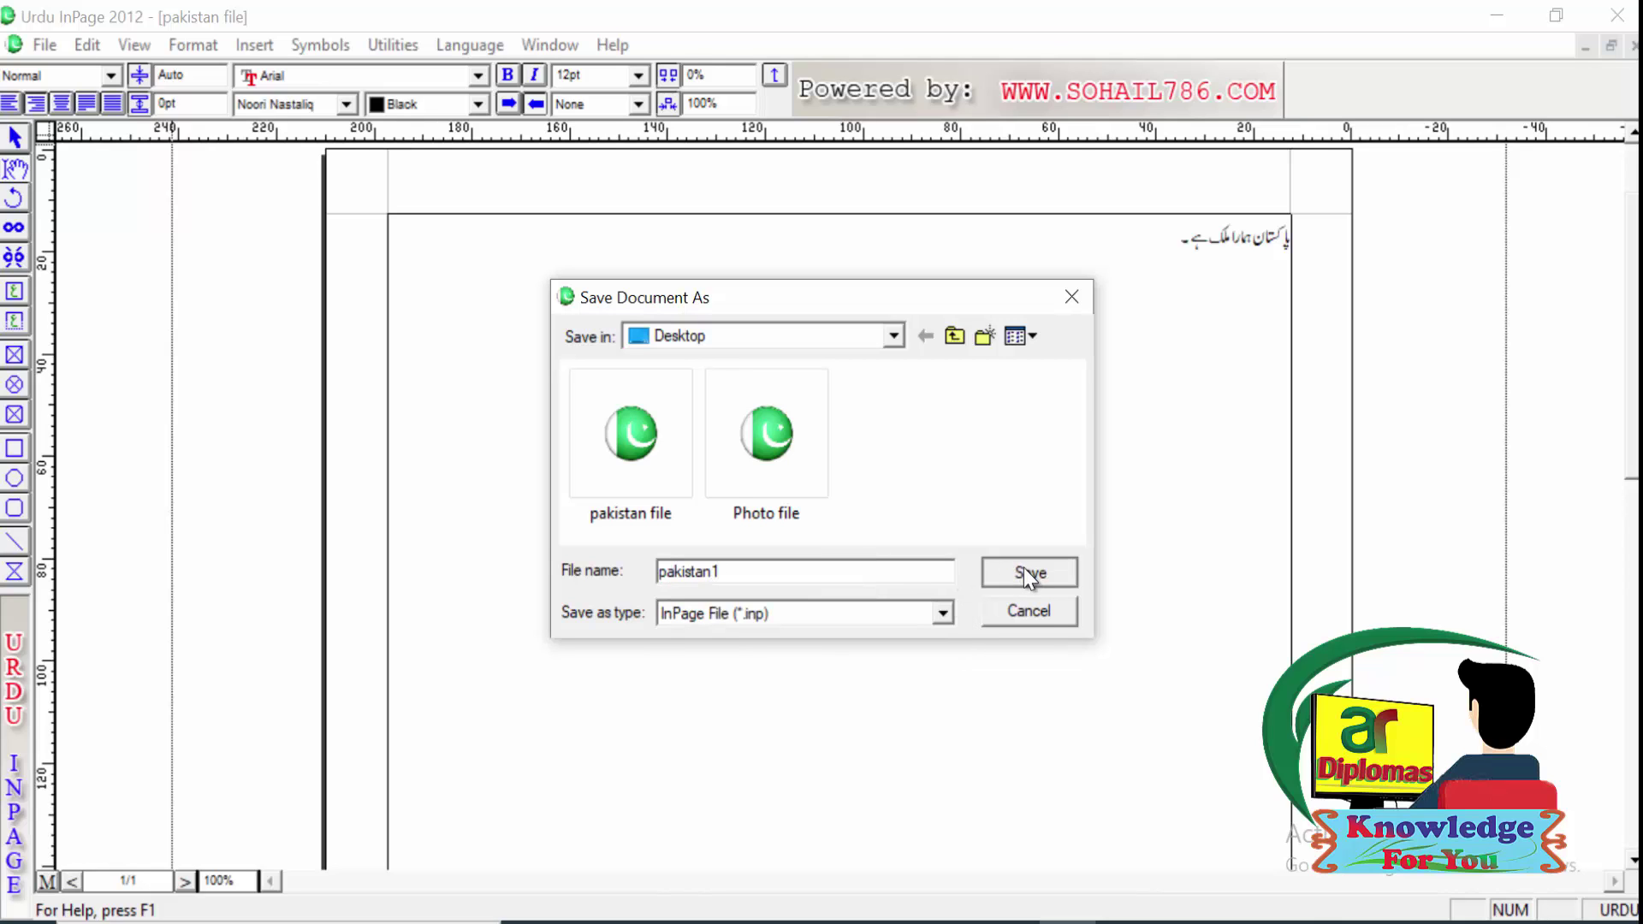
{"action": "key", "text": "super+d"}
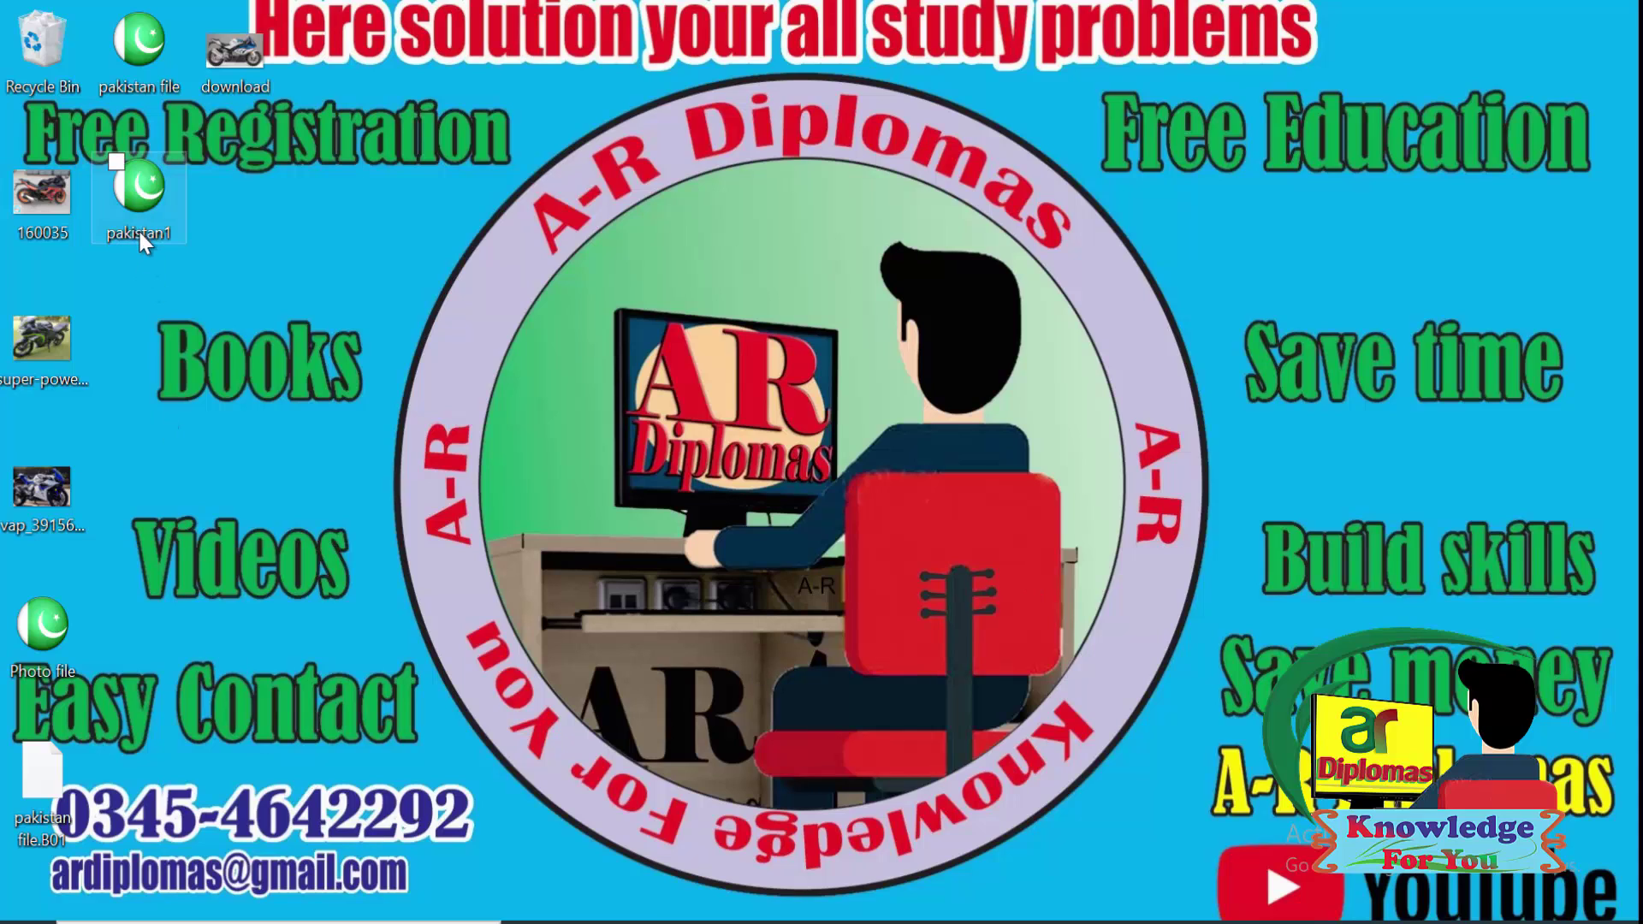
{"action": "mouse_move", "coordinate": [140, 245]}
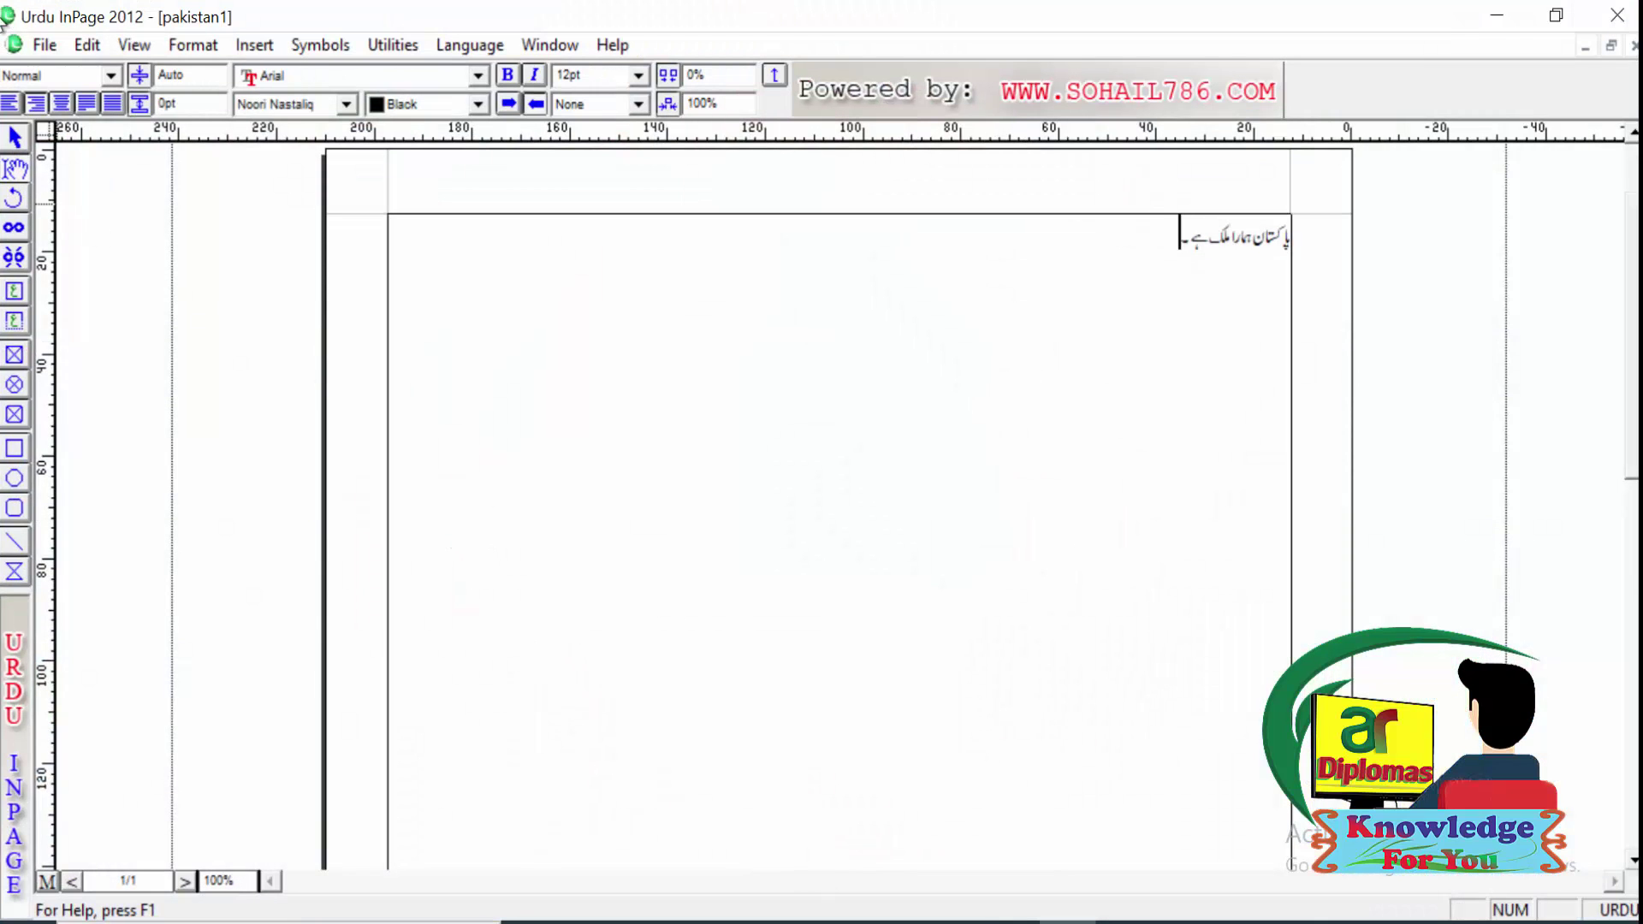
{"action": "left_click", "coordinate": [40, 43]}
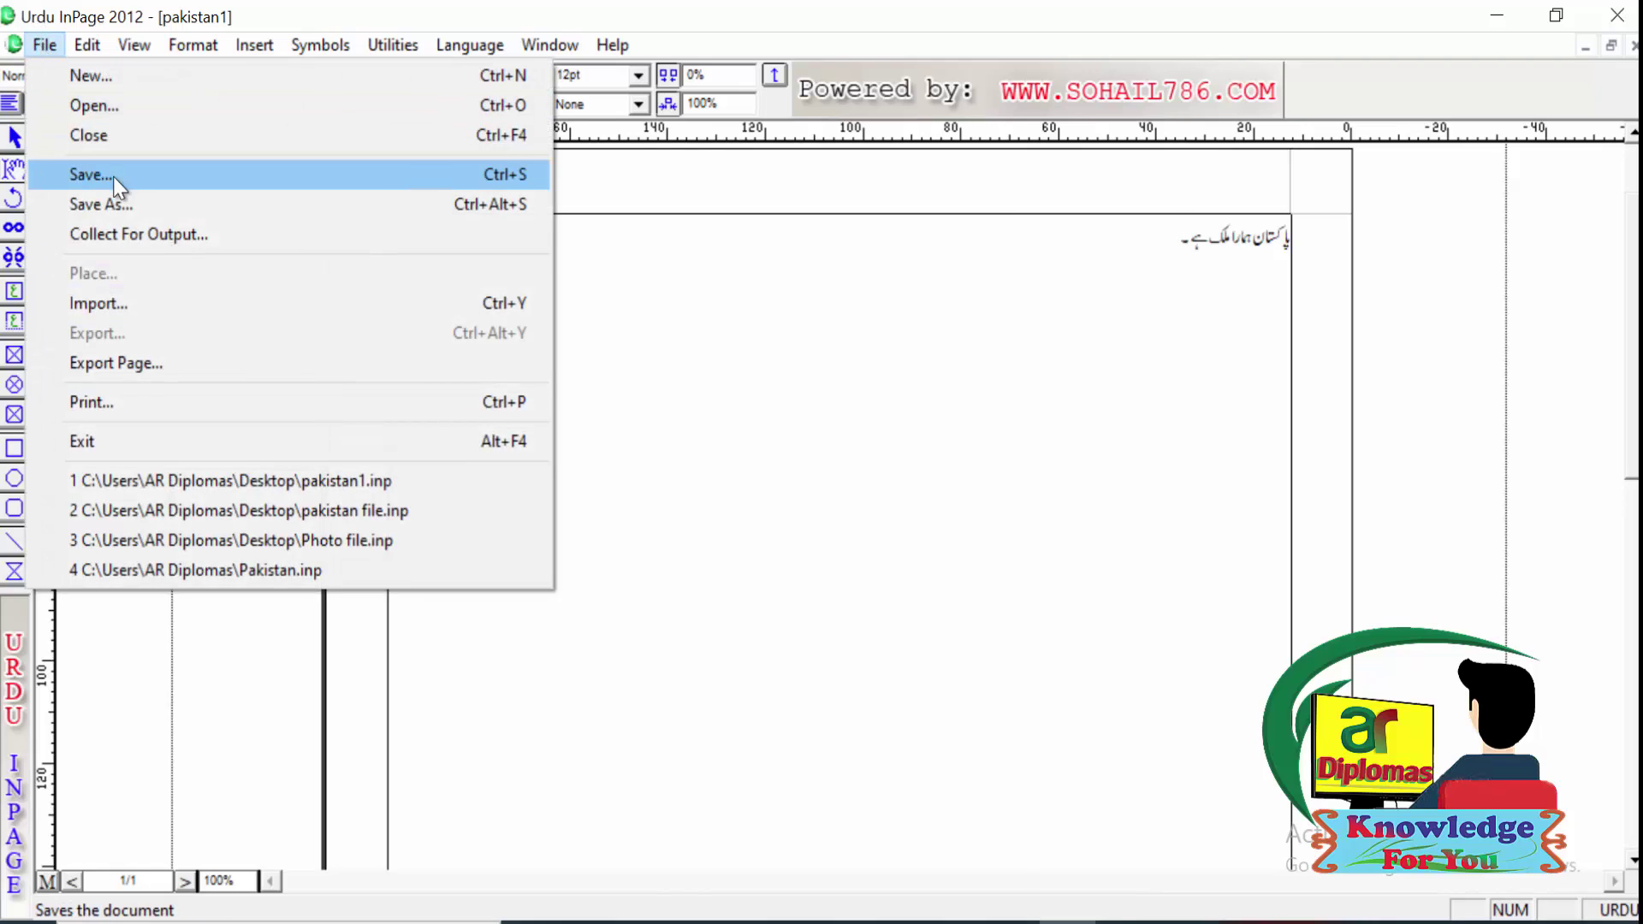
{"action": "left_click", "coordinate": [150, 234]}
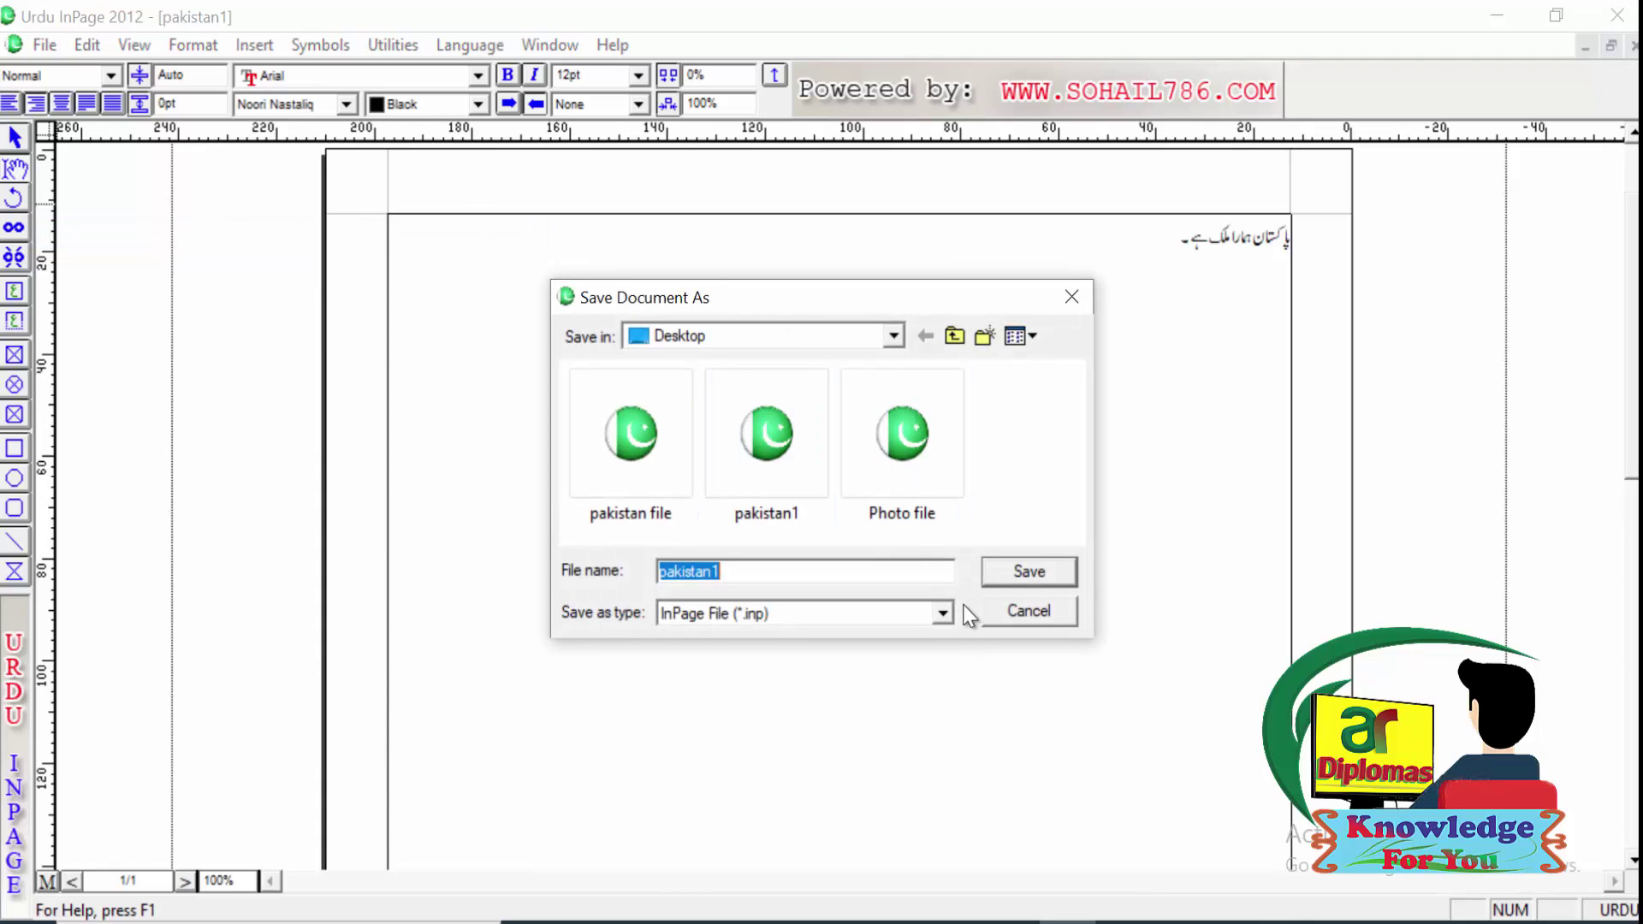
{"action": "left_click", "coordinate": [942, 621]}
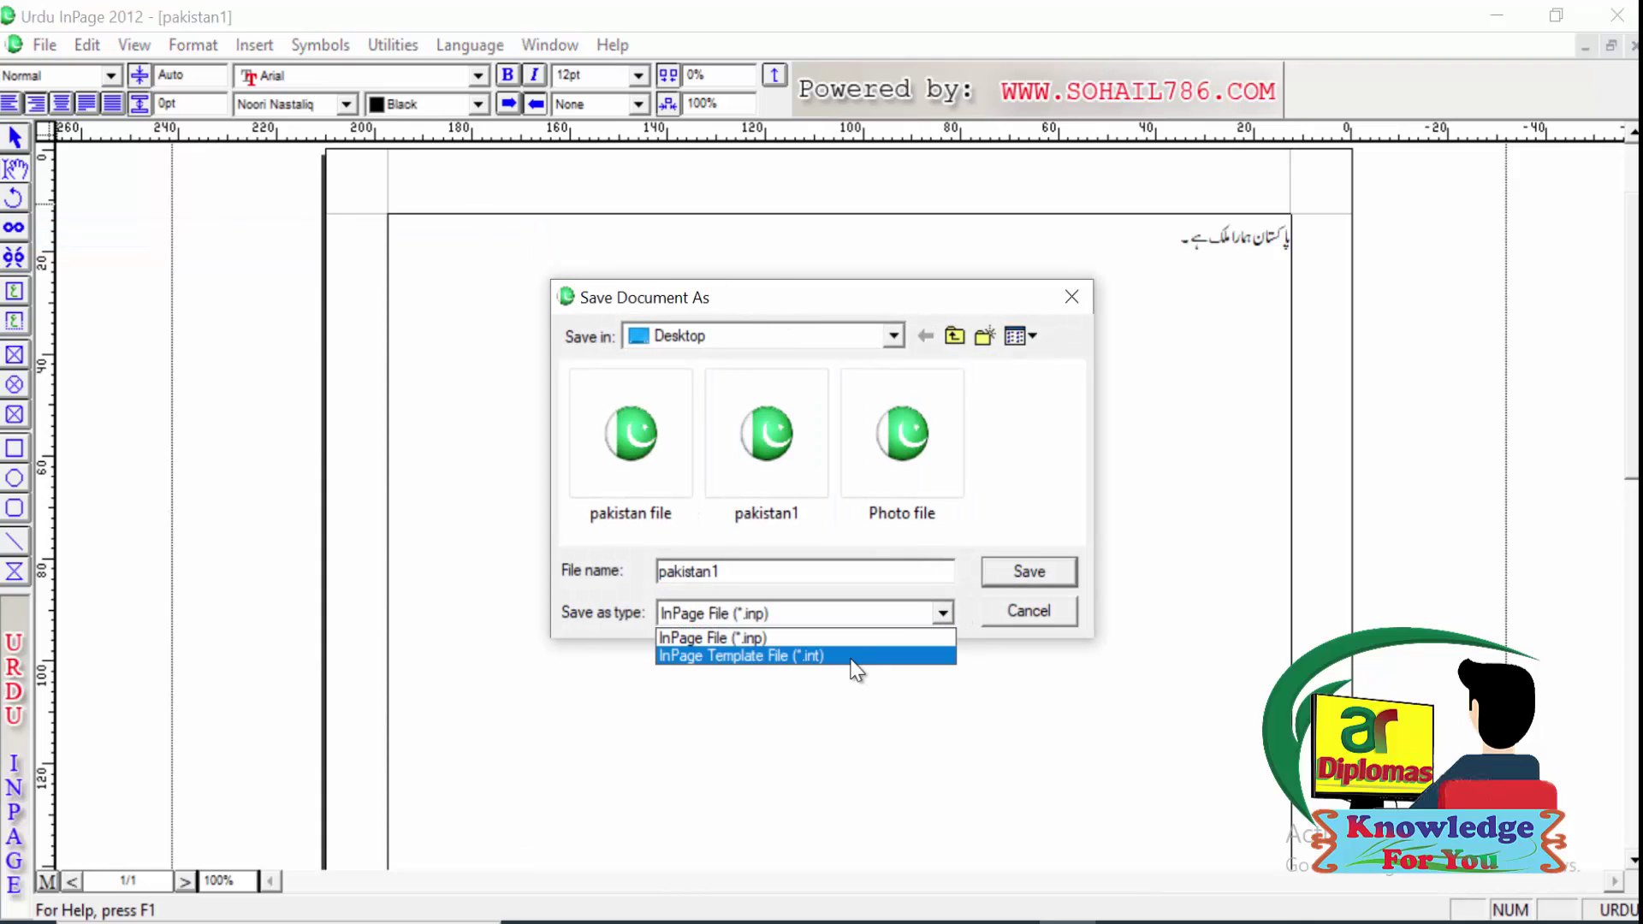
{"action": "left_click", "coordinate": [878, 610]}
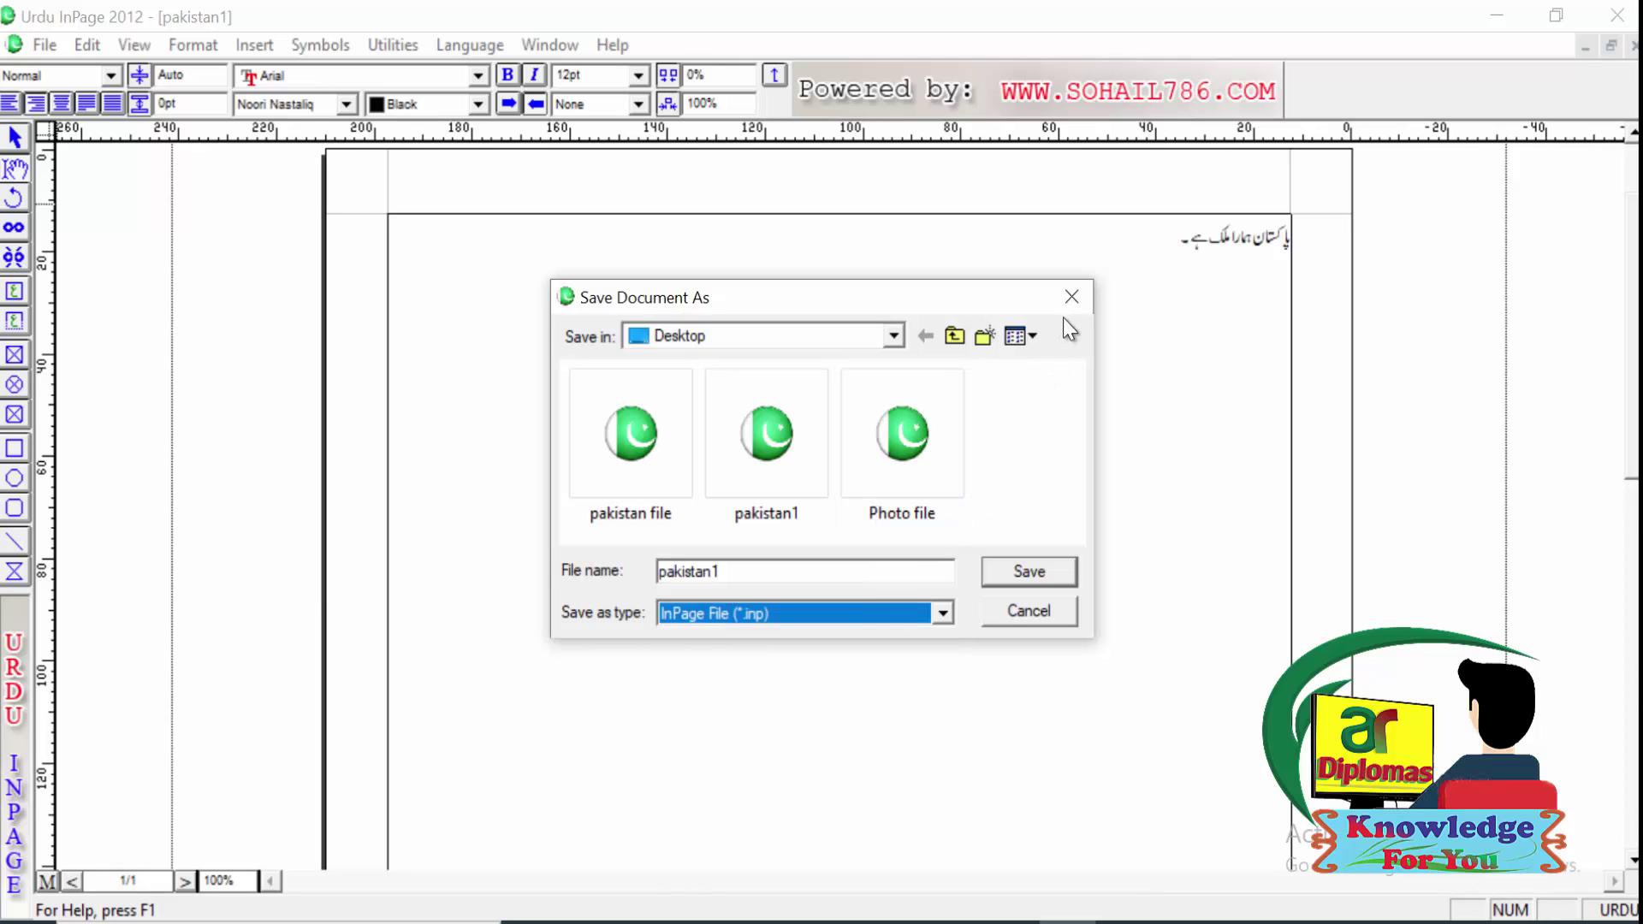
{"action": "left_click", "coordinate": [1067, 297]}
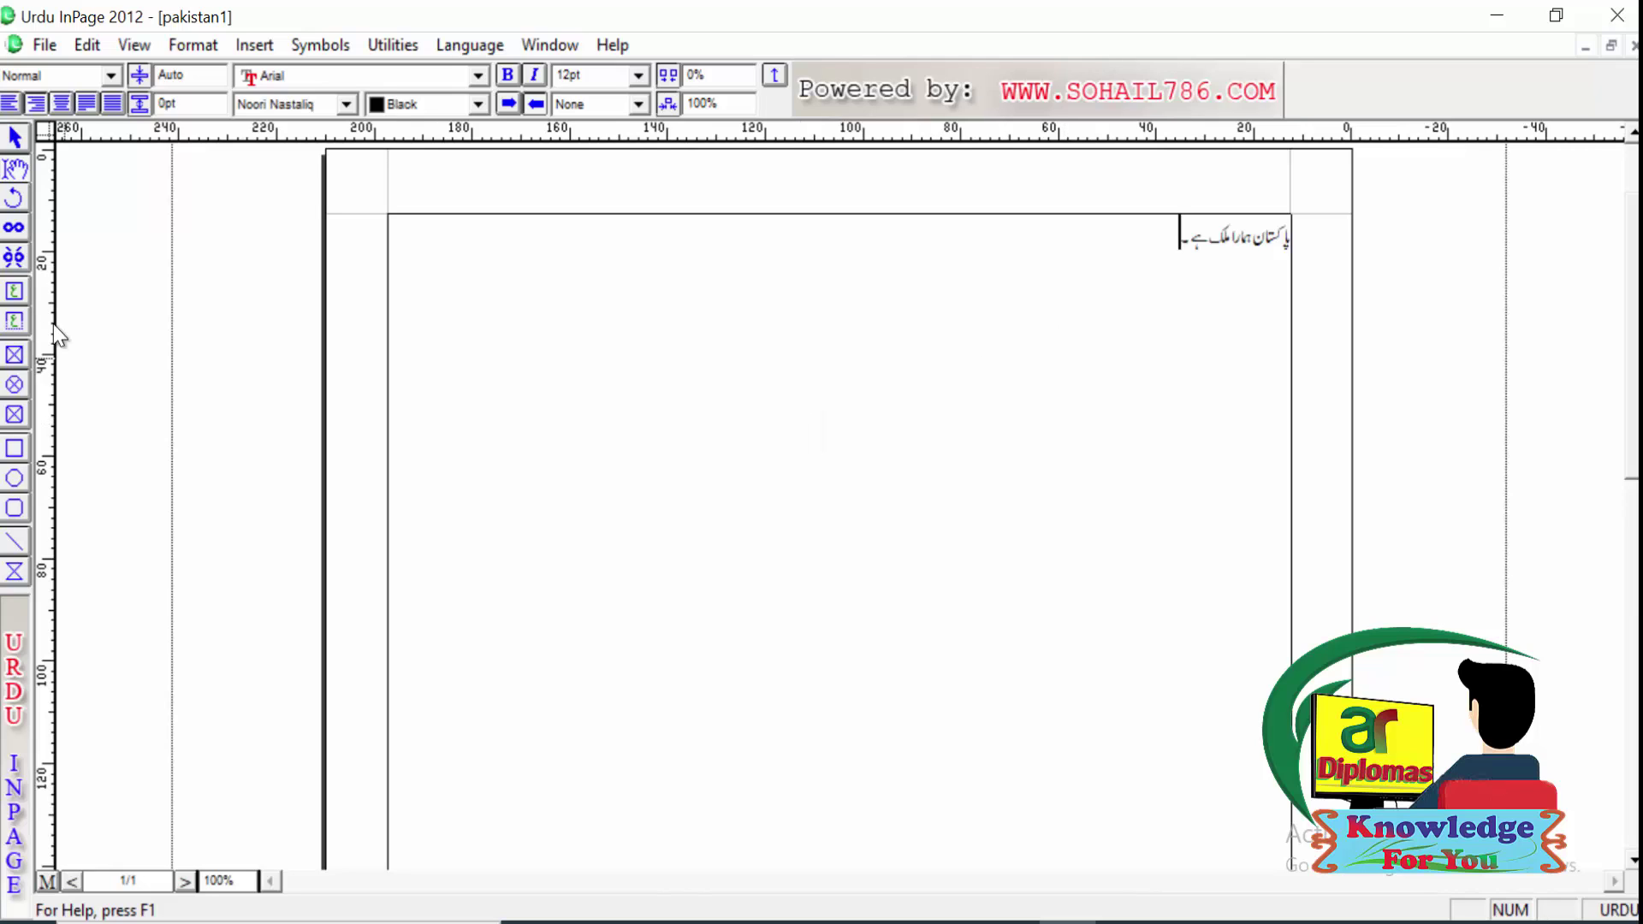
Step: Draw a rectangular picture box in the middle of the page and import the picture "160035" from the Desktop into it
{"action": "left_click", "coordinate": [15, 355]}
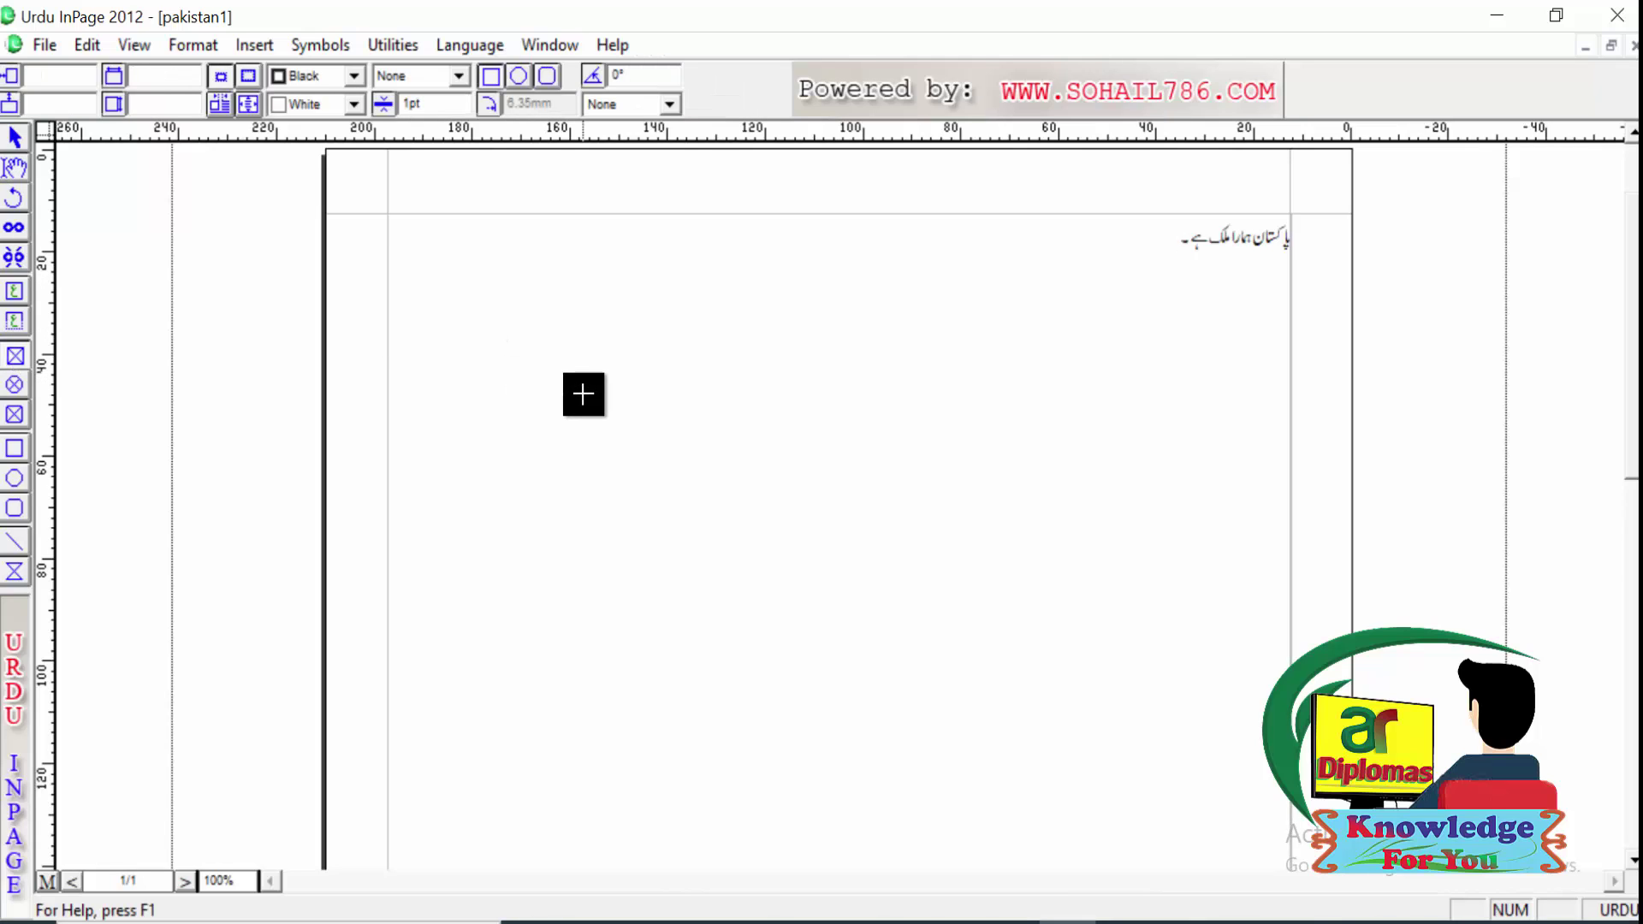
{"action": "left_click_drag", "start_coordinate": [583, 394], "coordinate": [899, 744]}
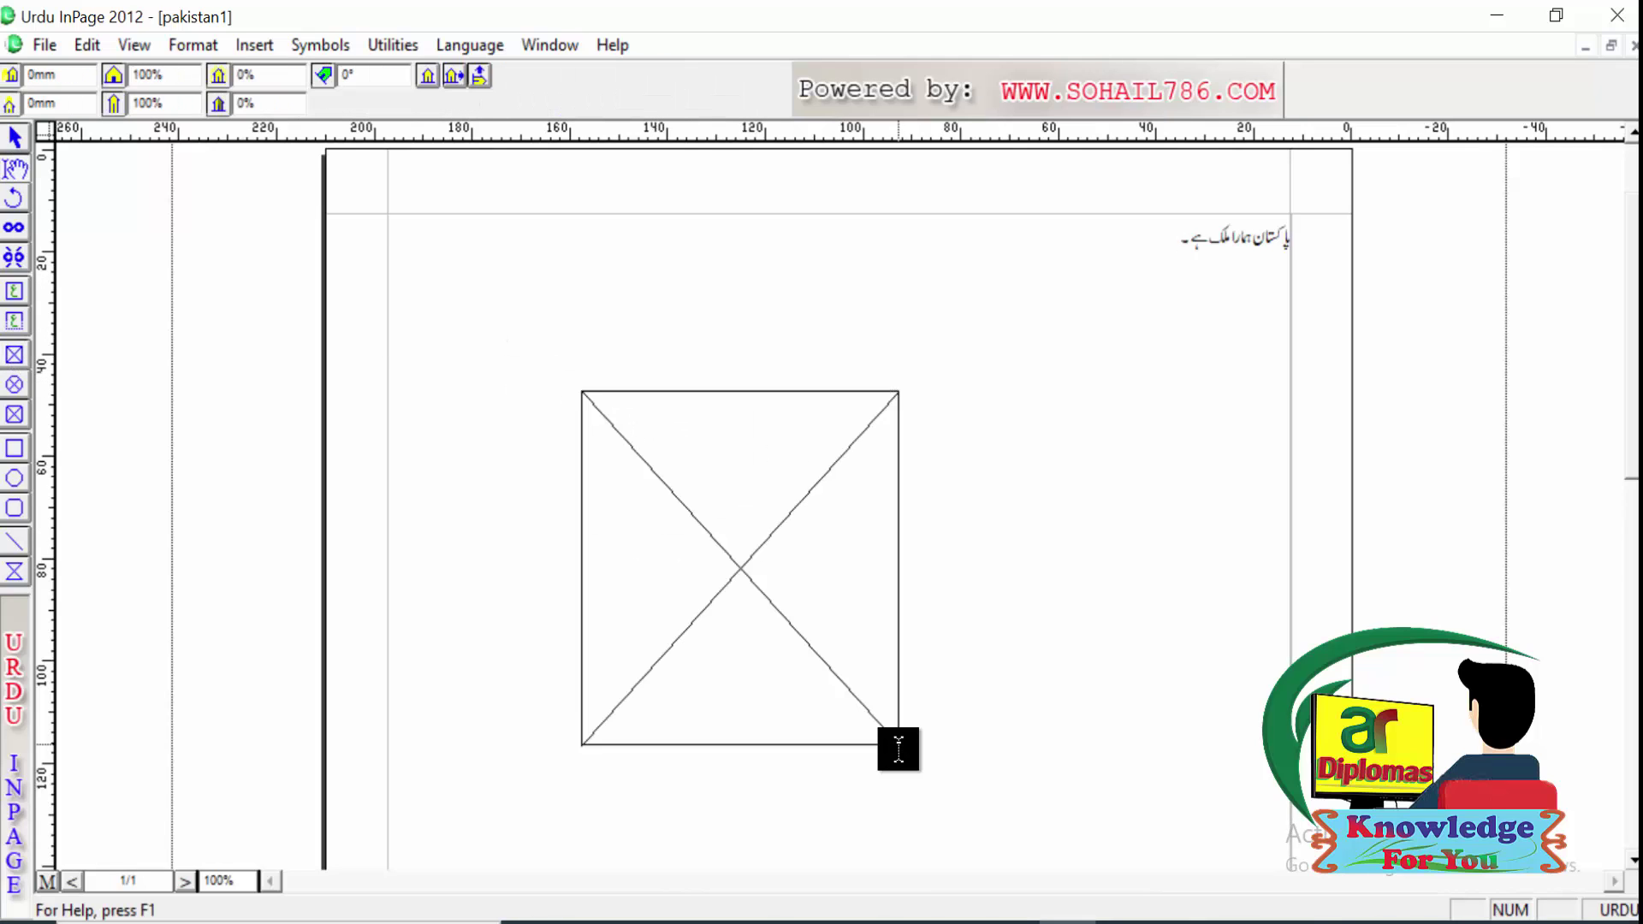
{"action": "right_click", "coordinate": [737, 568]}
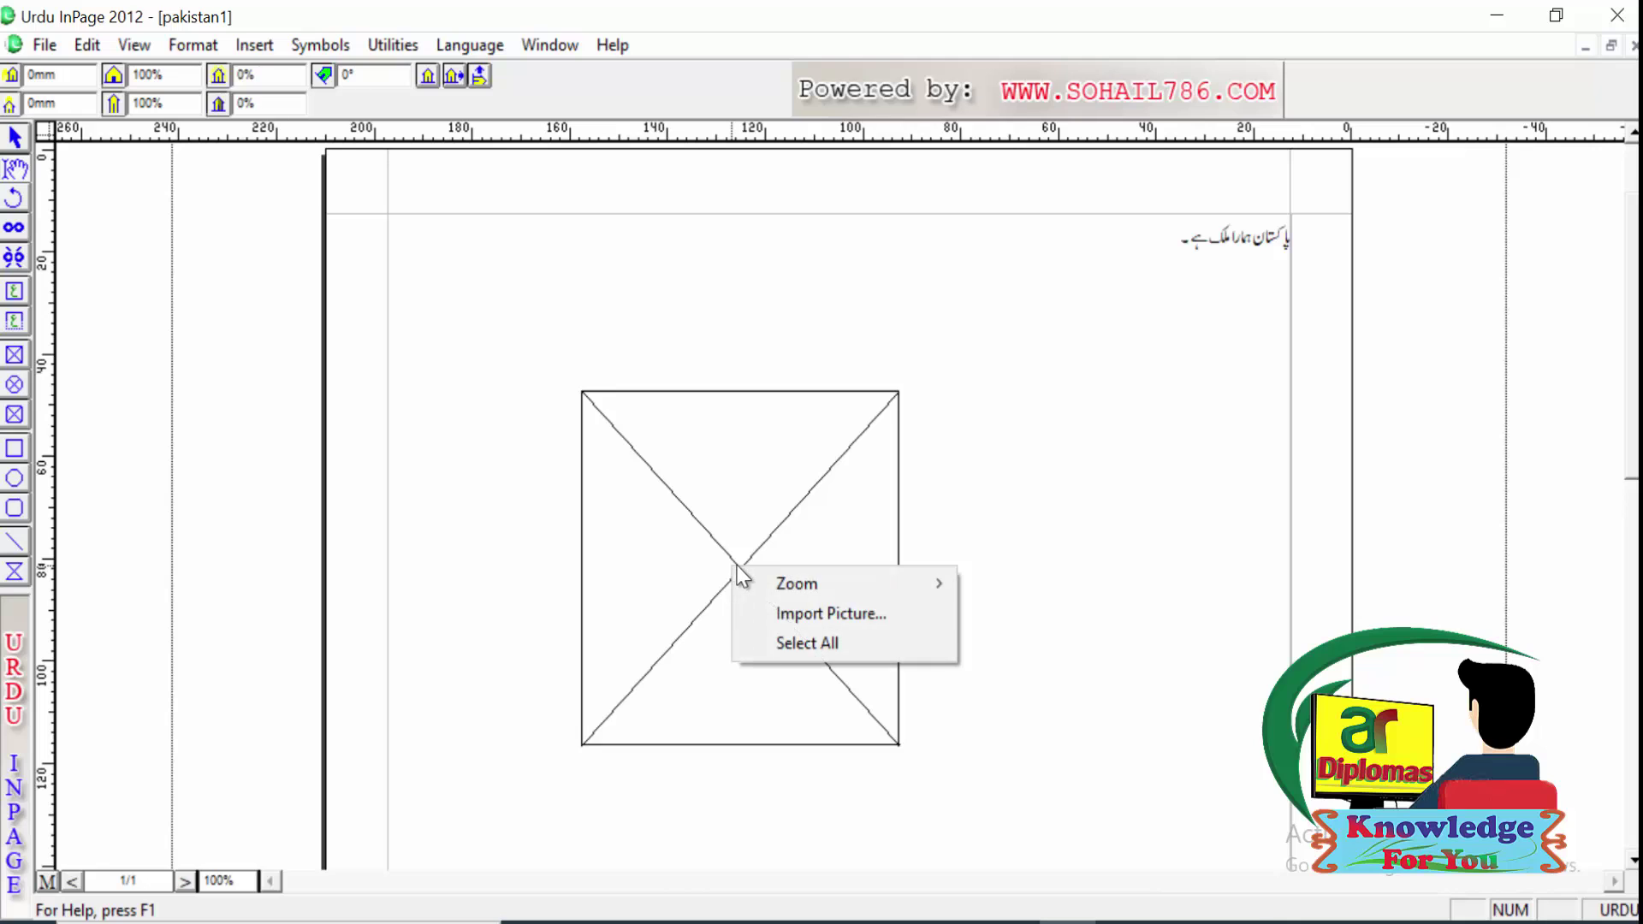
{"action": "left_click", "coordinate": [804, 613]}
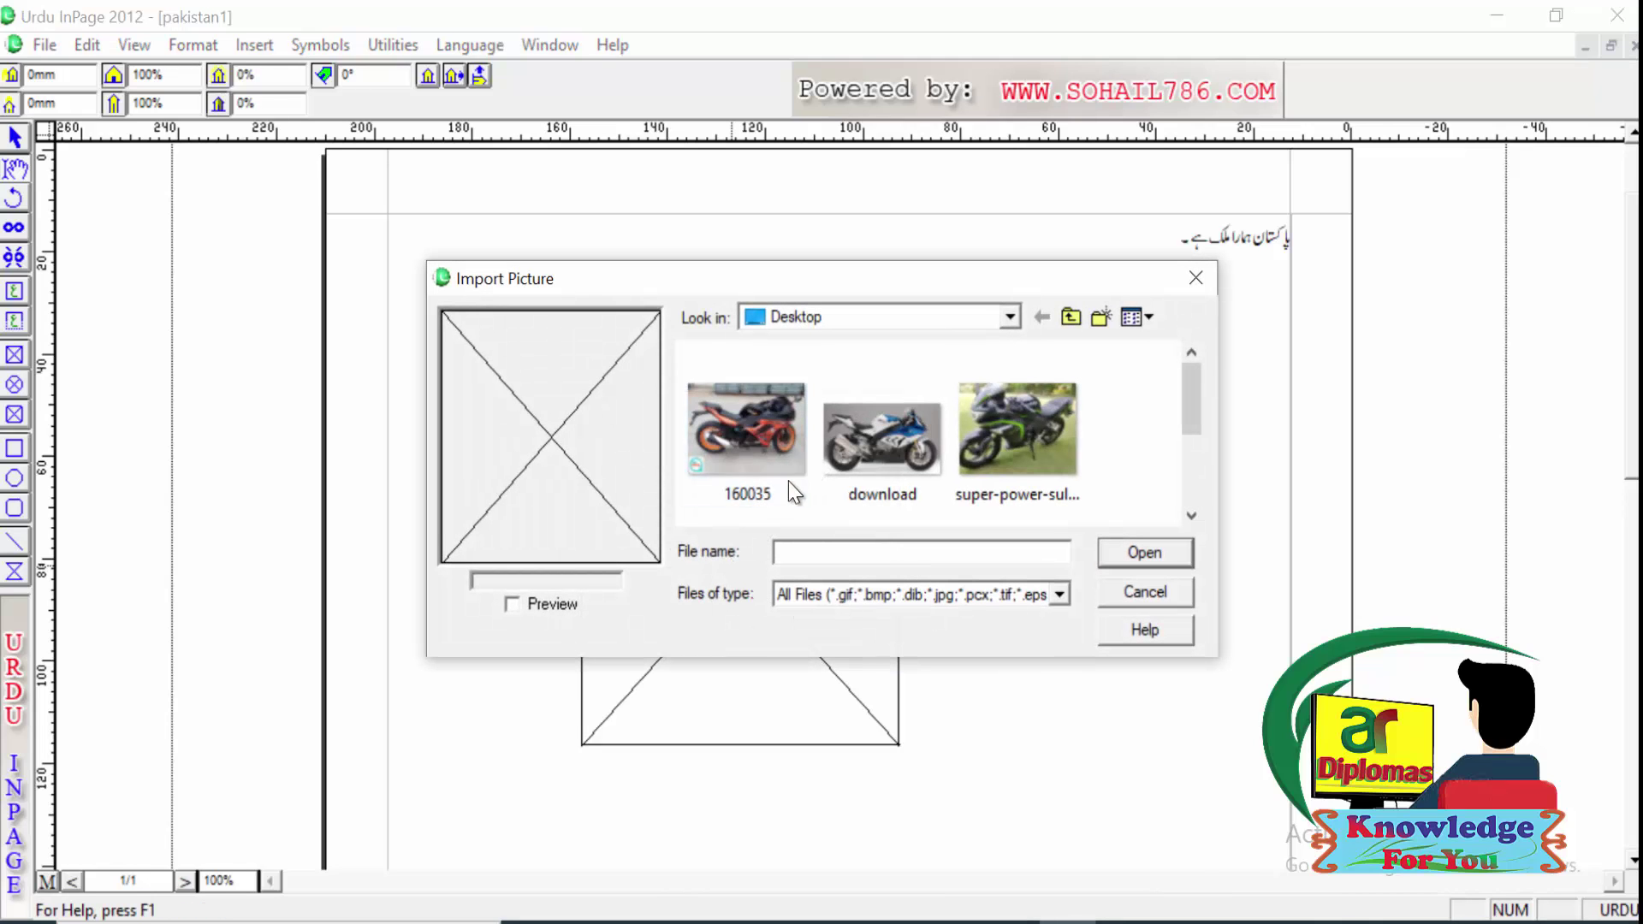
{"action": "left_click", "coordinate": [770, 436]}
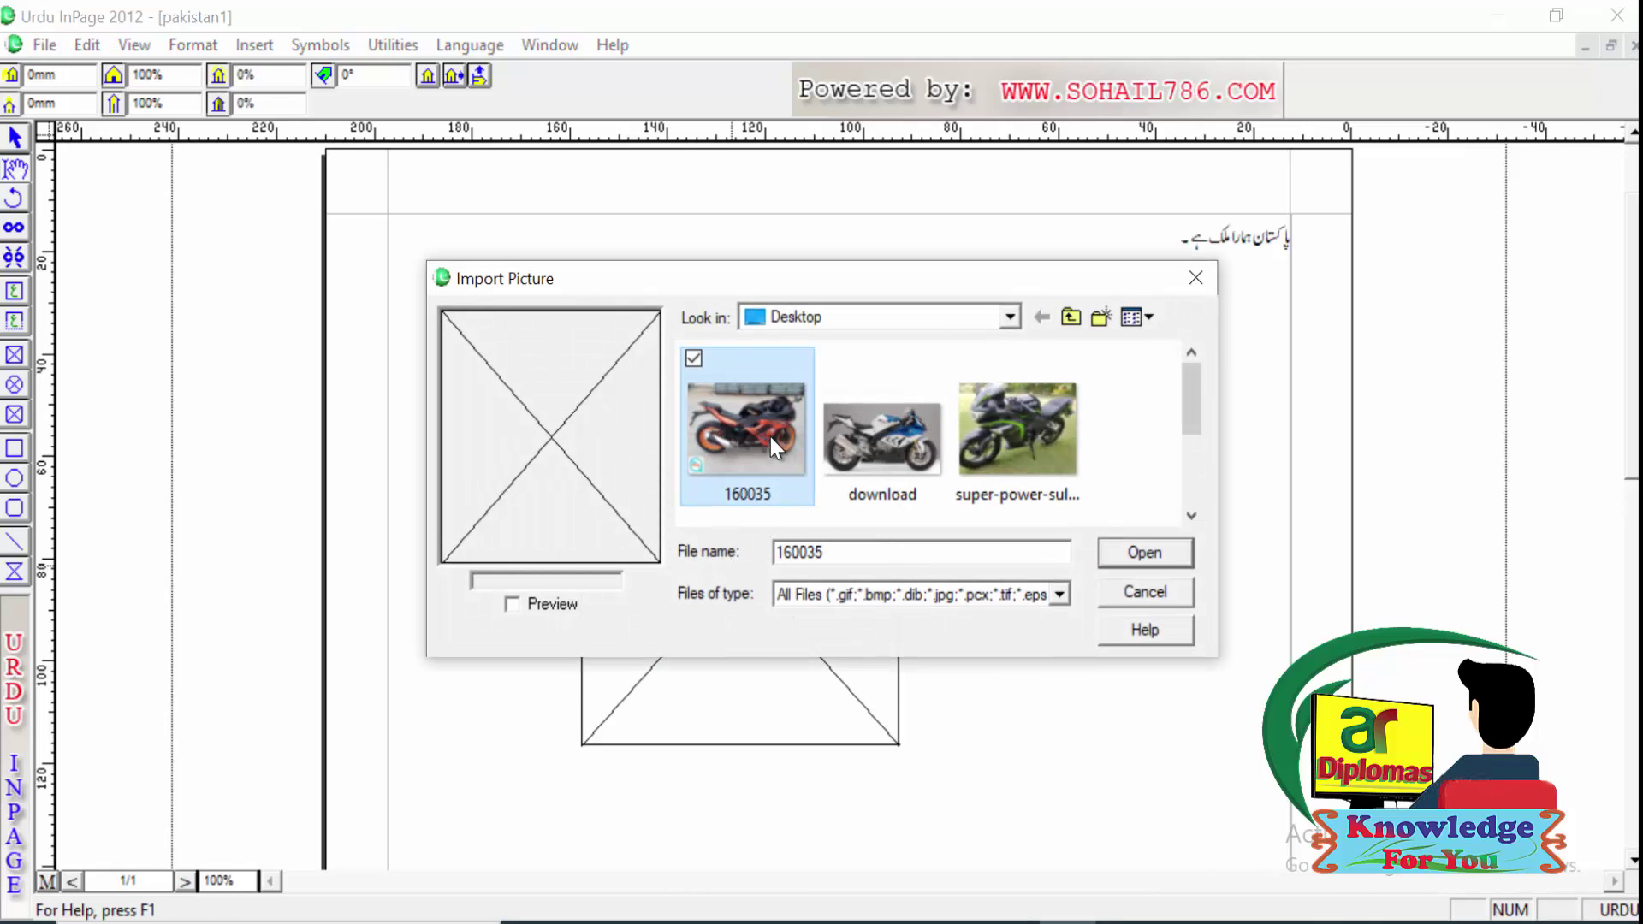
{"action": "left_click", "coordinate": [1133, 547]}
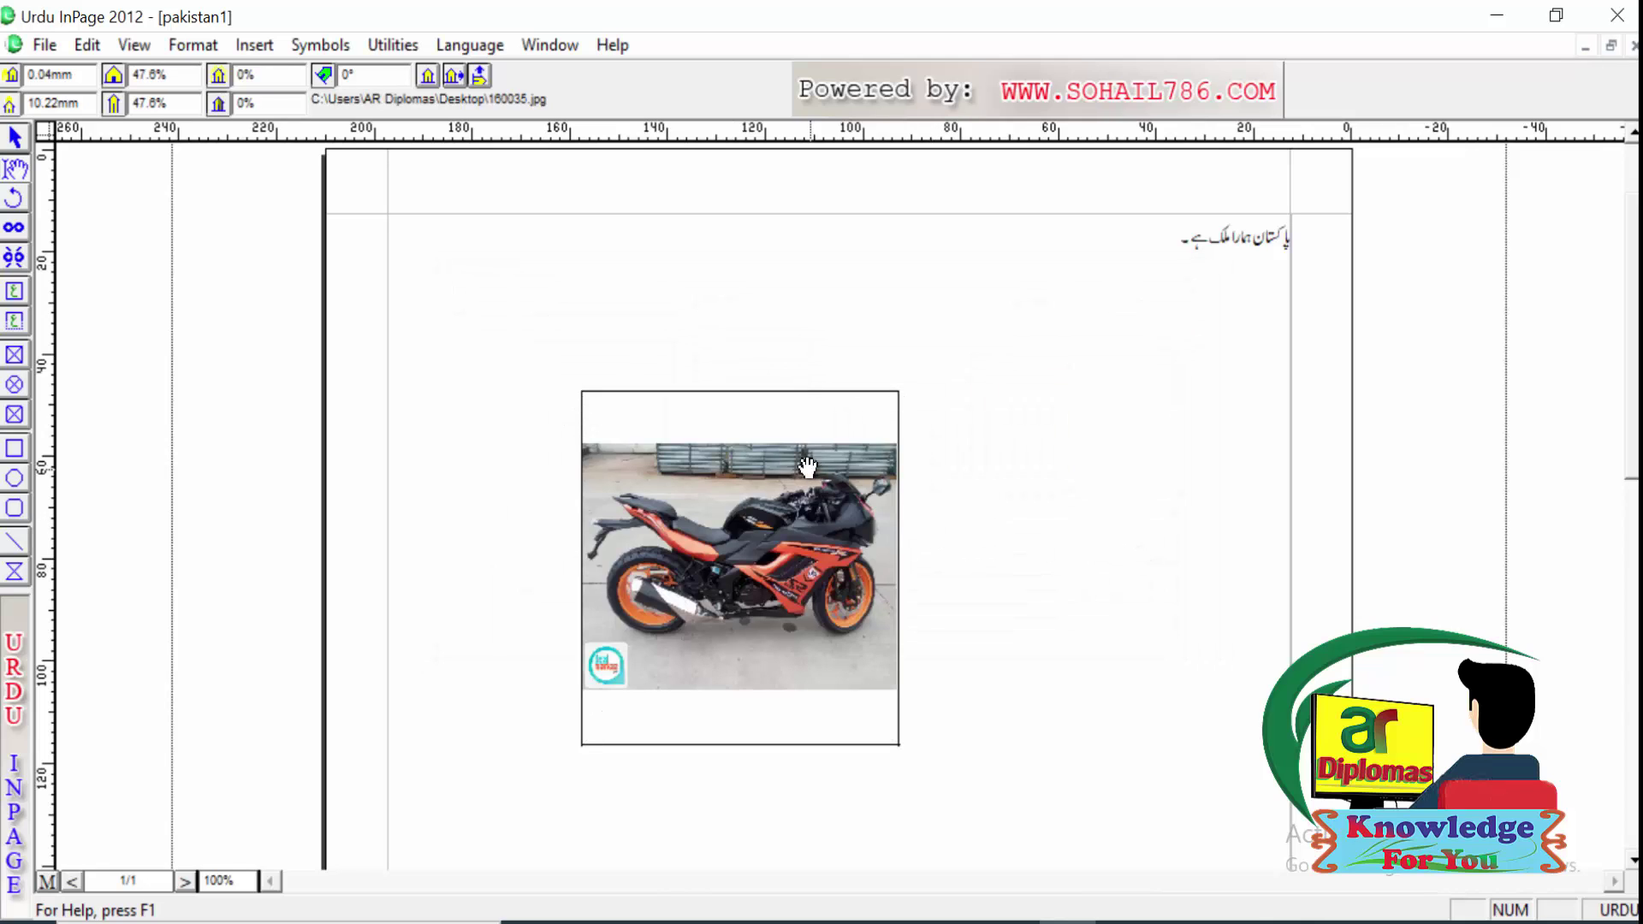
{"action": "left_click", "coordinate": [16, 396]}
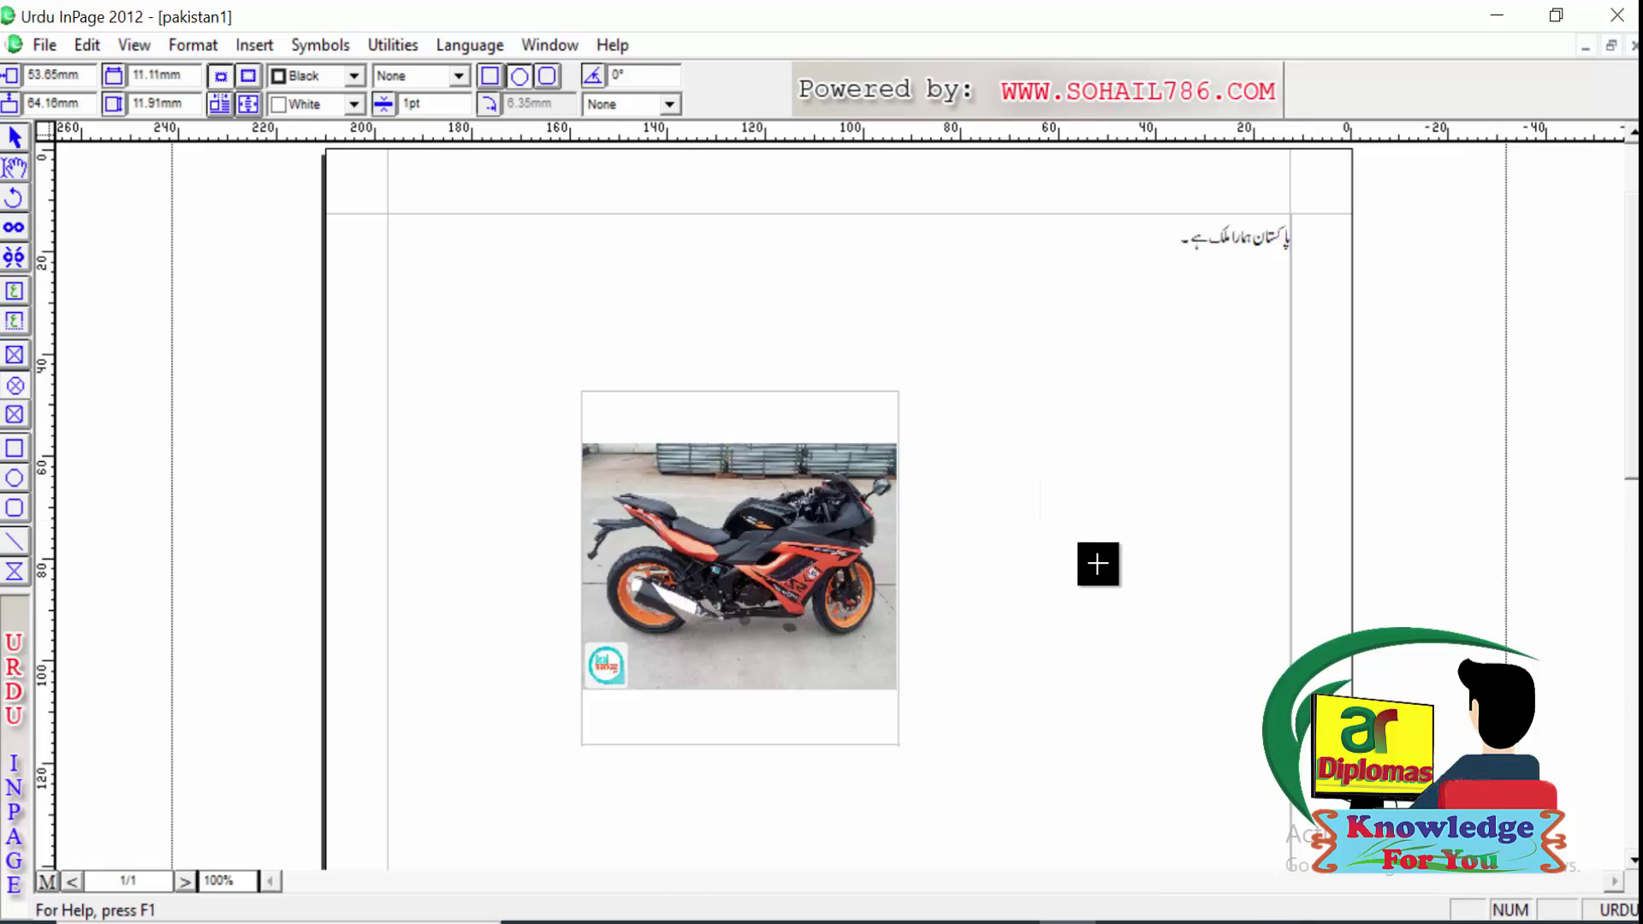
{"action": "left_click_drag", "start_coordinate": [1035, 475], "coordinate": [1187, 663]}
{"action": "right_click", "coordinate": [1107, 585]}
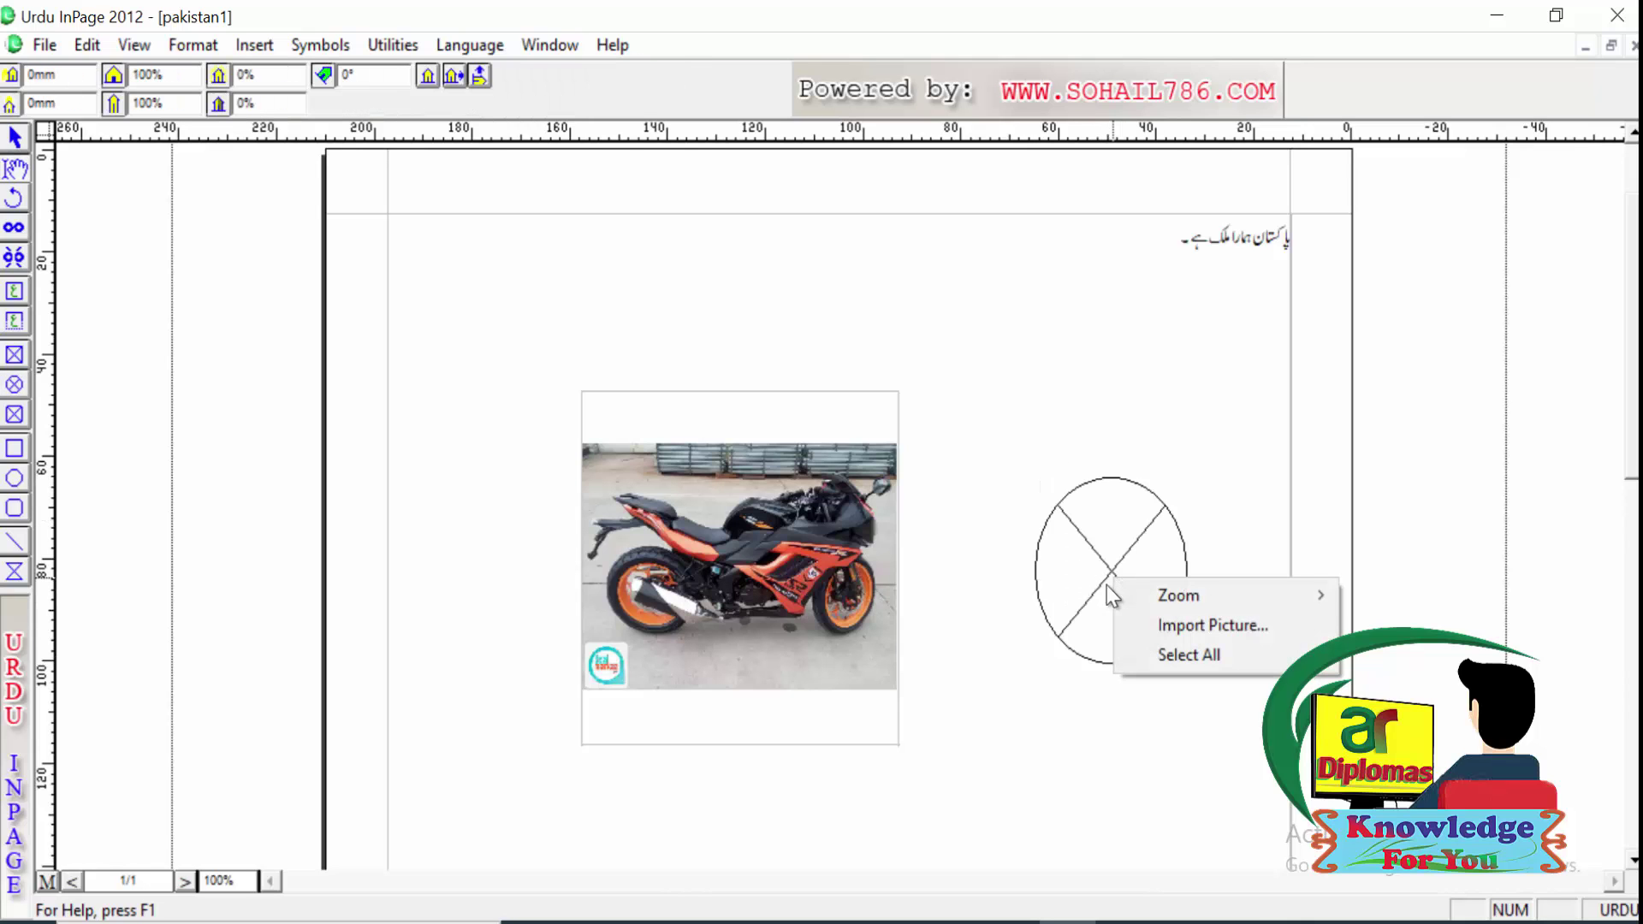
{"action": "left_click", "coordinate": [1174, 620]}
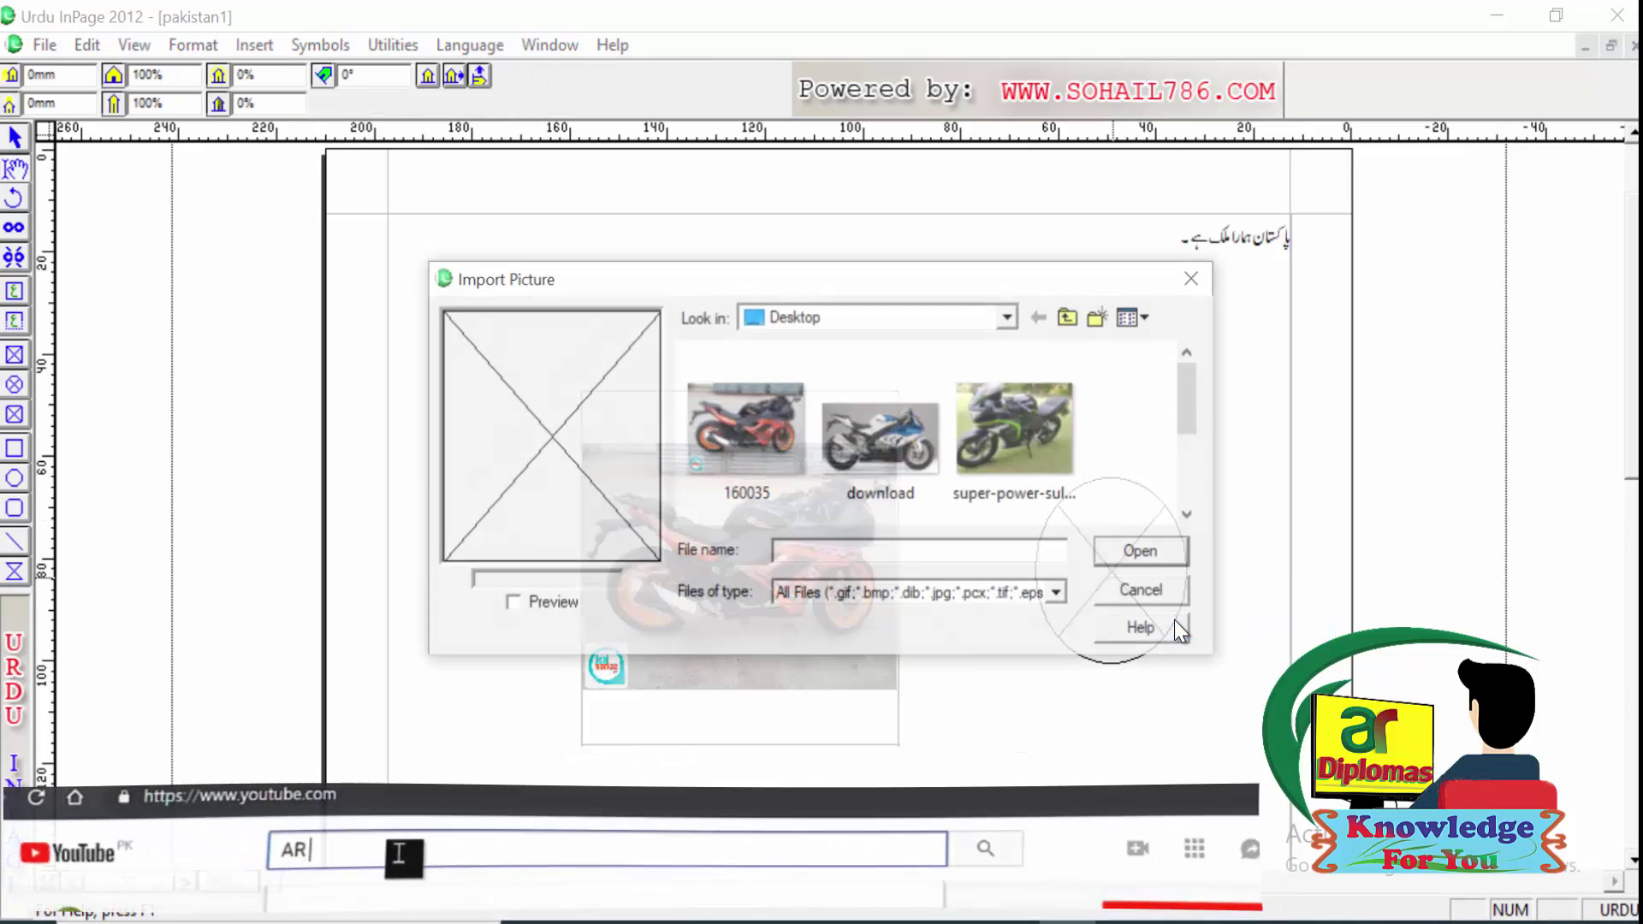
{"action": "left_click", "coordinate": [1028, 409]}
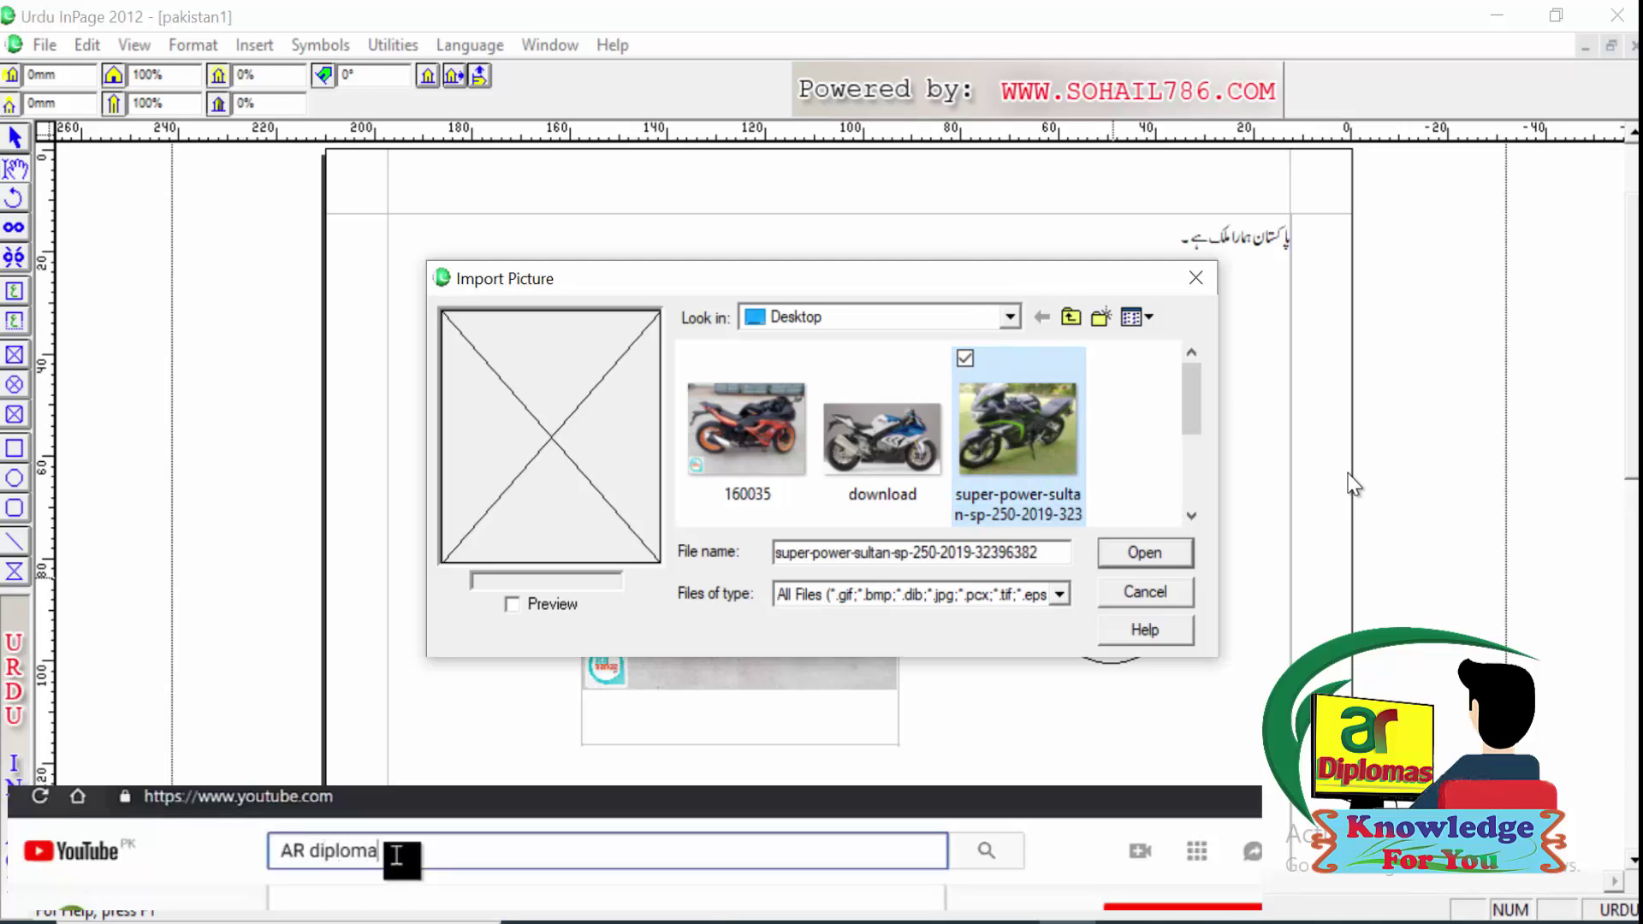
{"action": "left_click", "coordinate": [1147, 553]}
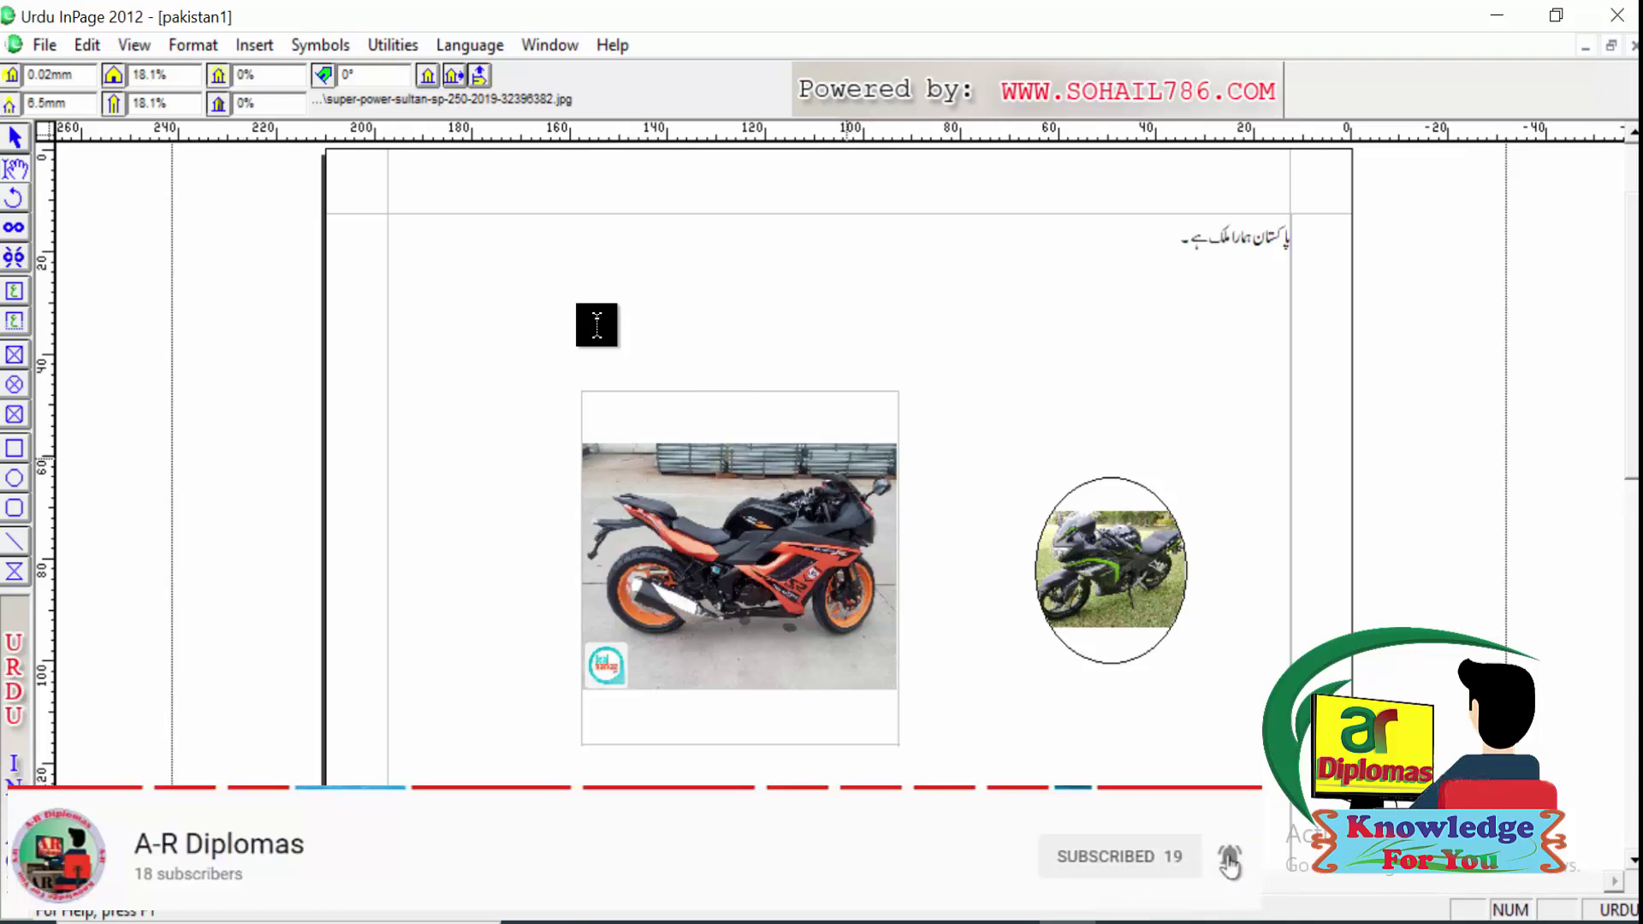
Step: Collect the document for output on the Desktop under the name "001" as an InPage Template File (*.int)
{"action": "left_click", "coordinate": [45, 46]}
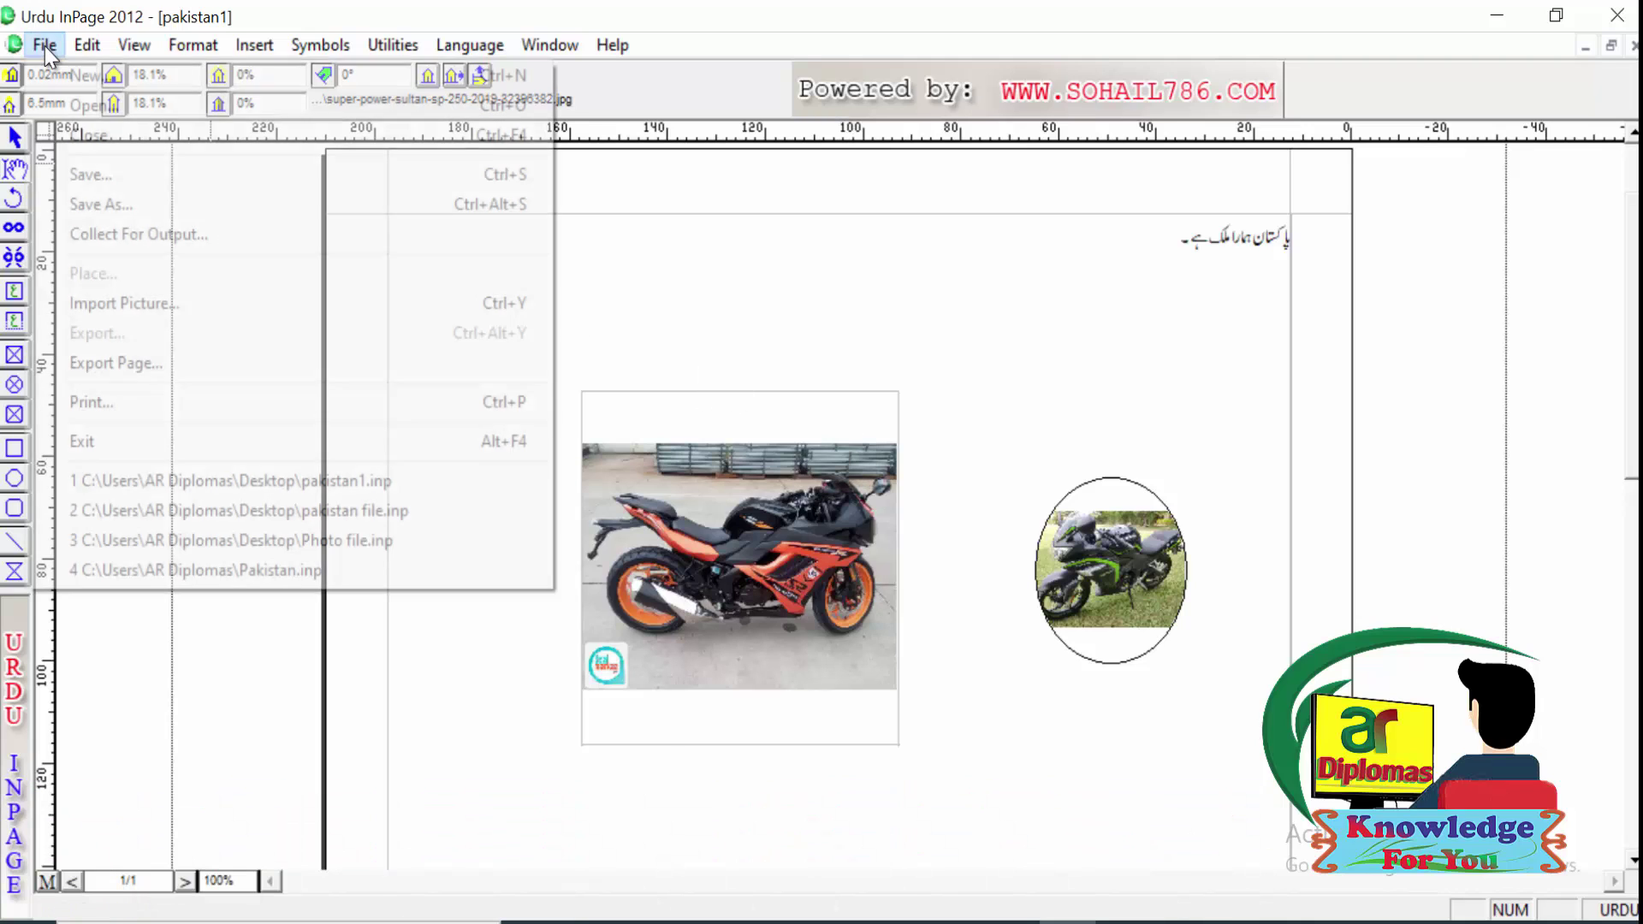
{"action": "left_click", "coordinate": [137, 237]}
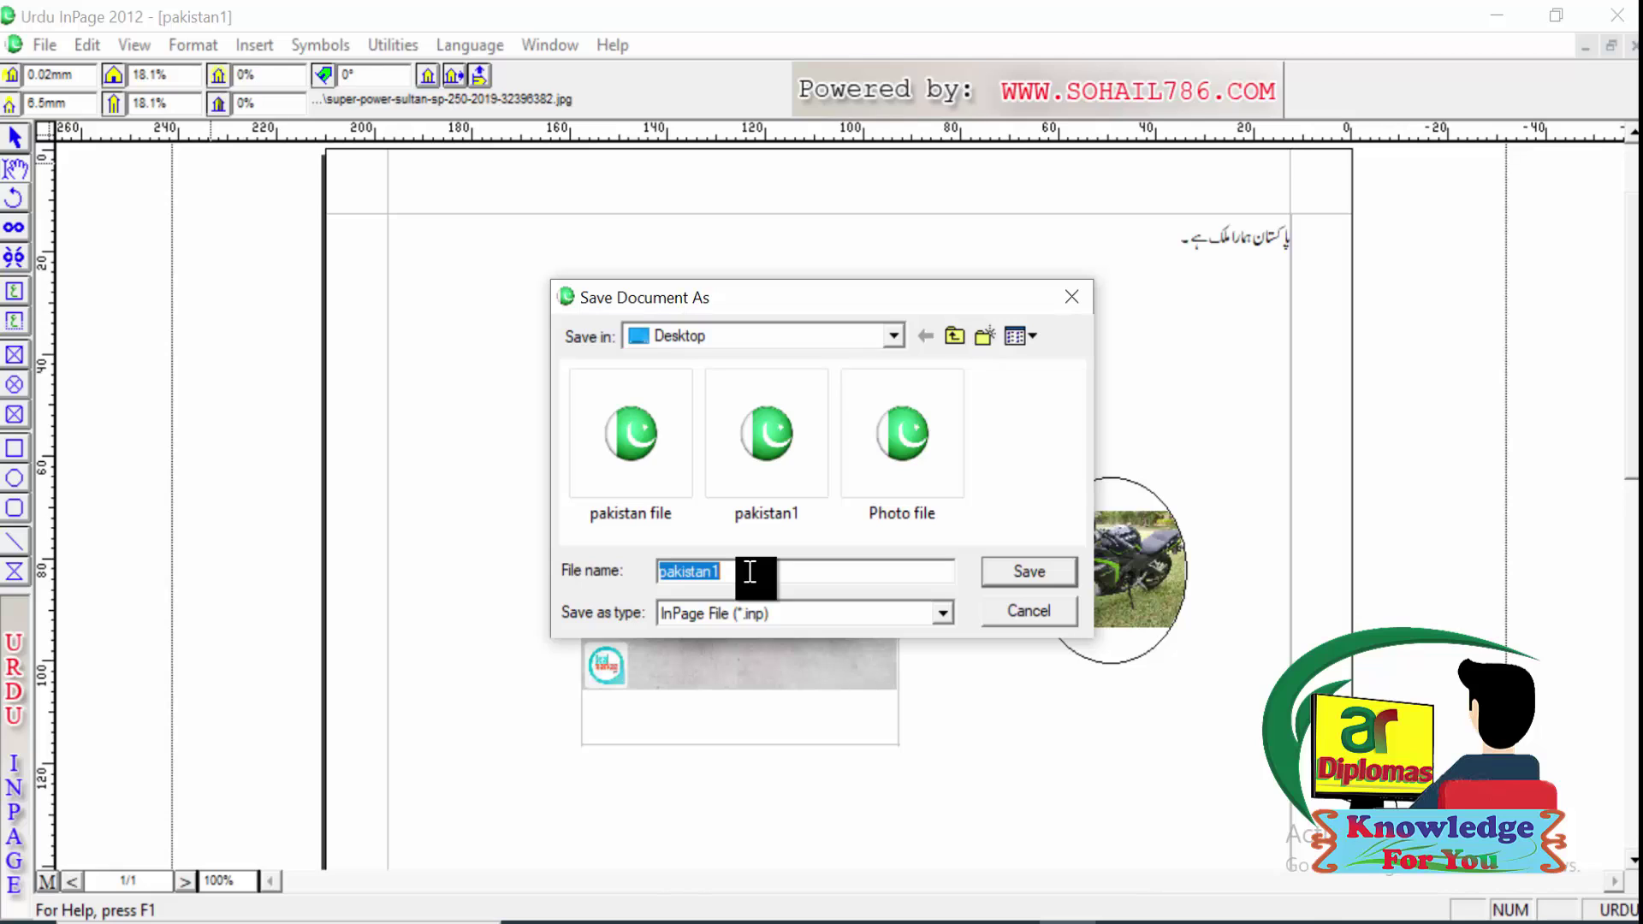
{"action": "type", "text": "001"}
{"action": "left_click", "coordinate": [935, 611]}
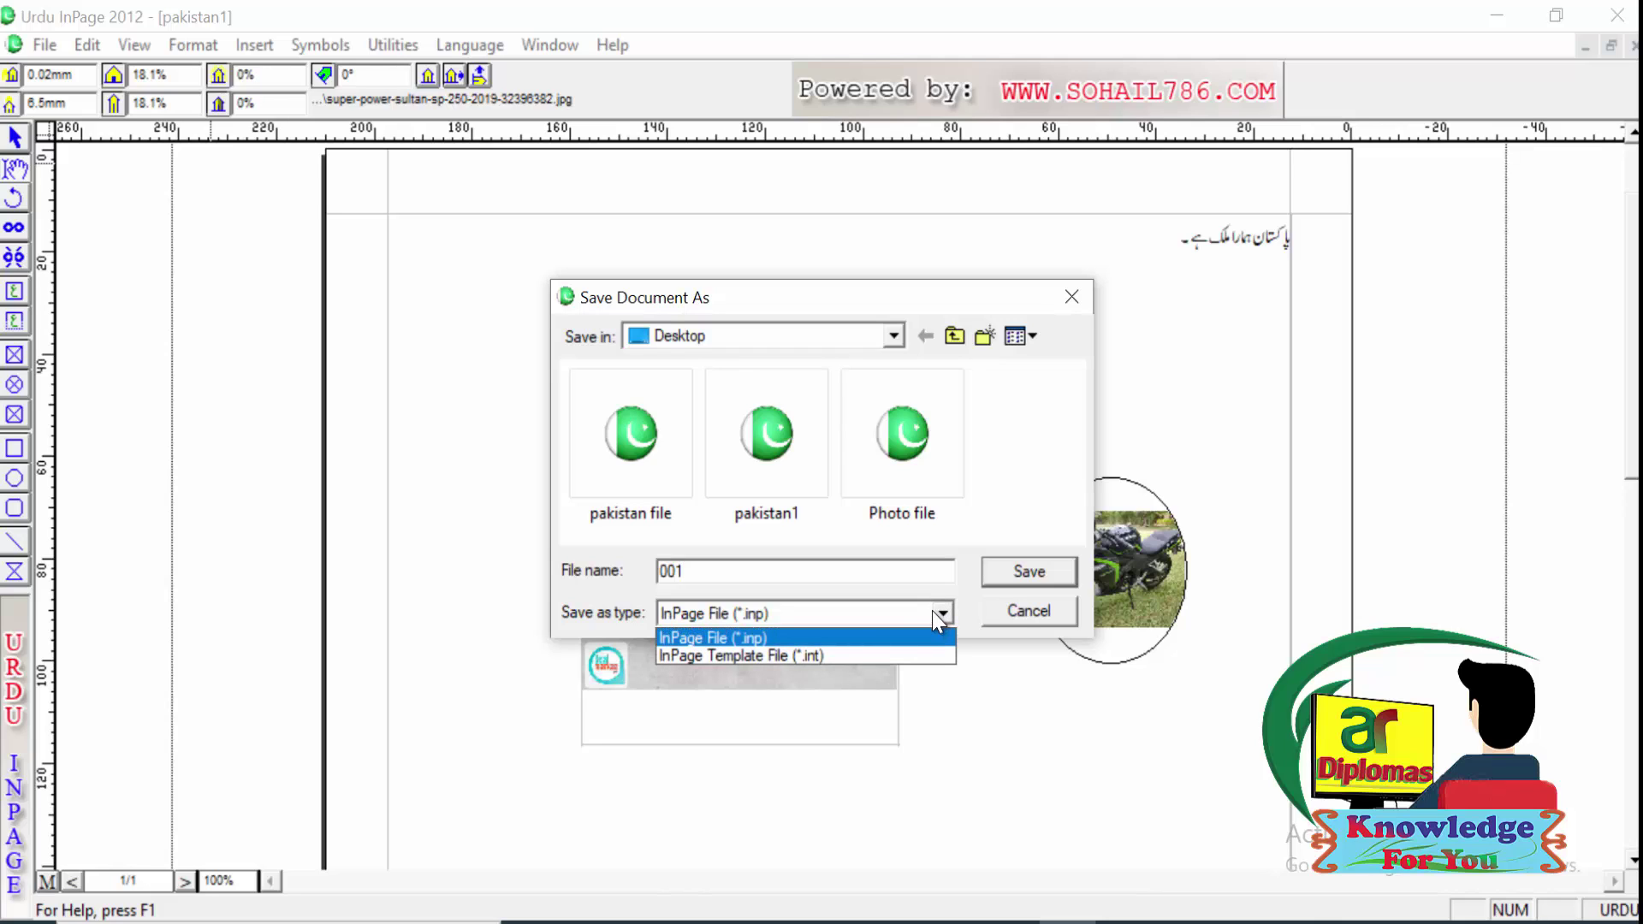
{"action": "left_click", "coordinate": [775, 655]}
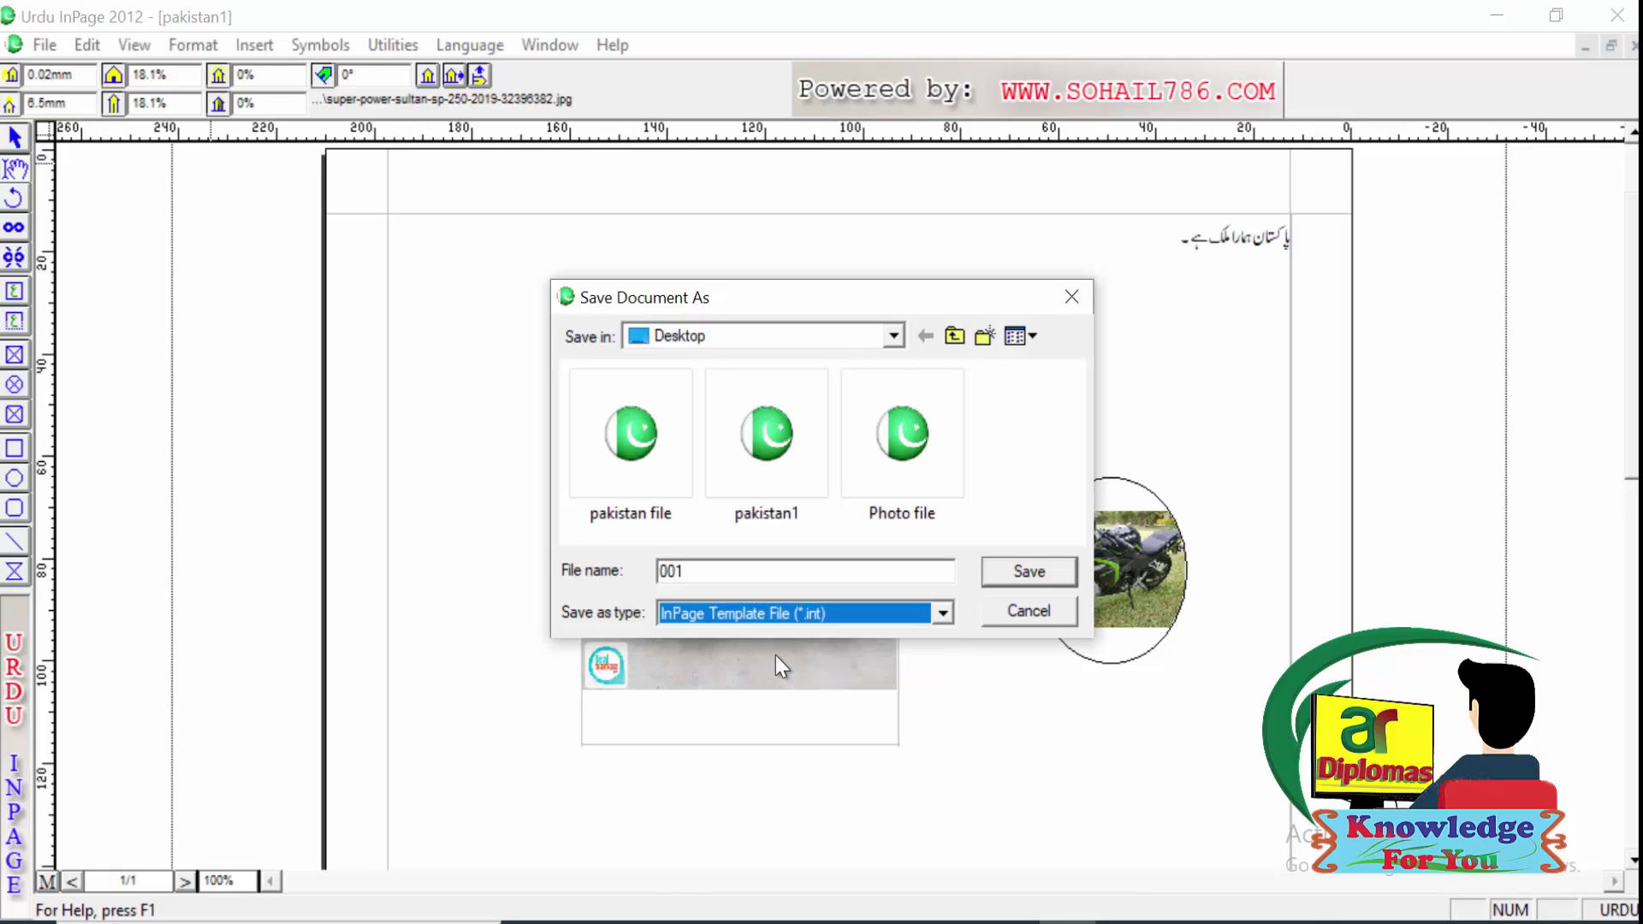
{"action": "left_click", "coordinate": [1021, 569]}
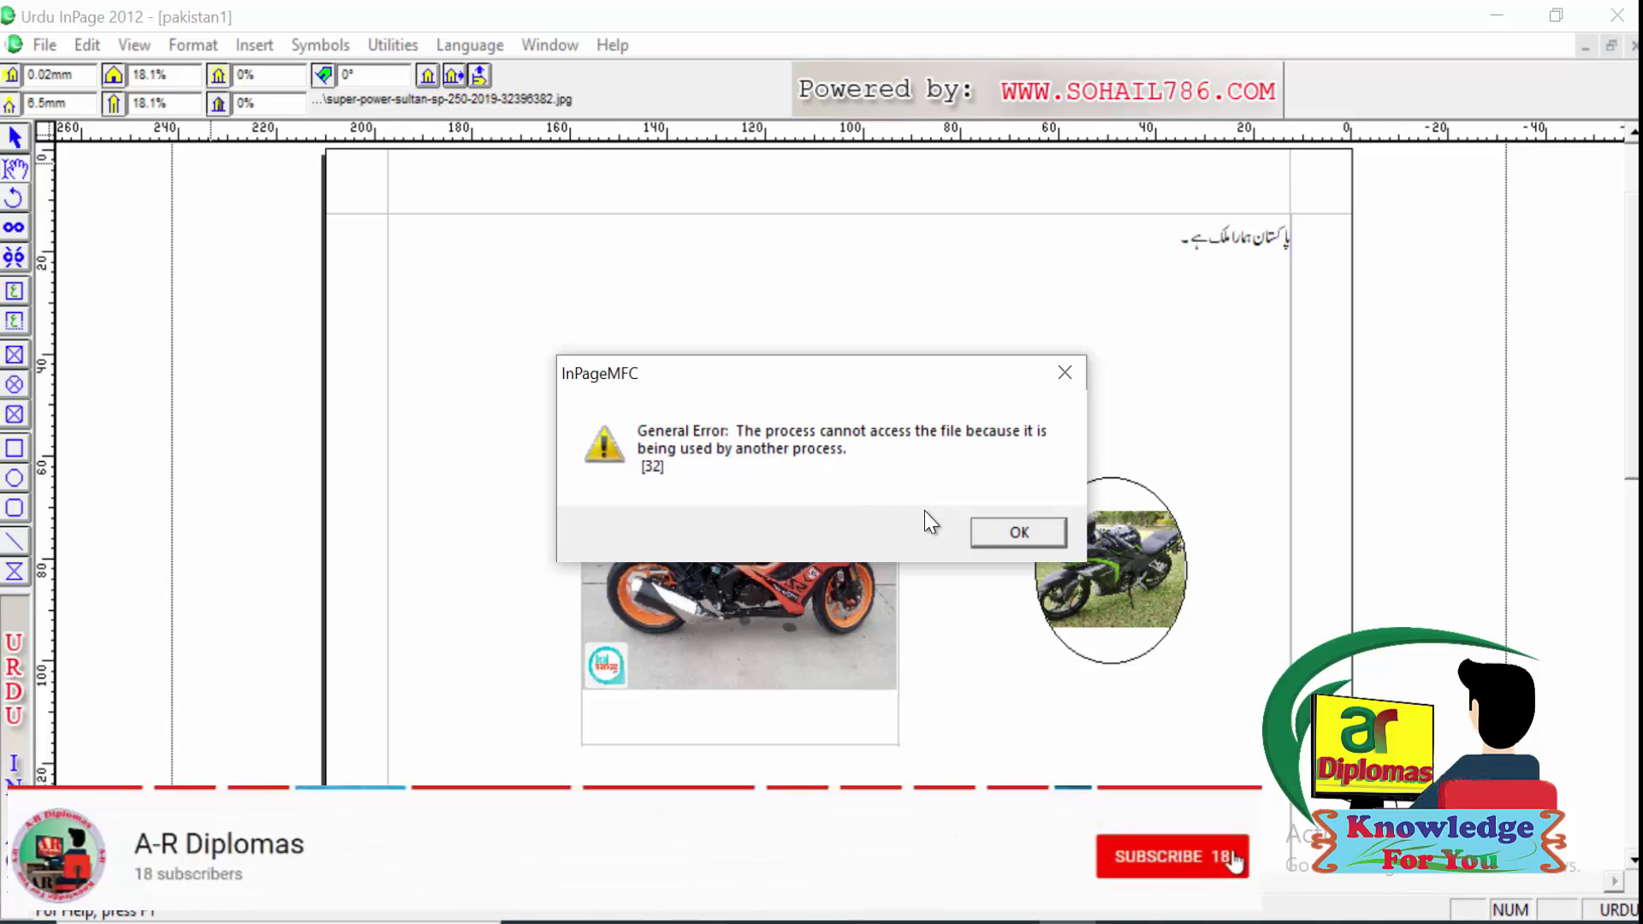
{"action": "left_click", "coordinate": [1001, 529]}
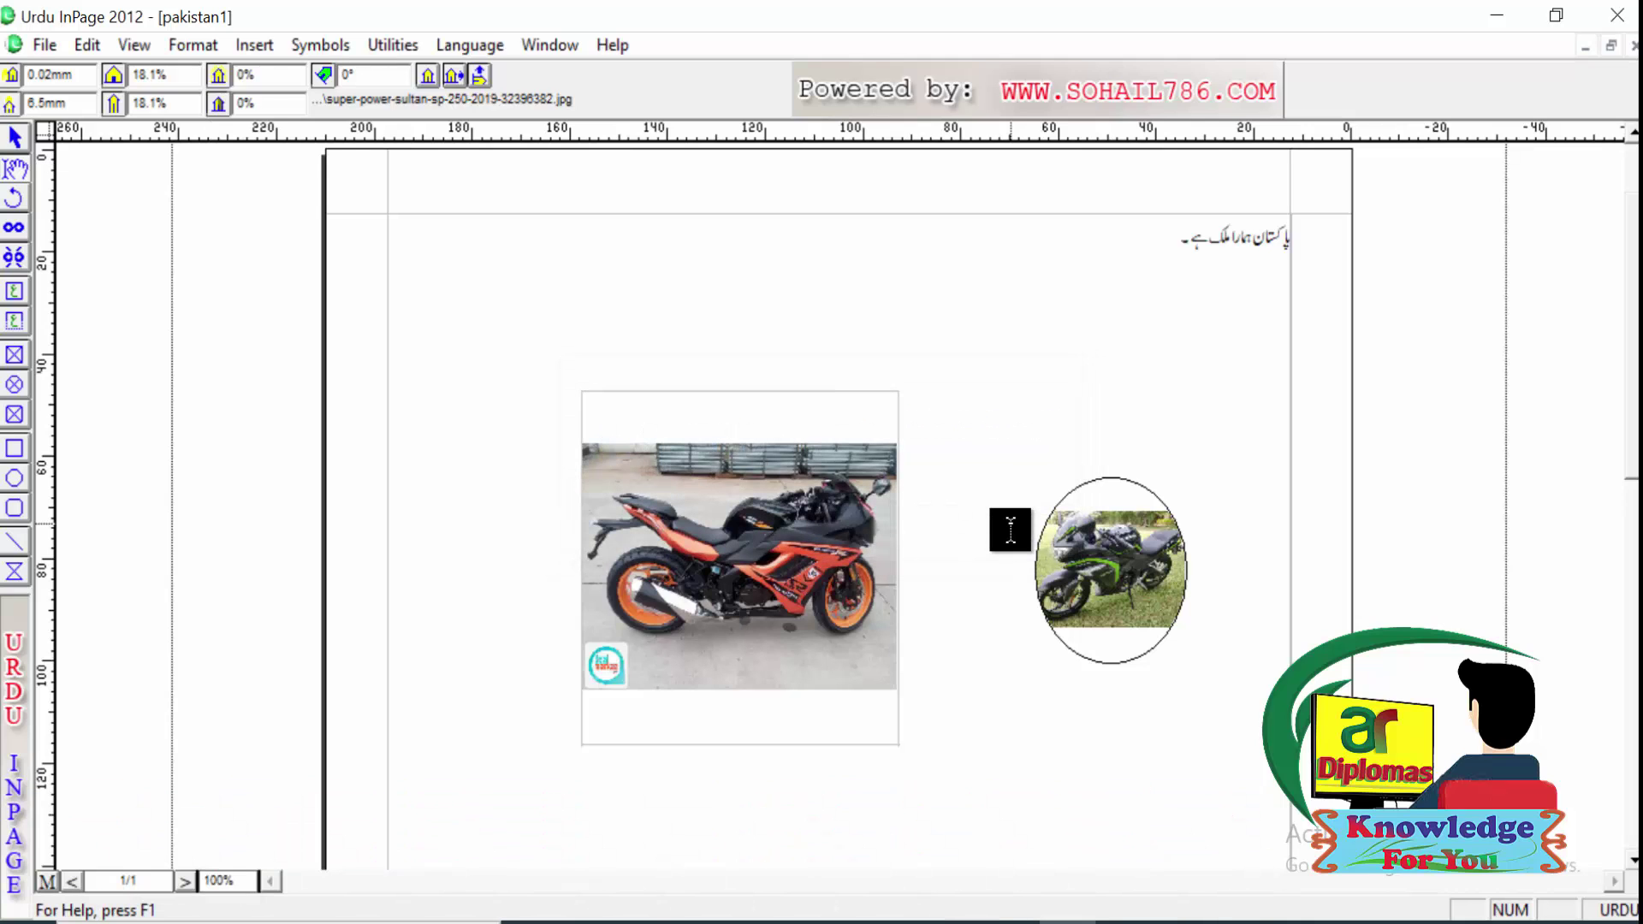
Step: Try to open the collected file "001.int" from the Desktop and check for it on the desktop
{"action": "key", "text": "ctrl+o"}
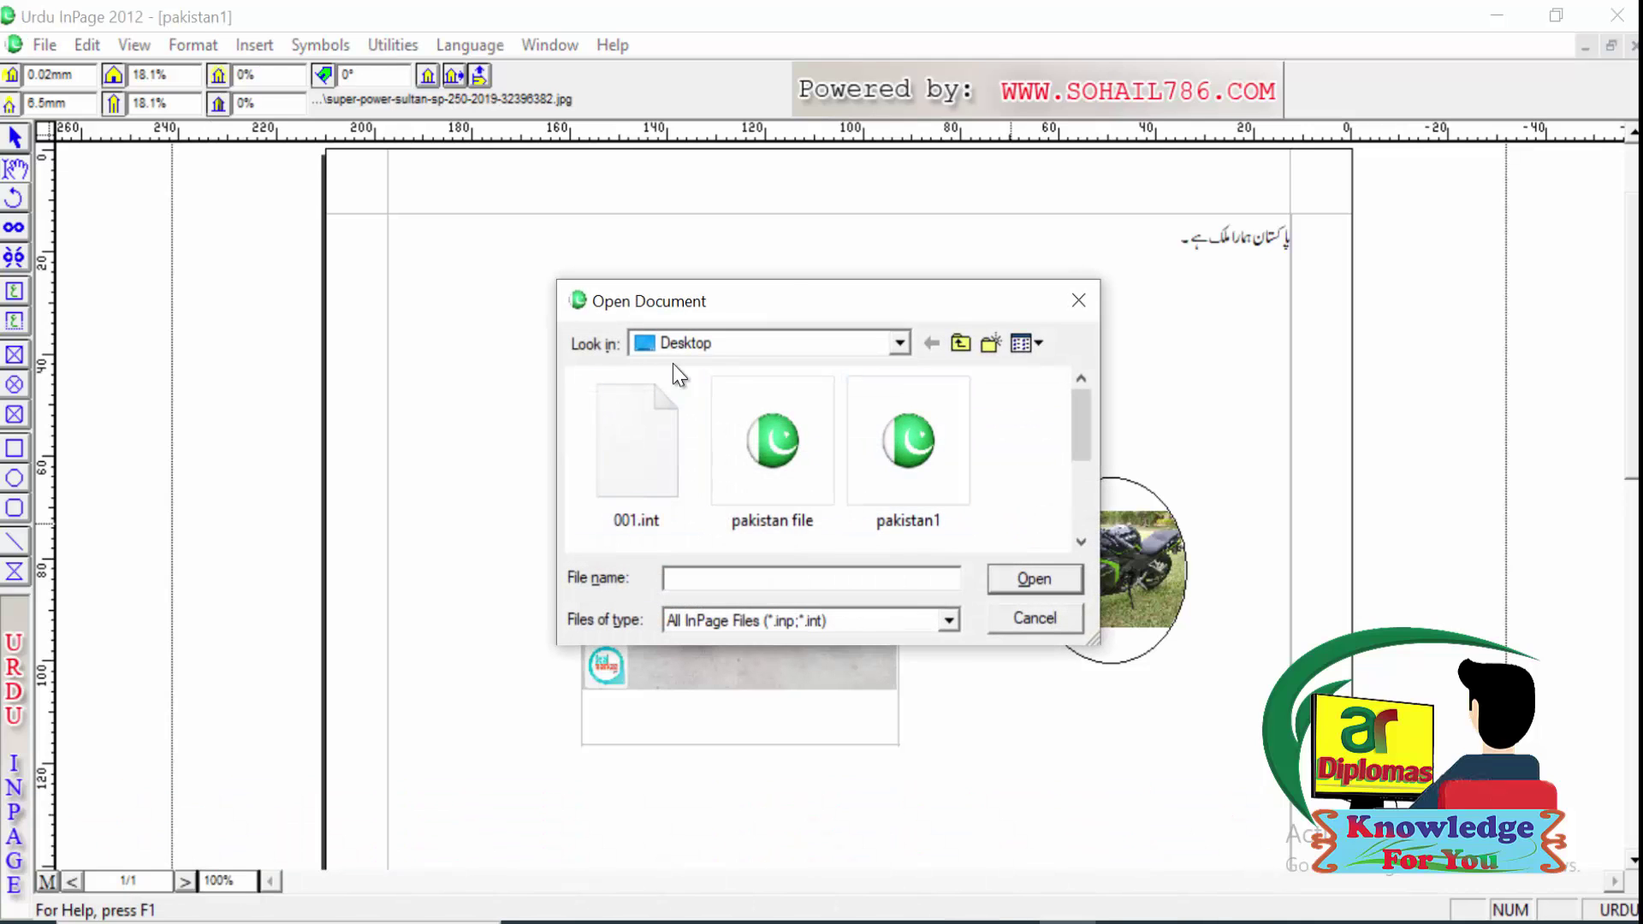
{"action": "left_click", "coordinate": [637, 483]}
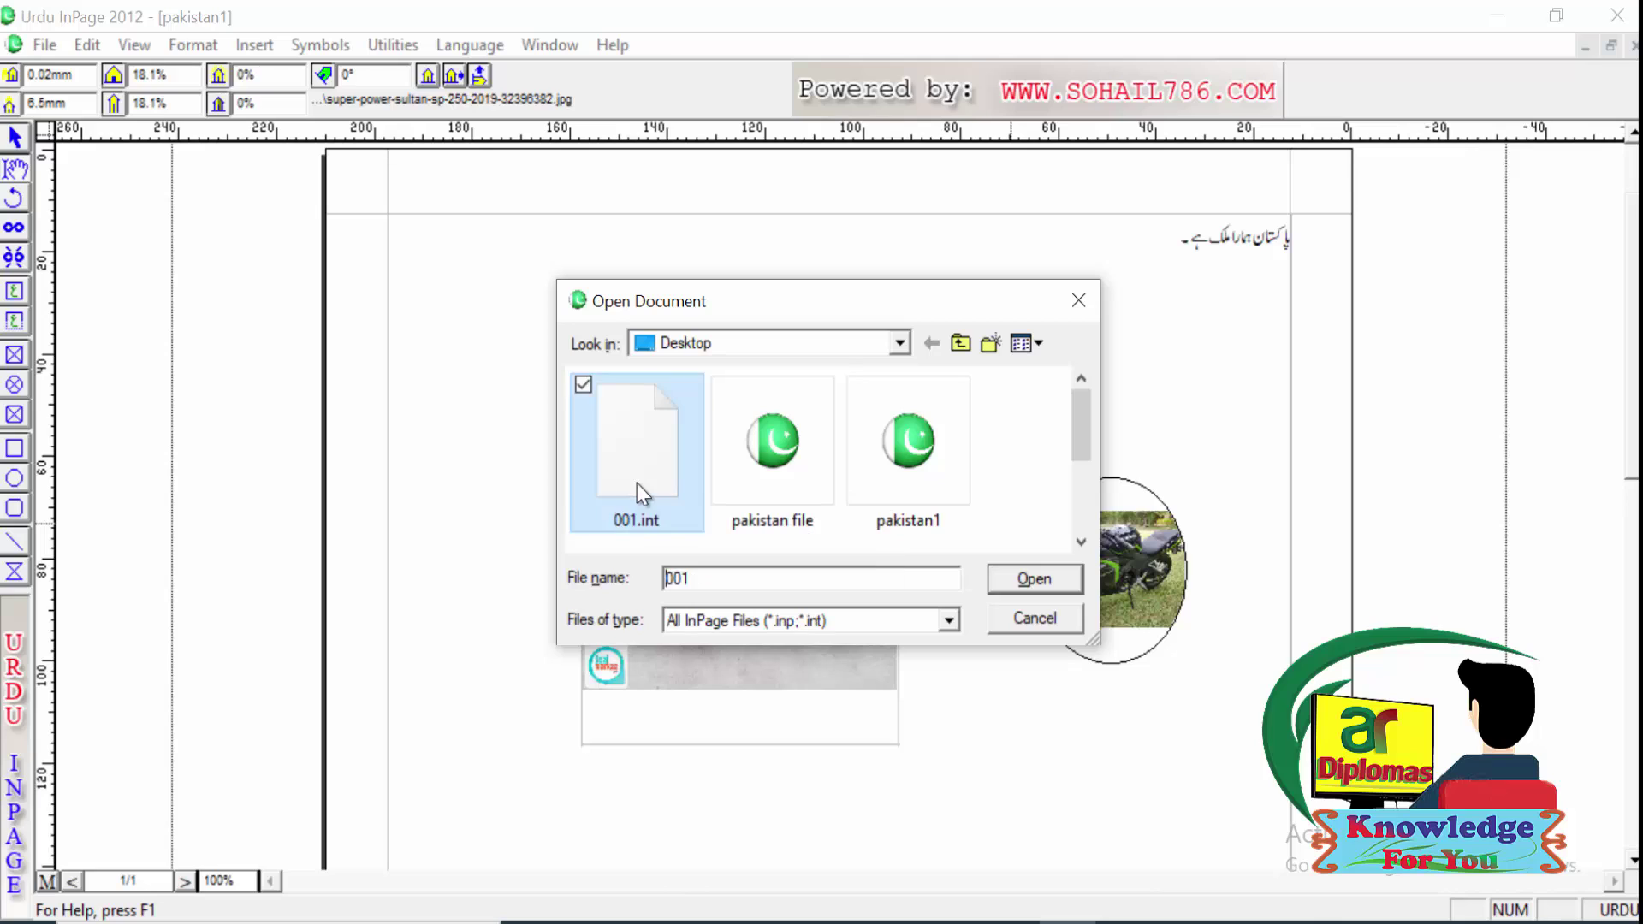
{"action": "left_click", "coordinate": [1020, 577]}
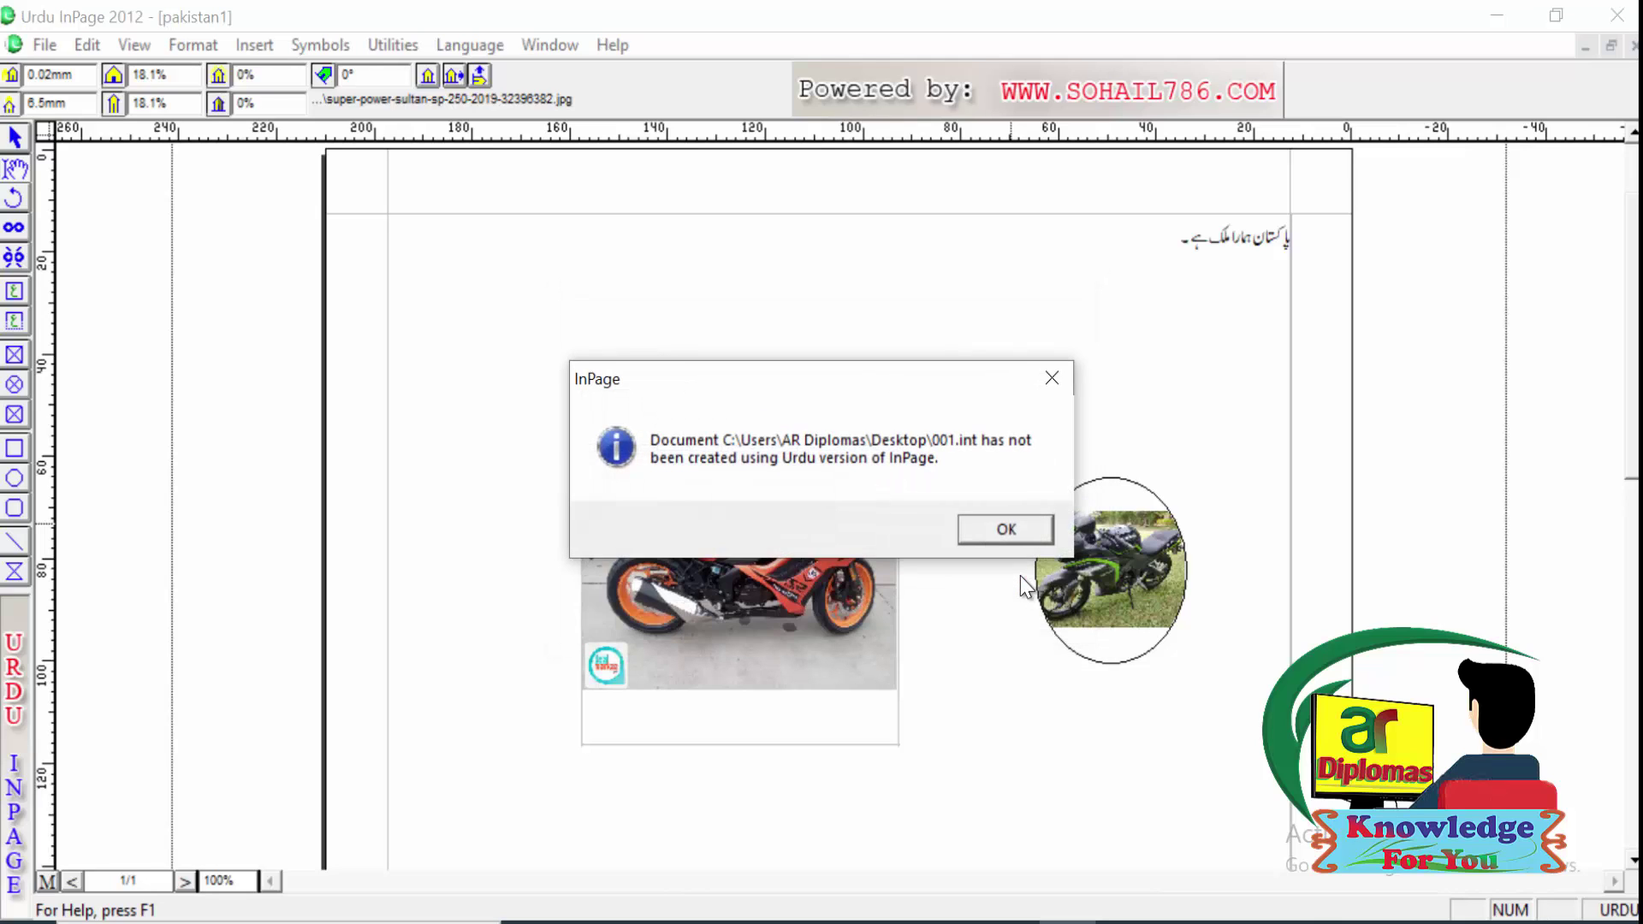
{"action": "left_click", "coordinate": [1040, 527]}
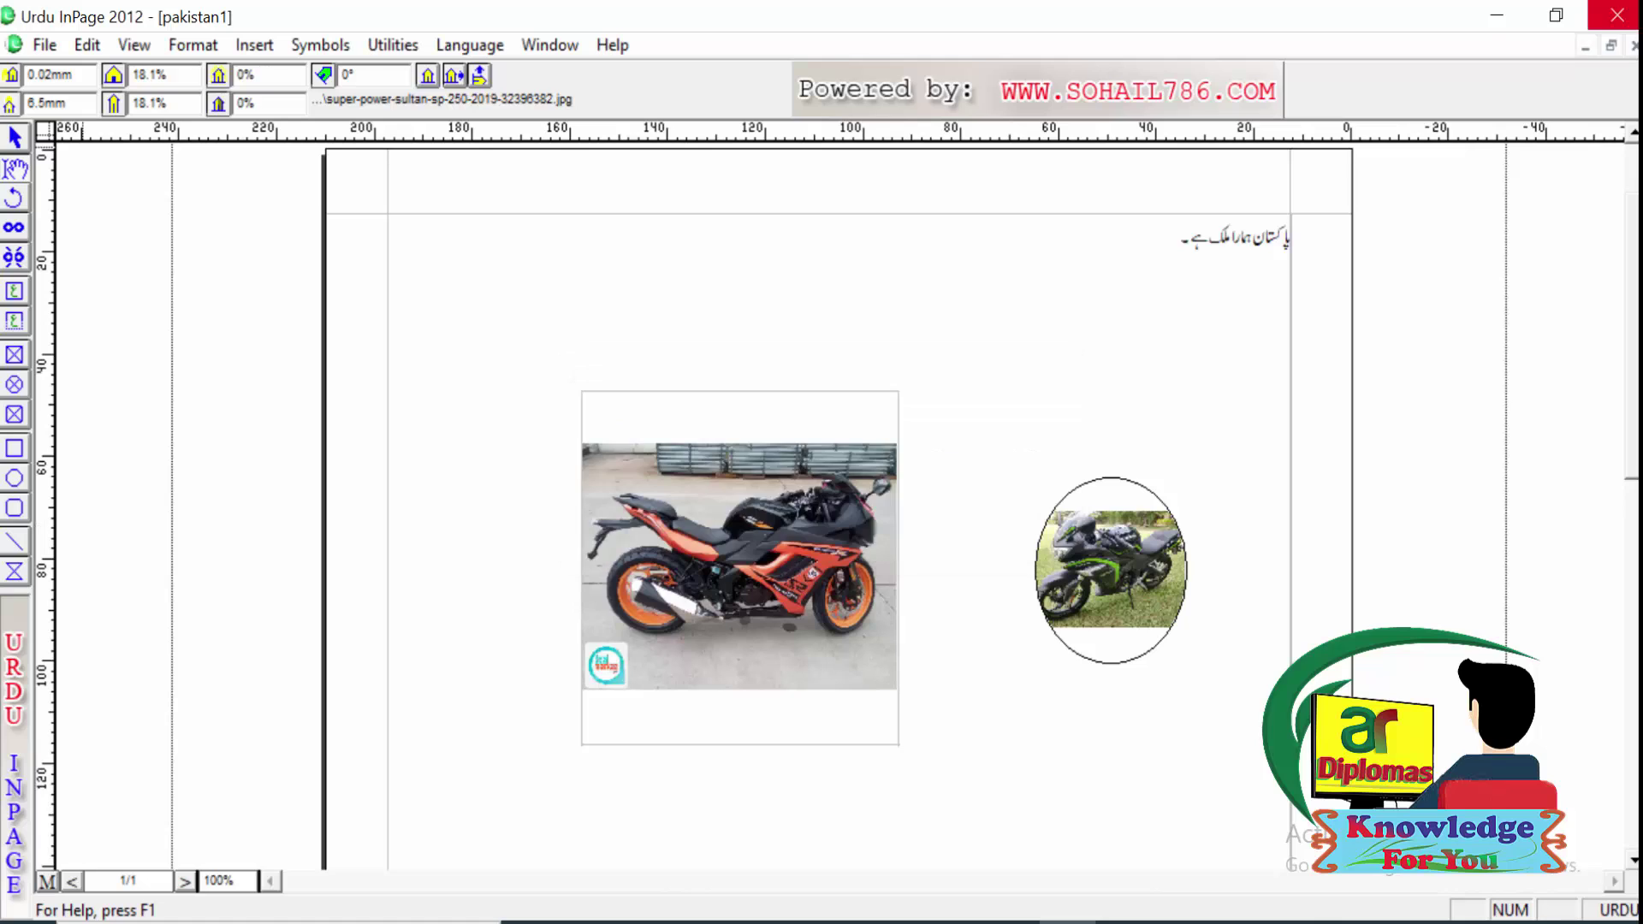
{"action": "left_click", "coordinate": [1489, 19]}
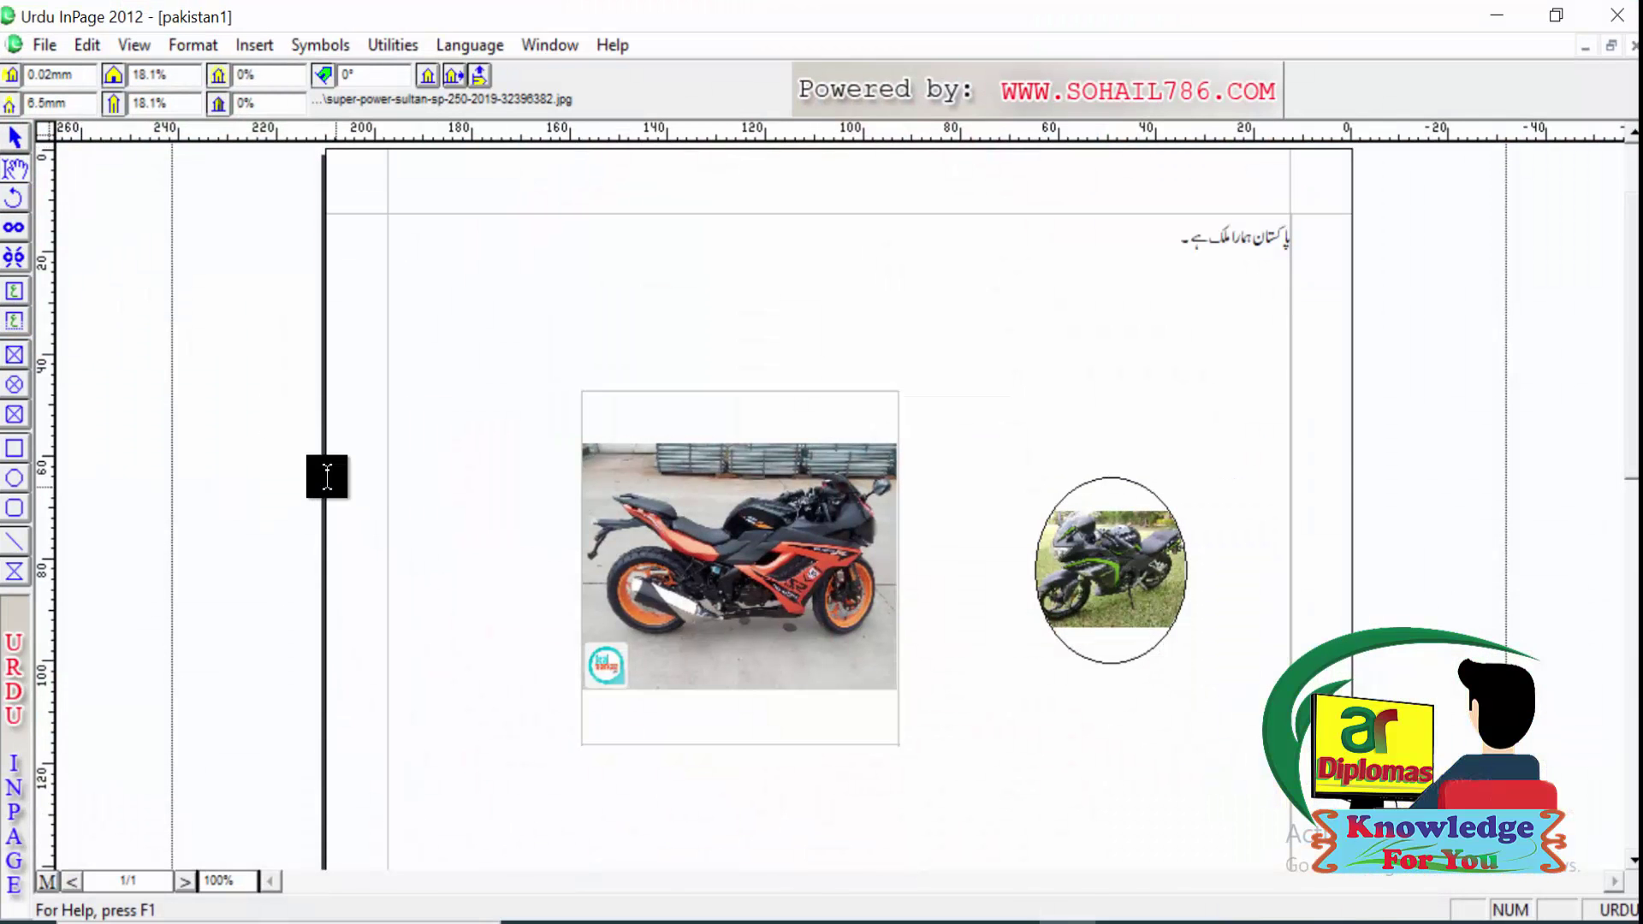
{"action": "left_click", "coordinate": [40, 45]}
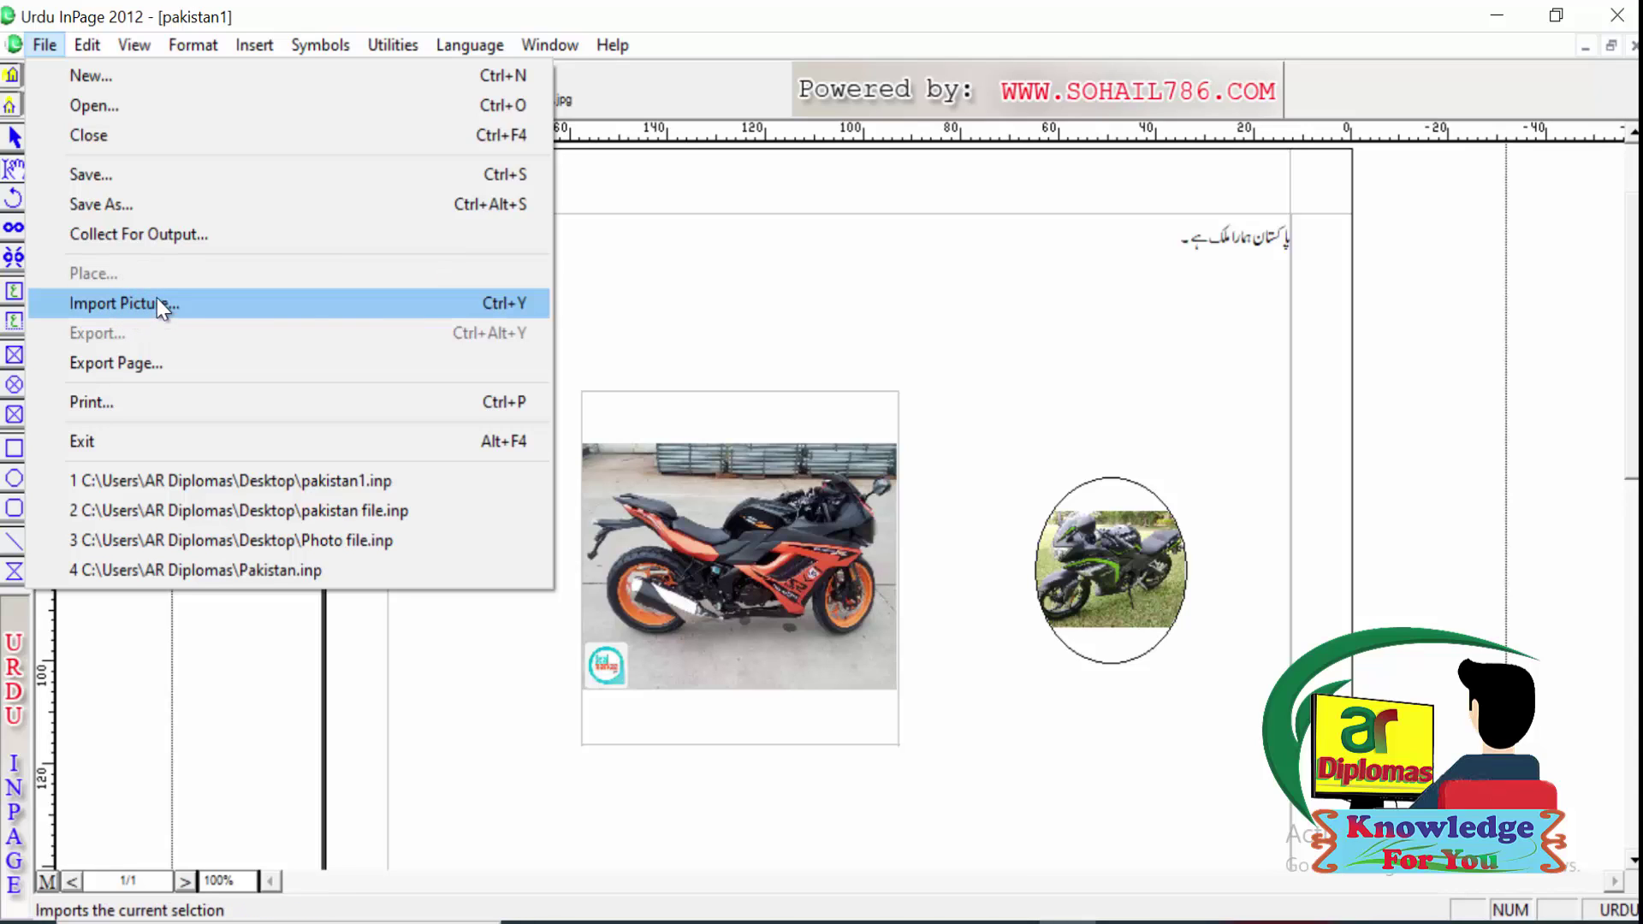
{"action": "left_click", "coordinate": [753, 484]}
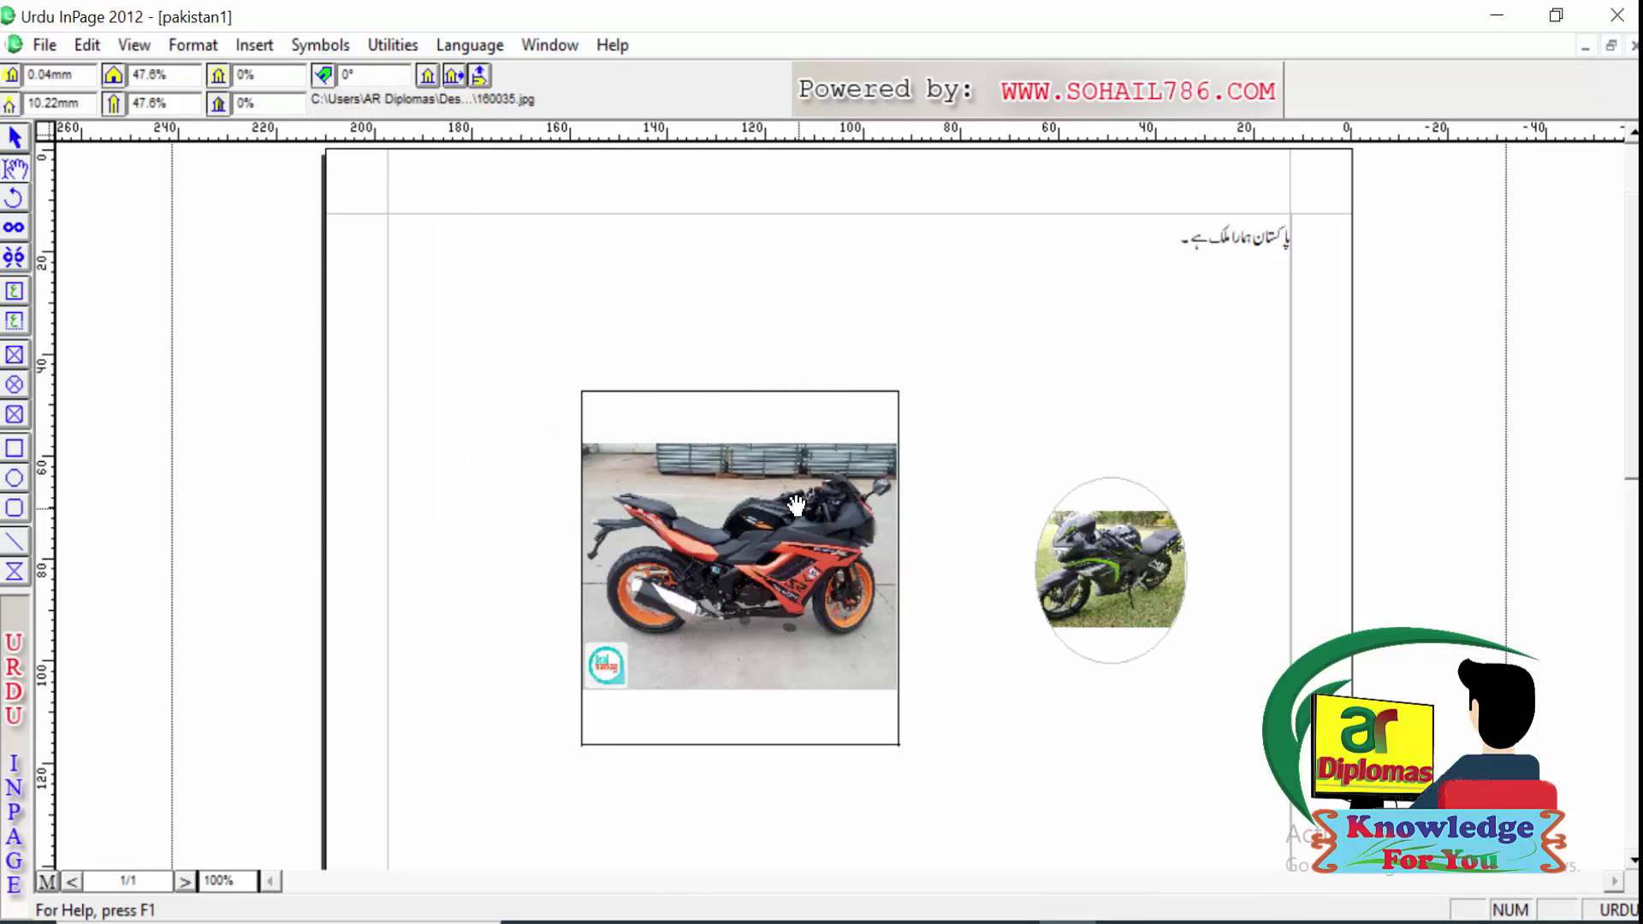
{"action": "key", "text": "Delete"}
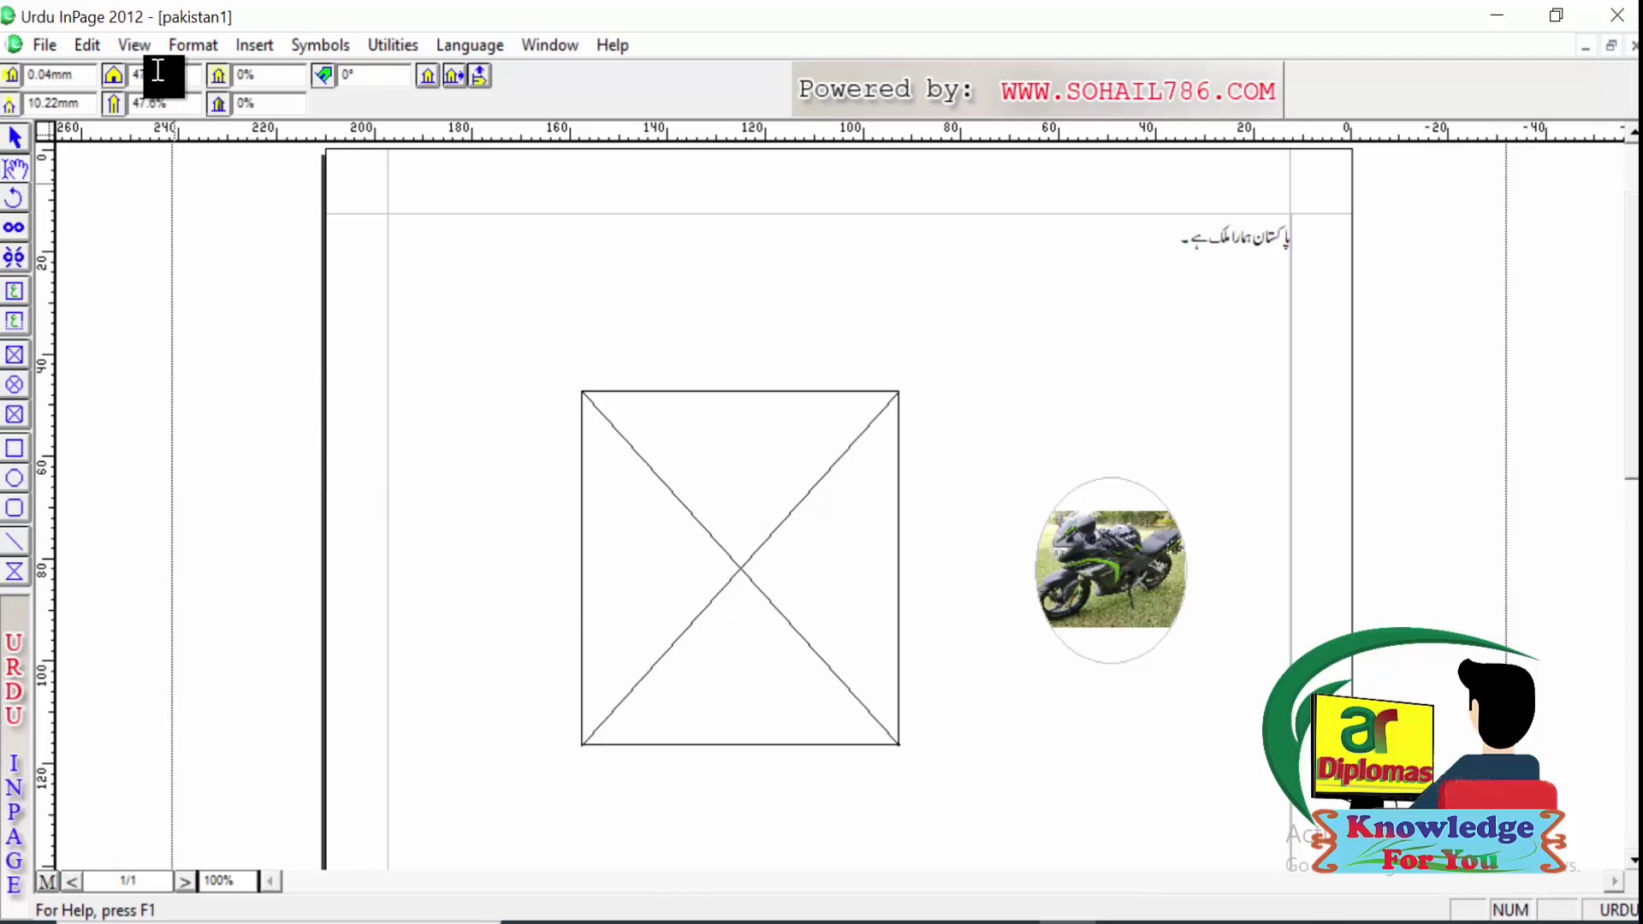
{"action": "left_click", "coordinate": [53, 39]}
{"action": "left_click", "coordinate": [53, 39]}
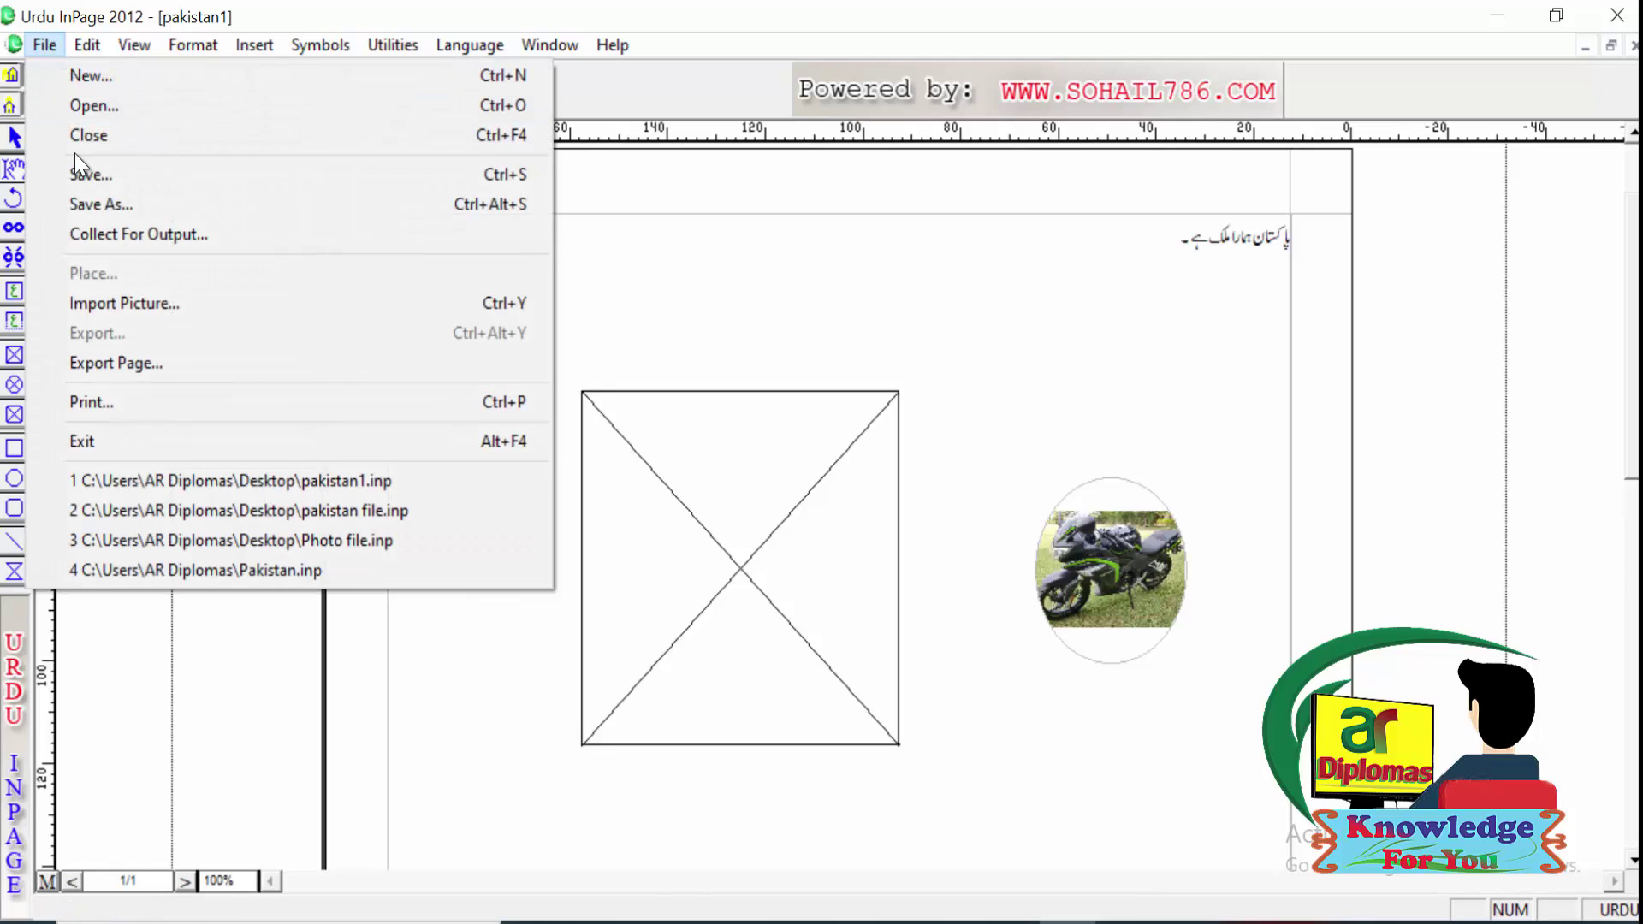
{"action": "left_click", "coordinate": [142, 306]}
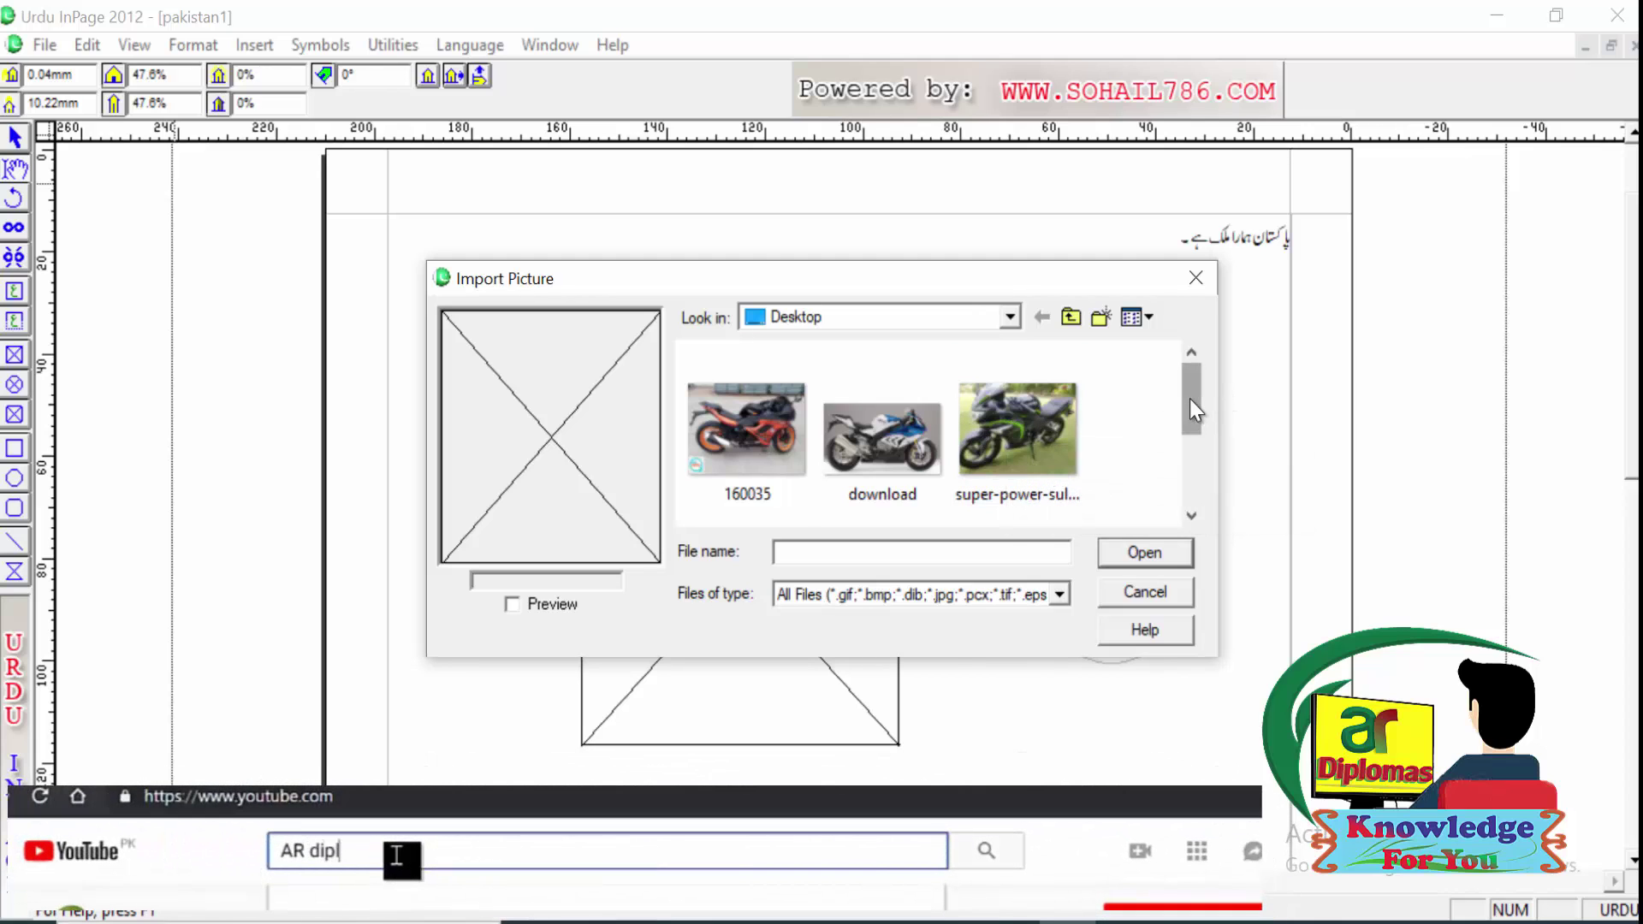
{"action": "left_click_drag", "start_coordinate": [1189, 399], "coordinate": [1178, 501]}
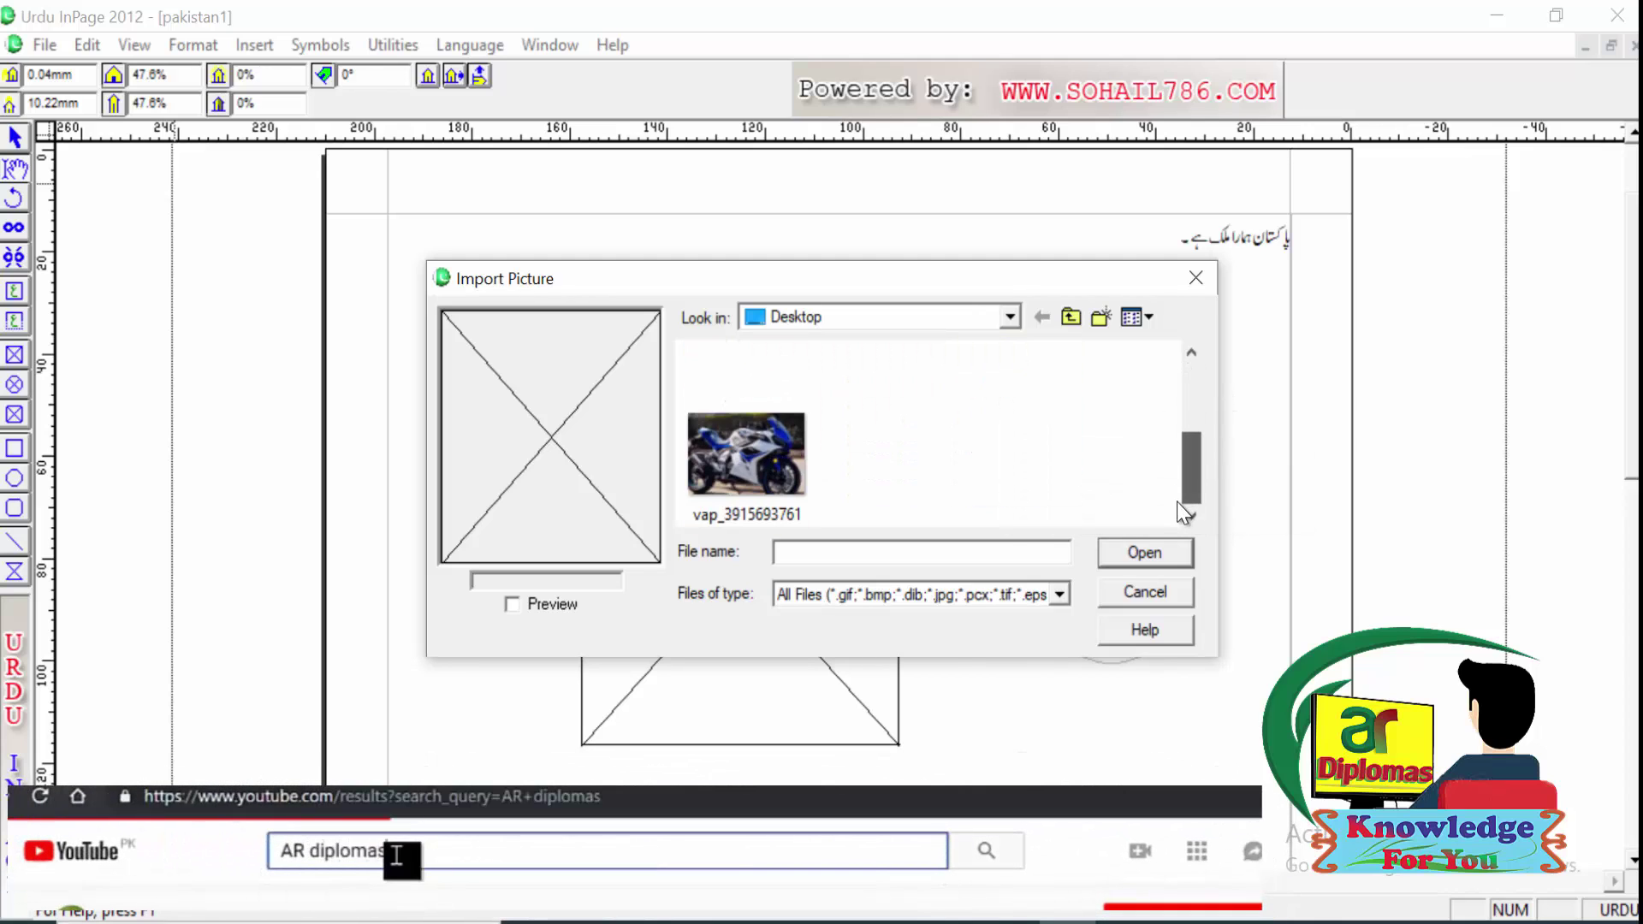
{"action": "left_click", "coordinate": [727, 447]}
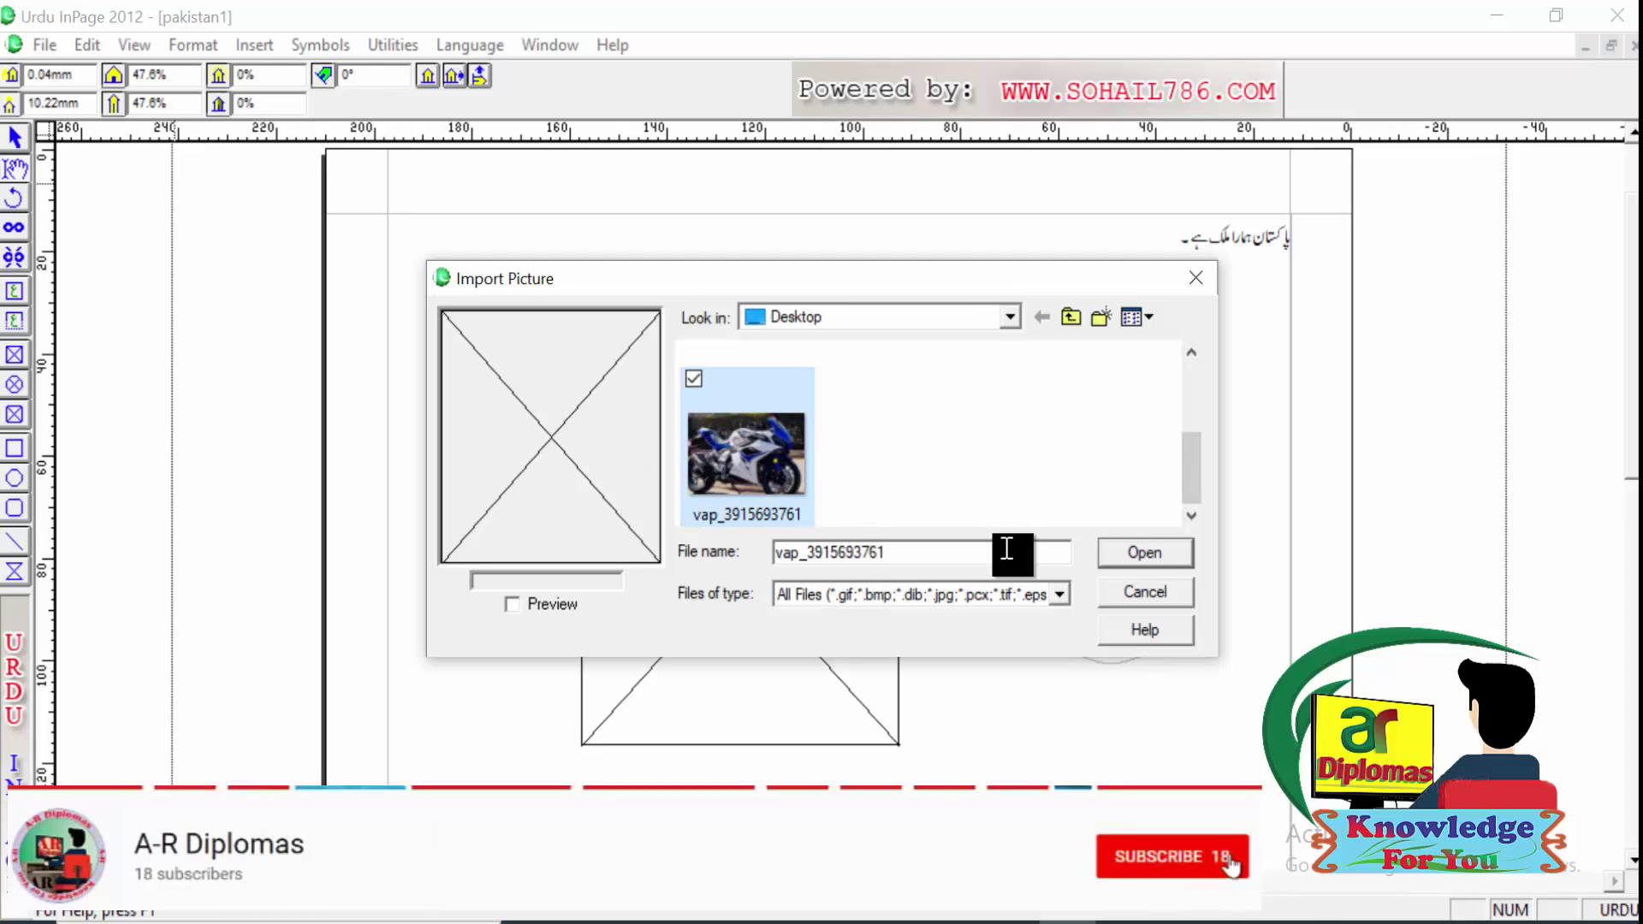
{"action": "left_click", "coordinate": [1149, 551]}
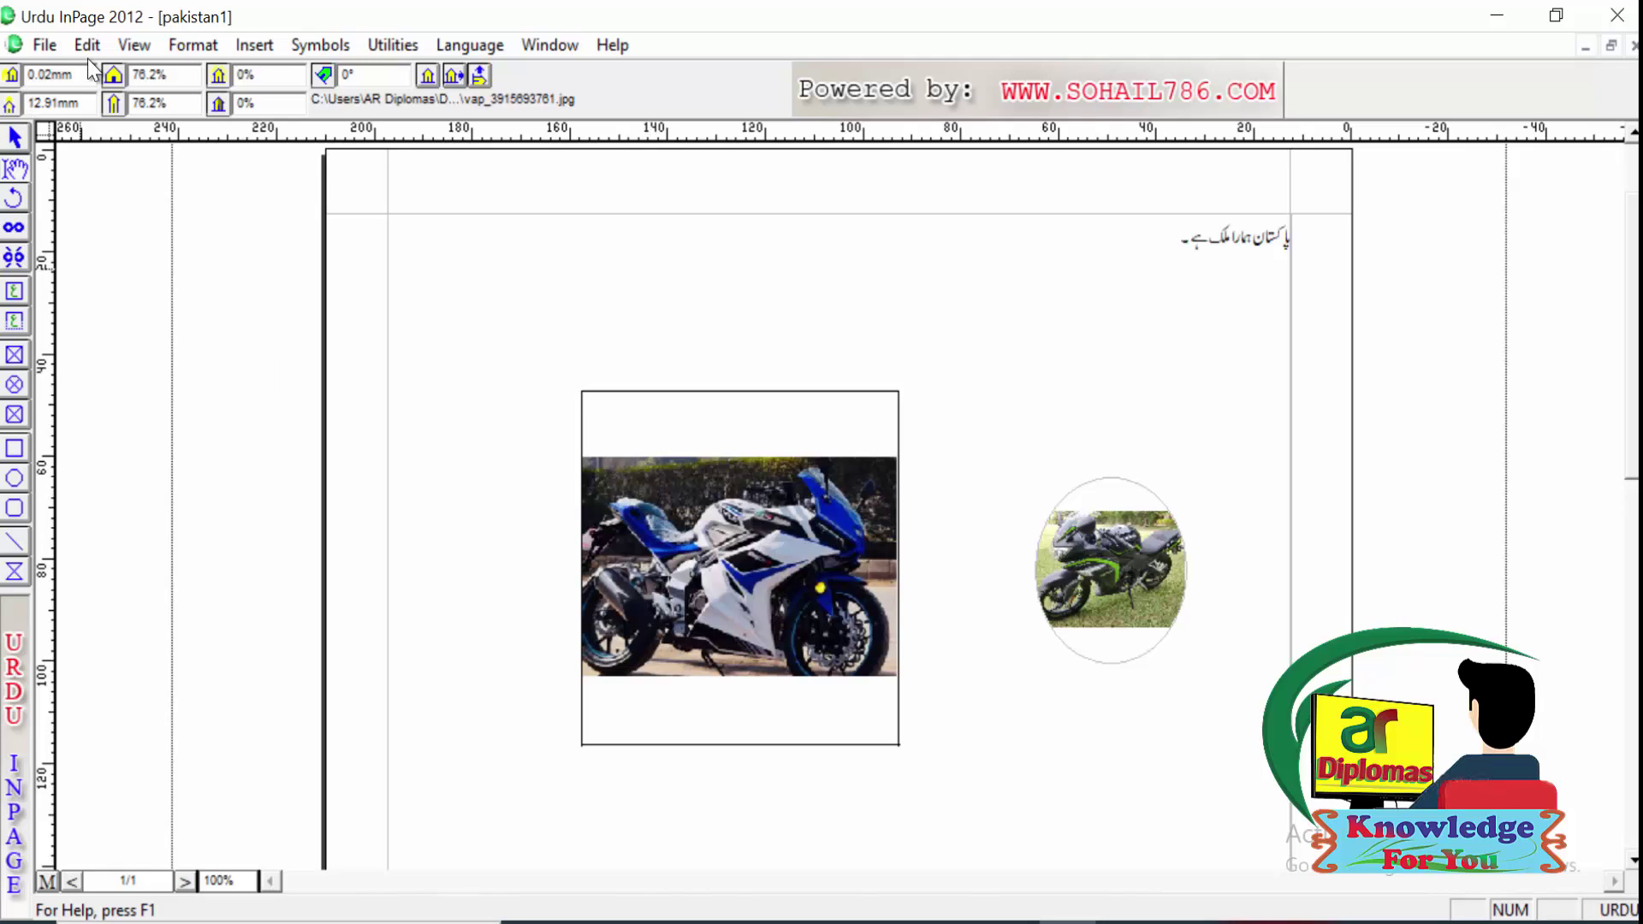
Step: Export page 1 as a picture to the Desktop under the name "1" with the type CompuServe Bitmap Files
{"action": "left_click", "coordinate": [45, 44]}
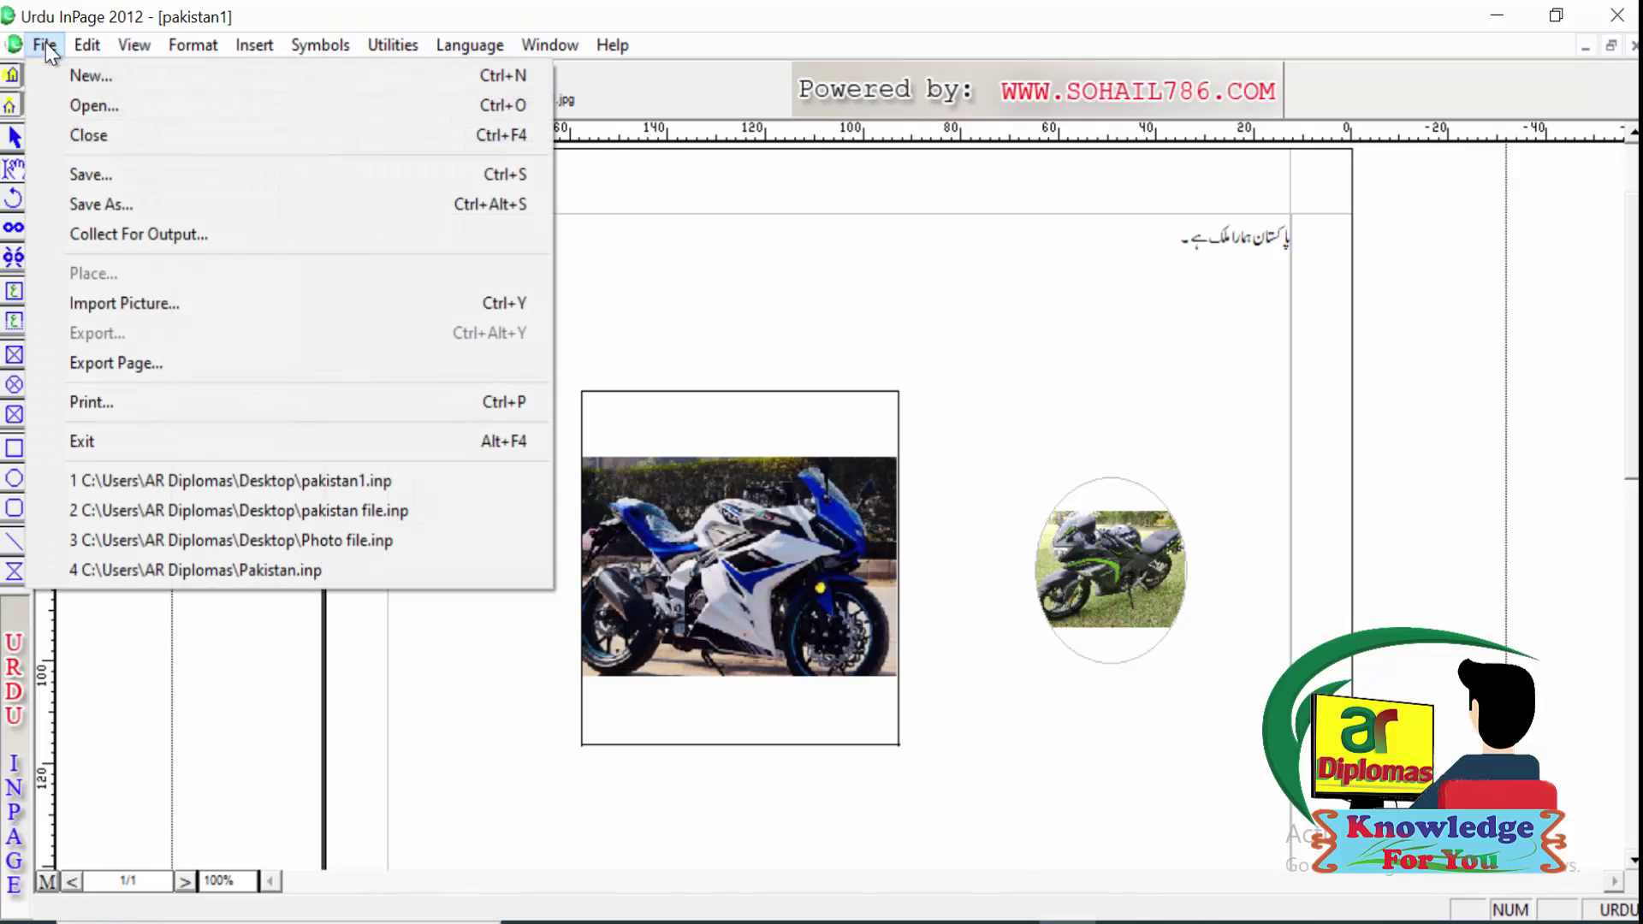
{"action": "left_click", "coordinate": [139, 367]}
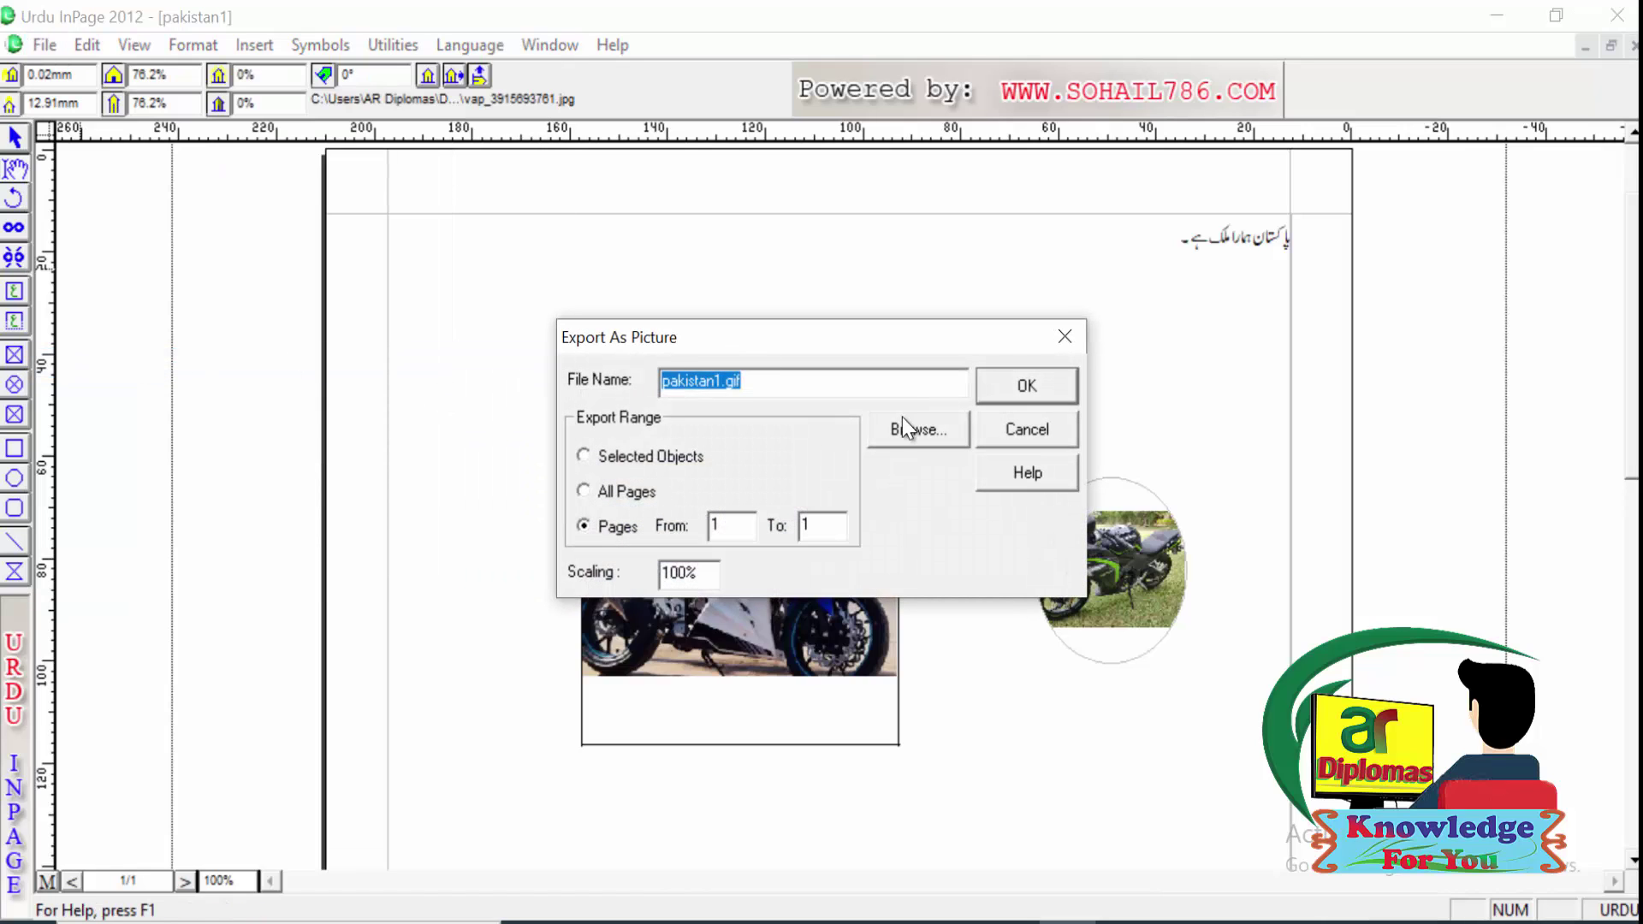
{"action": "left_click", "coordinate": [936, 430]}
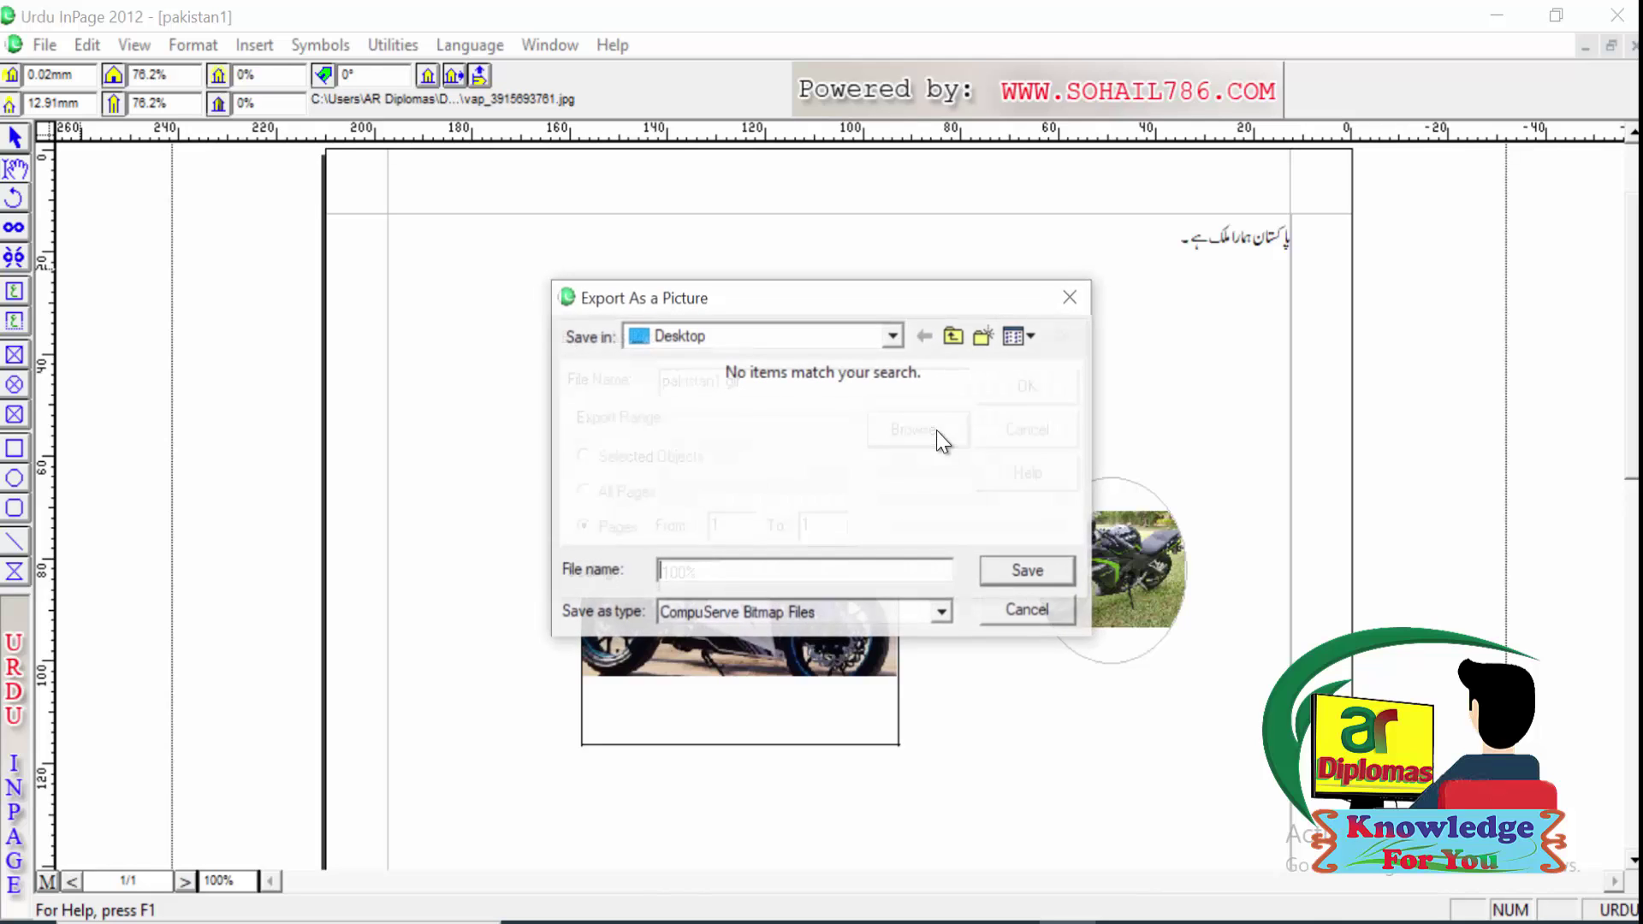
{"action": "left_click", "coordinate": [860, 617]}
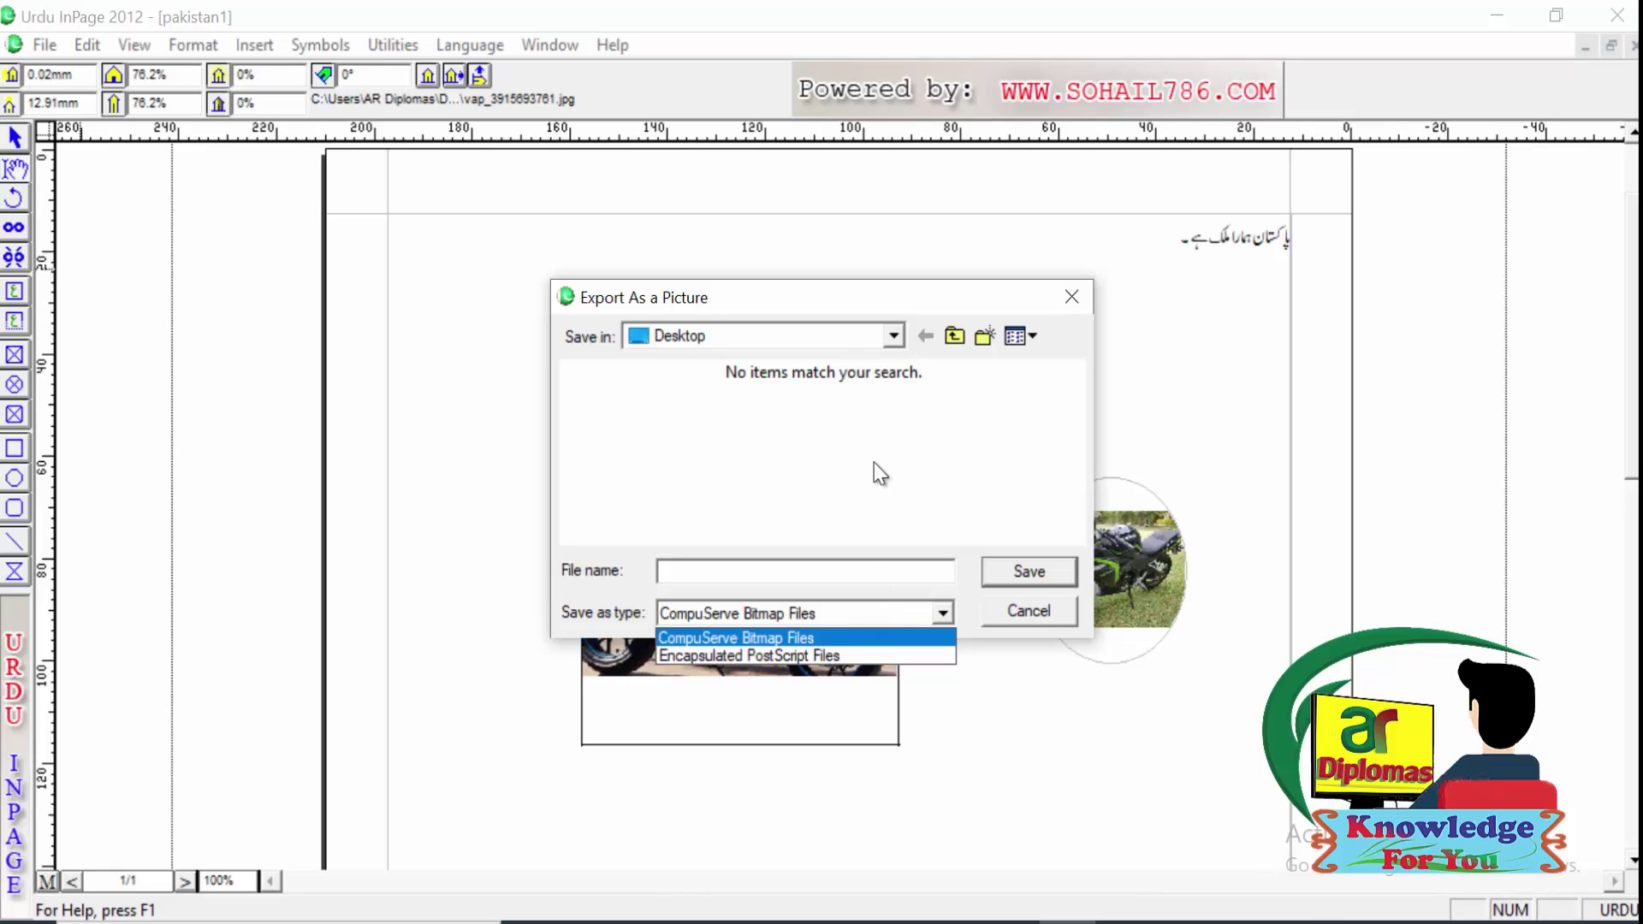
{"action": "left_click", "coordinate": [846, 493]}
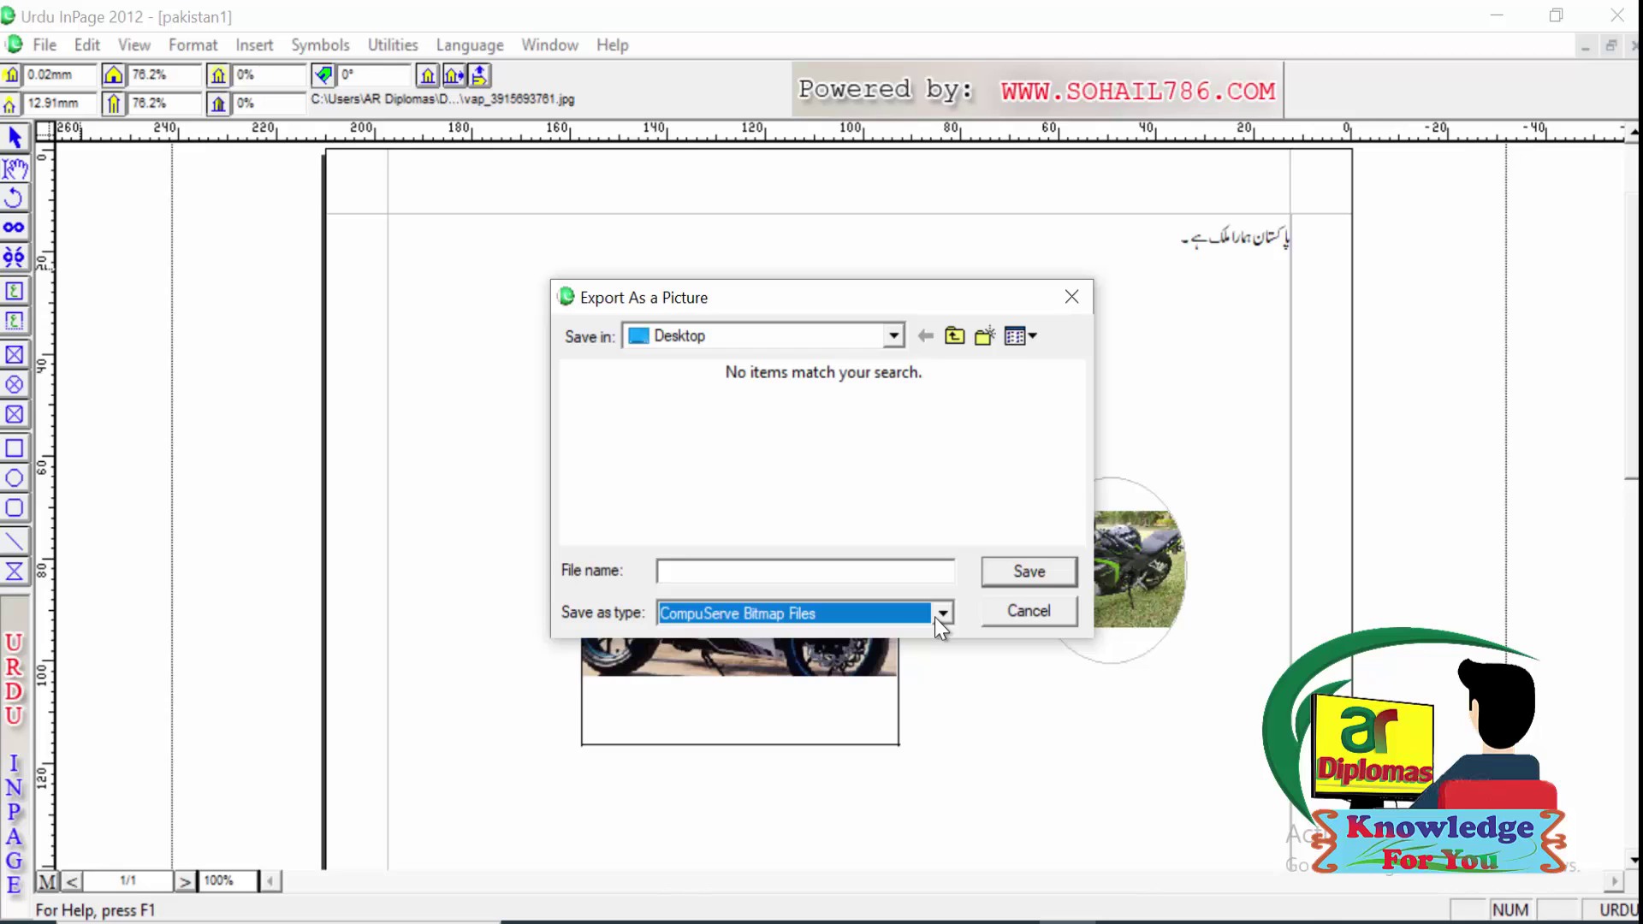
{"action": "left_click", "coordinate": [833, 569]}
{"action": "left_click", "coordinate": [833, 567]}
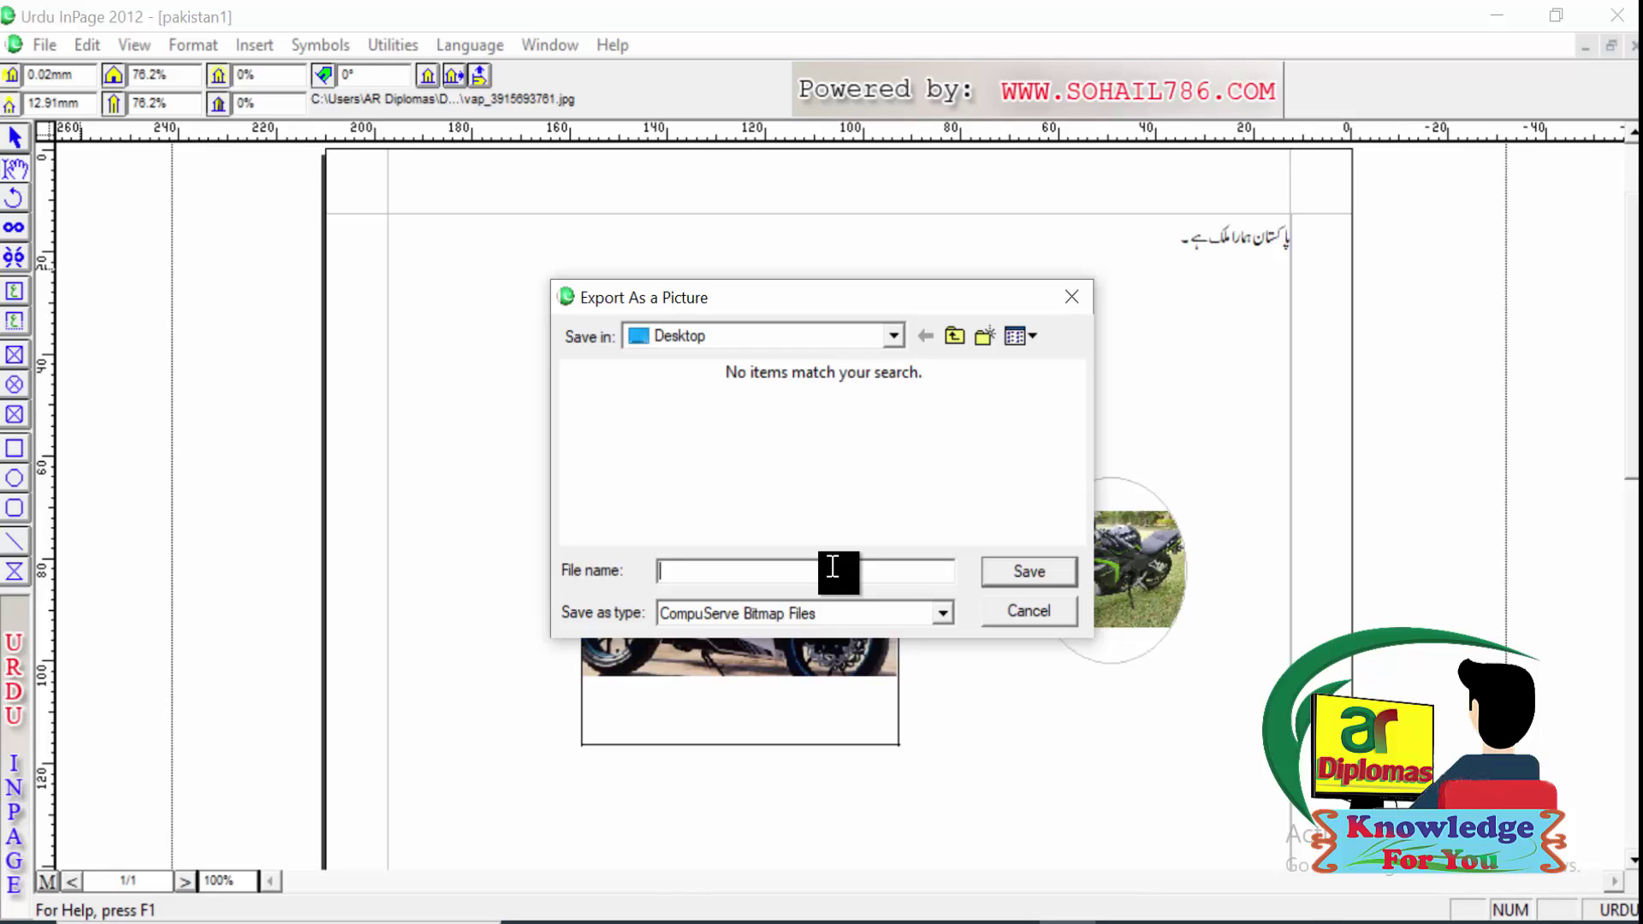
{"action": "type", "text": "1"}
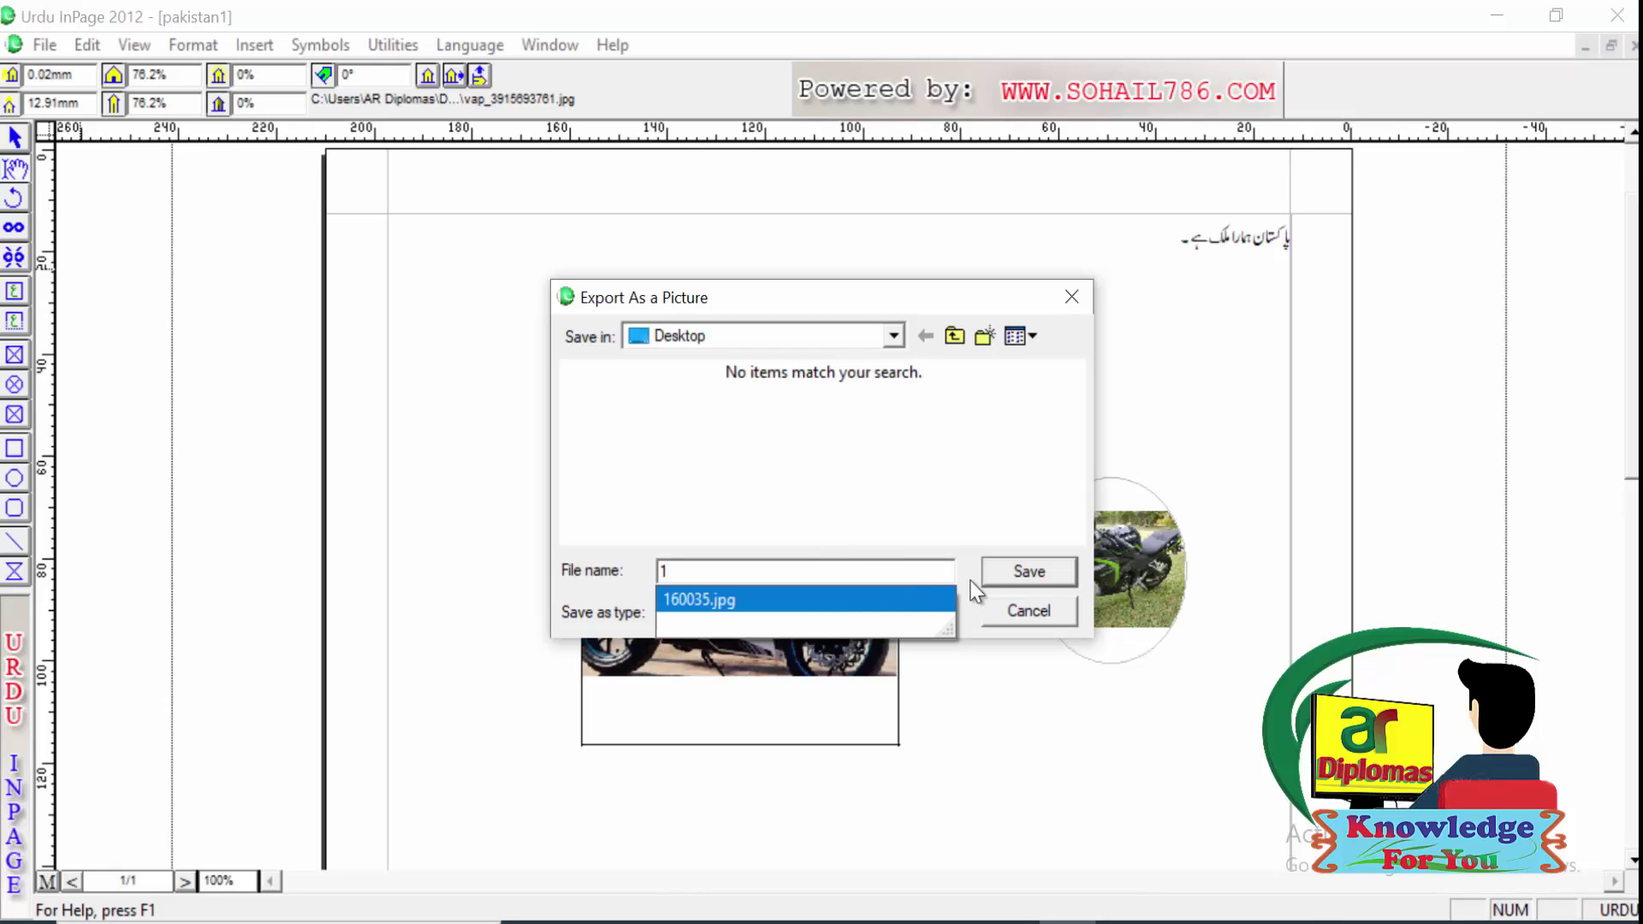
{"action": "left_click", "coordinate": [1015, 575]}
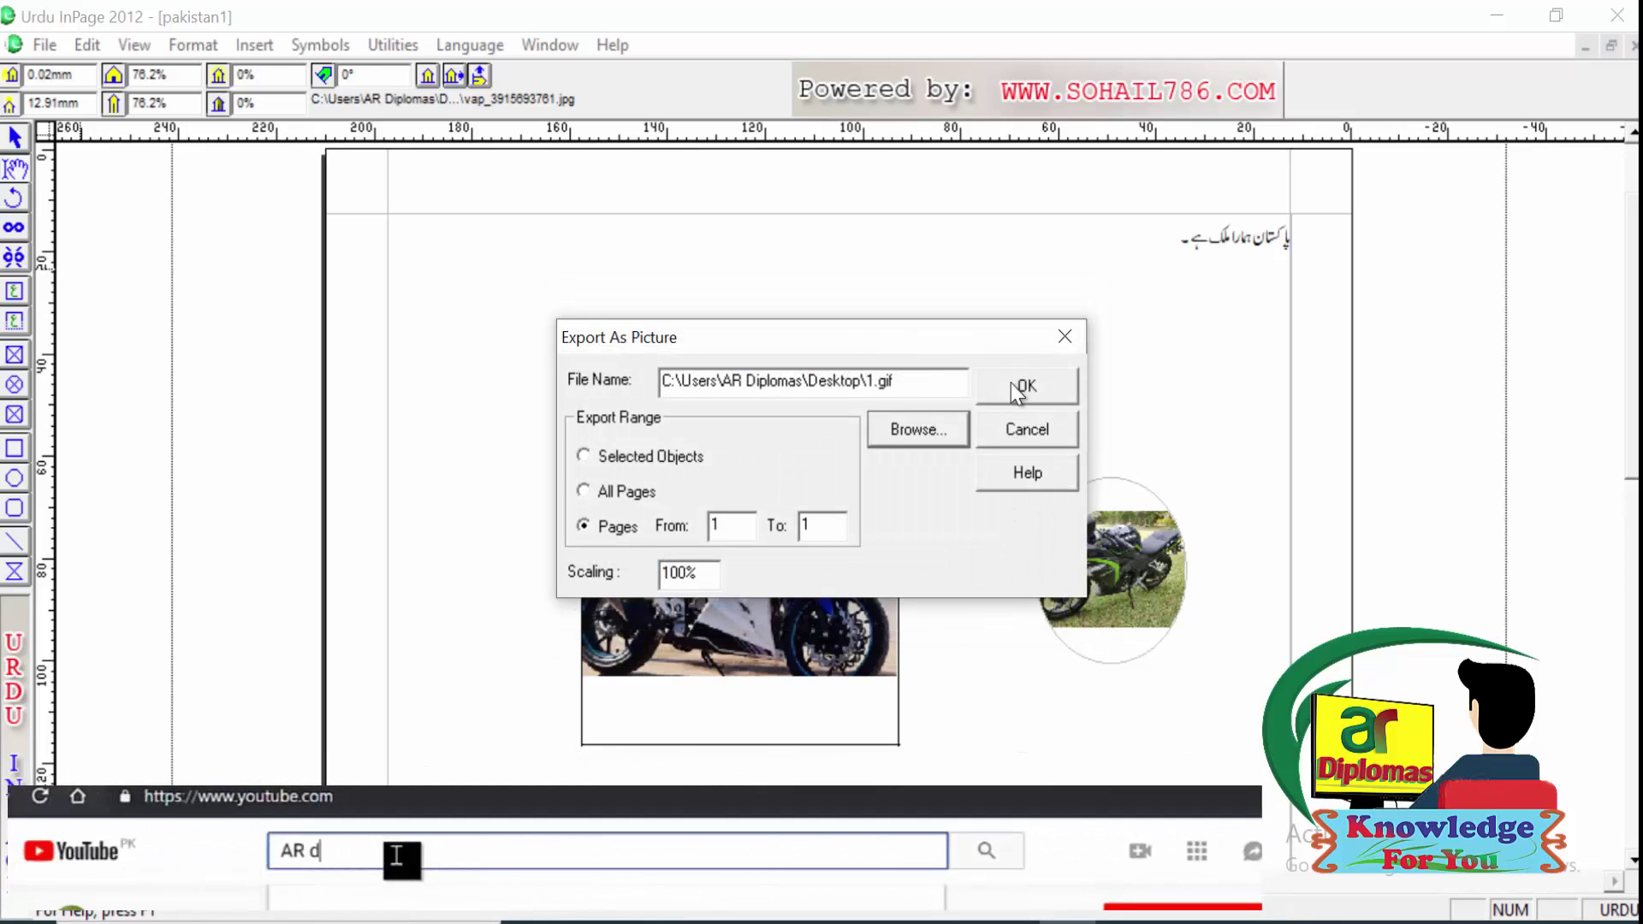
{"action": "left_click", "coordinate": [1005, 394]}
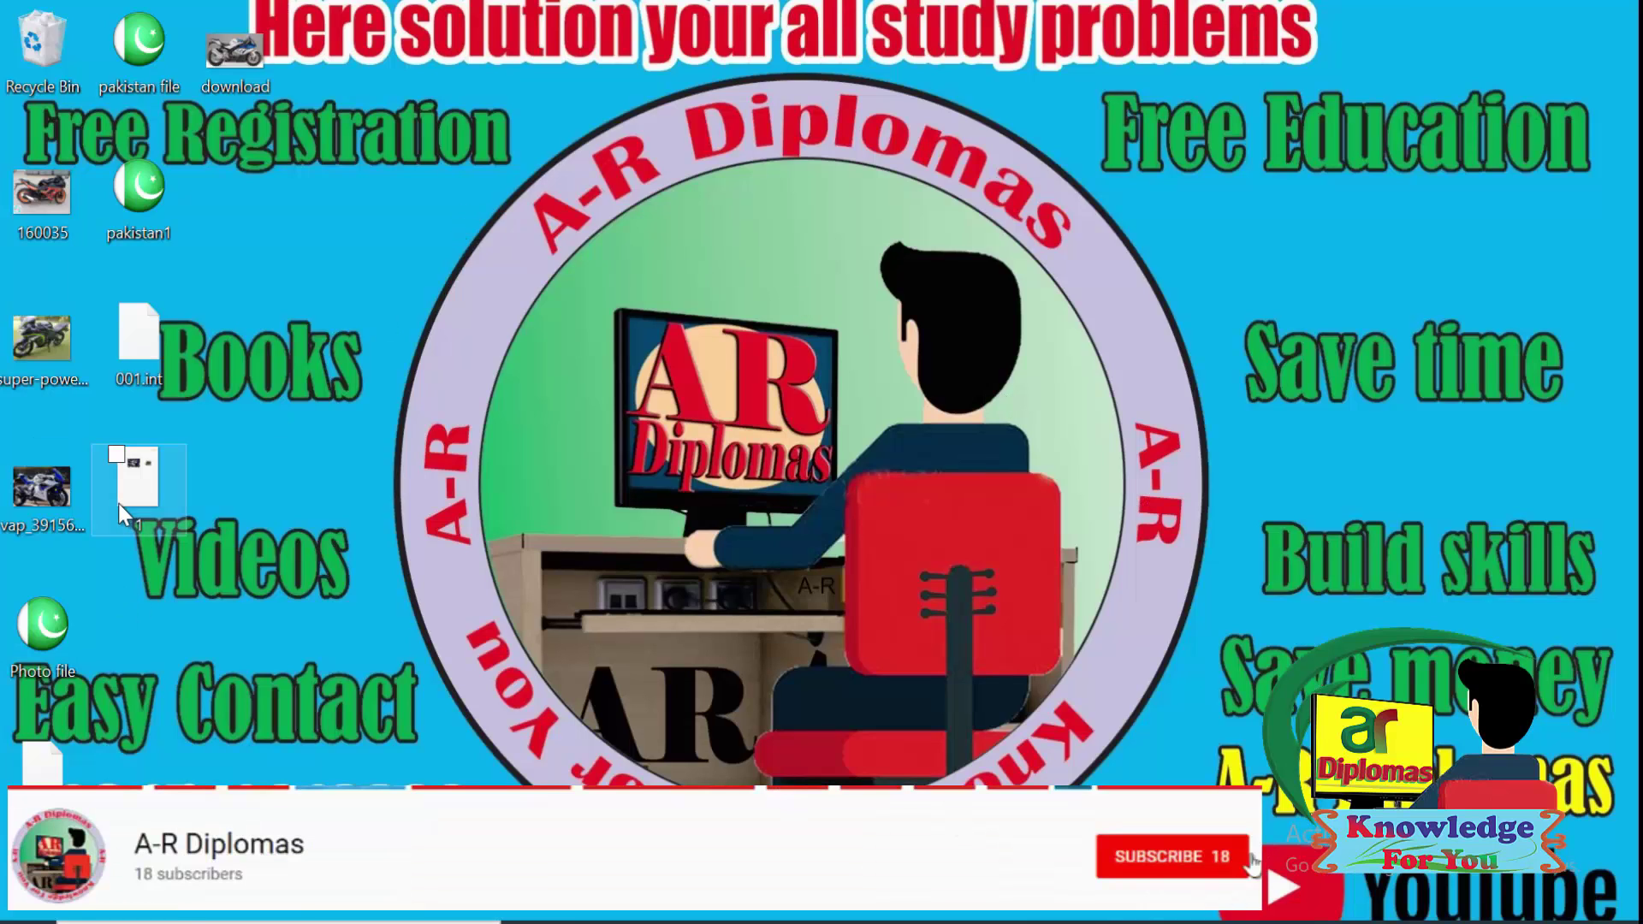
Step: Open the exported picture "1" from the desktop to view it, close it and return to InPage
{"action": "double_click", "coordinate": [144, 502]}
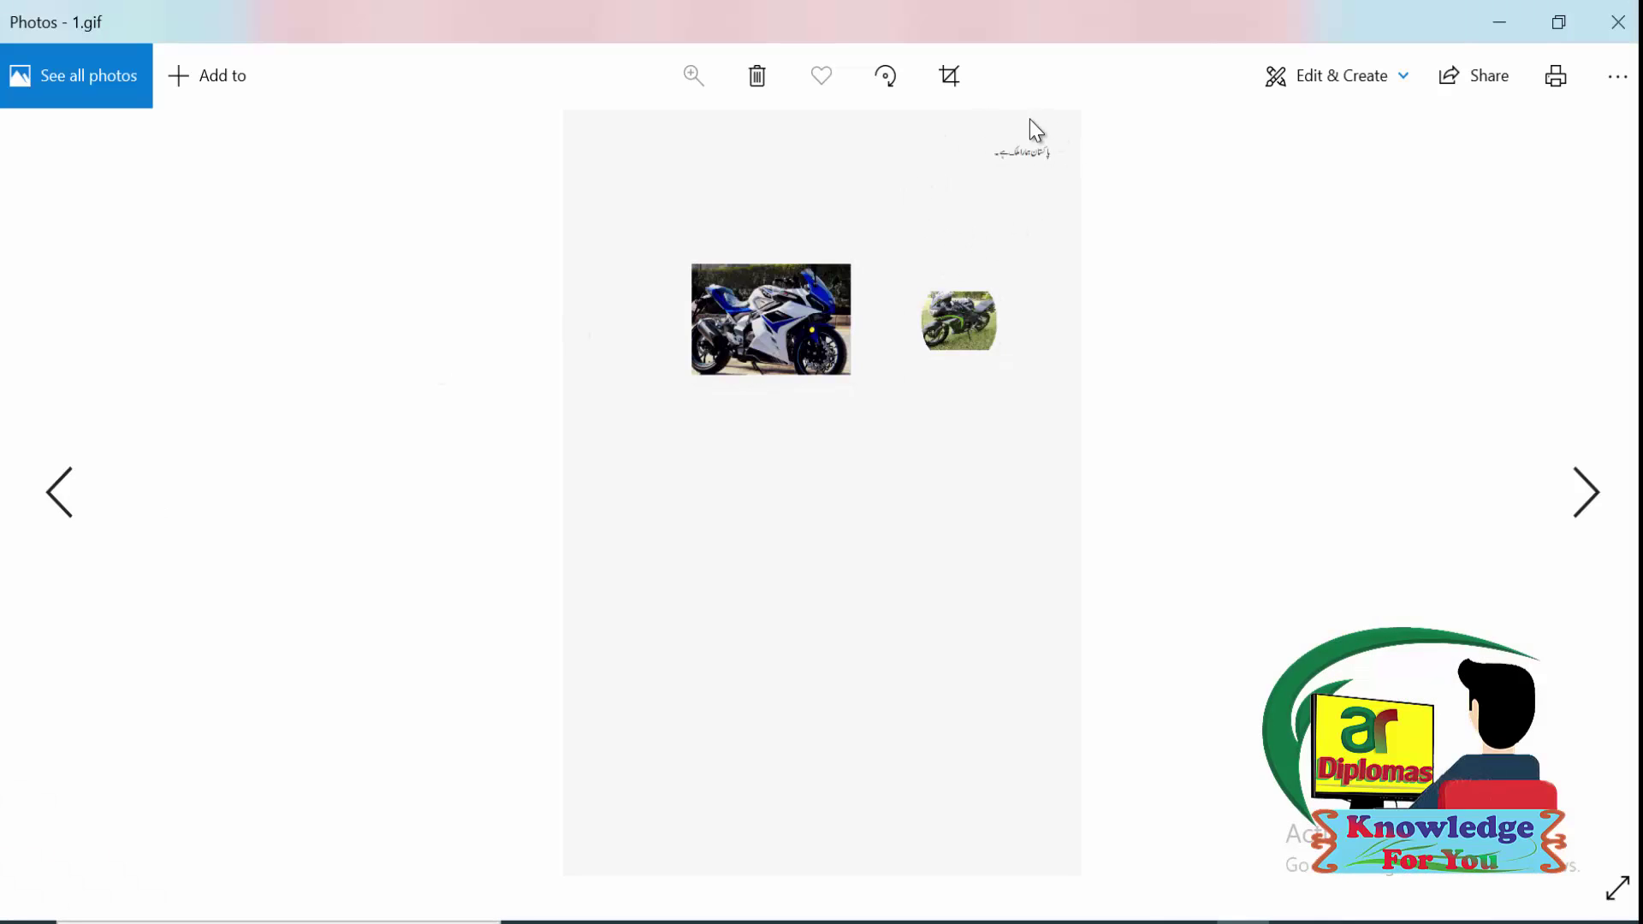
{"action": "left_click", "coordinate": [1624, 23]}
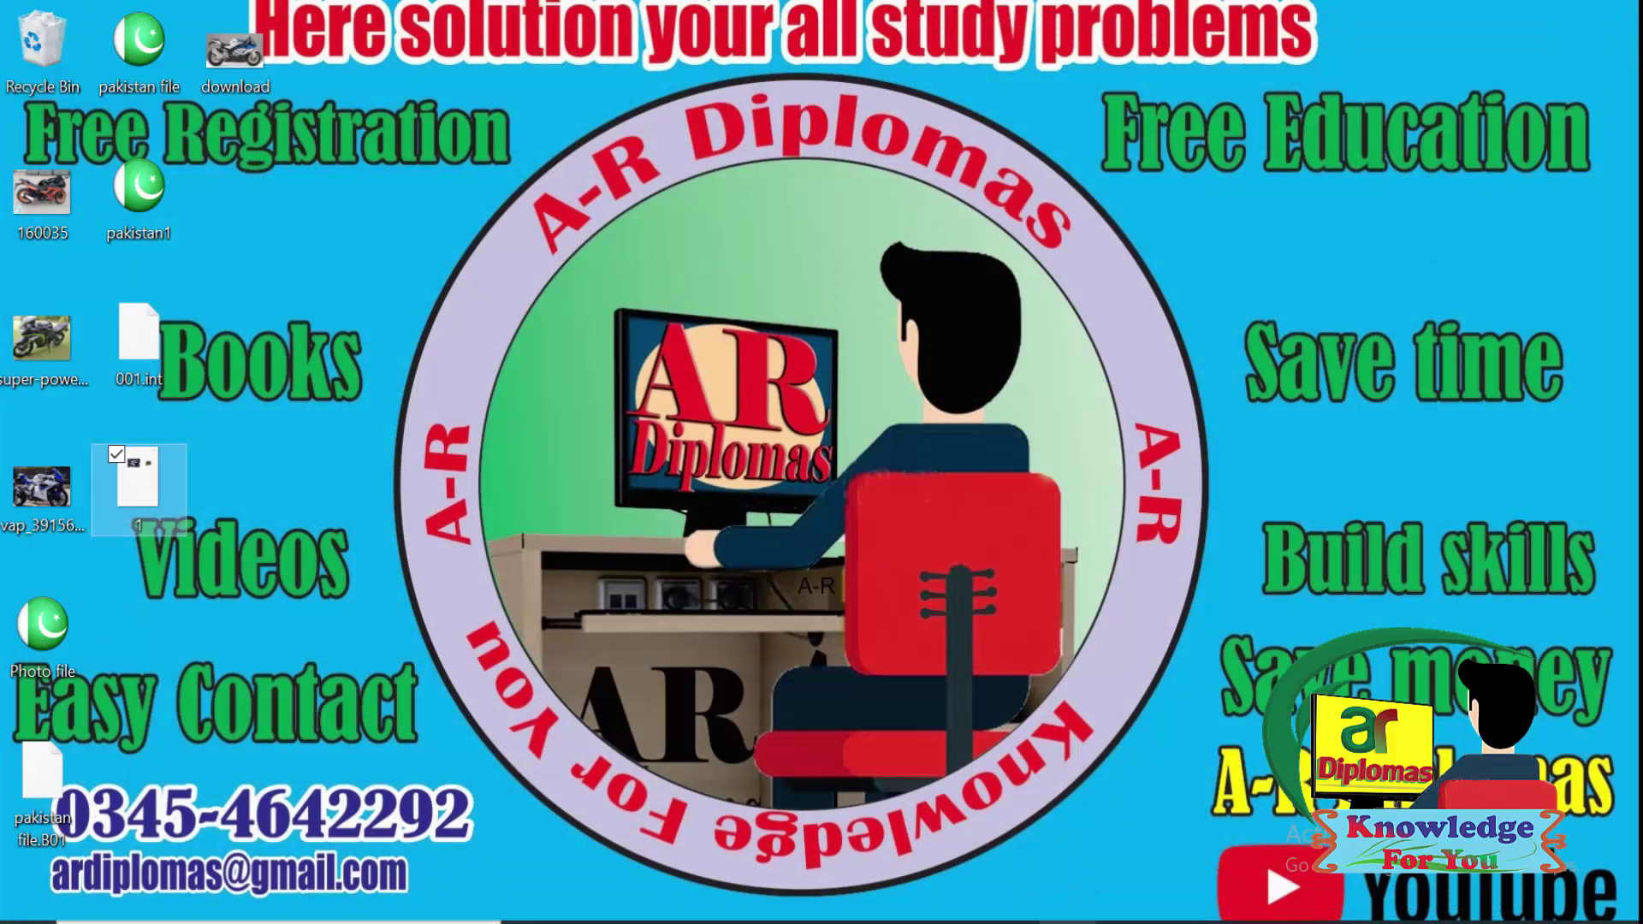
{"action": "key", "text": "alt+Tab"}
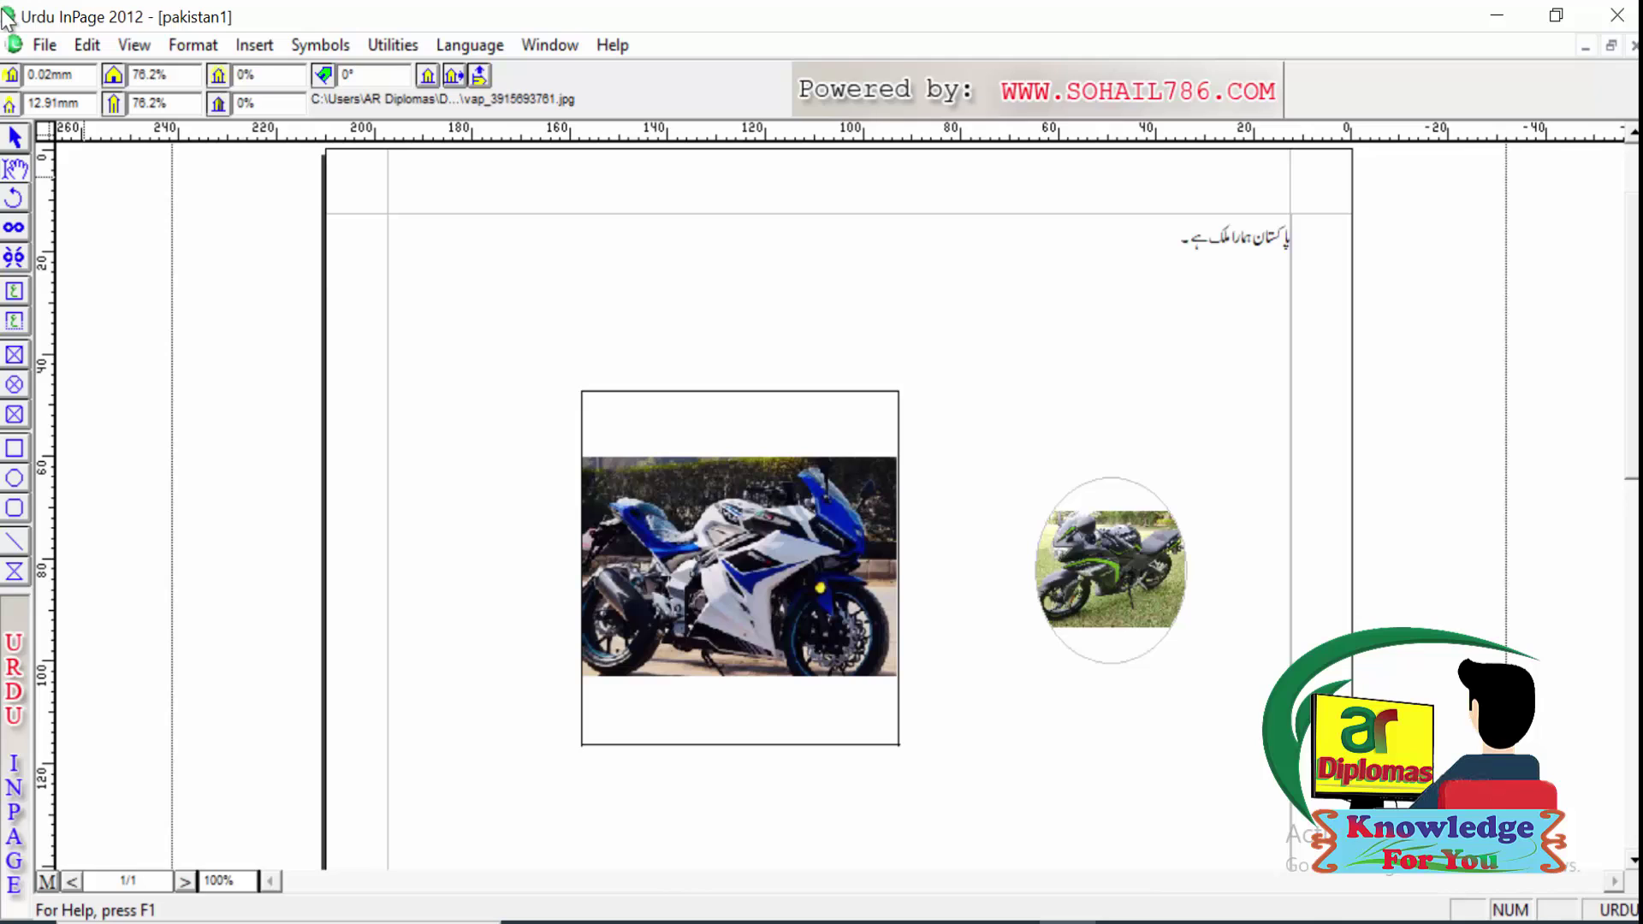
Step: Export page 1 as a picture to the Desktop under the name "11" with the type Encapsulated PostScript Files
{"action": "left_click", "coordinate": [45, 40]}
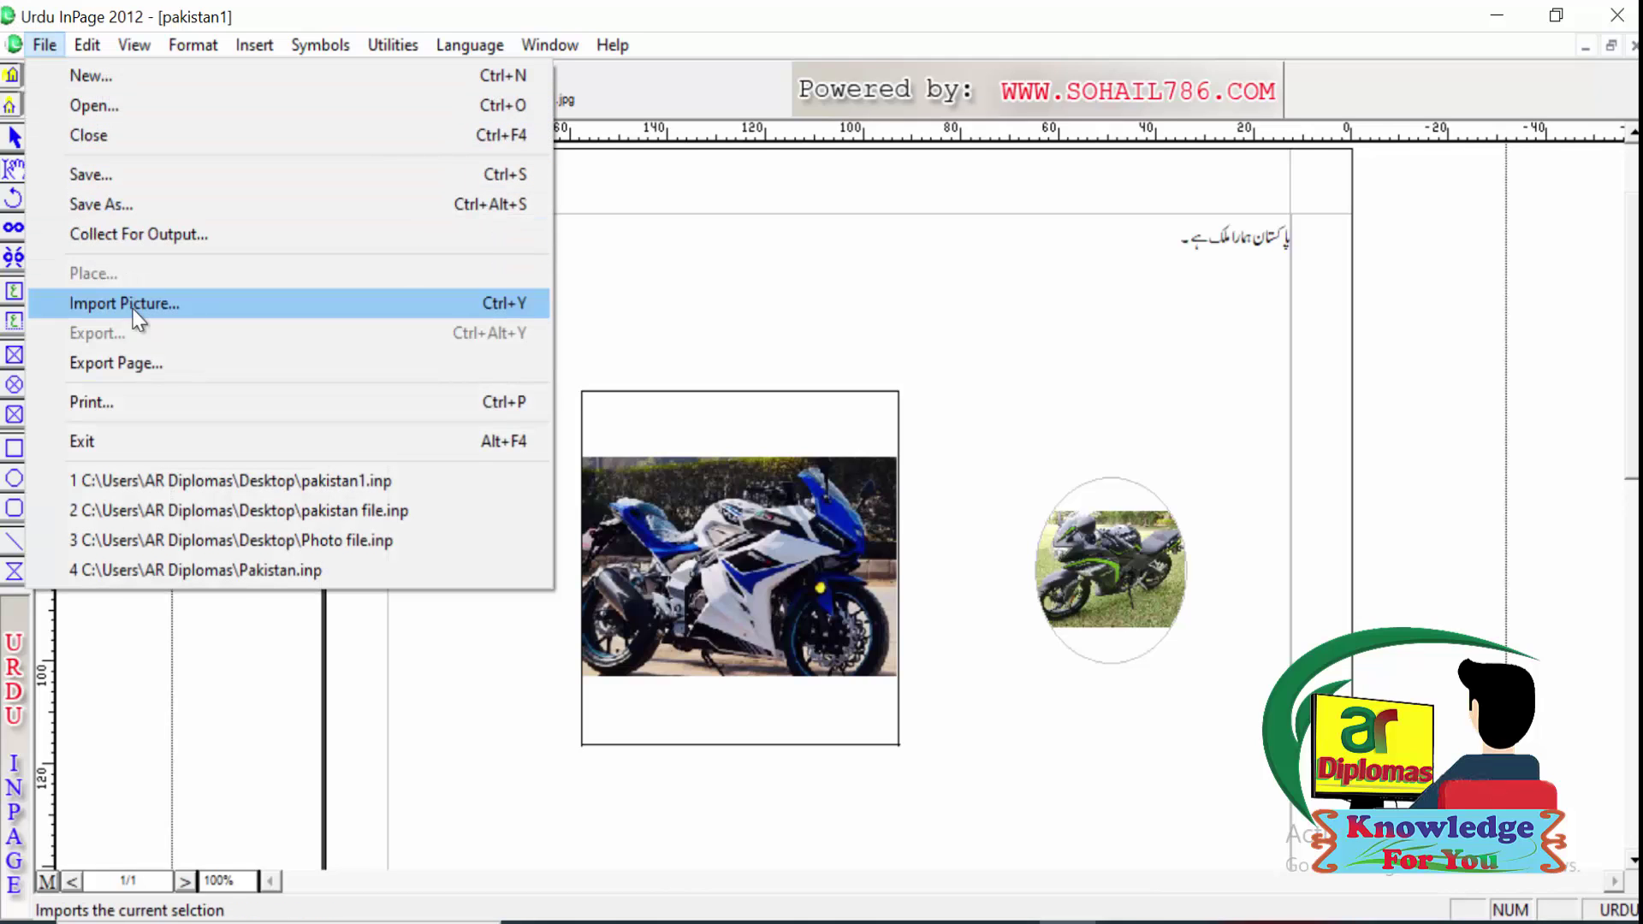
{"action": "left_click", "coordinate": [146, 363]}
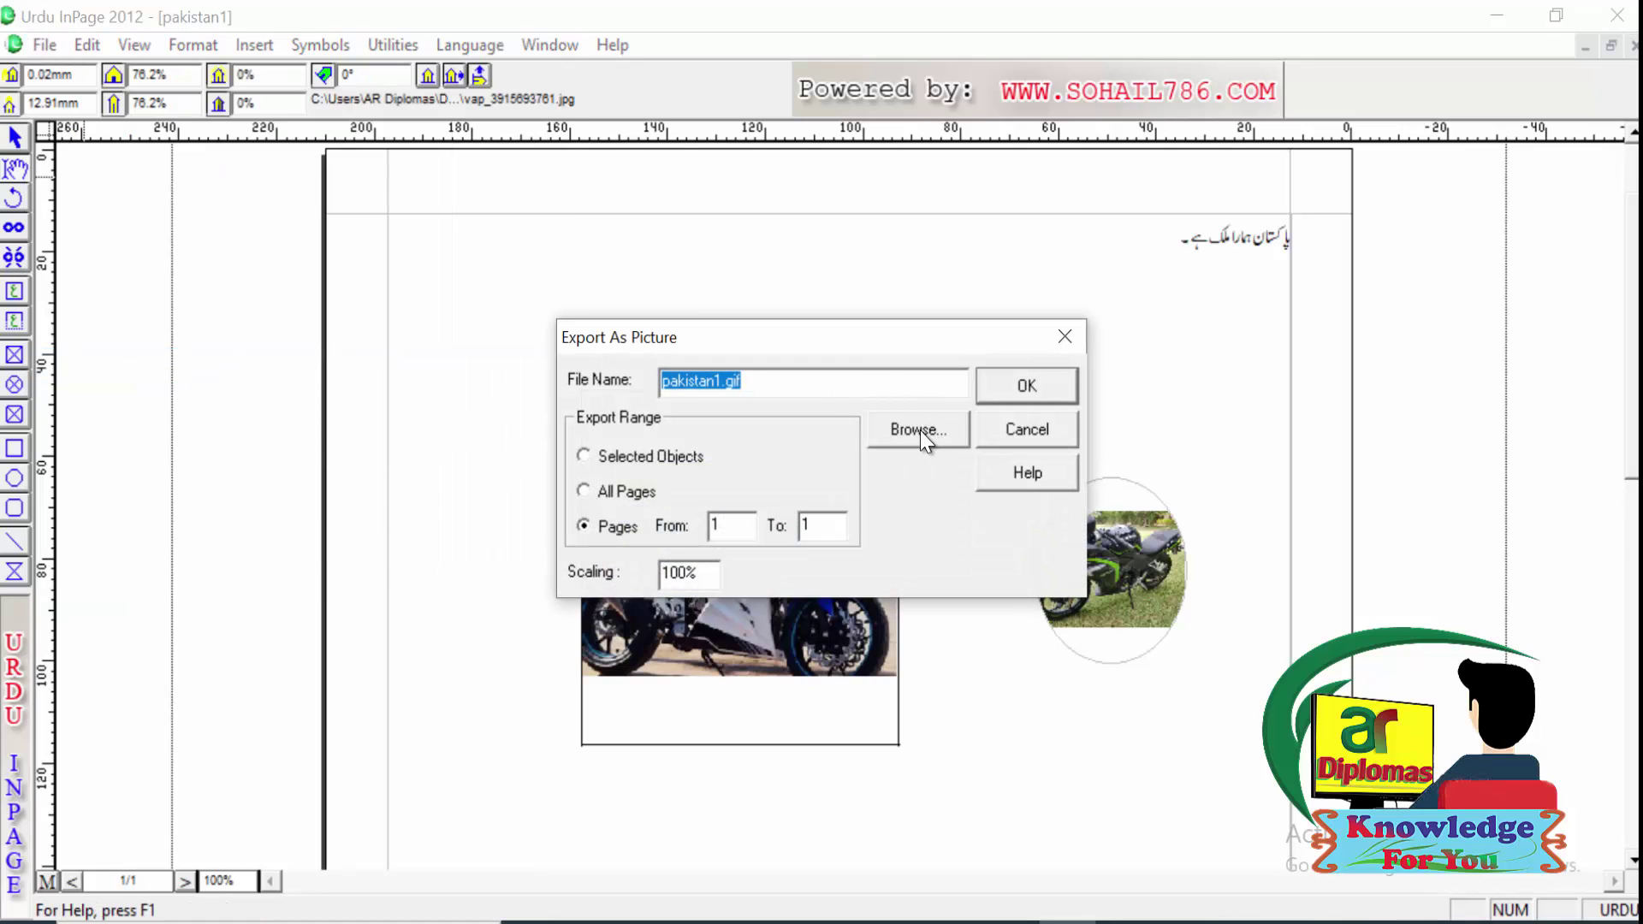
{"action": "left_click", "coordinate": [920, 430]}
{"action": "left_click", "coordinate": [812, 612]}
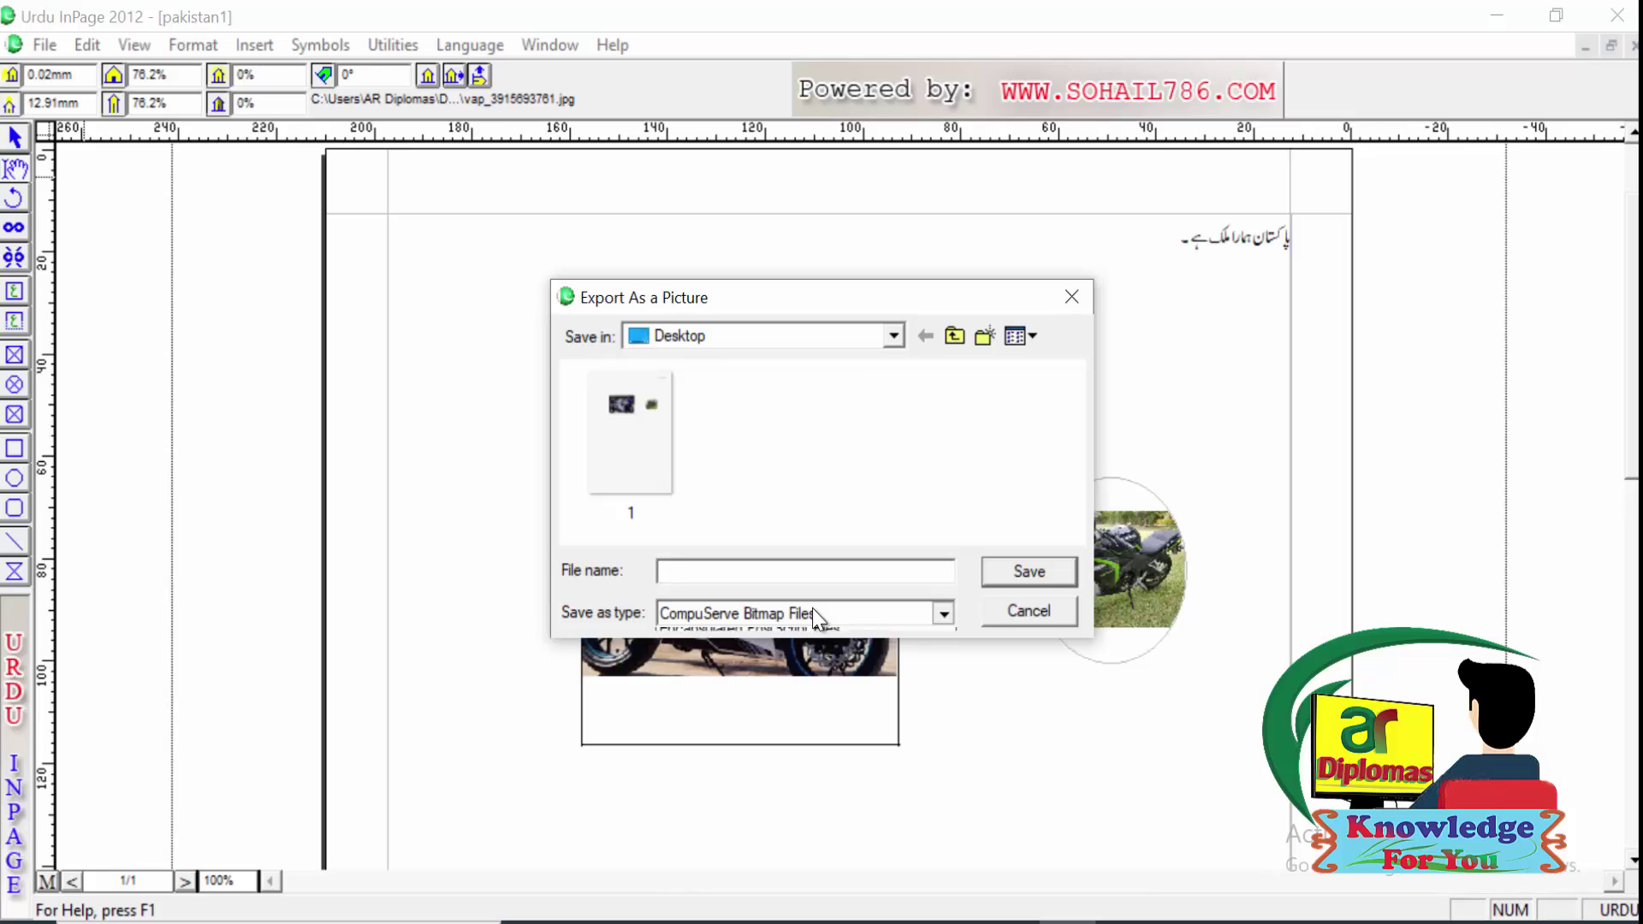
{"action": "left_click", "coordinate": [797, 657]}
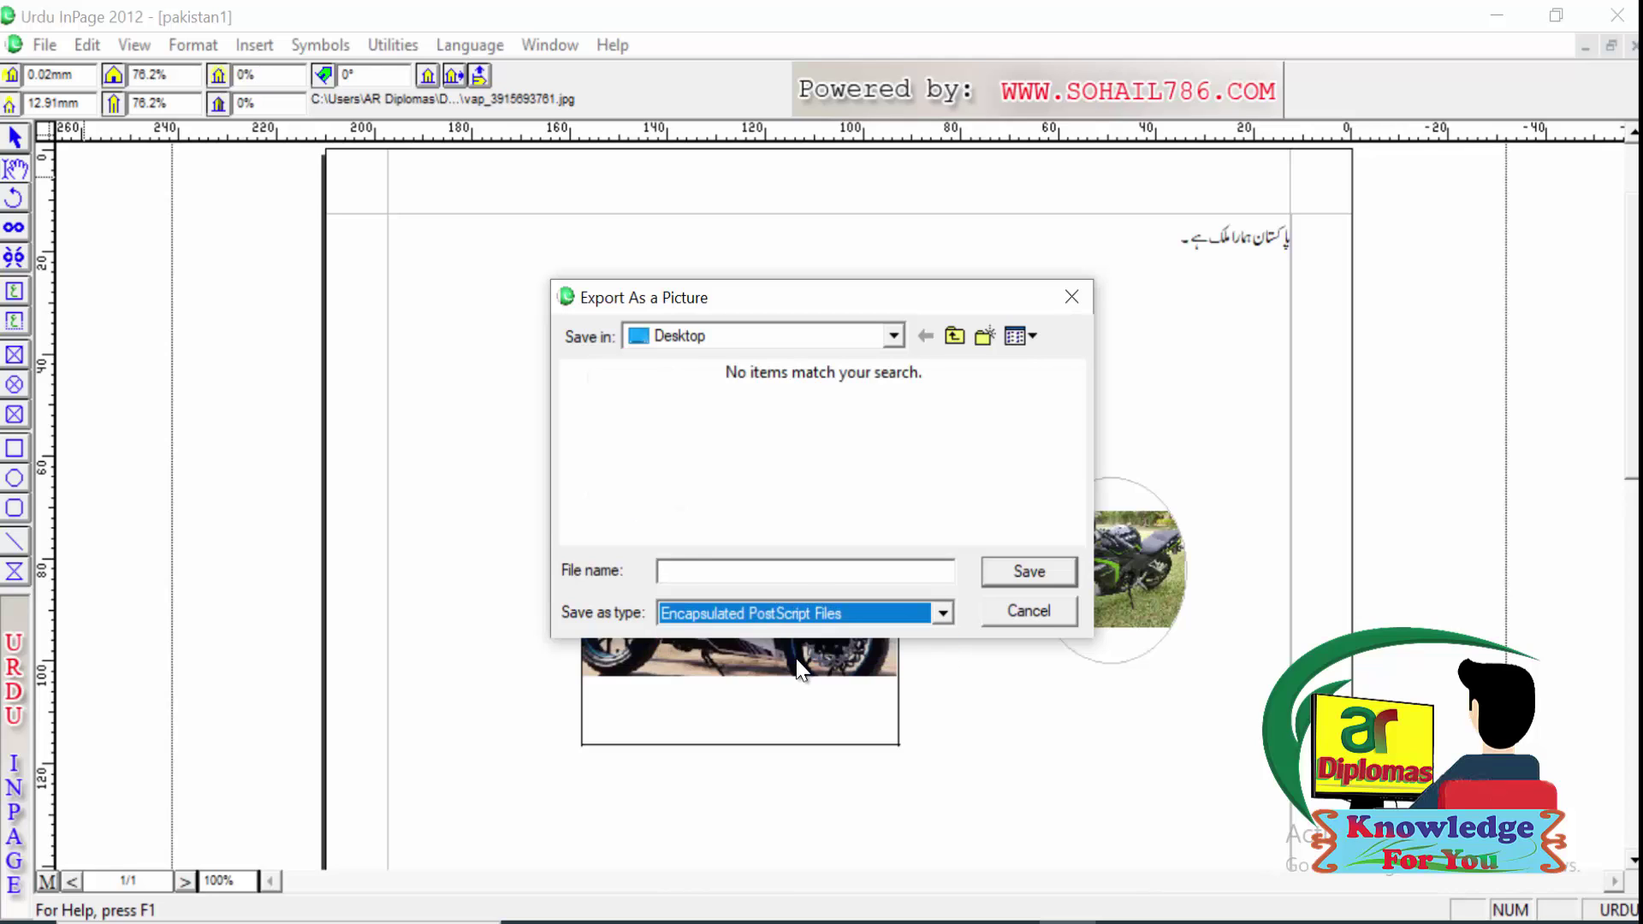
{"action": "left_click", "coordinate": [783, 579]}
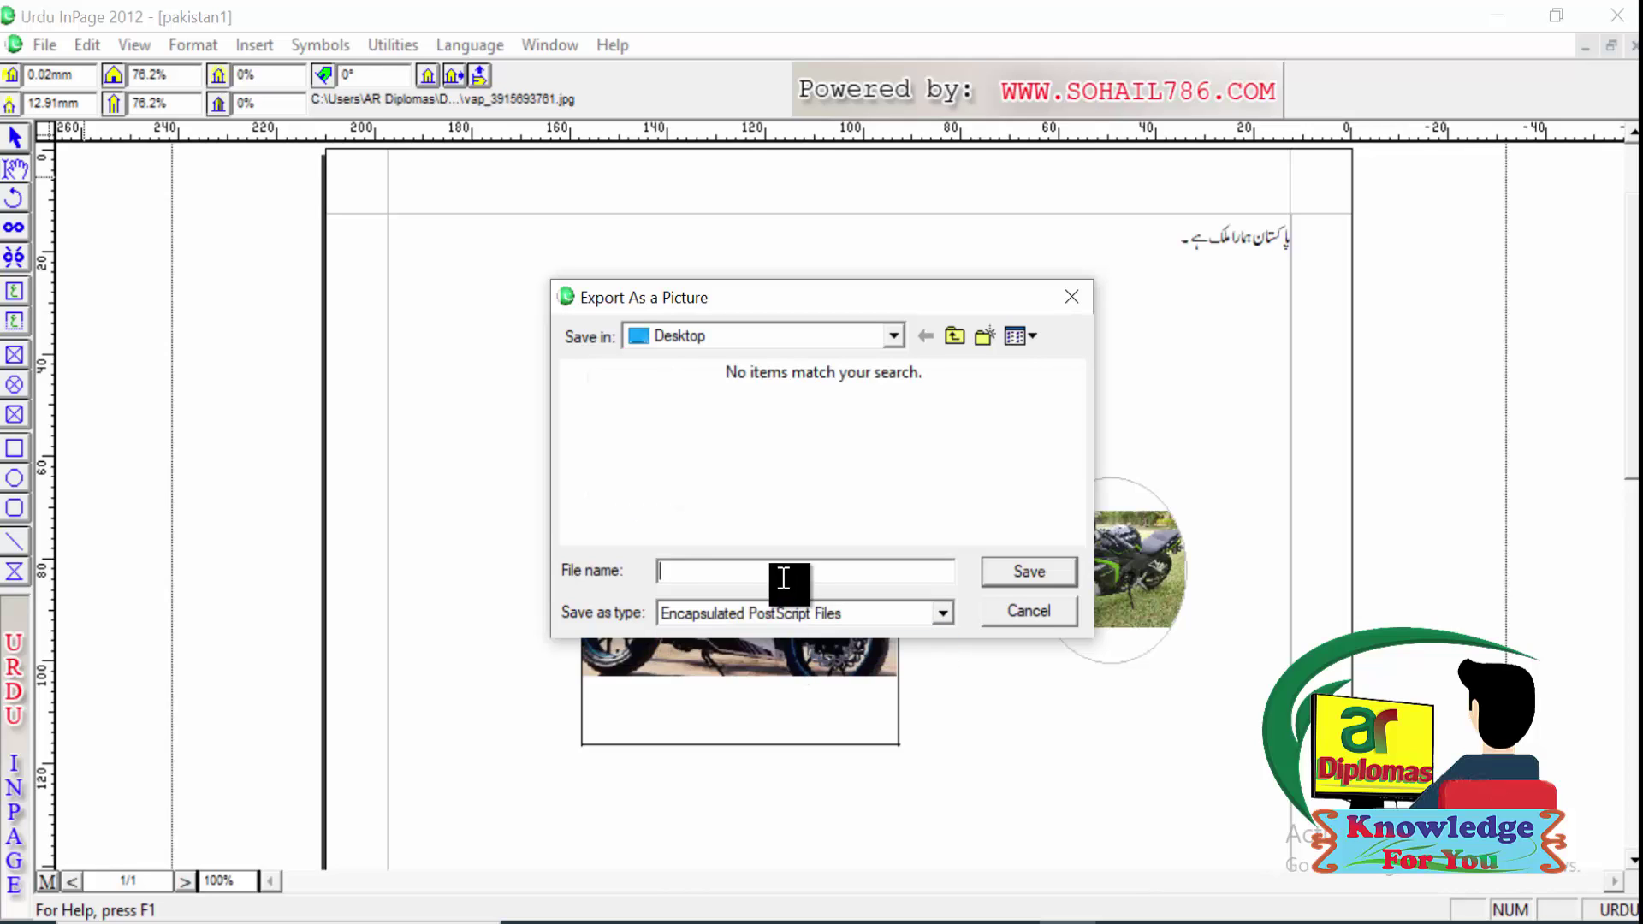
{"action": "type", "text": "1"}
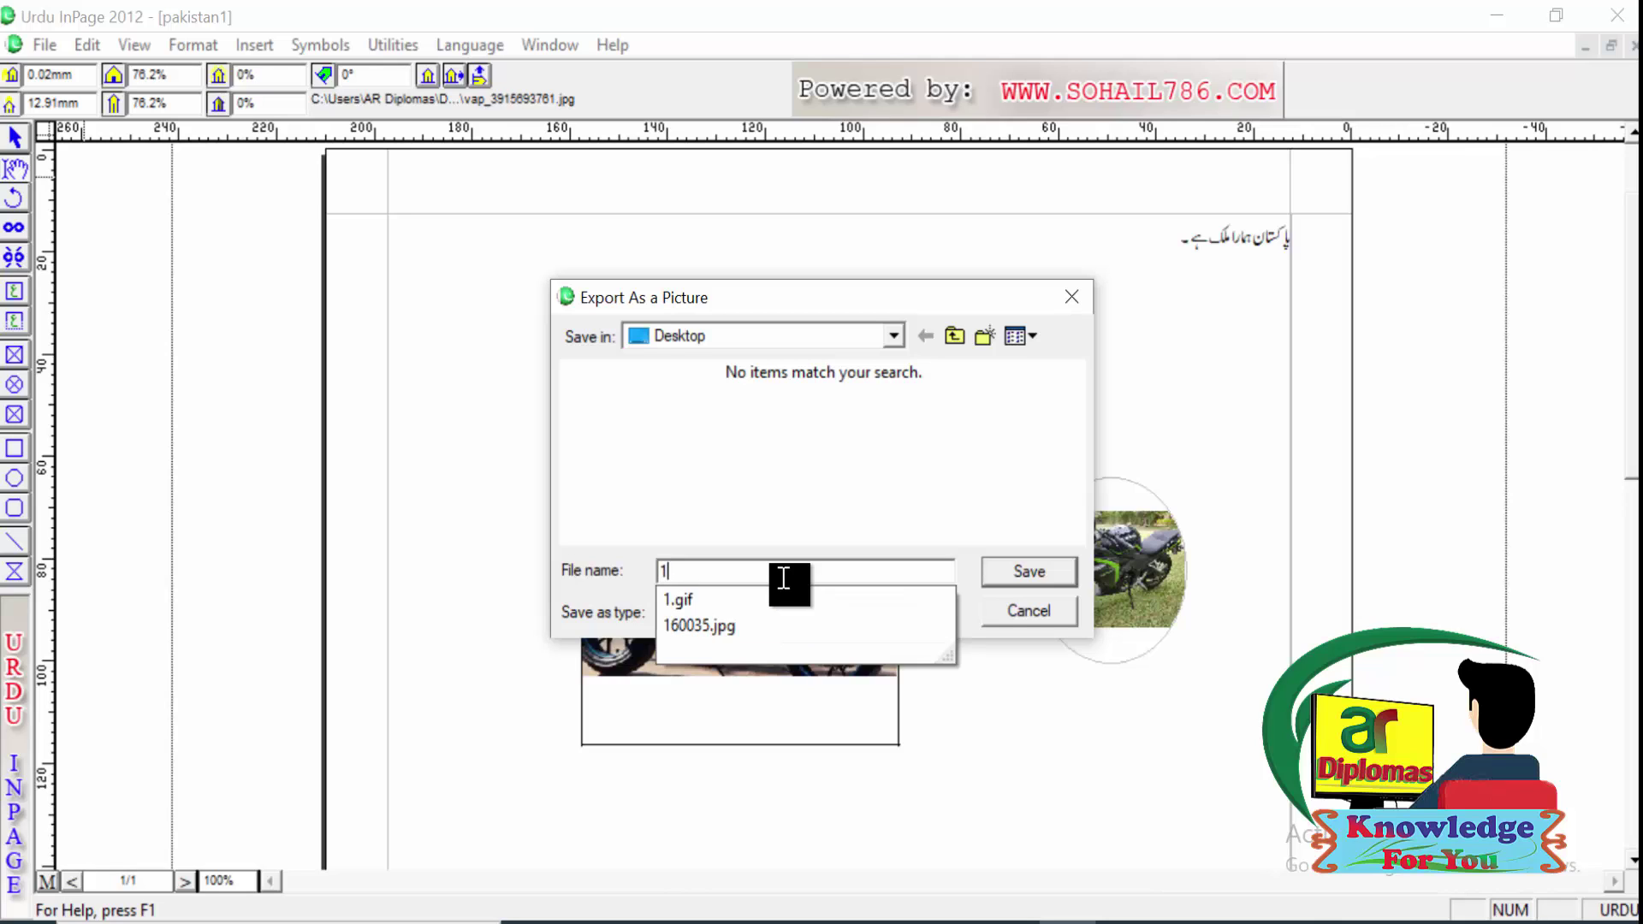
{"action": "key", "text": "Down"}
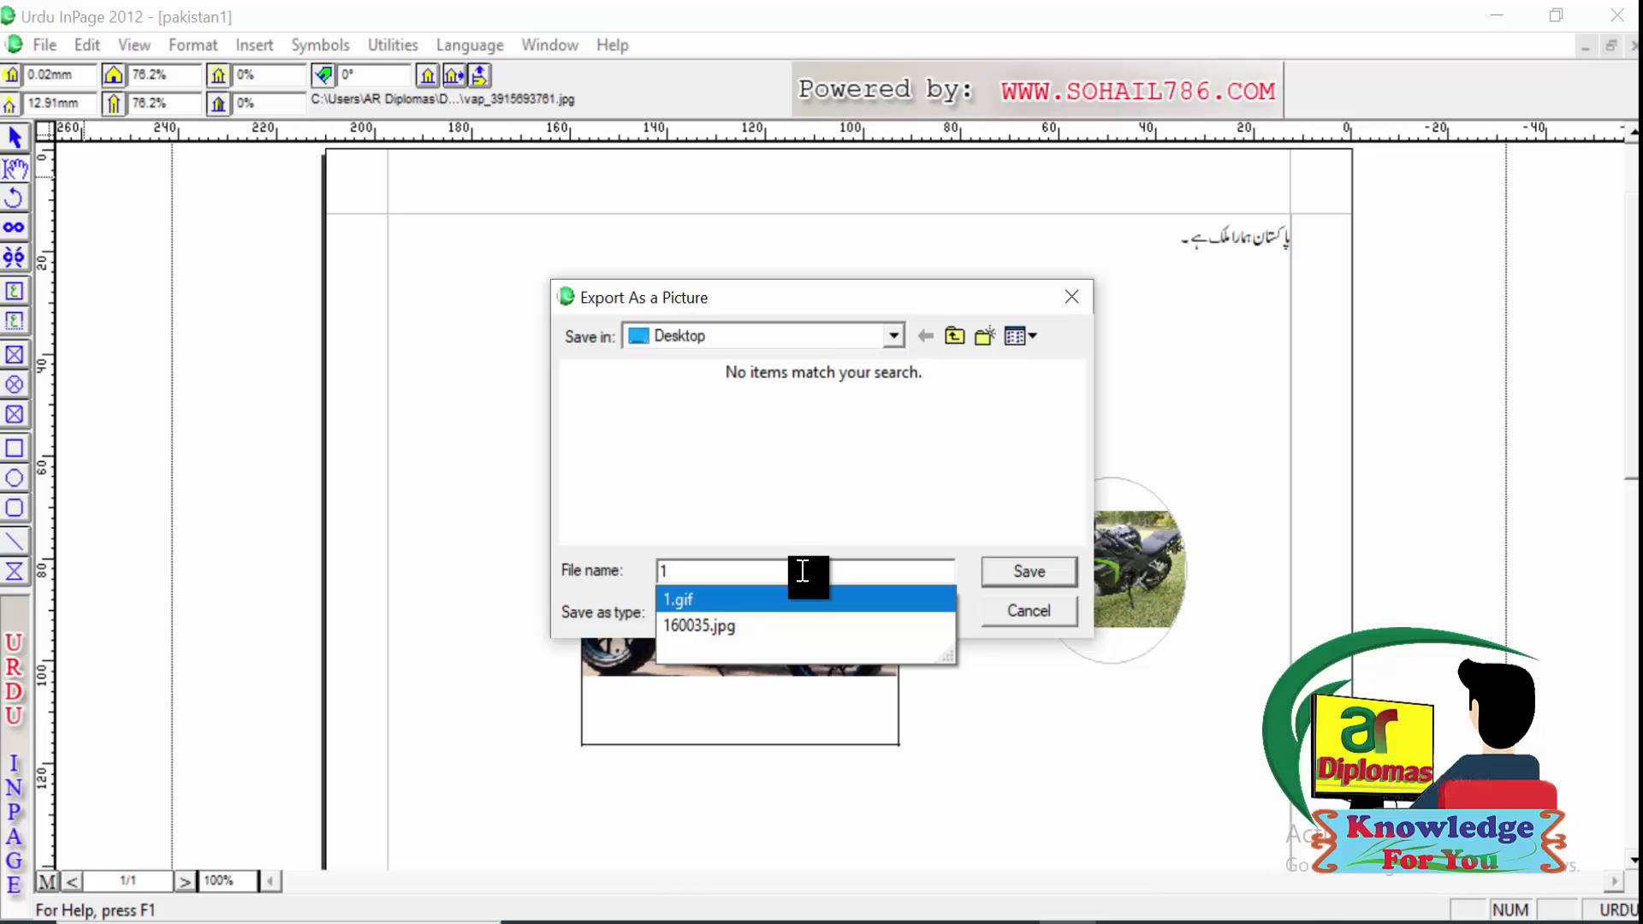
{"action": "type", "text": "1"}
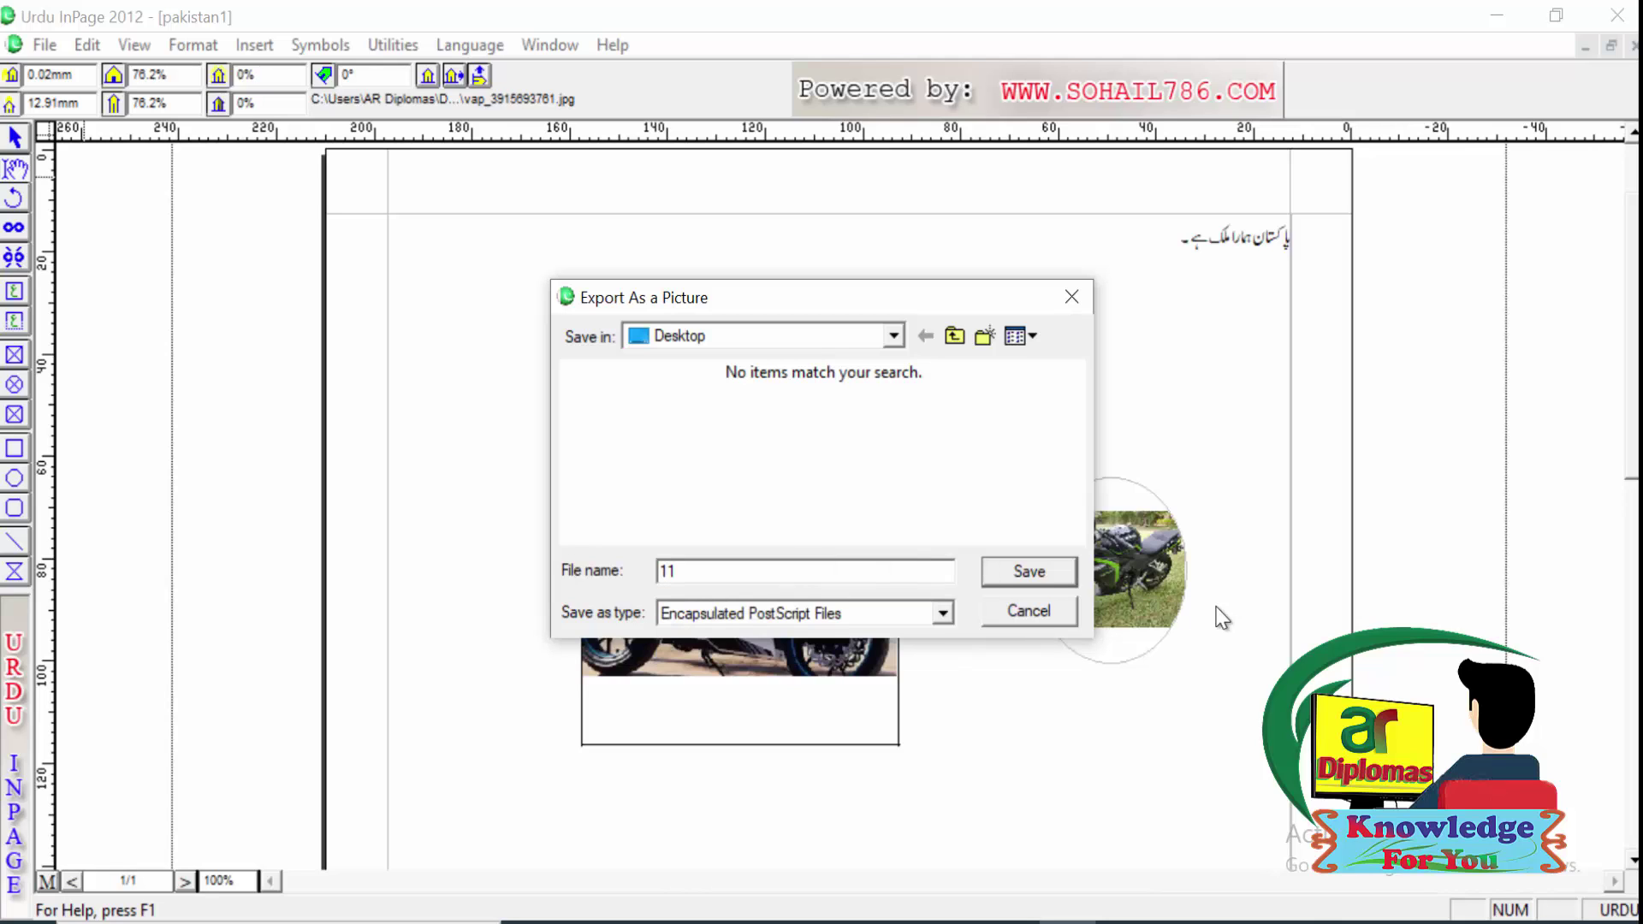
{"action": "left_click", "coordinate": [1032, 571]}
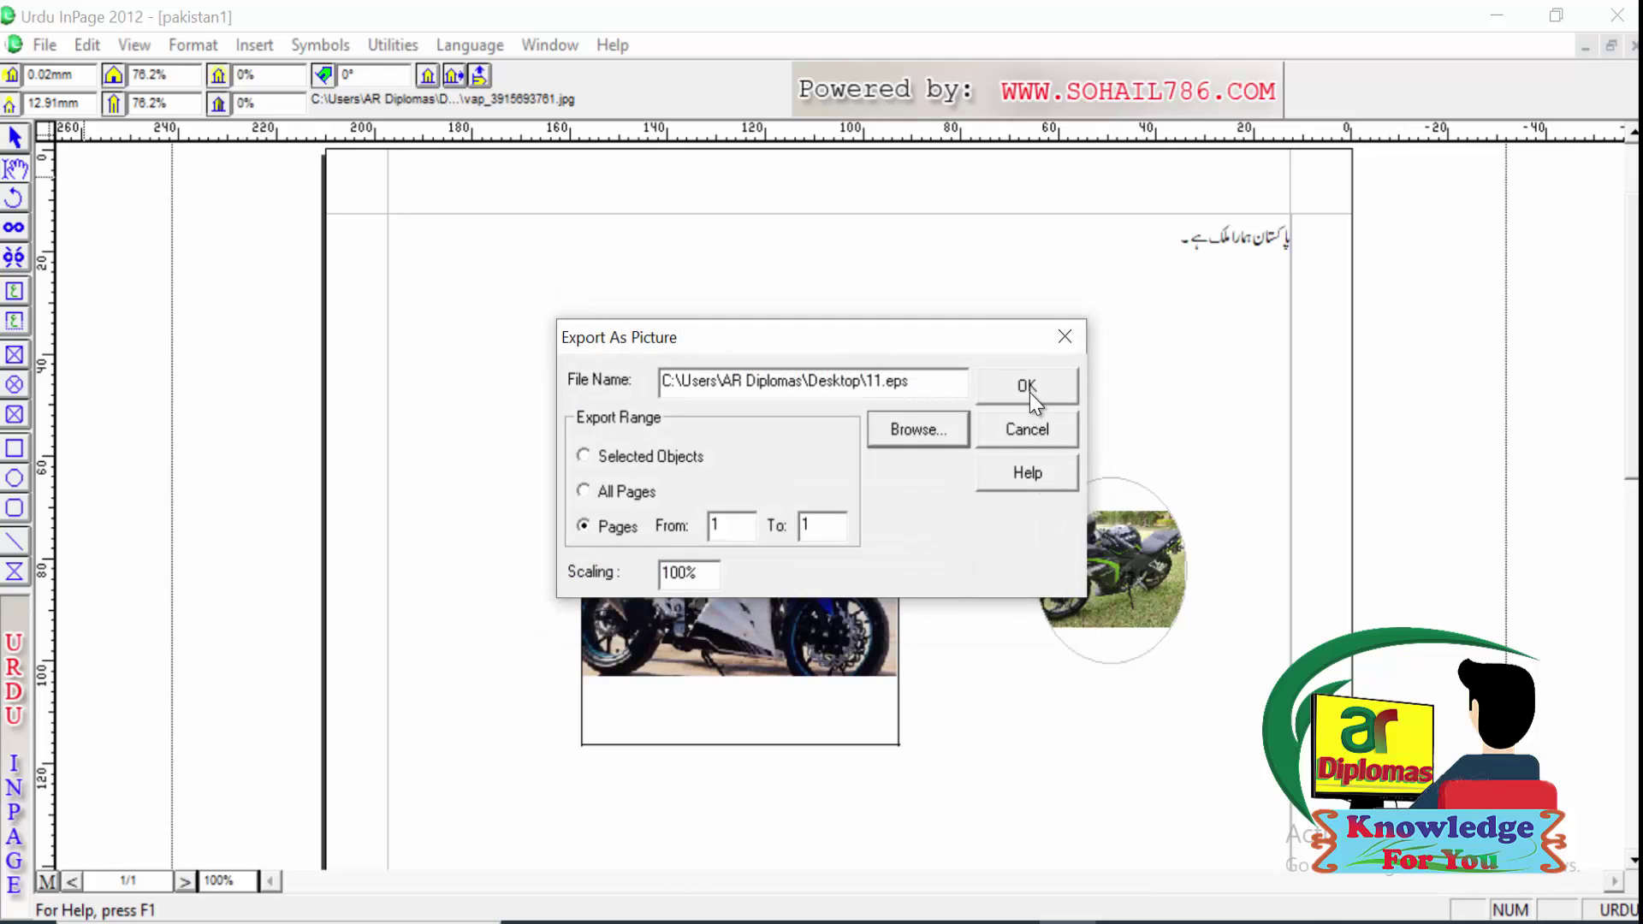
{"action": "left_click", "coordinate": [1029, 391]}
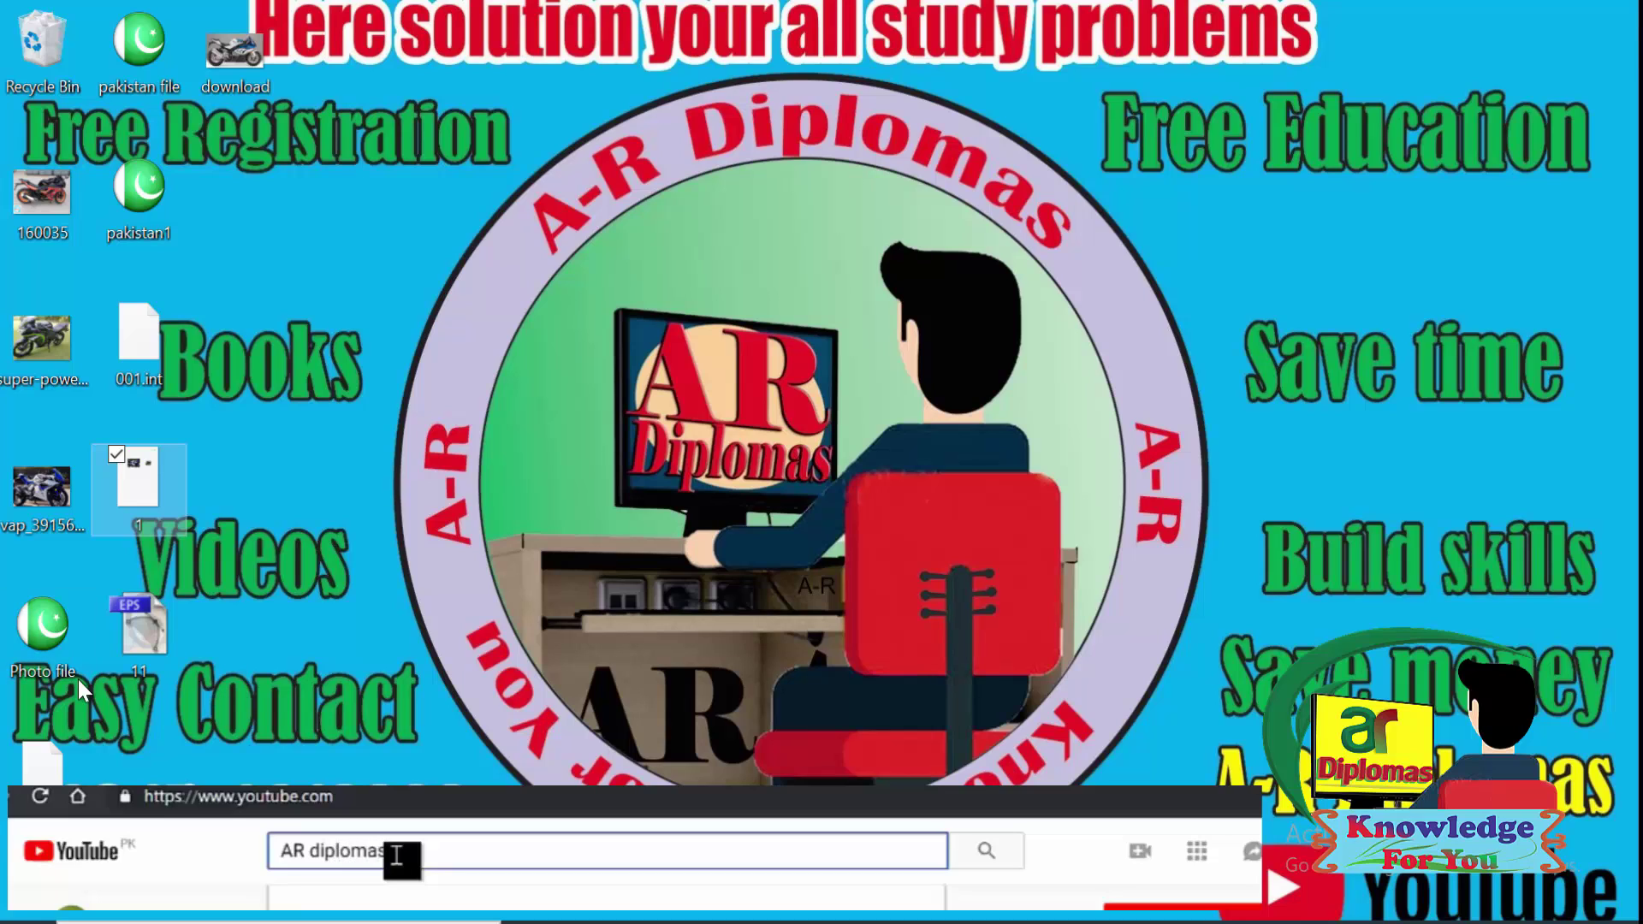
Step: Open the exported EPS file "11" from the desktop in Photoshop, turning off the registration reminder and declining to customize the color settings
{"action": "double_click", "coordinate": [144, 640]}
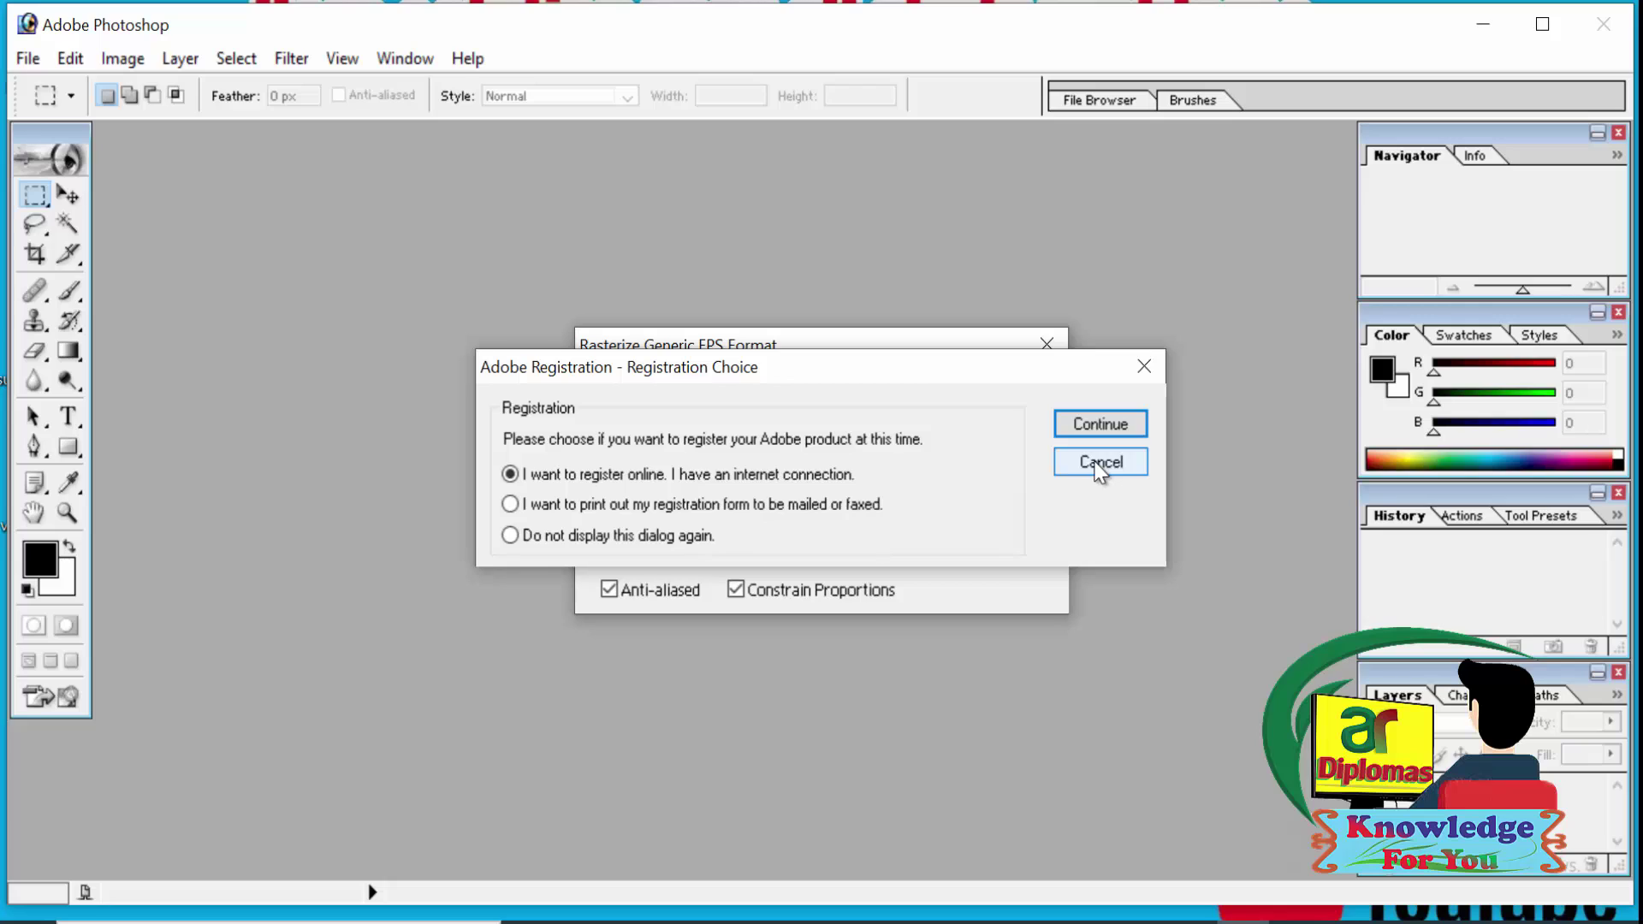
{"action": "left_click", "coordinate": [513, 536]}
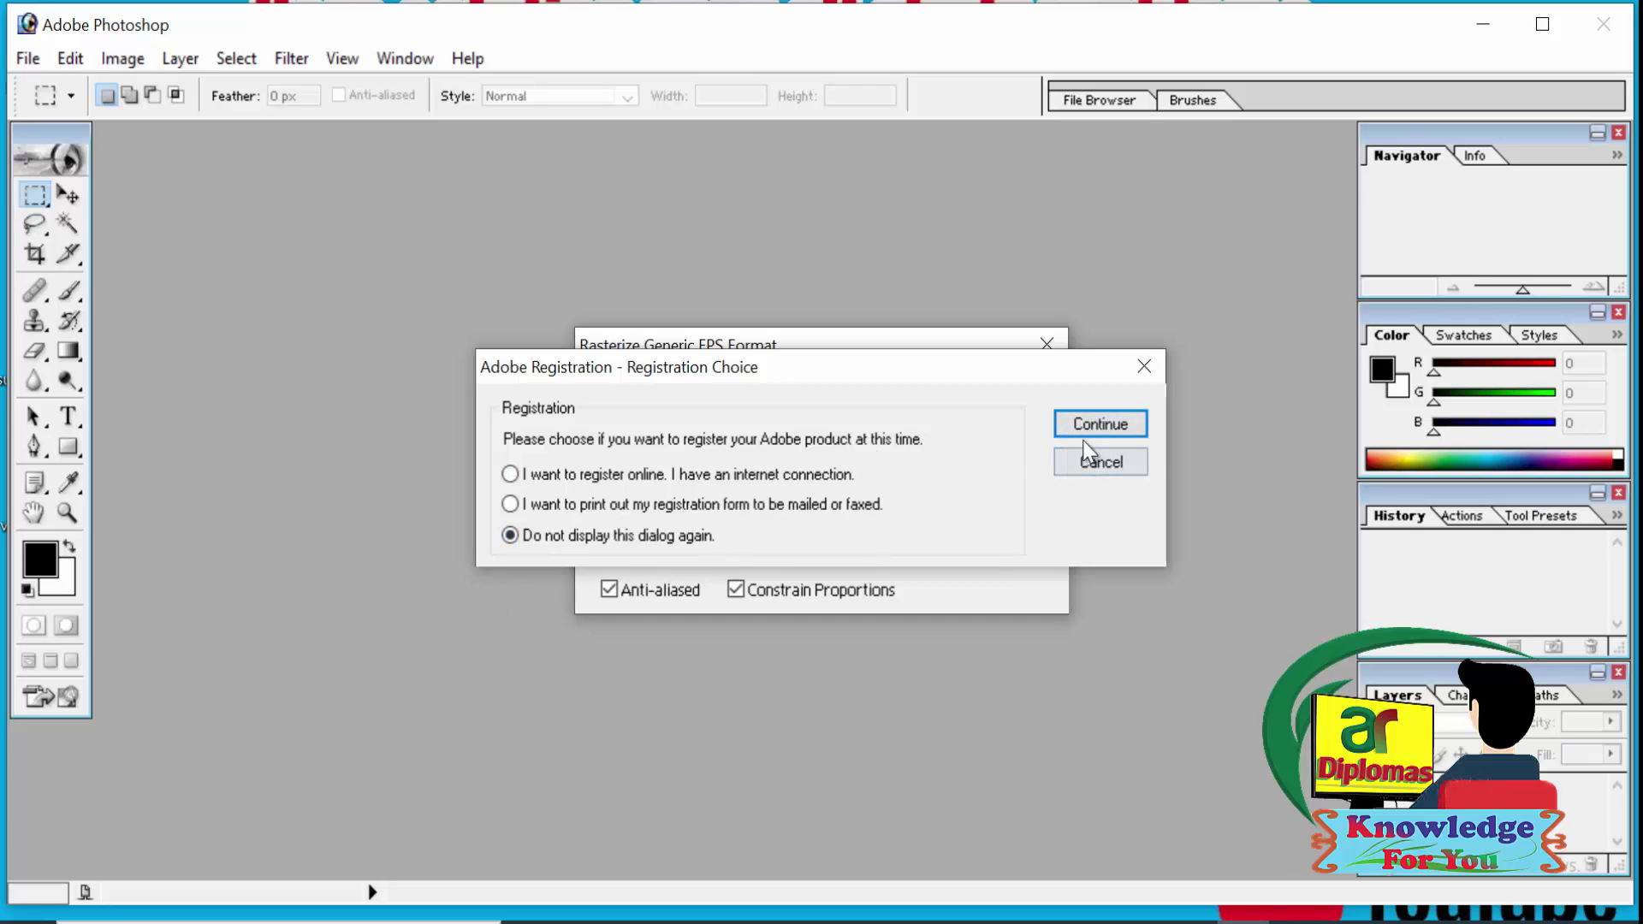
{"action": "left_click", "coordinate": [1101, 425]}
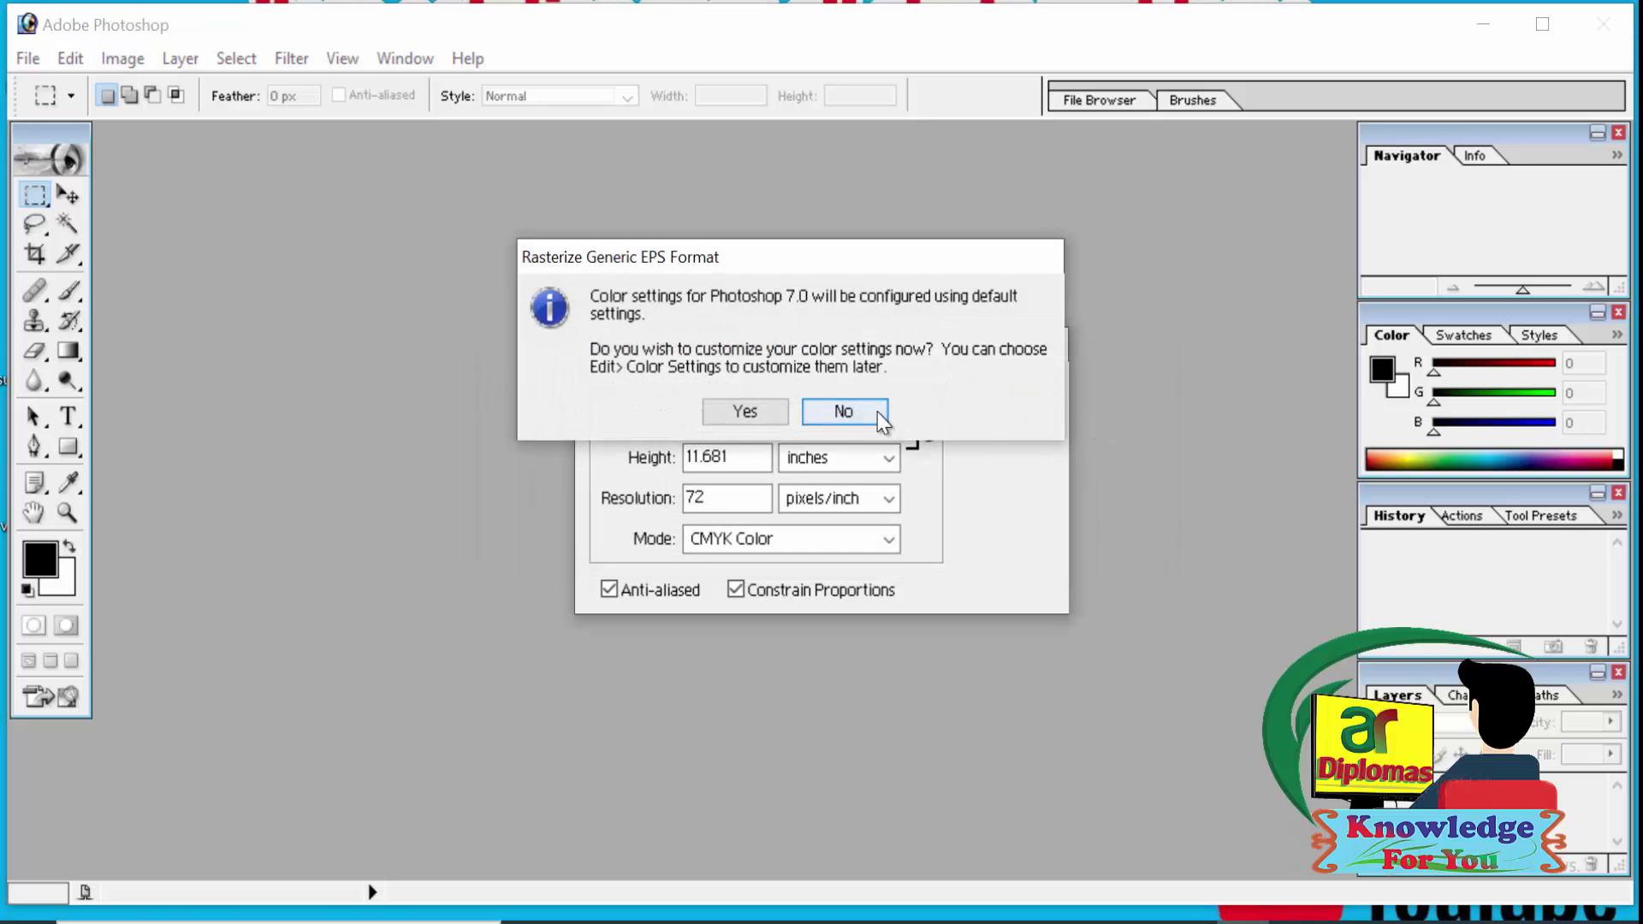
{"action": "left_click", "coordinate": [850, 414]}
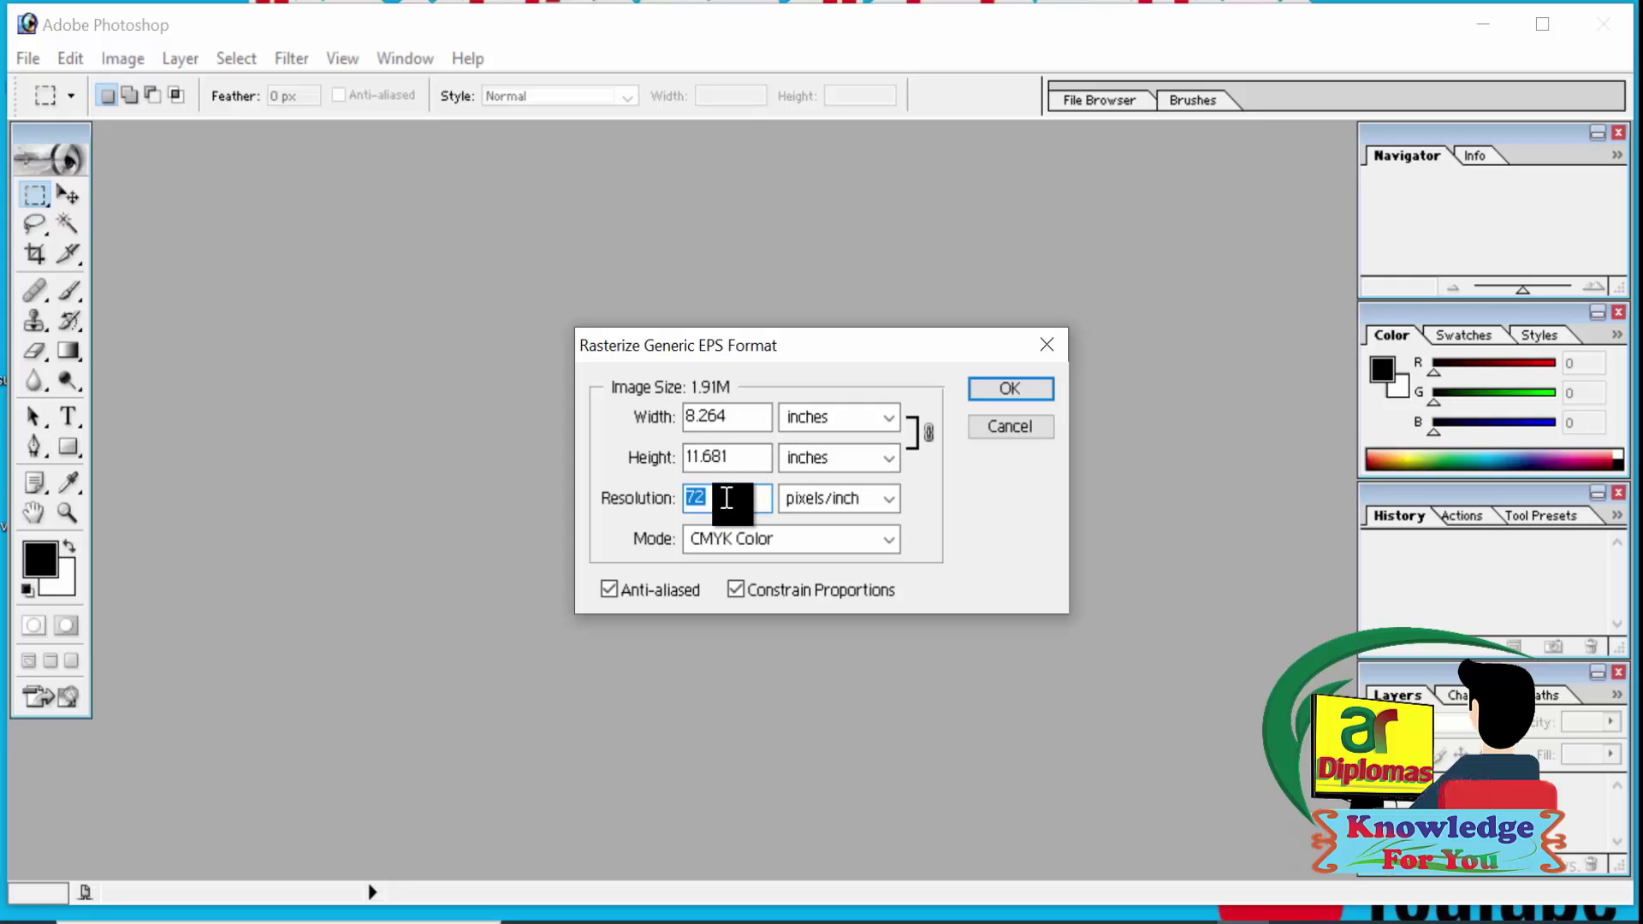
Step: Rasterize the EPS file at a resolution of 300 pixels/inch in RGB Color mode
{"action": "left_click", "coordinate": [726, 497]}
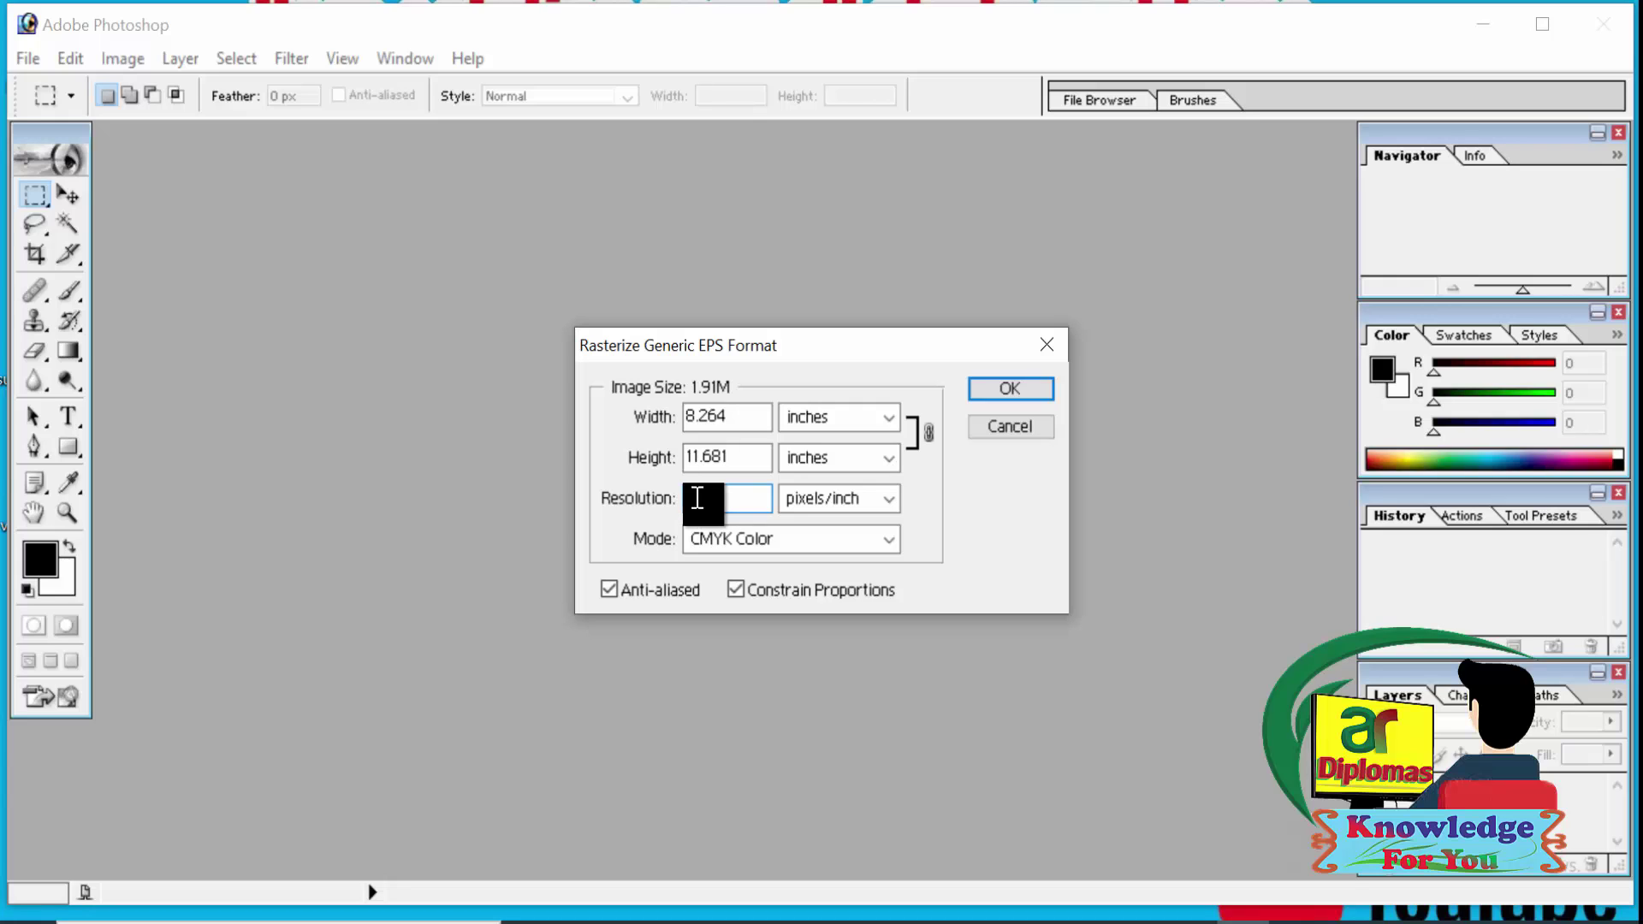
{"action": "key", "text": "BackSpace"}
{"action": "key", "text": "BackSpace"}
{"action": "type", "text": "300"}
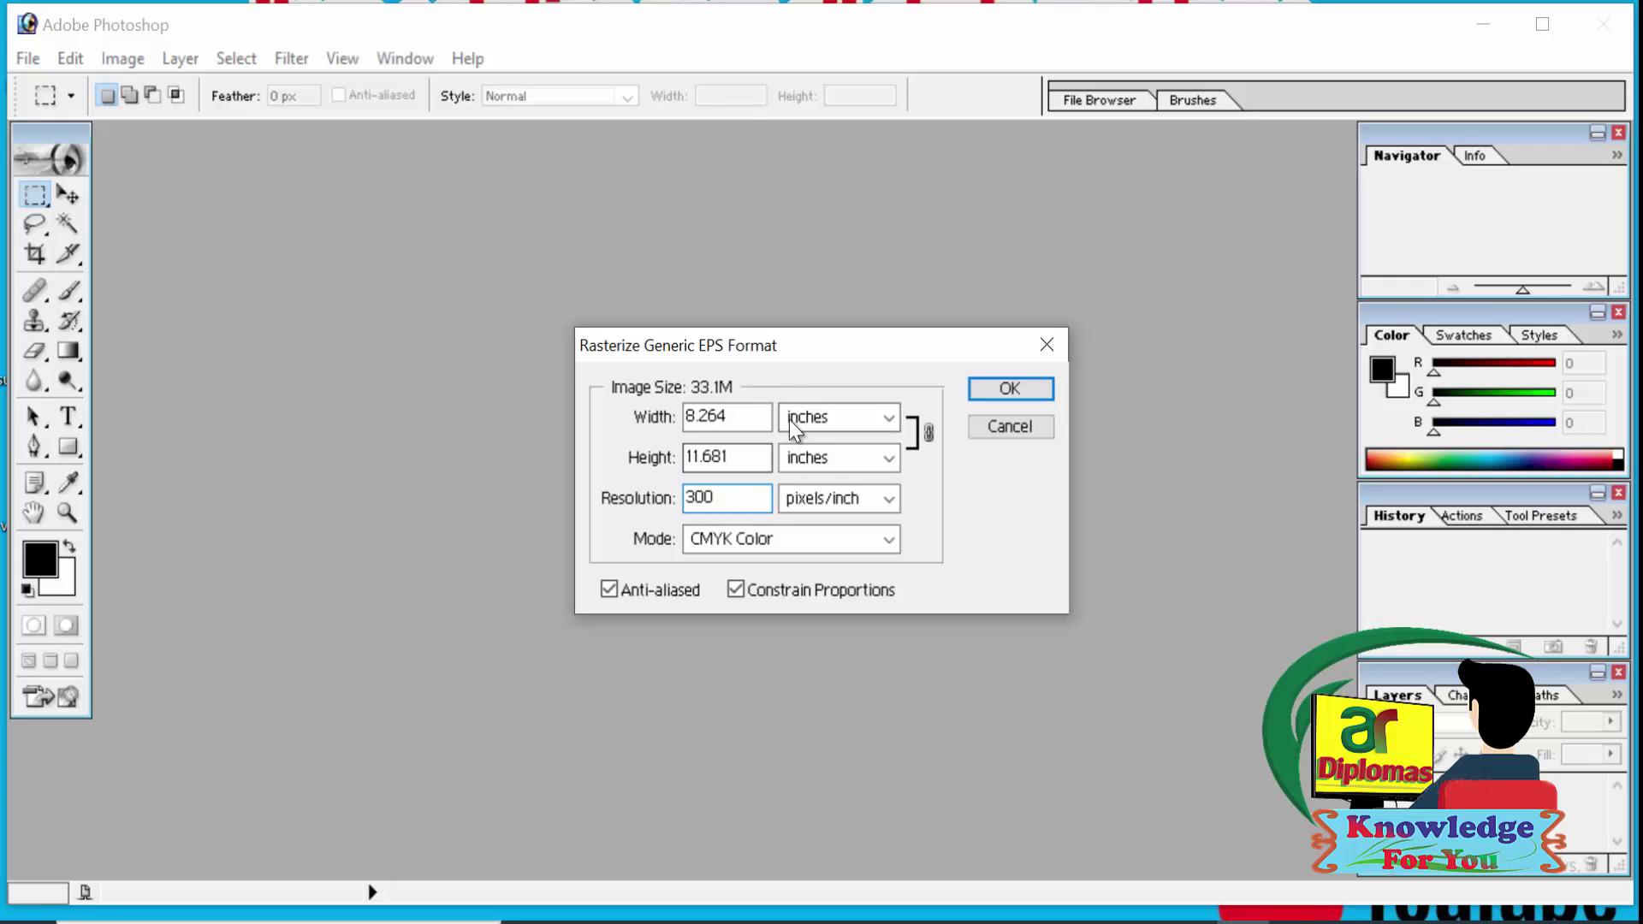
{"action": "left_click", "coordinate": [887, 541]}
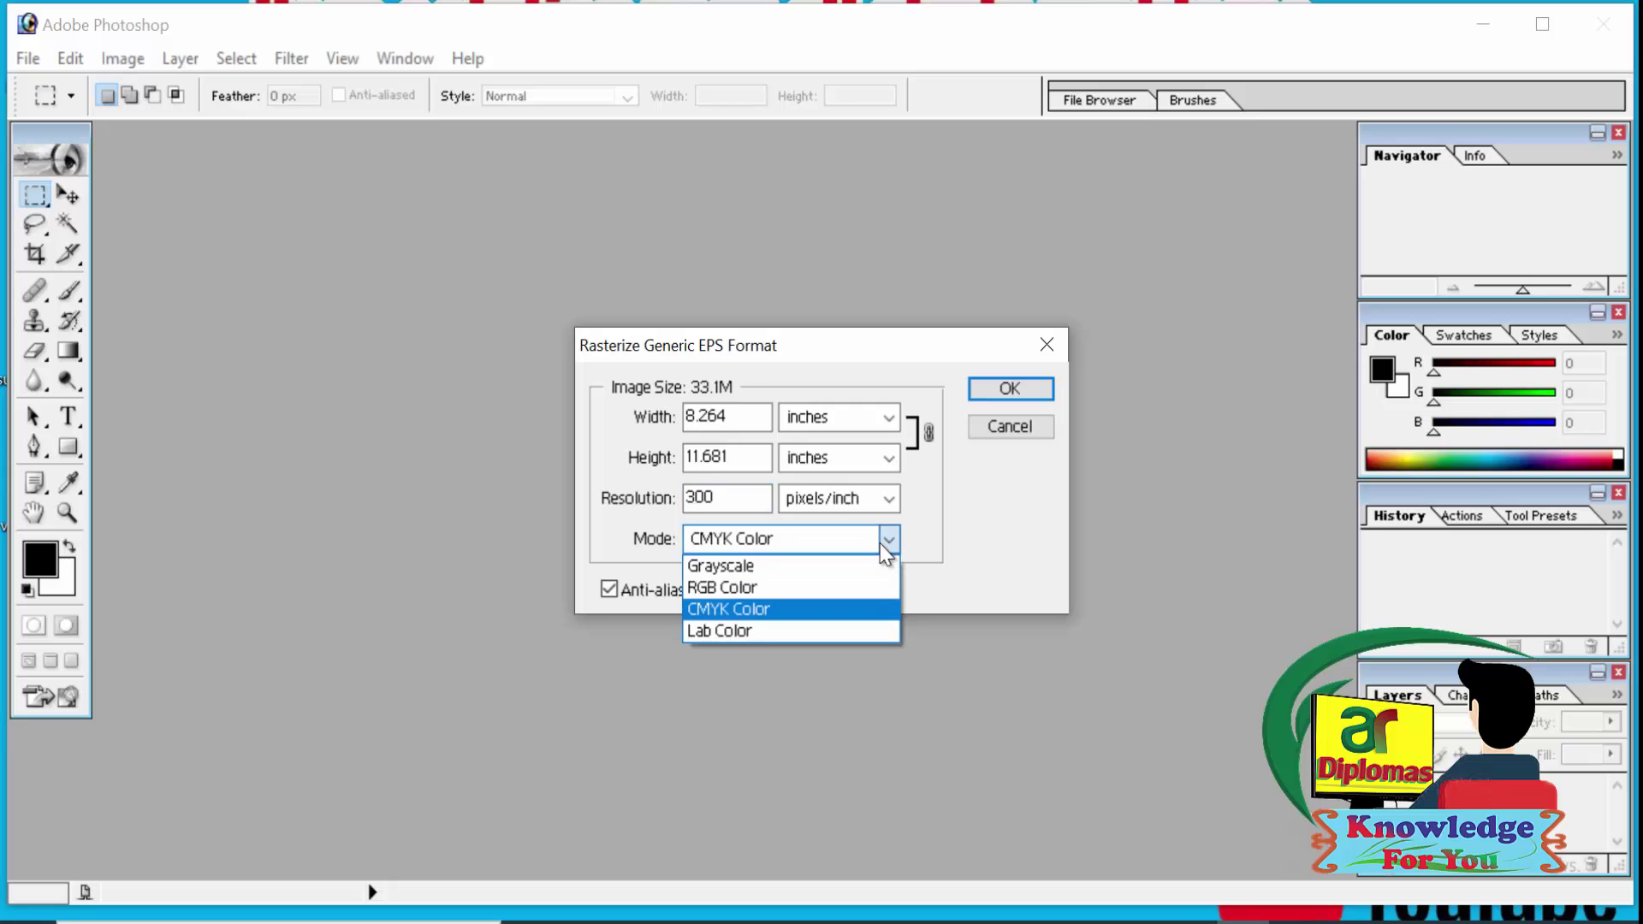
{"action": "left_click", "coordinate": [788, 591]}
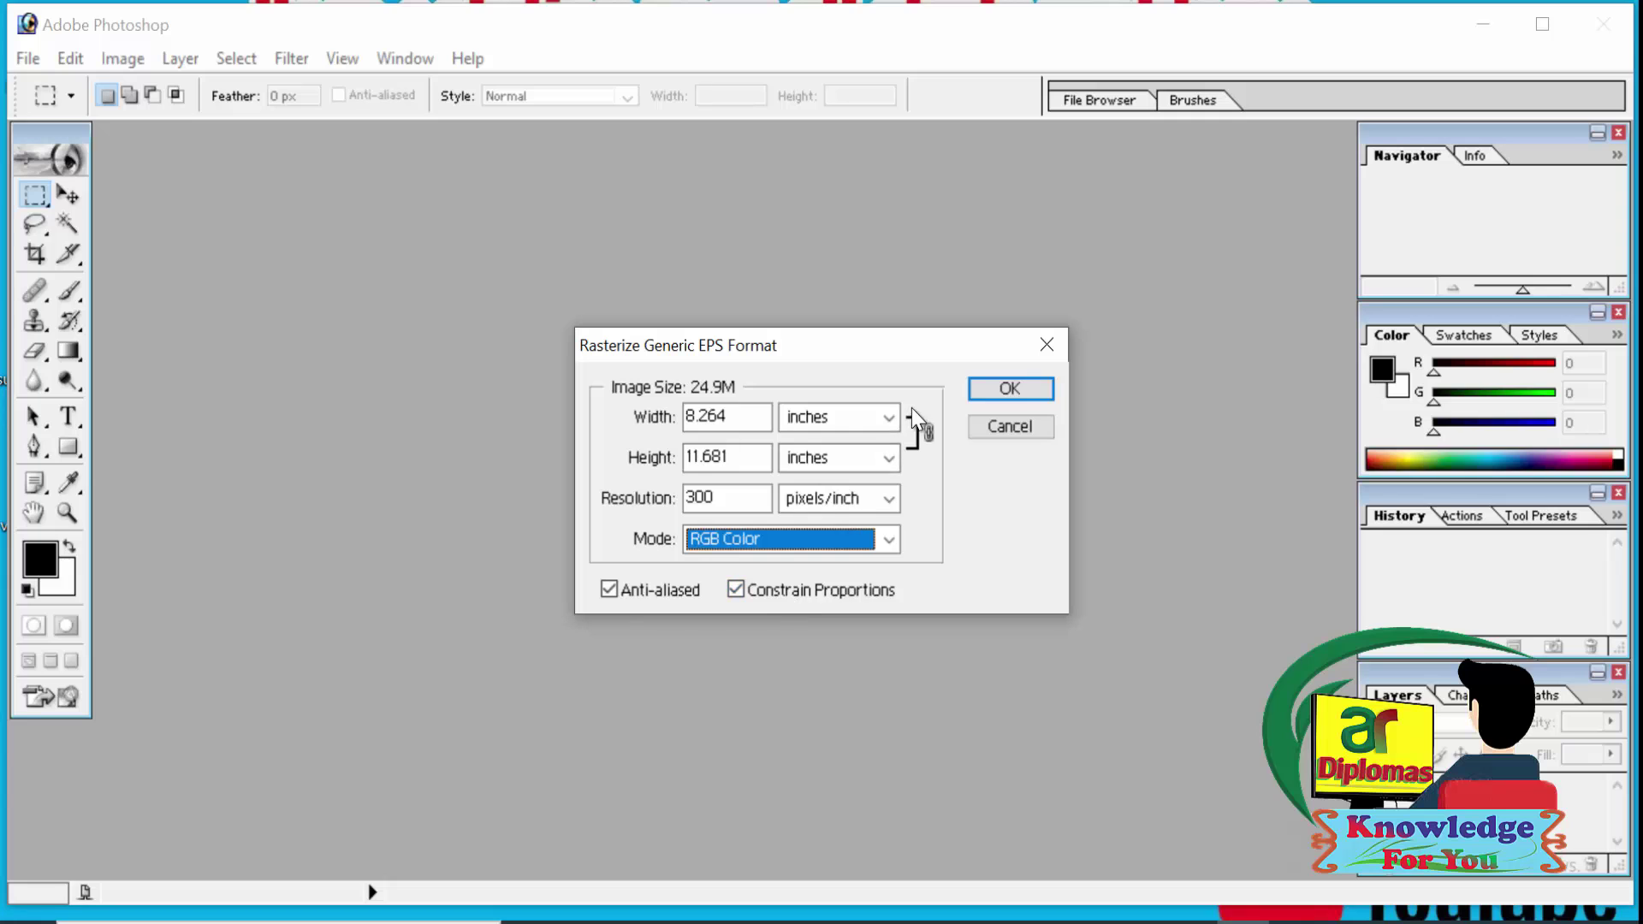
{"action": "left_click", "coordinate": [1009, 393]}
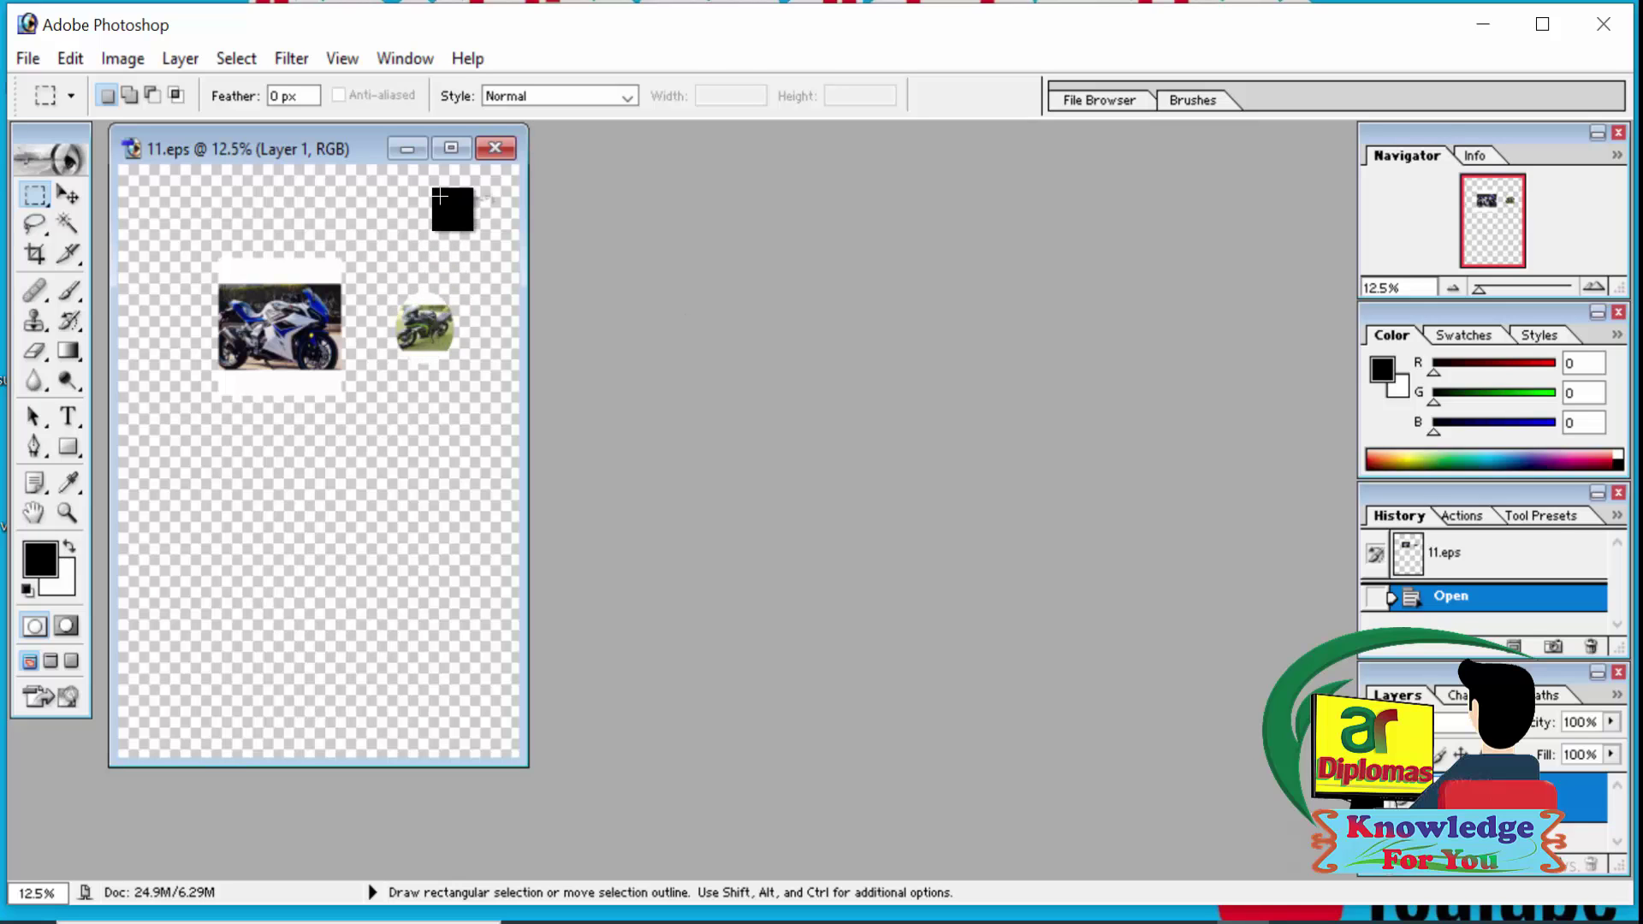
Step: View the Urdu text and motorcycle pictures of "11.eps" enlarged to 50% without the surrounding palettes, and return to InPage
{"action": "left_click", "coordinate": [451, 149]}
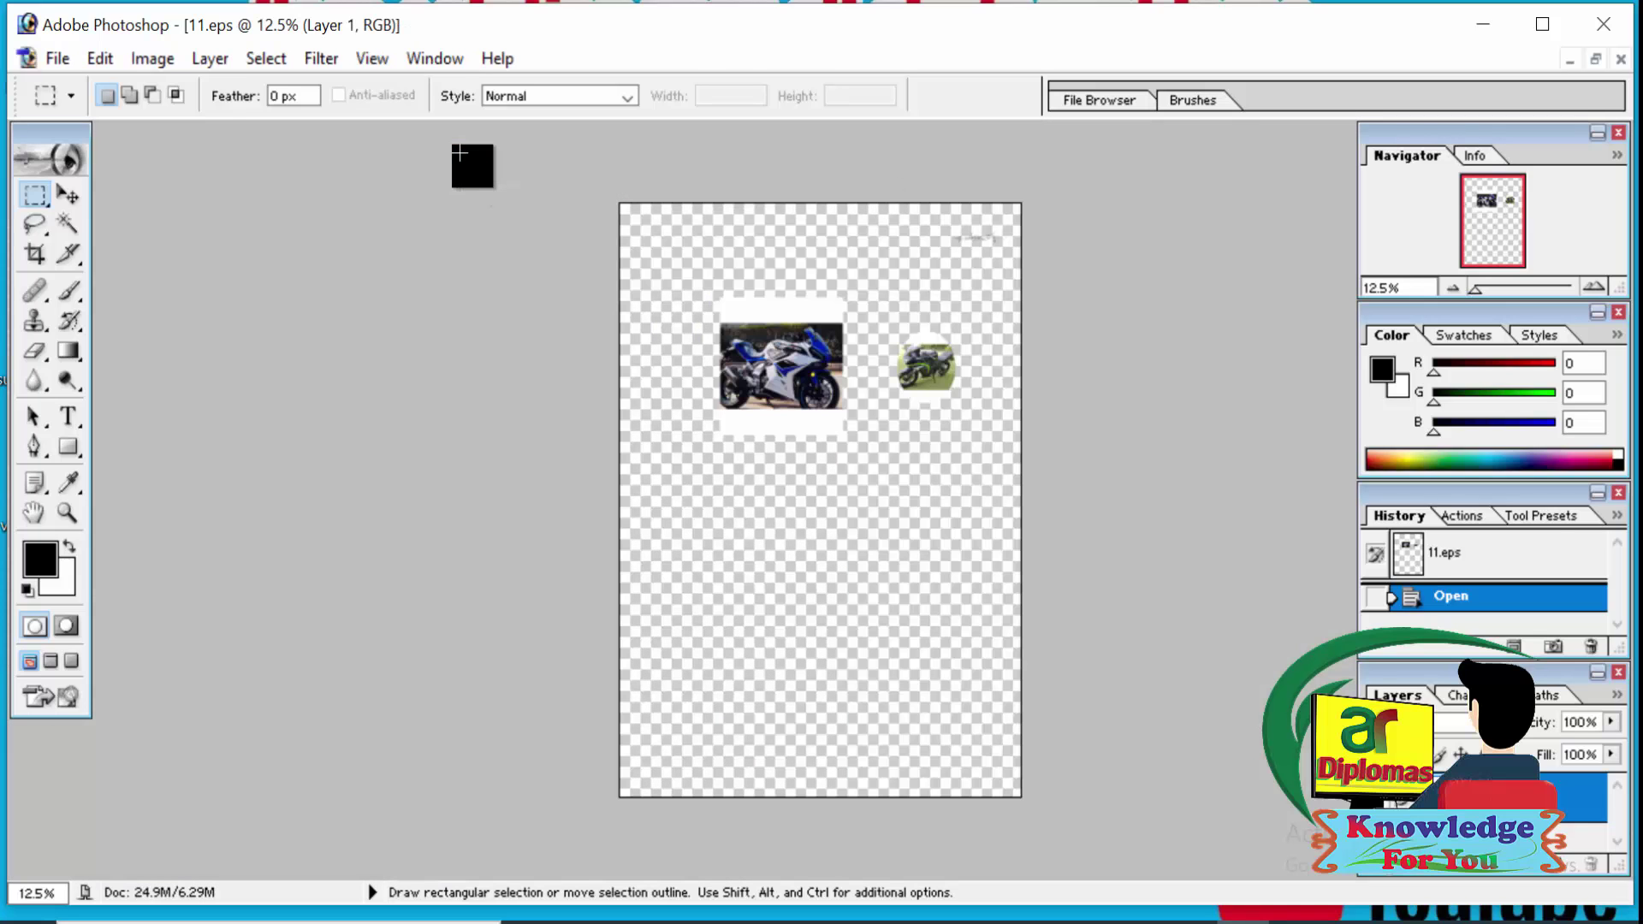
{"action": "key", "text": "ctrl+plus"}
{"action": "key", "text": "ctrl+plus"}
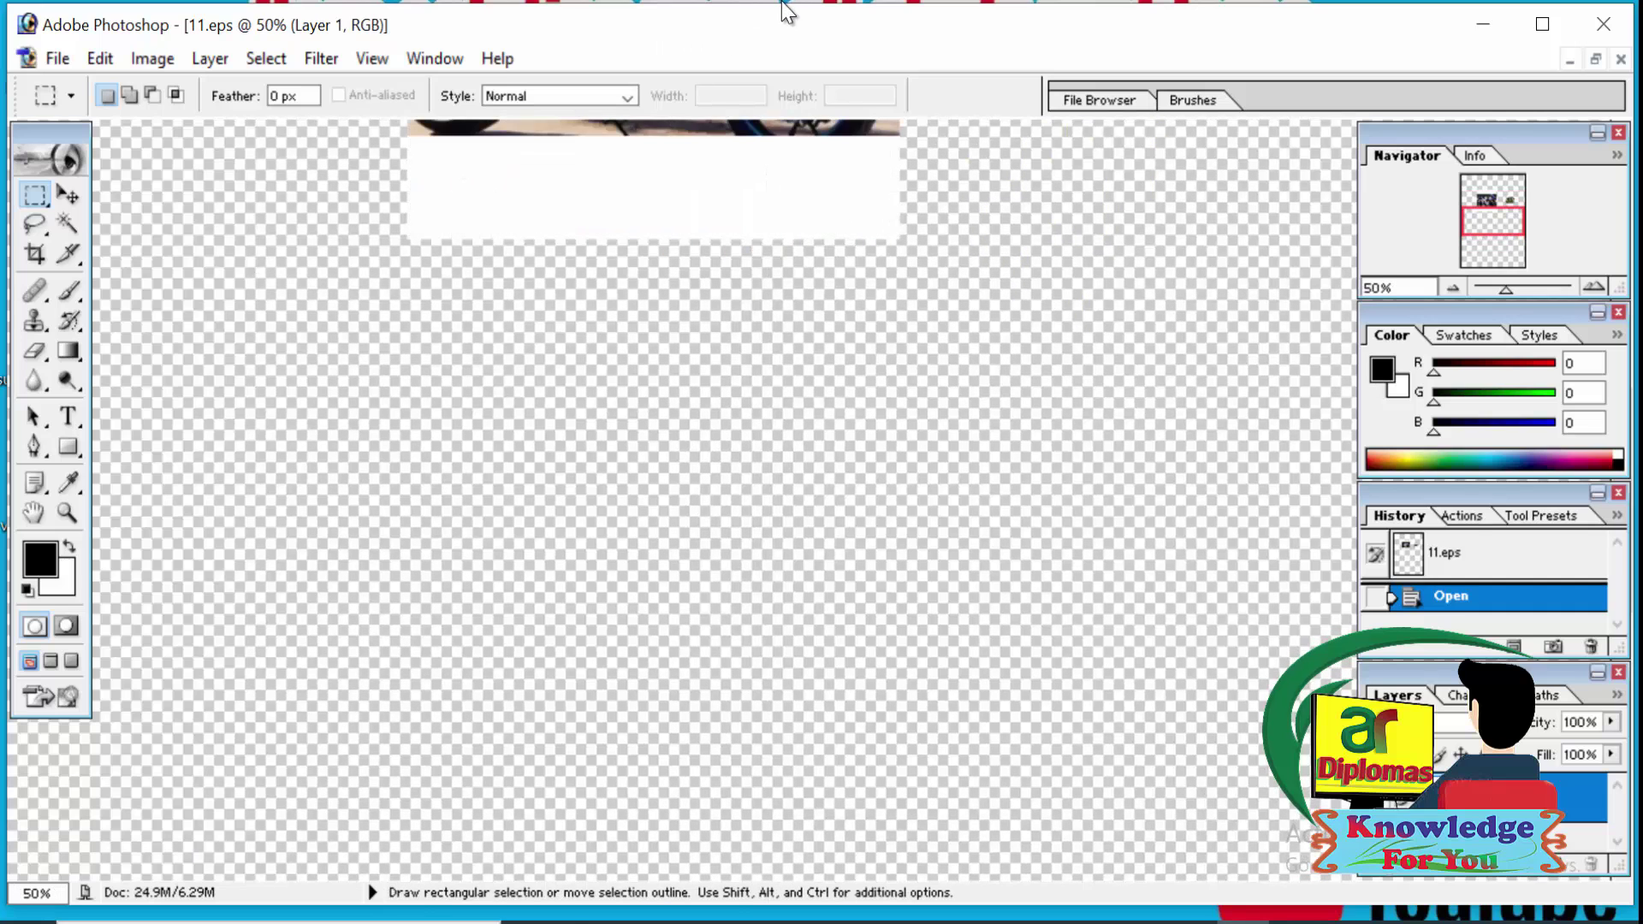
{"action": "key", "text": "space"}
{"action": "left_click_drag", "start_coordinate": [966, 241], "coordinate": [950, 544]}
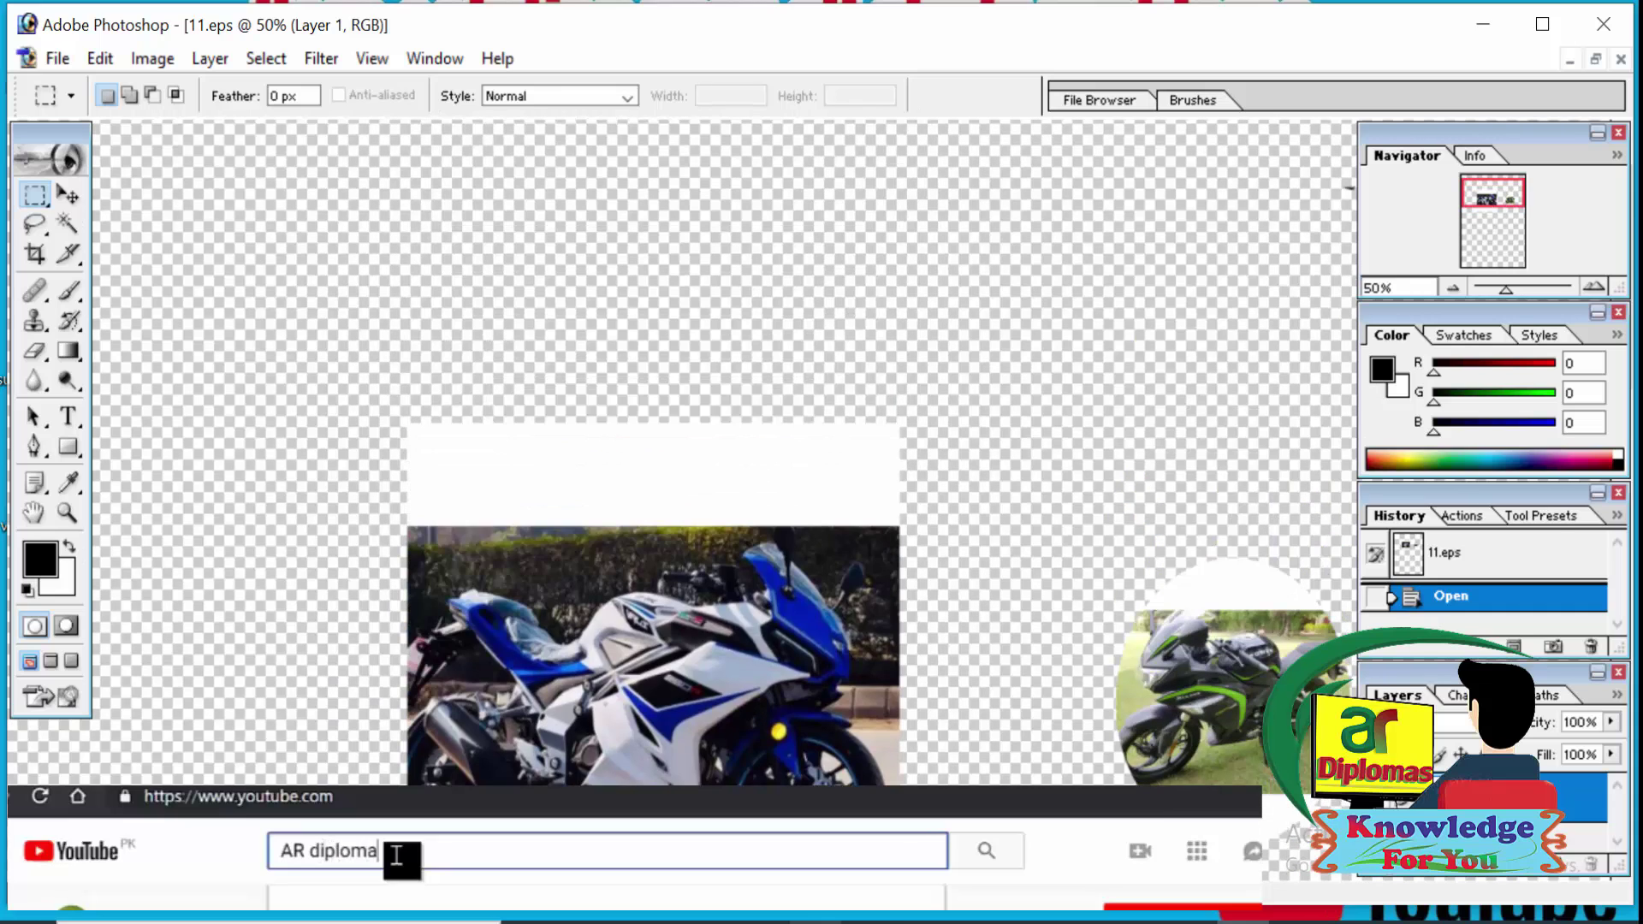
{"action": "key", "text": "Tab"}
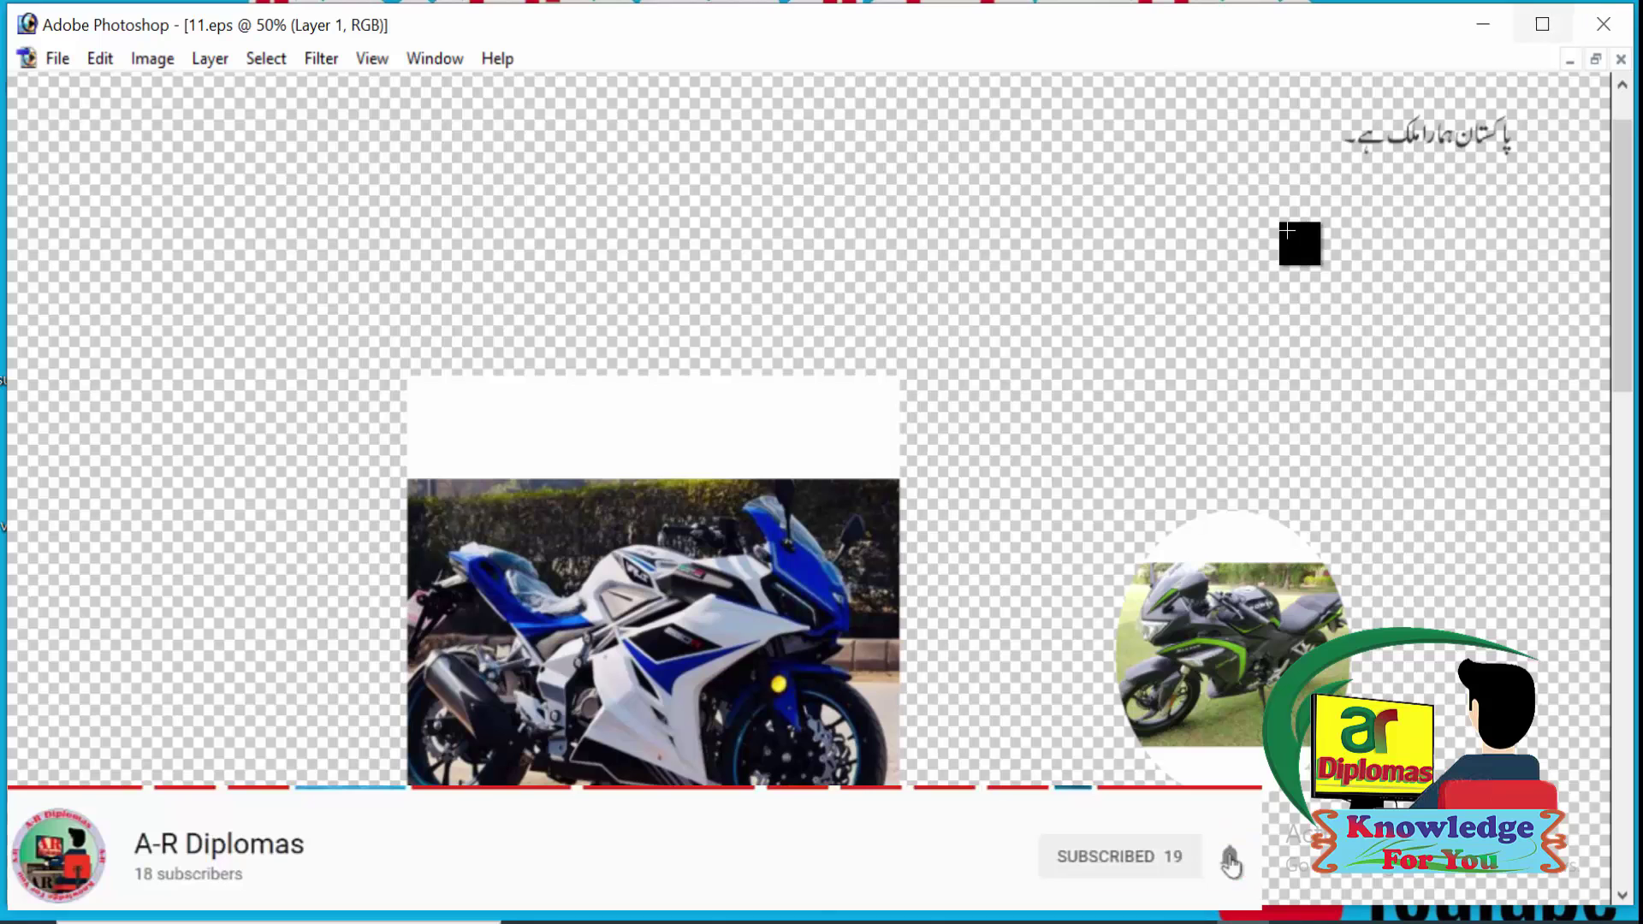
{"action": "left_click", "coordinate": [1503, 44]}
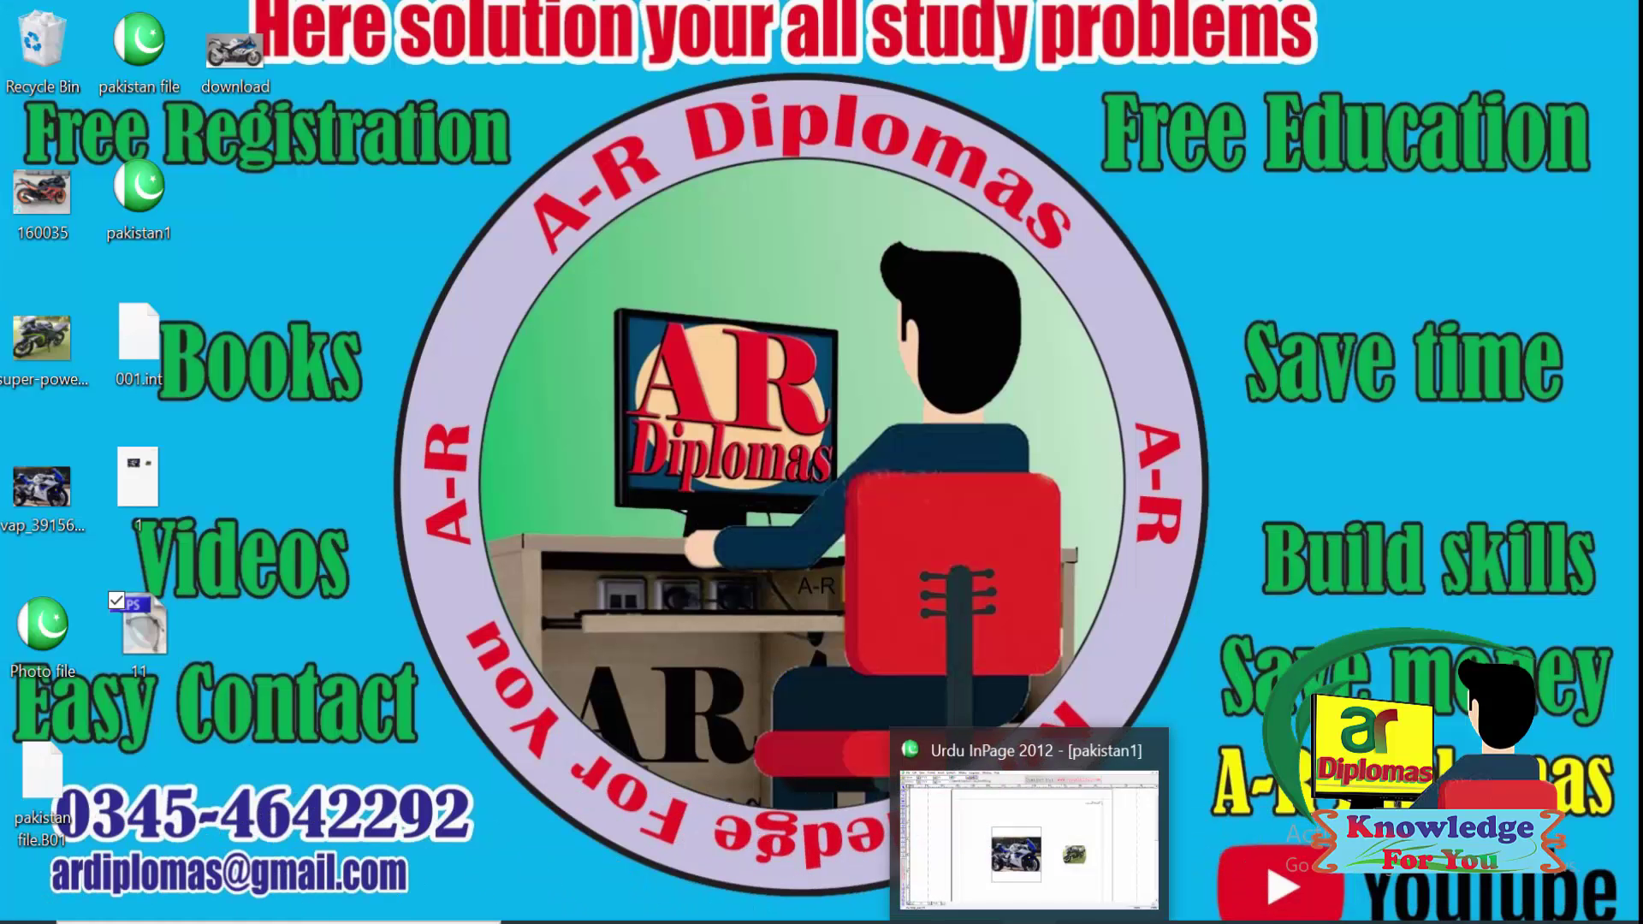
{"action": "left_click", "coordinate": [1029, 922]}
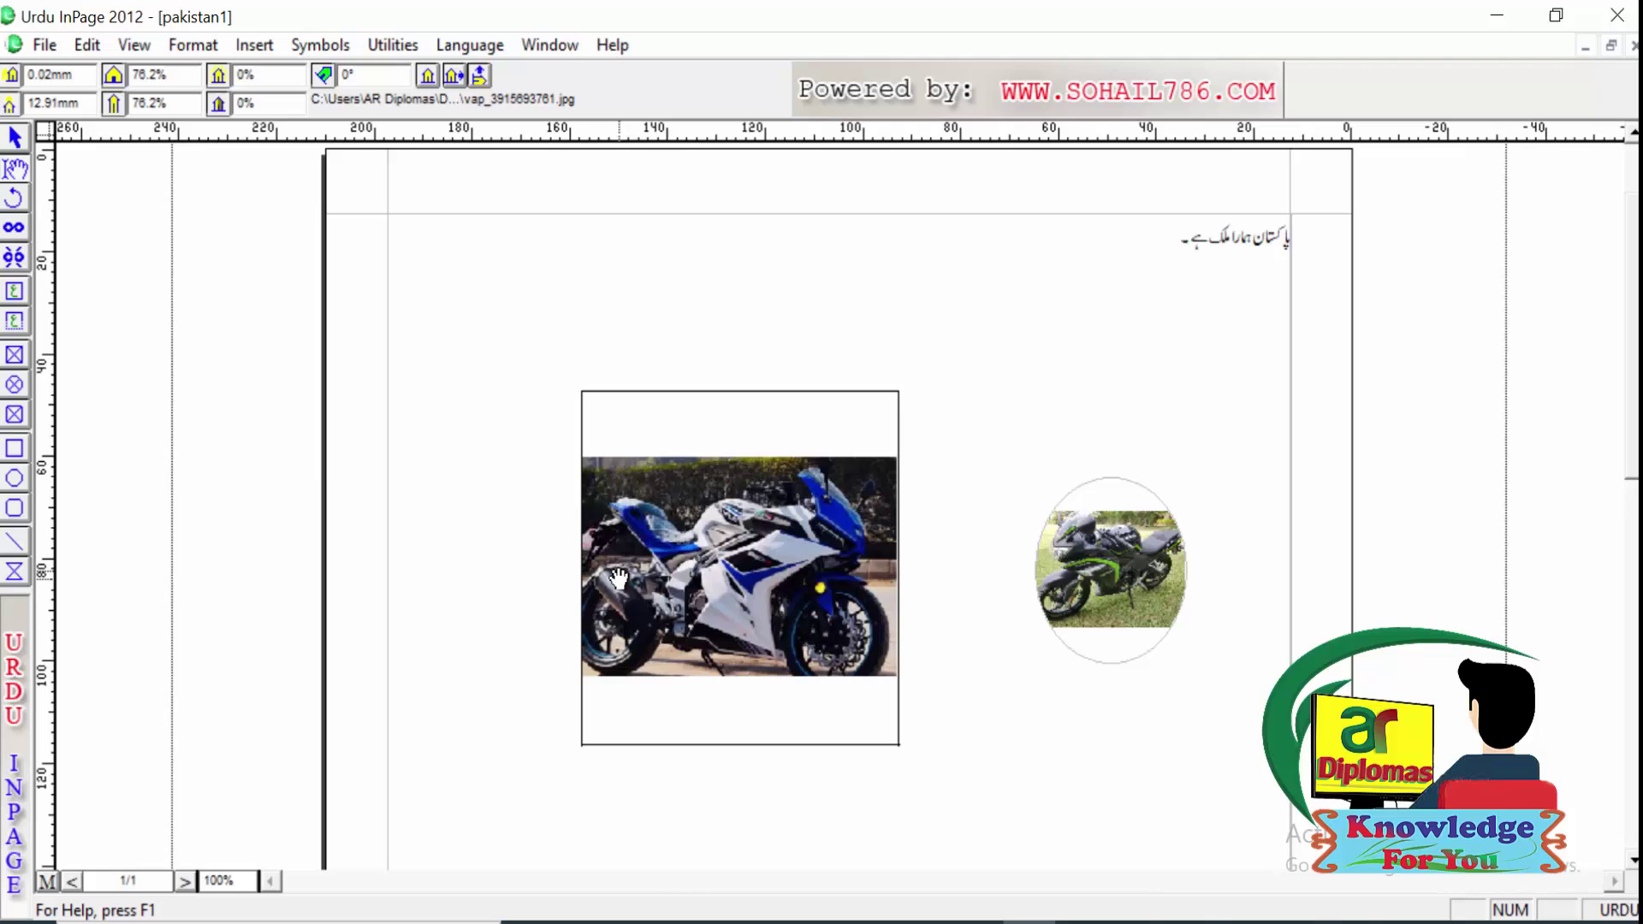
Step: Start printing the document and choose Microsoft Print to PDF as the printer
{"action": "left_click", "coordinate": [53, 39]}
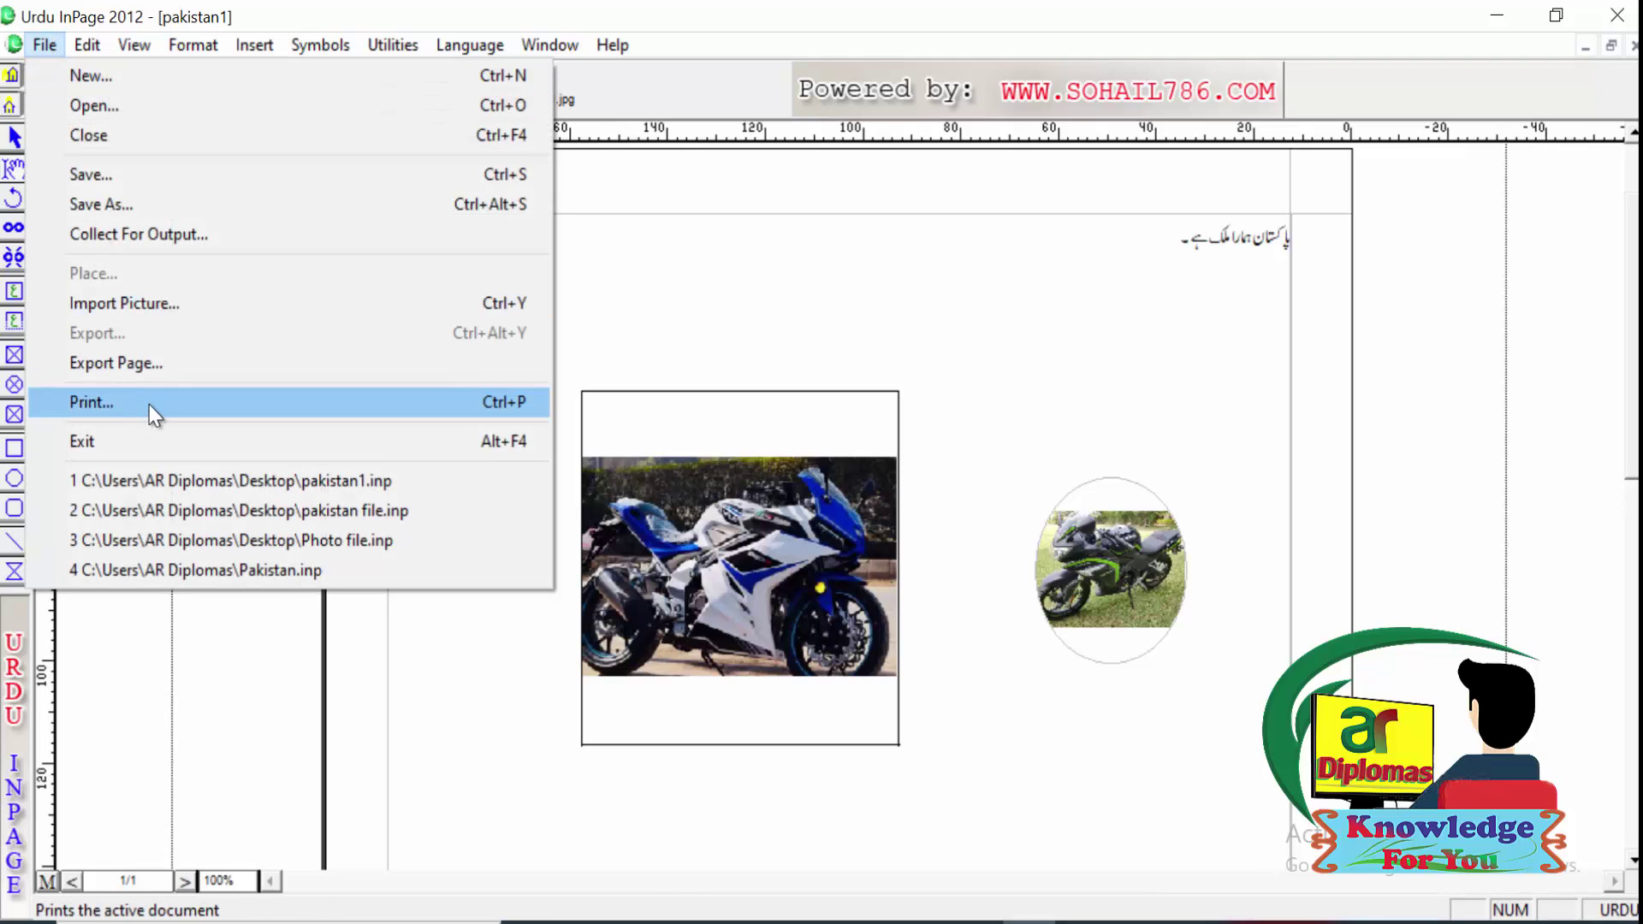
{"action": "left_click", "coordinate": [162, 403]}
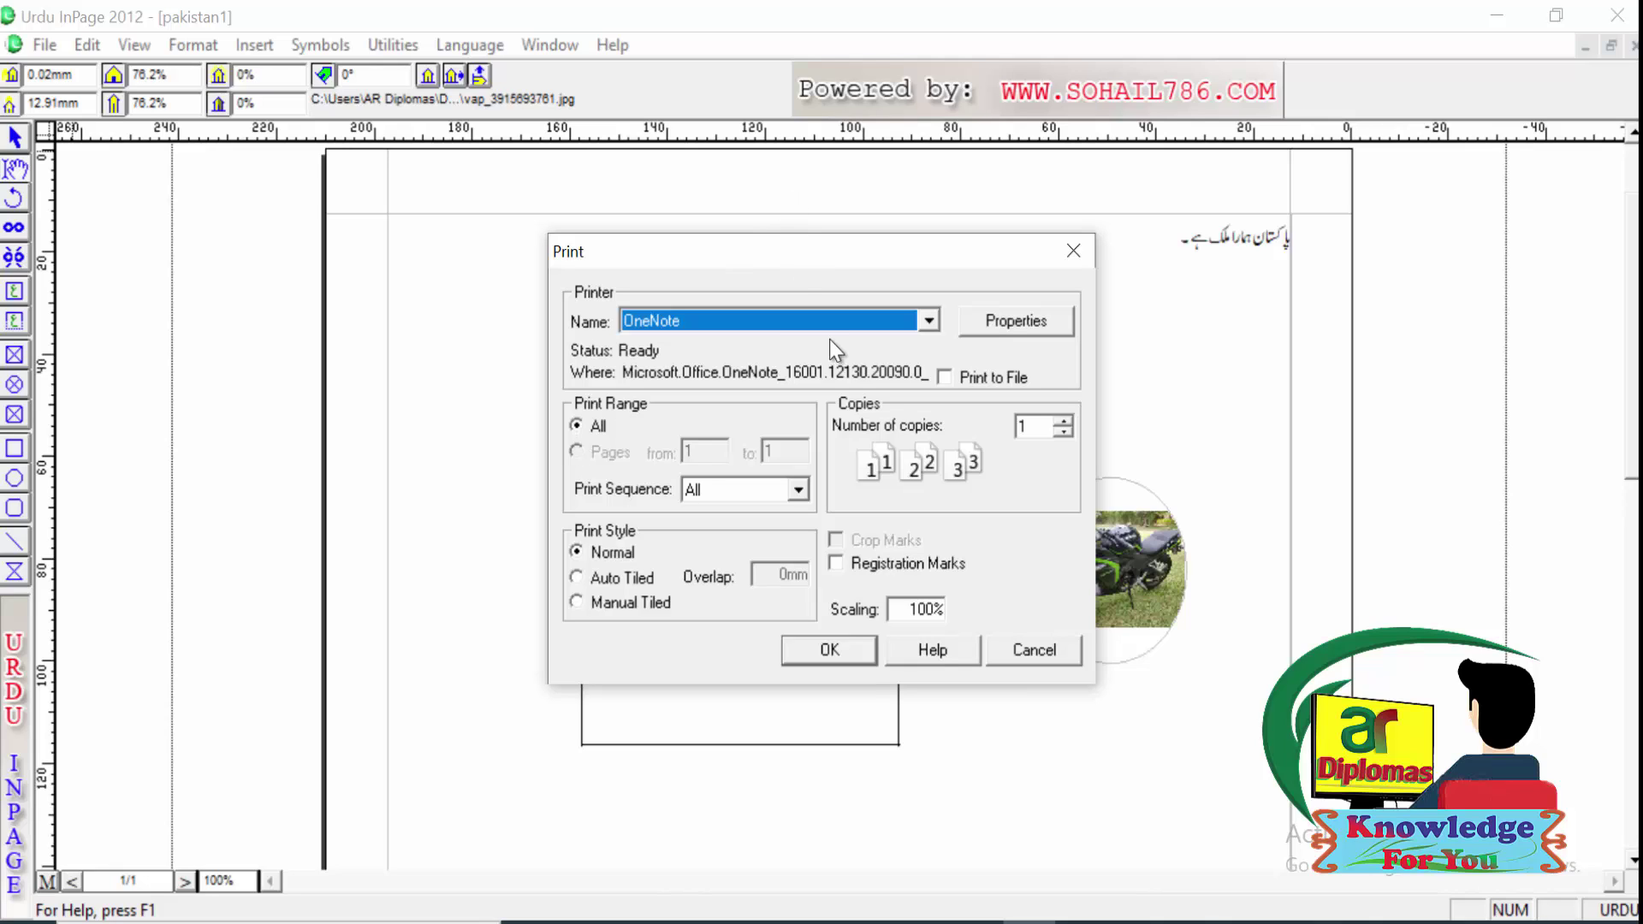
{"action": "left_click", "coordinate": [928, 322]}
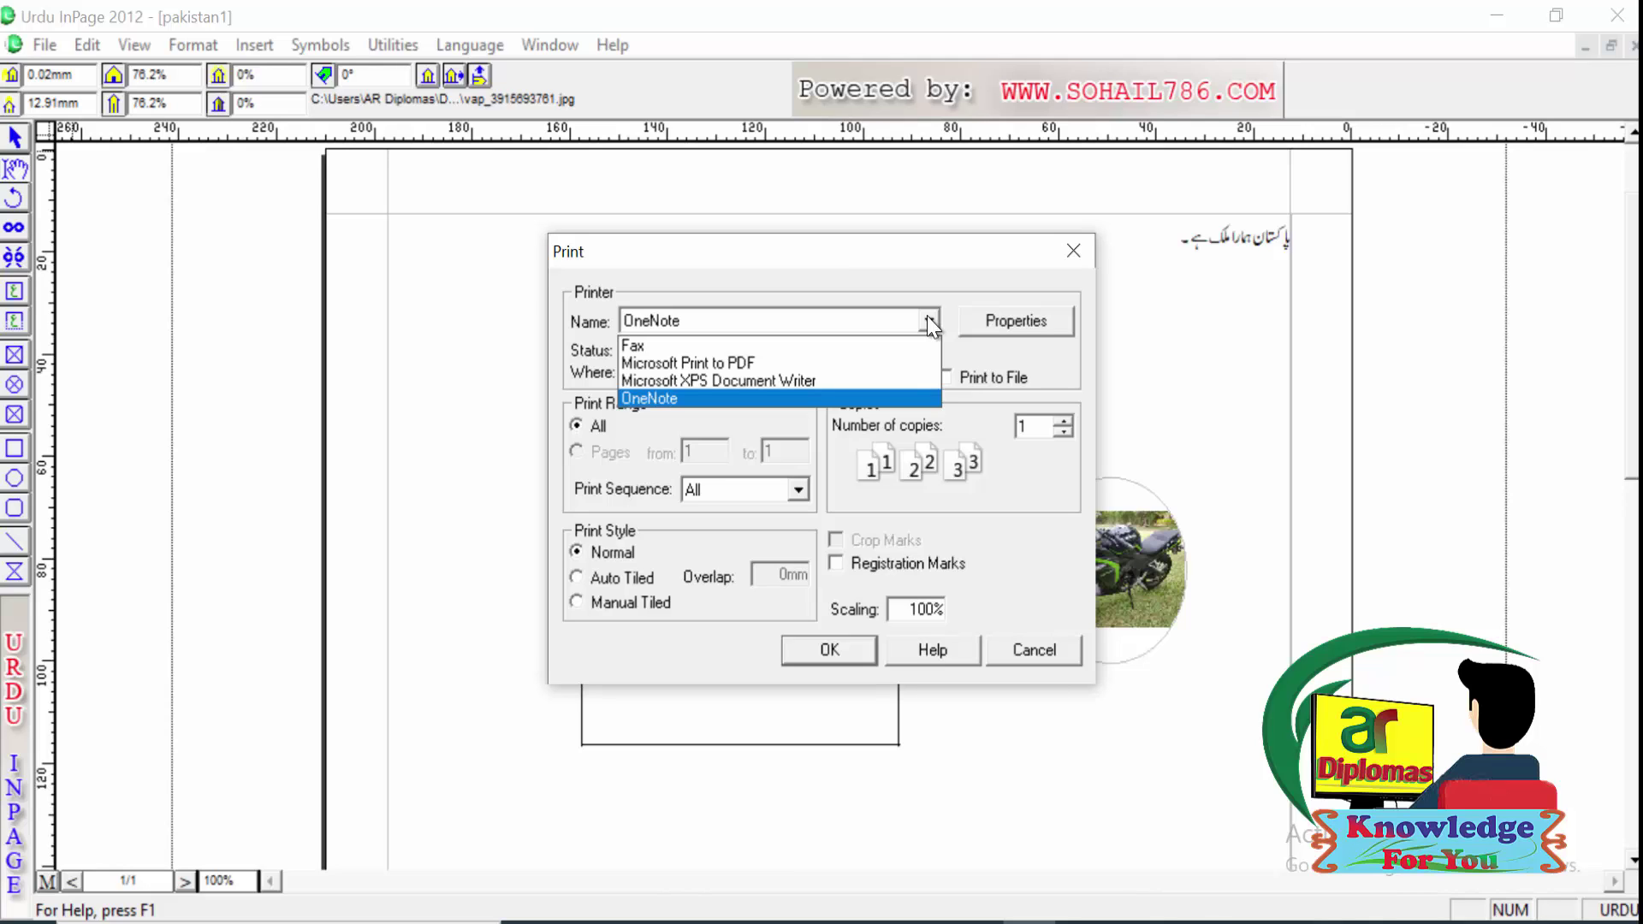
{"action": "left_click", "coordinate": [789, 361]}
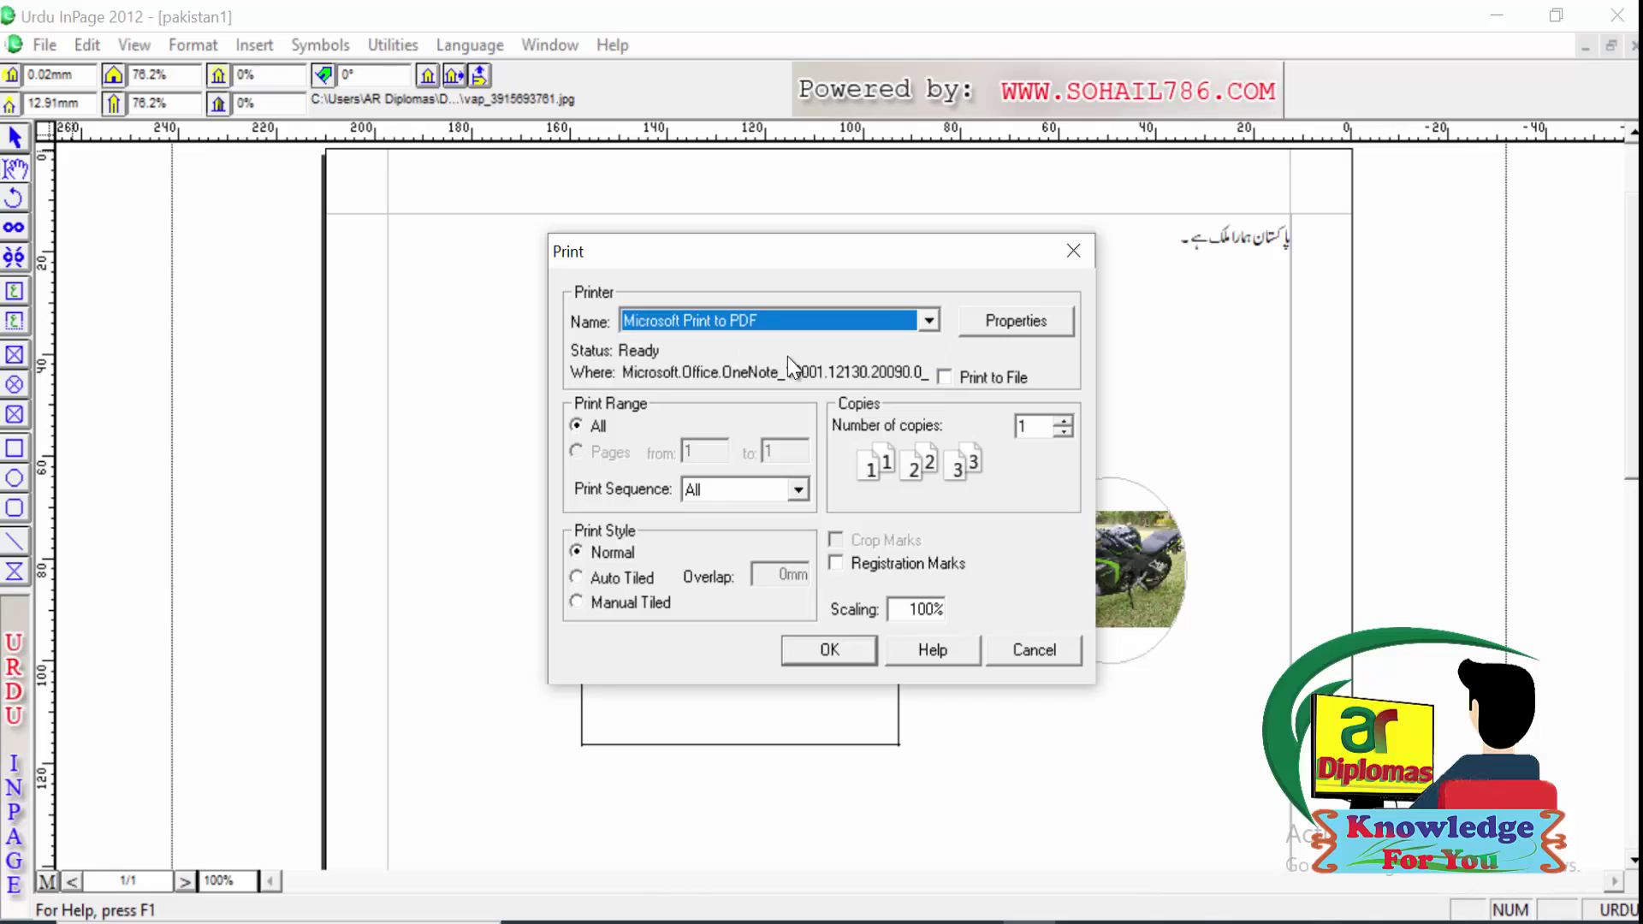
Step: Review the PDF printer's orientation and advanced paper size choices, keeping Portrait and Letter, and accept the printer properties
{"action": "left_click", "coordinate": [1000, 322]}
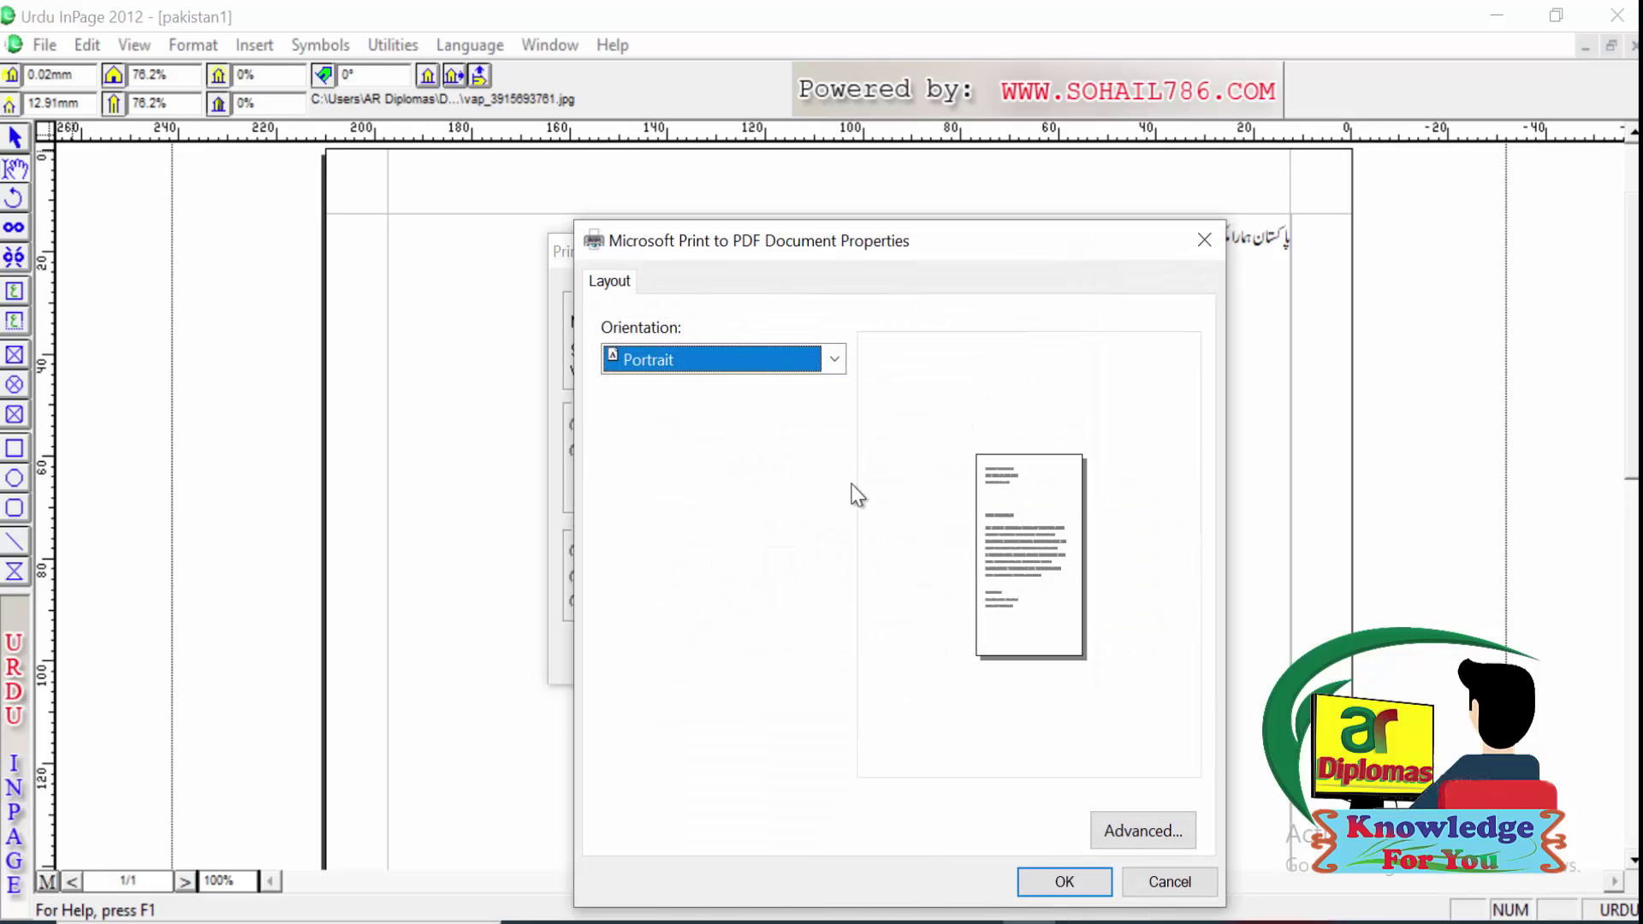
{"action": "left_click", "coordinate": [833, 360]}
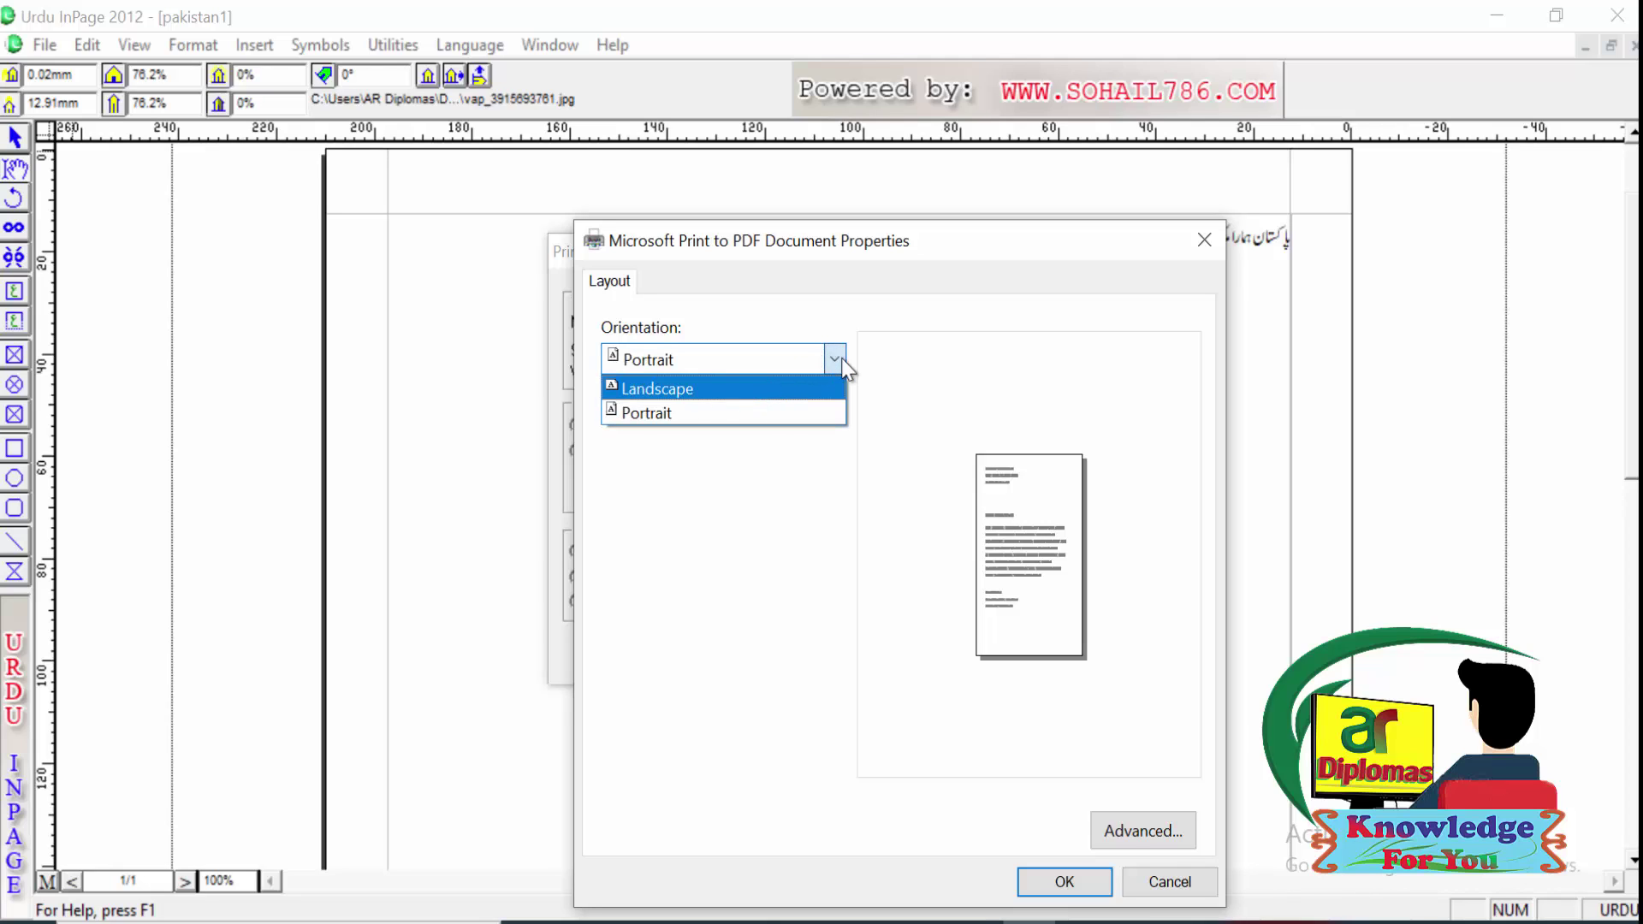
{"action": "left_click", "coordinate": [841, 358]}
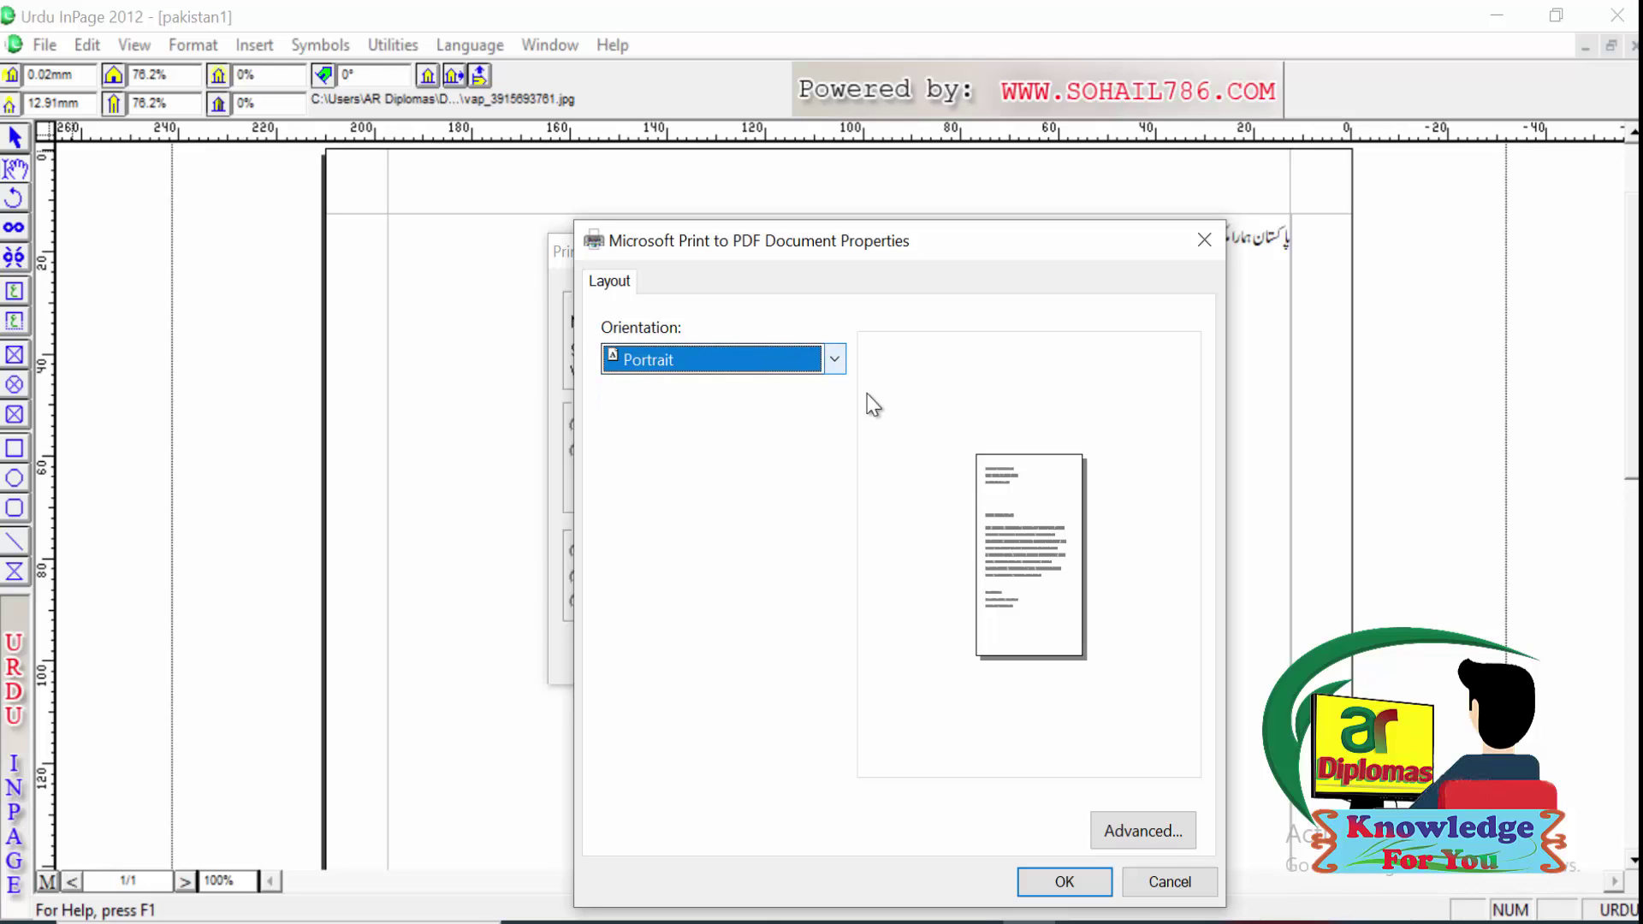
{"action": "left_click", "coordinate": [1133, 820]}
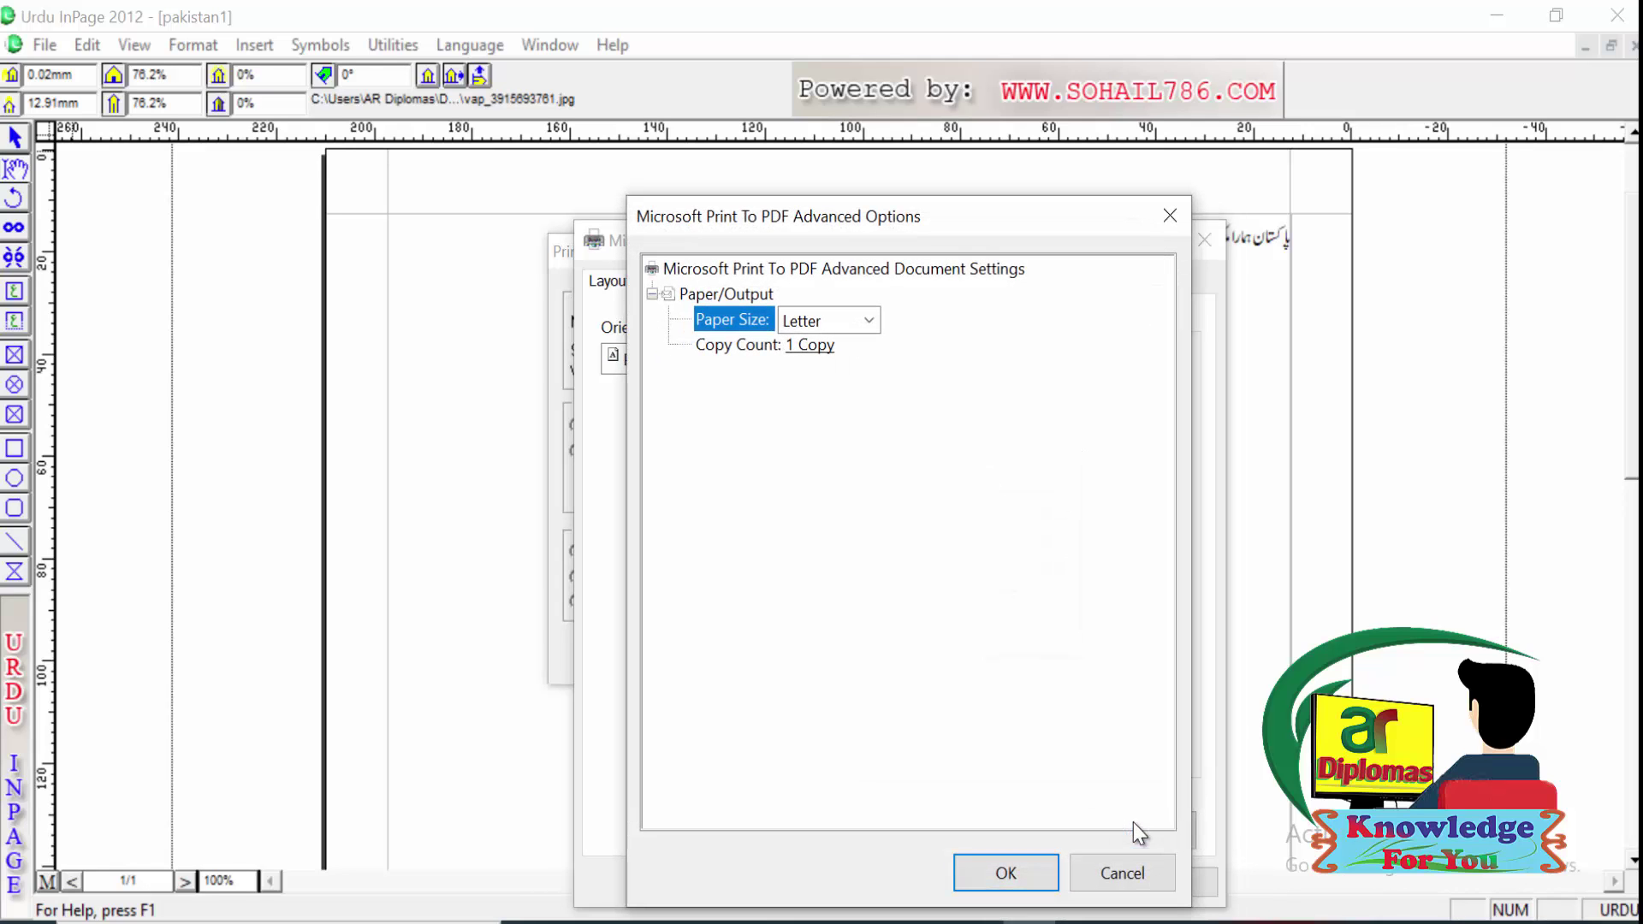
{"action": "left_click", "coordinate": [862, 325]}
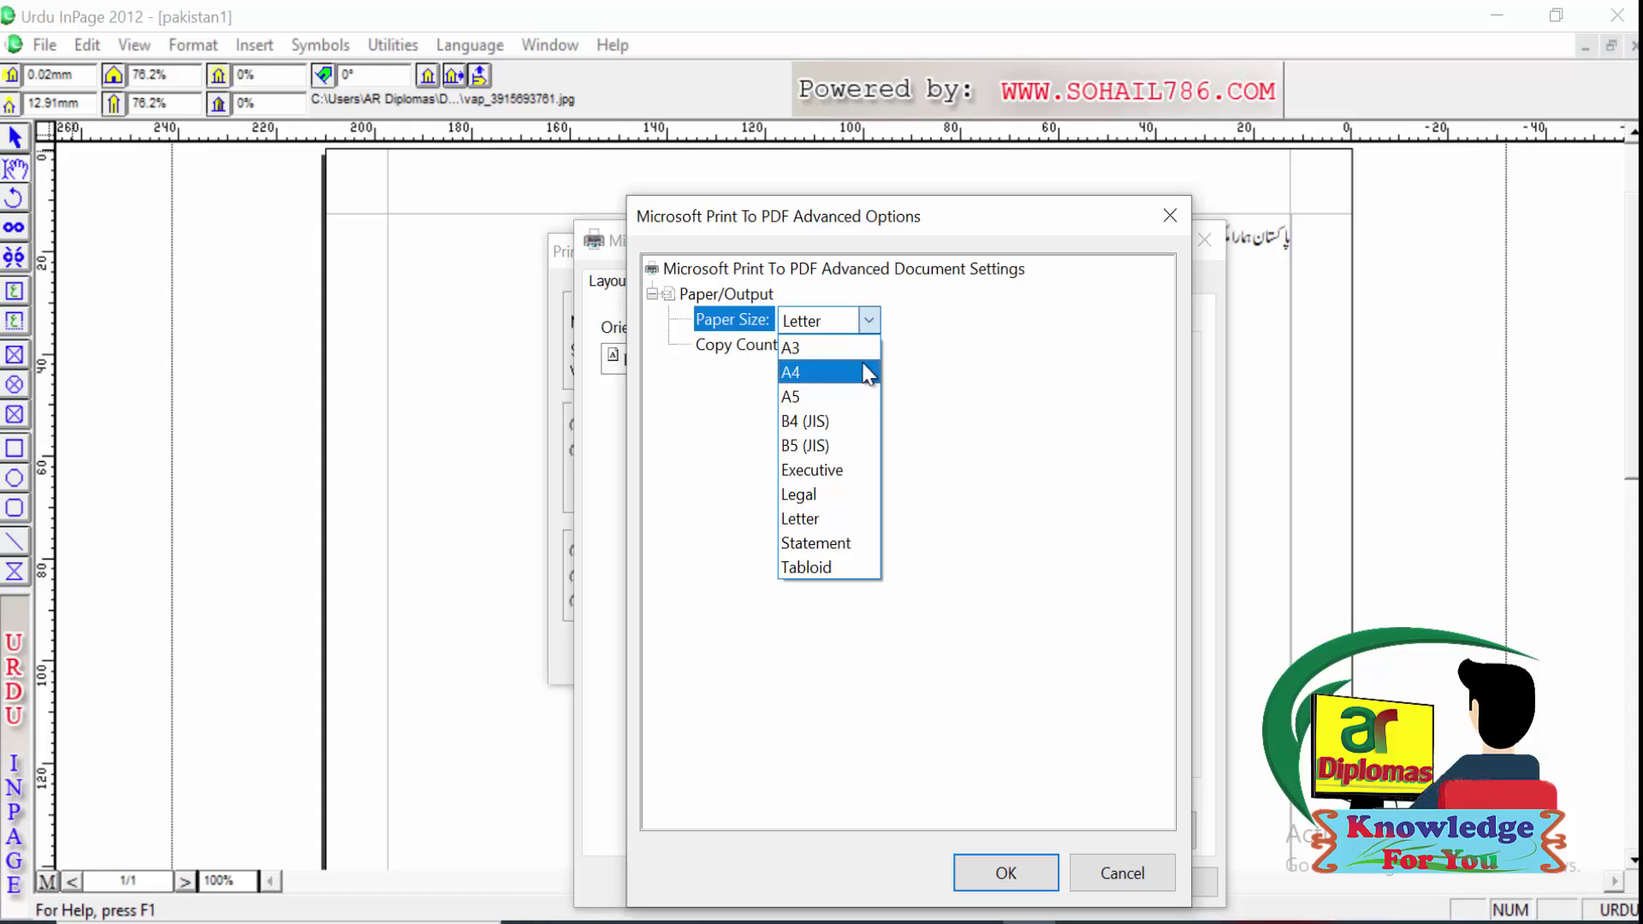
{"action": "left_click", "coordinate": [867, 328]}
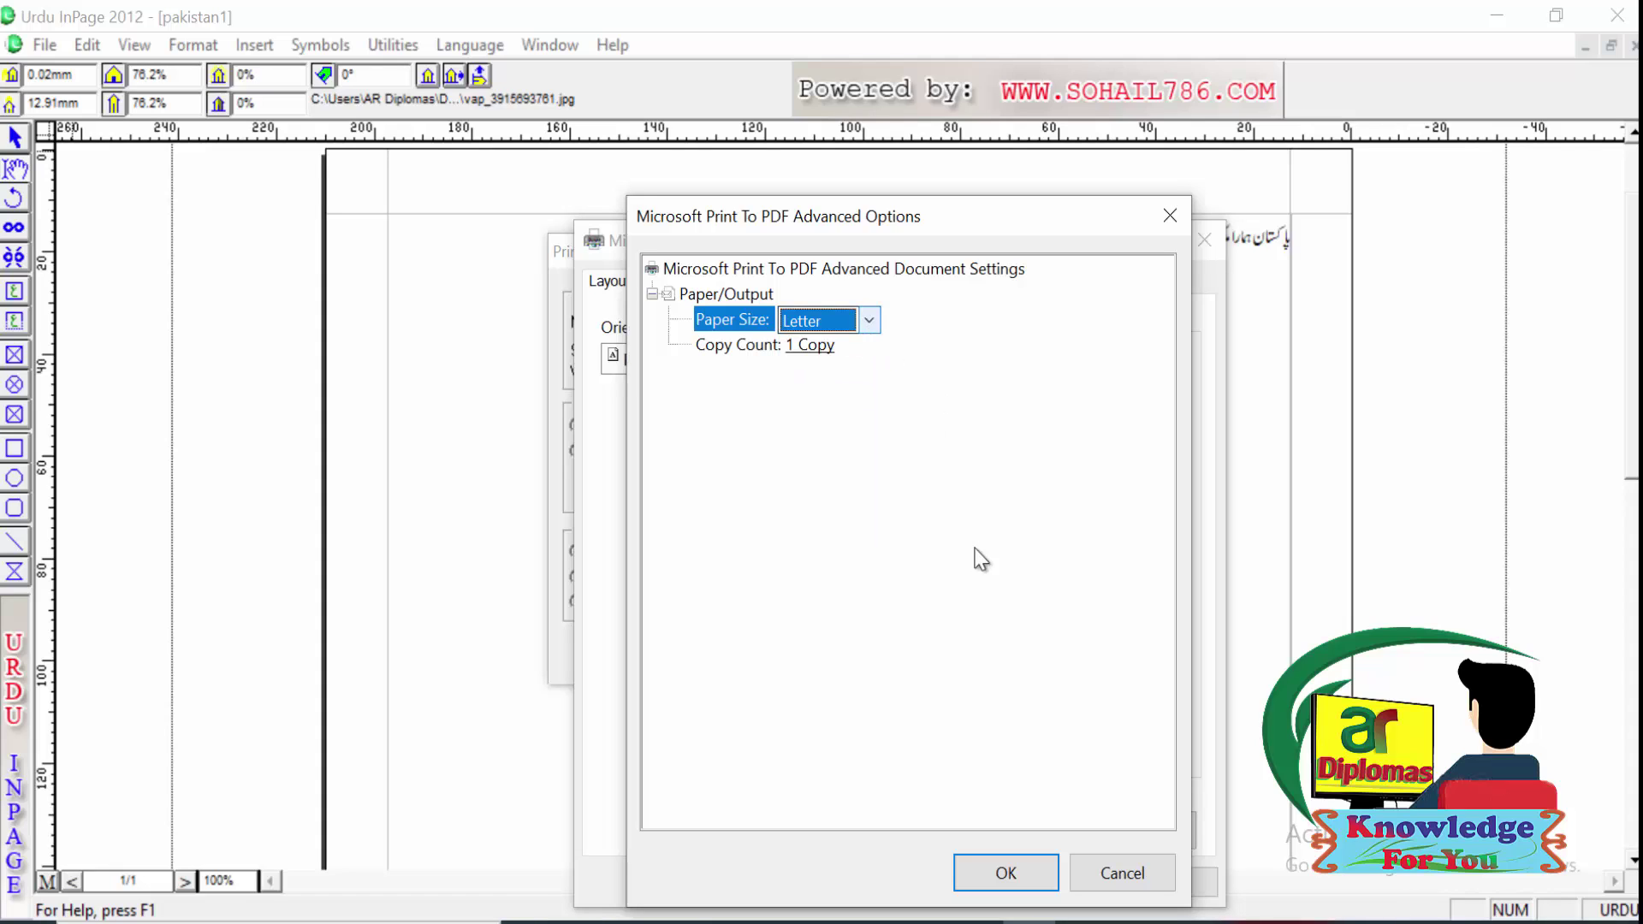
{"action": "left_click", "coordinate": [1005, 873]}
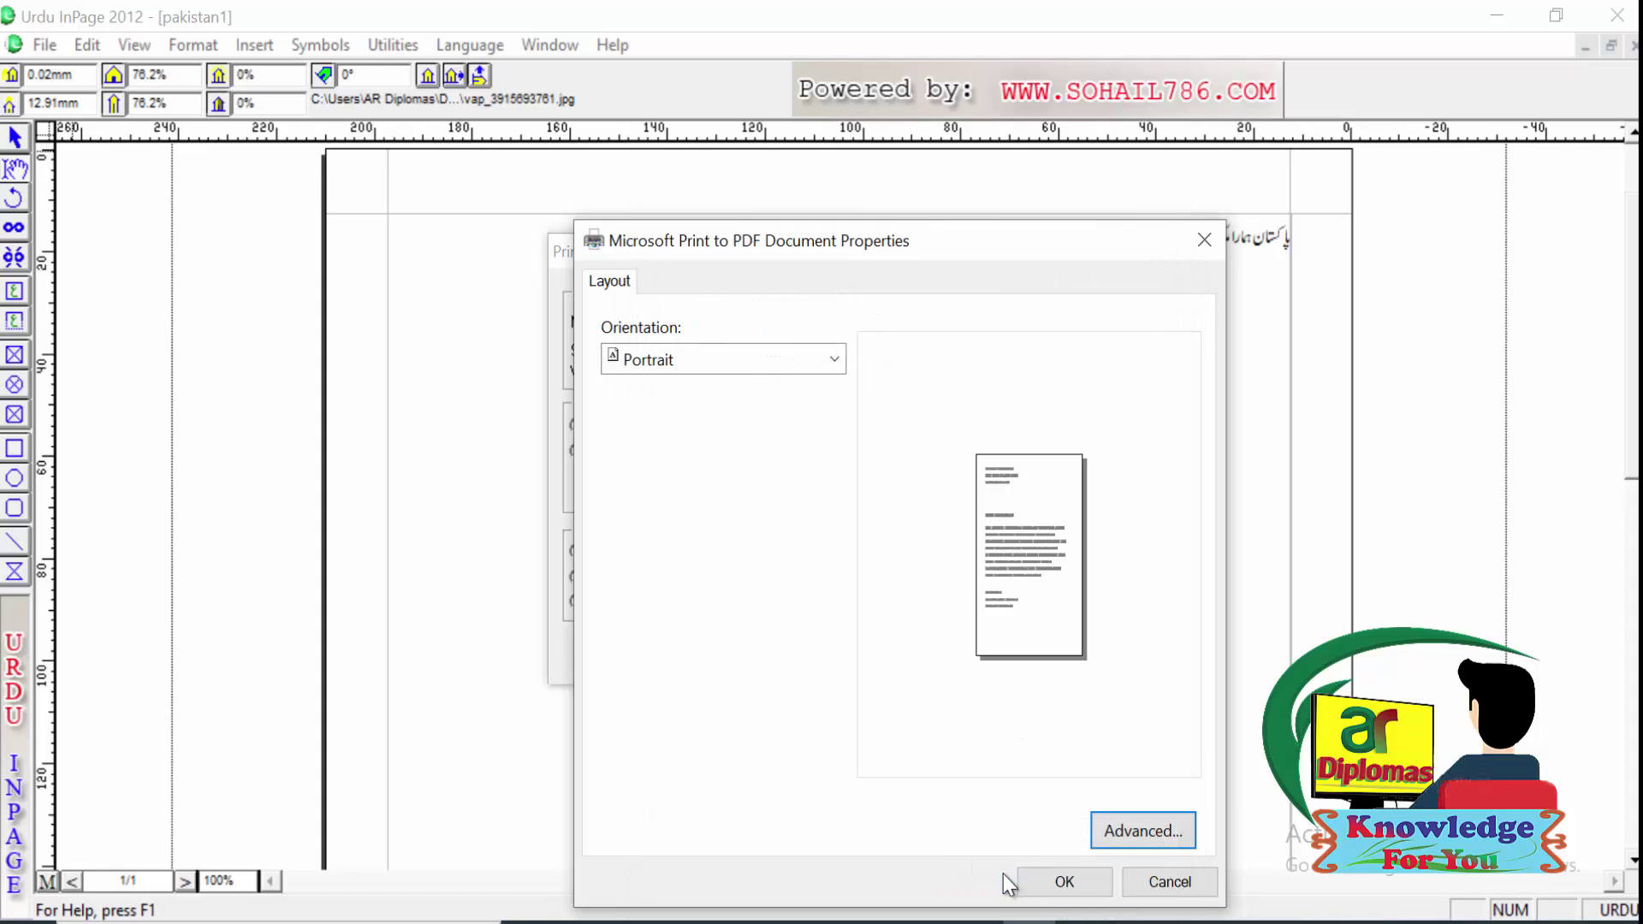
{"action": "left_click", "coordinate": [1053, 886]}
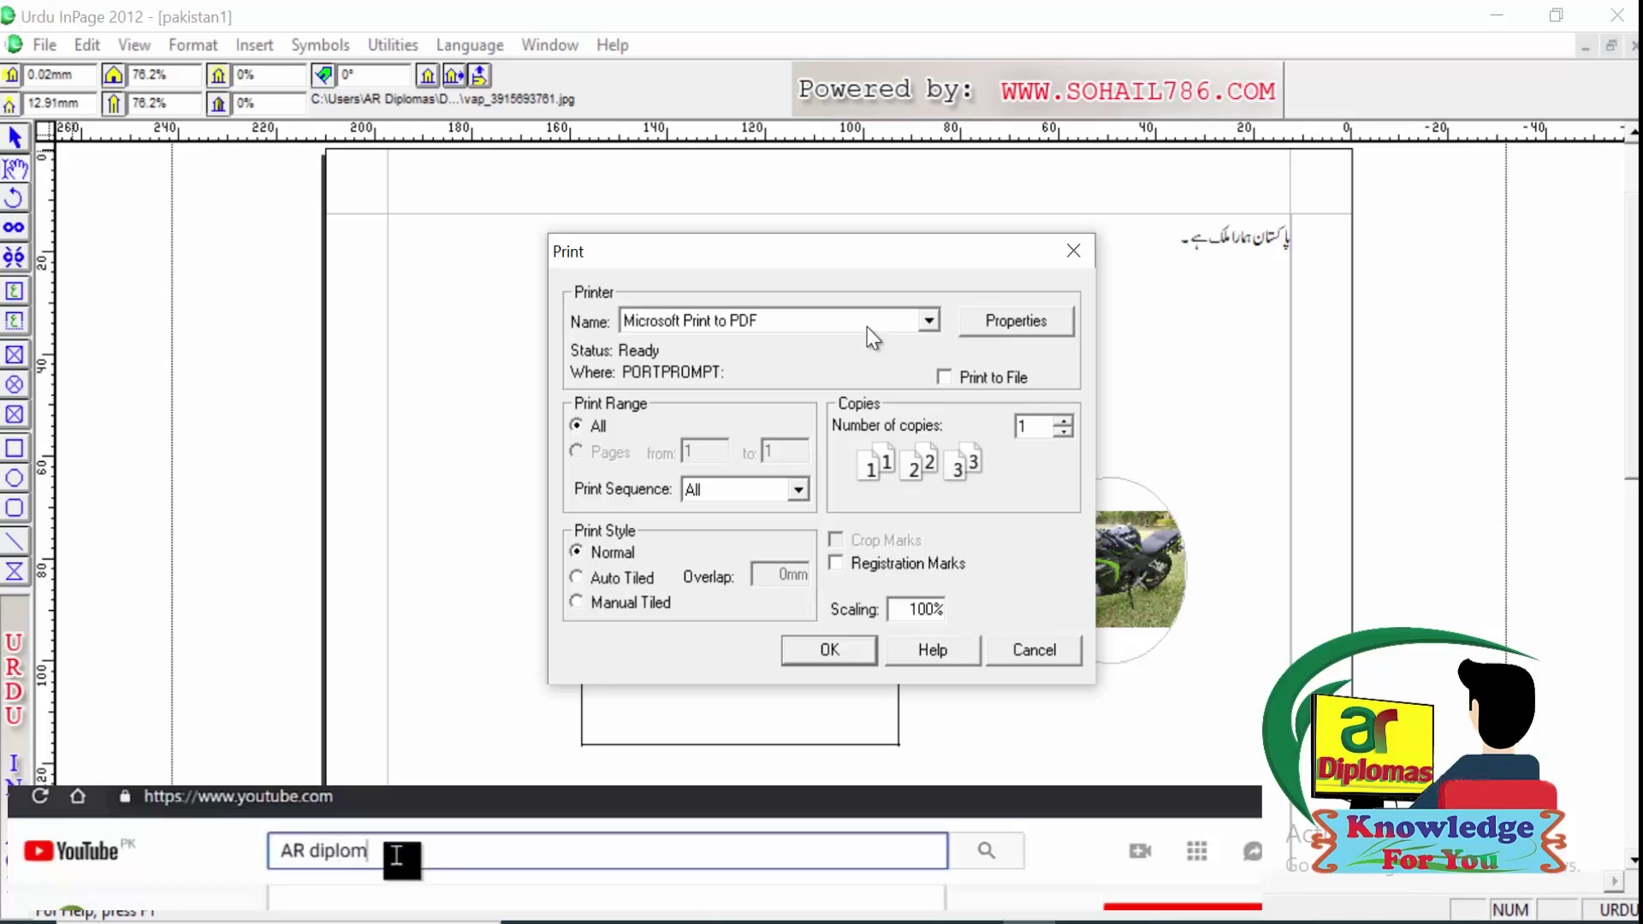
Step: Look through the available printers, keep Microsoft Print to PDF, and close the print settings without printing
{"action": "left_click", "coordinate": [926, 320]}
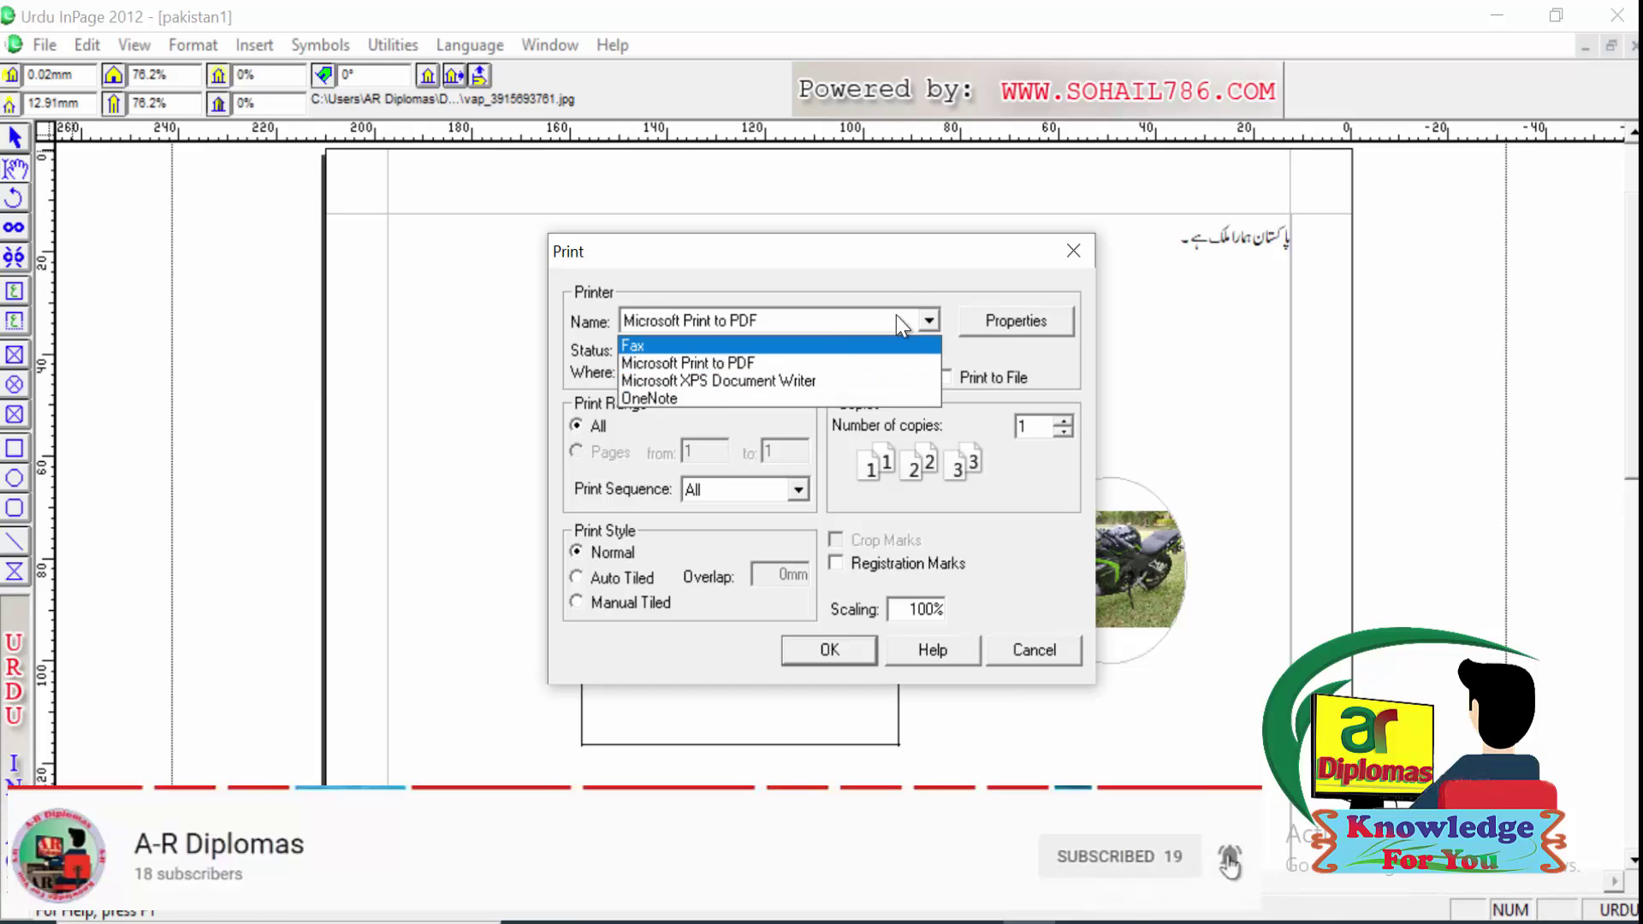
{"action": "left_click", "coordinate": [938, 317]}
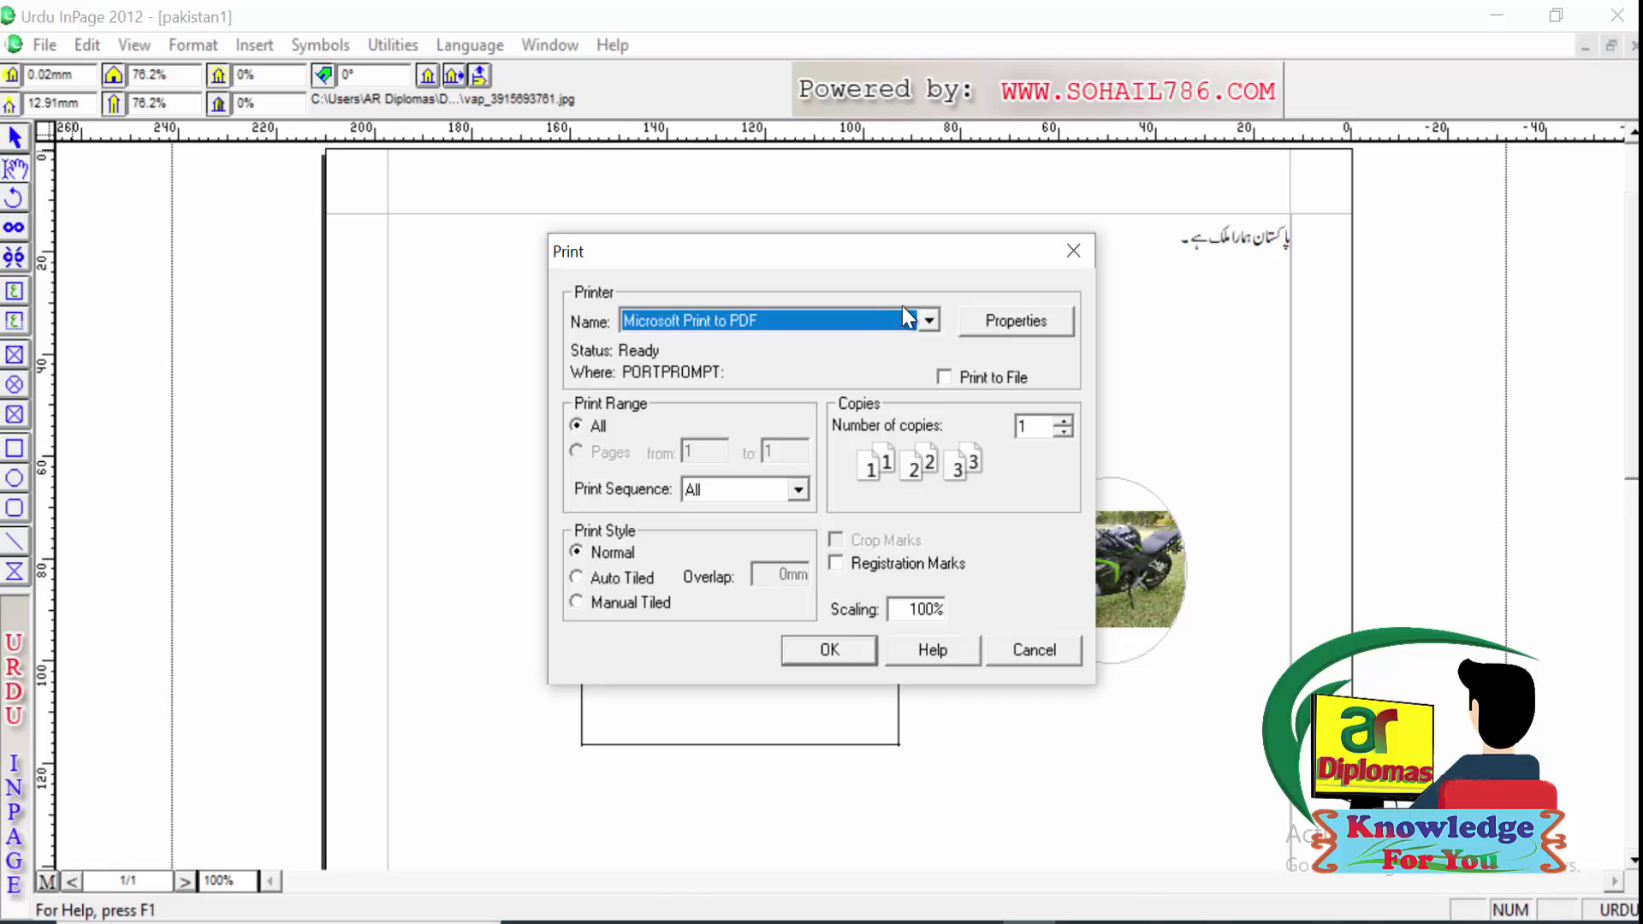
{"action": "left_click", "coordinate": [1074, 250]}
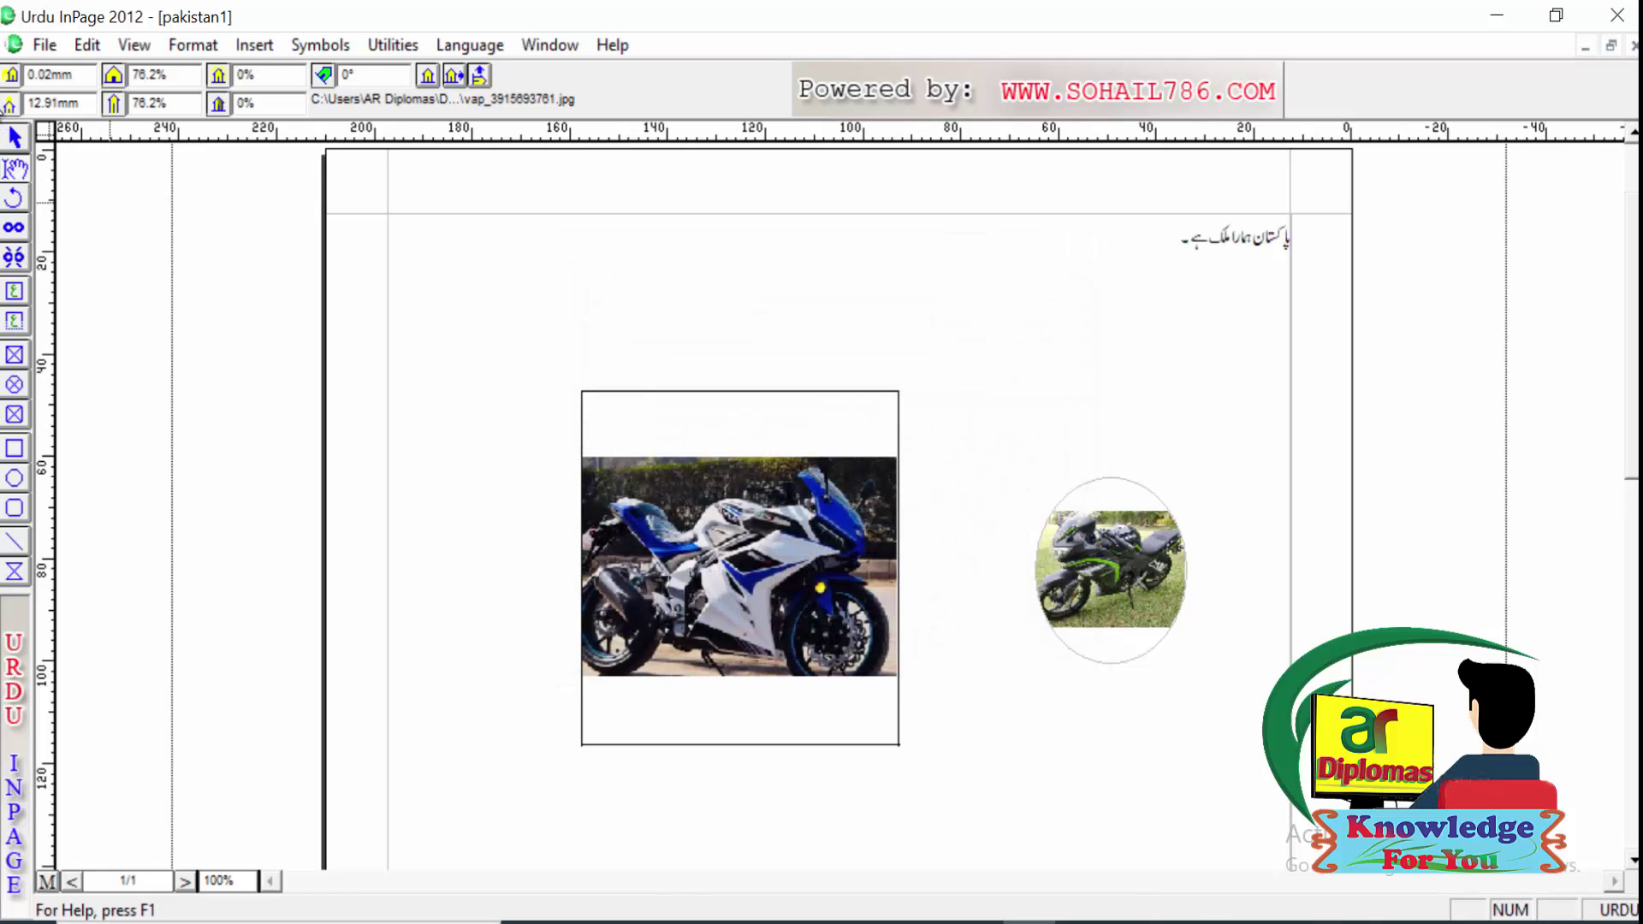
Step: Put the text cursor in the page's text box and restore the maximized pakistan1 document to a floating window
{"action": "left_click", "coordinate": [43, 45]}
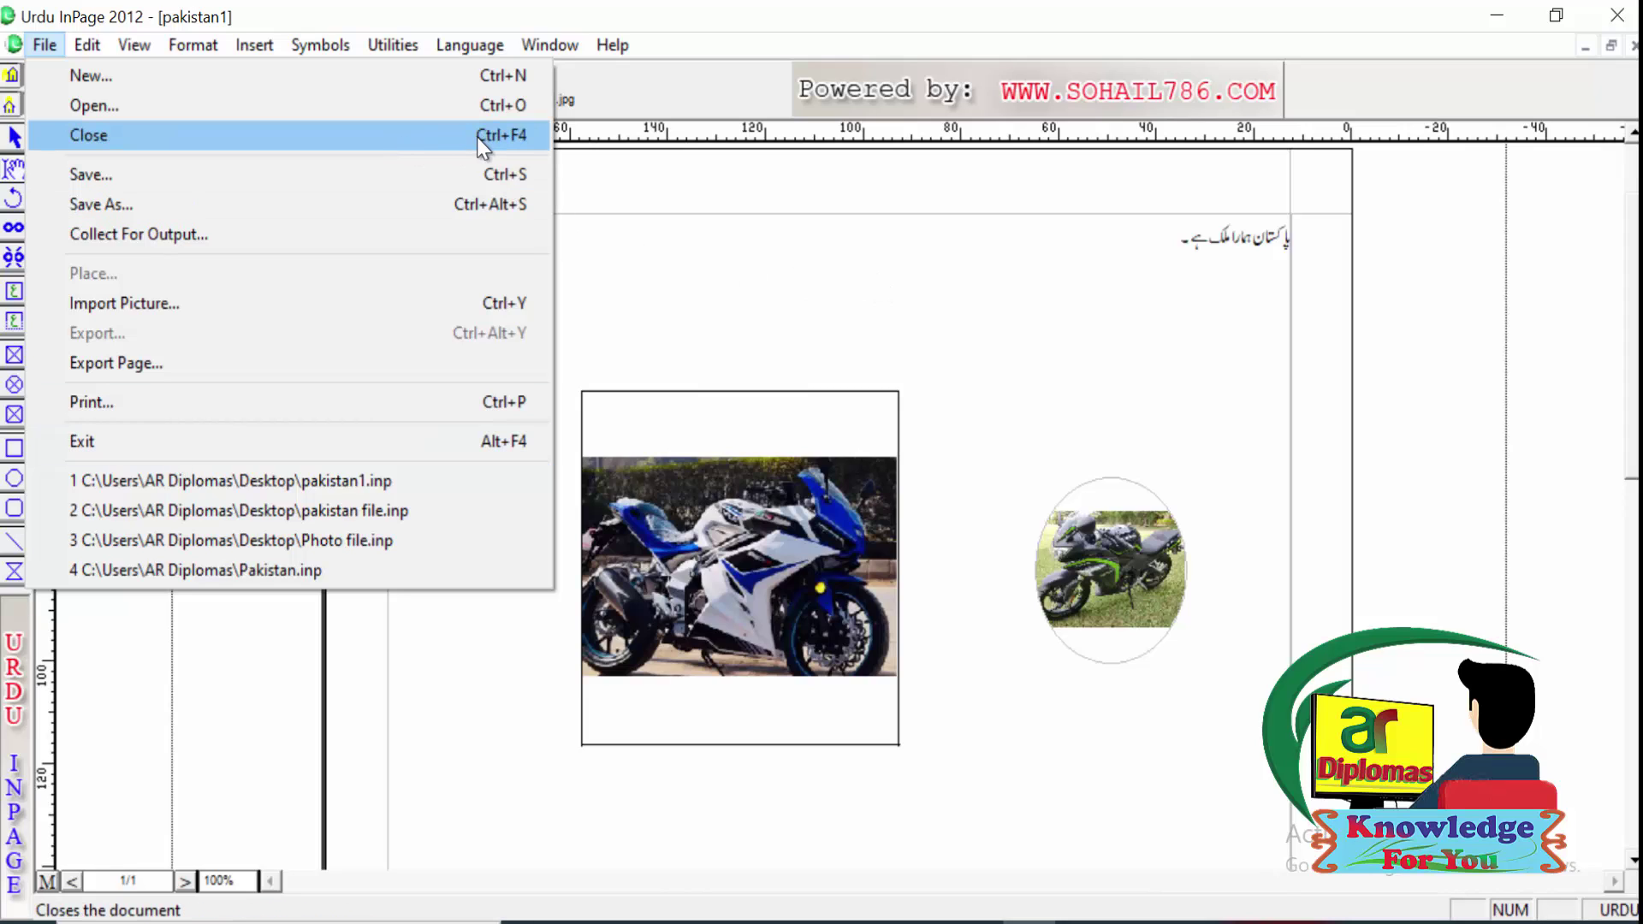
{"action": "left_click", "coordinate": [804, 207]}
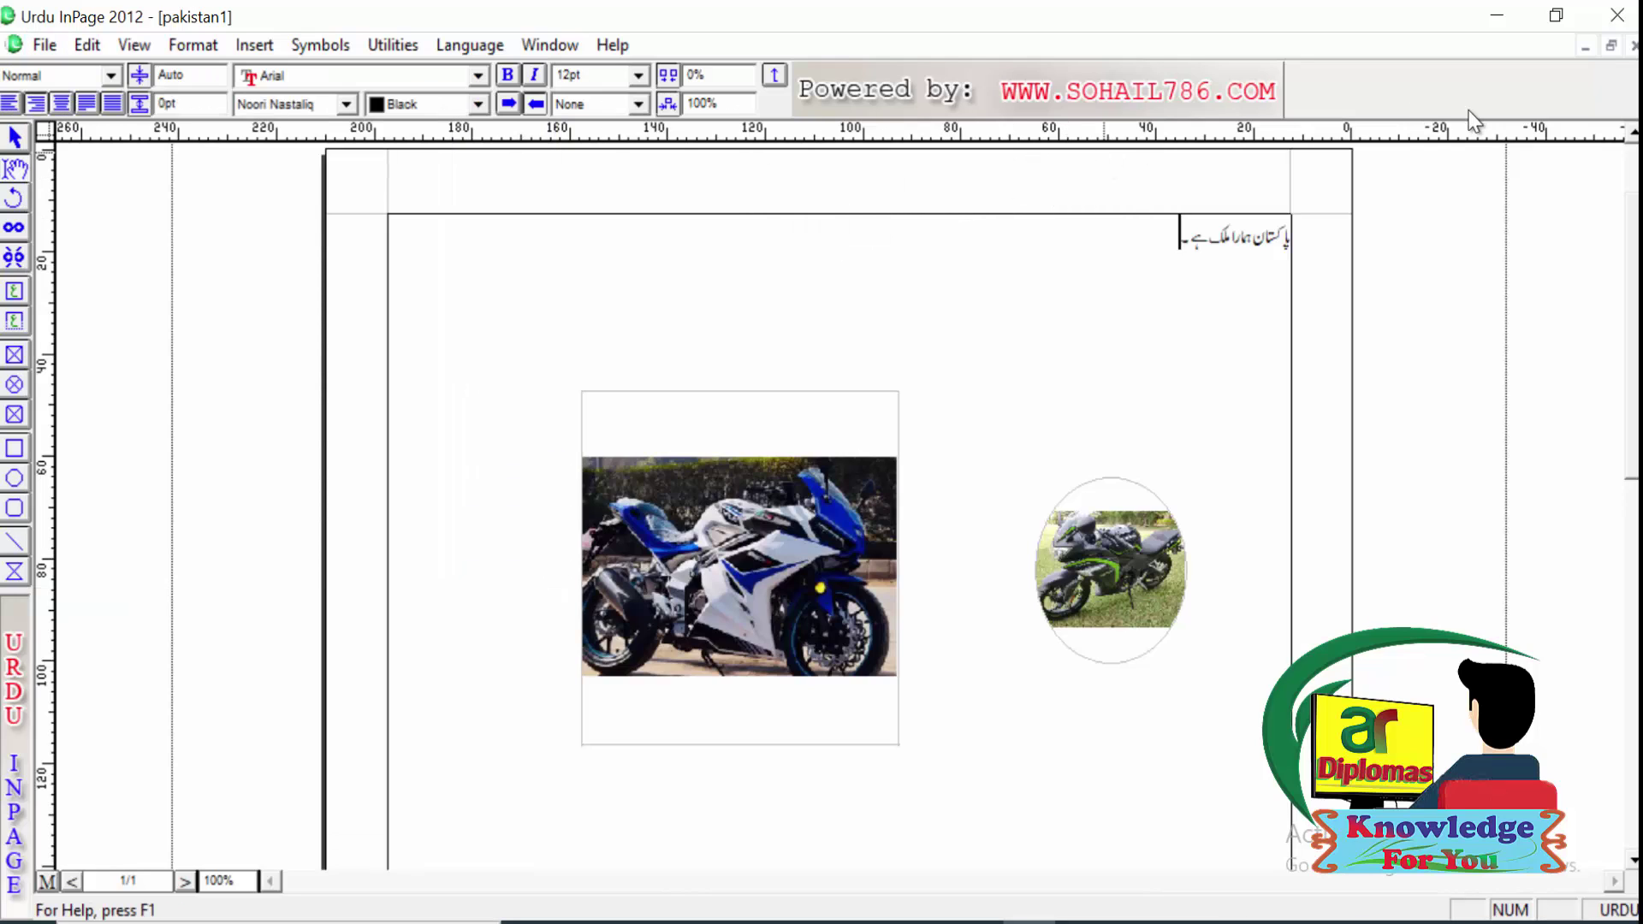
{"action": "left_click", "coordinate": [1611, 46]}
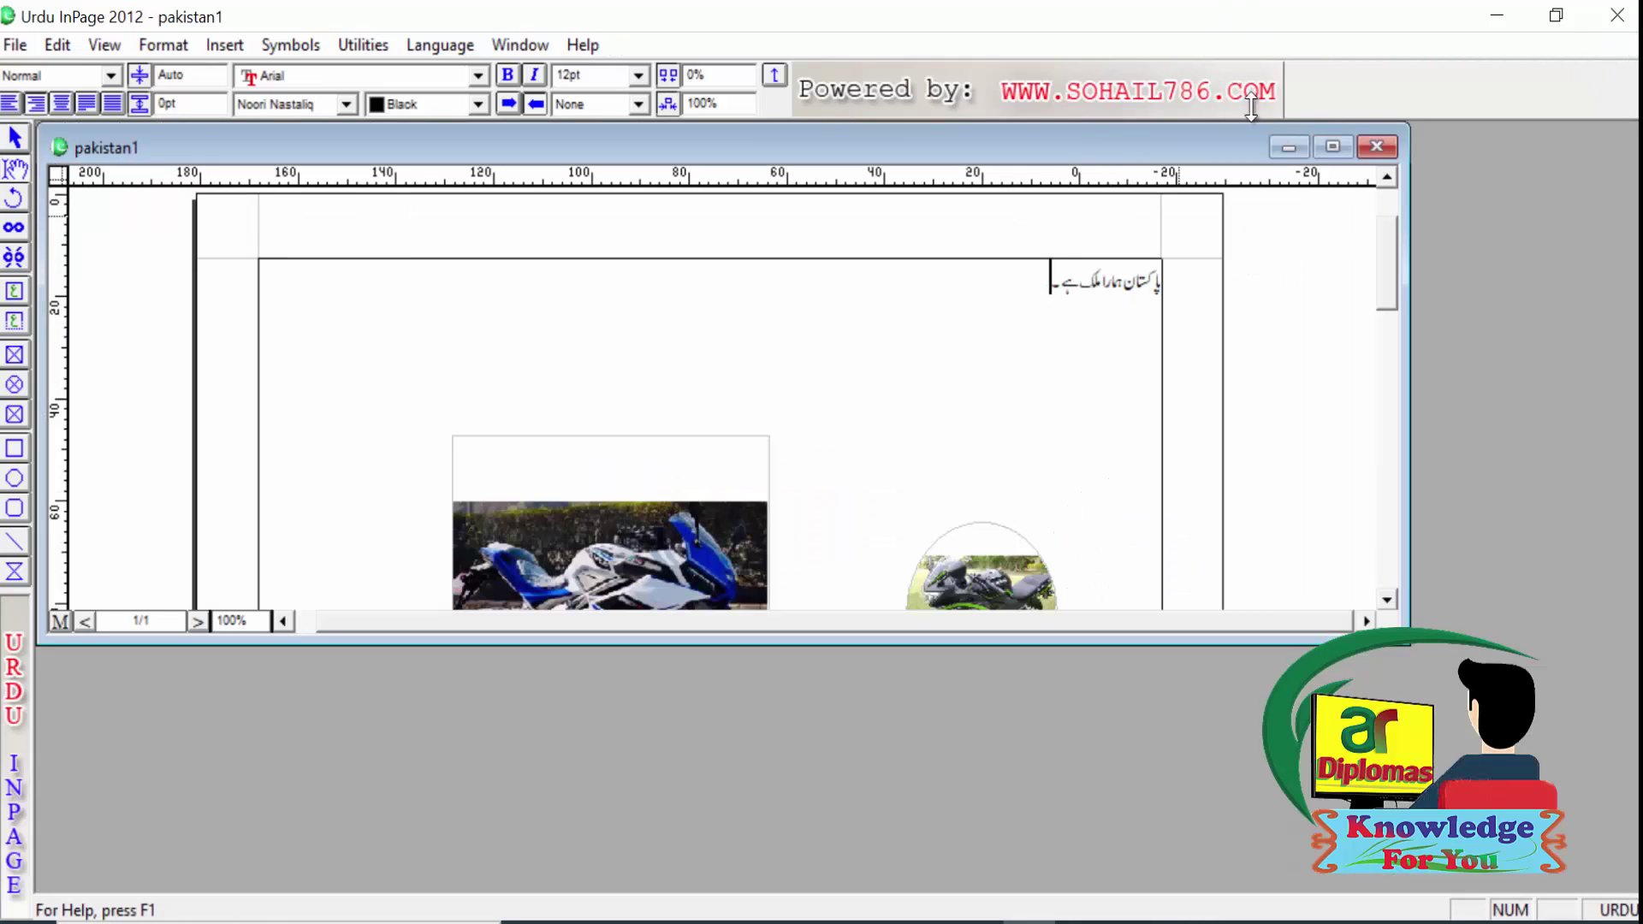
Step: Create a new one-page A4 portrait document with the default margins and right-to-left direction, and restore it to a floating window
{"action": "key", "text": "ctrl+n"}
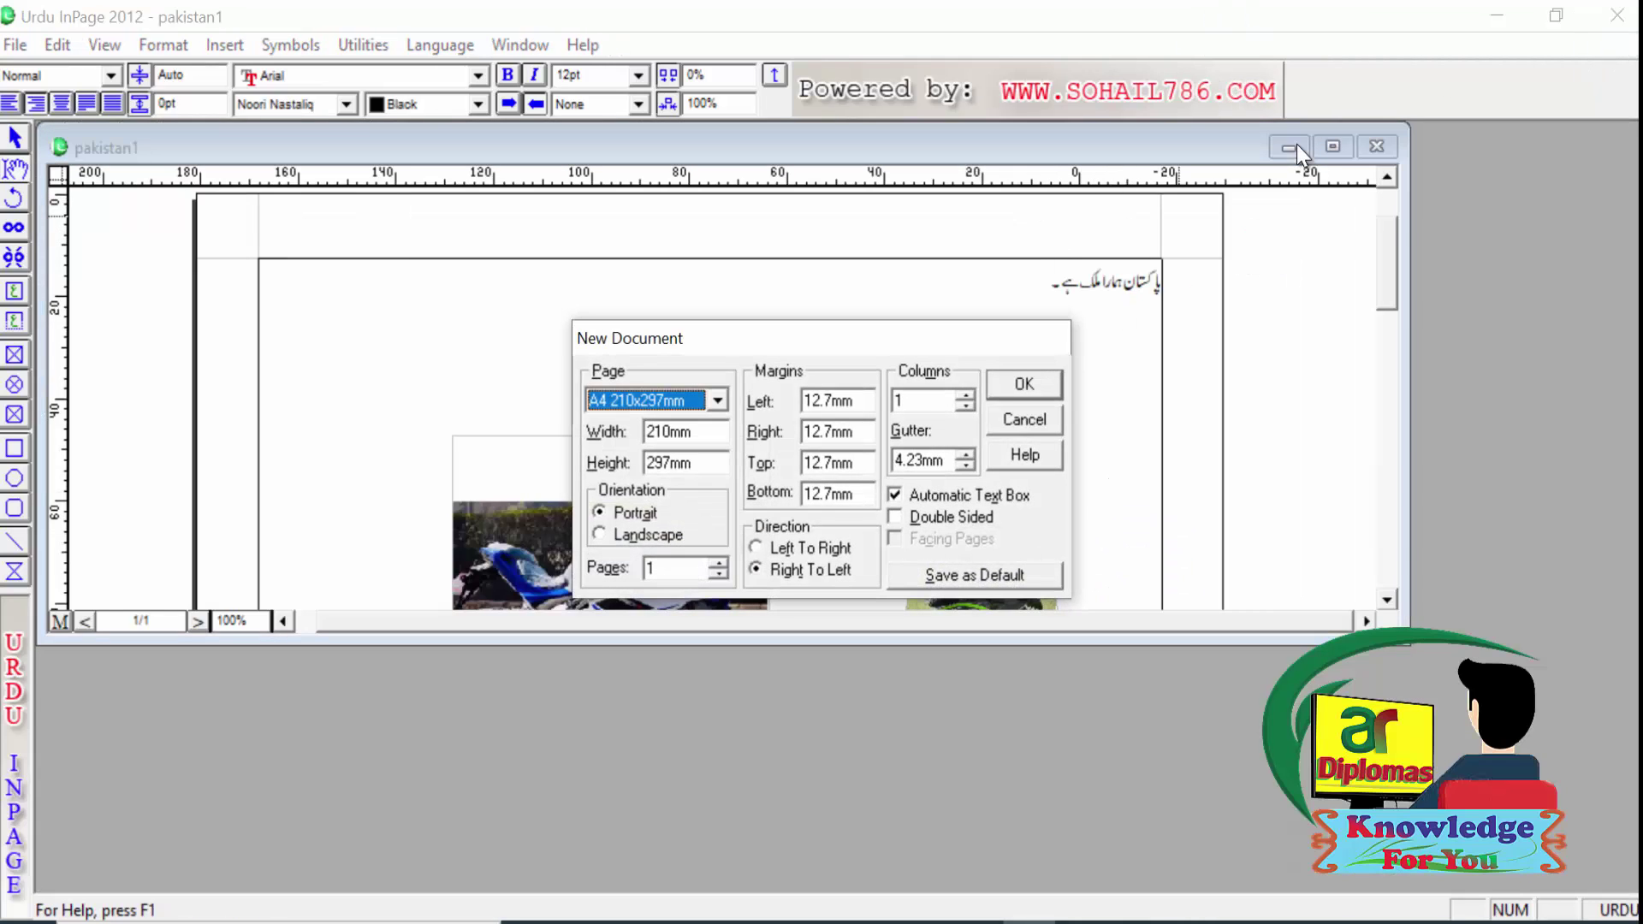
{"action": "key", "text": "Return"}
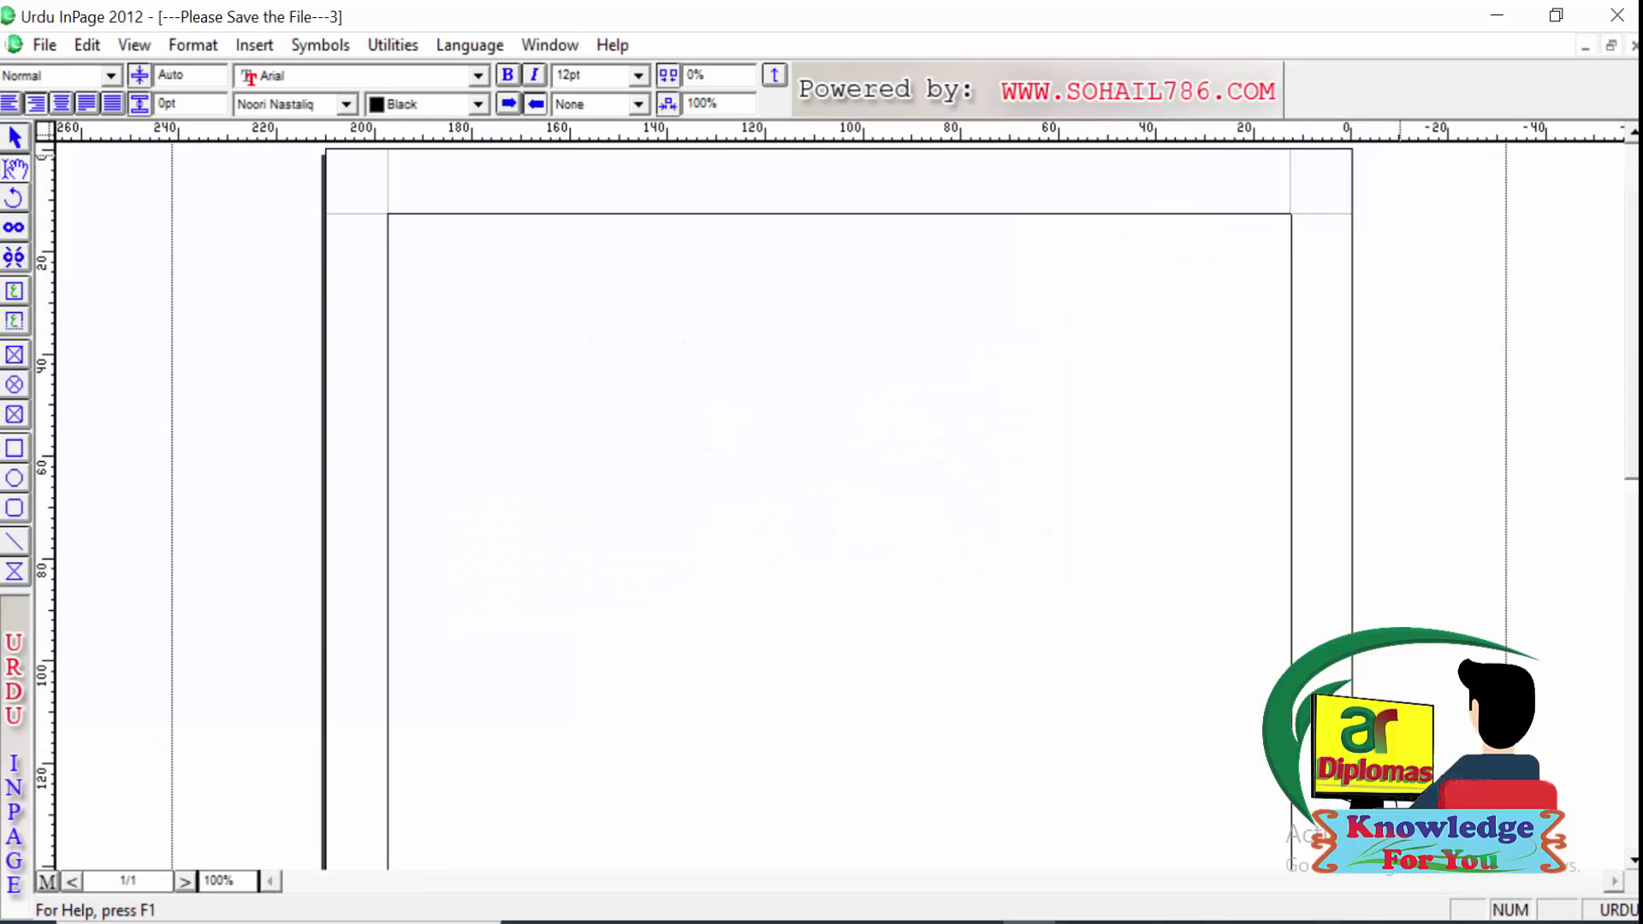
{"action": "left_click", "coordinate": [1612, 48]}
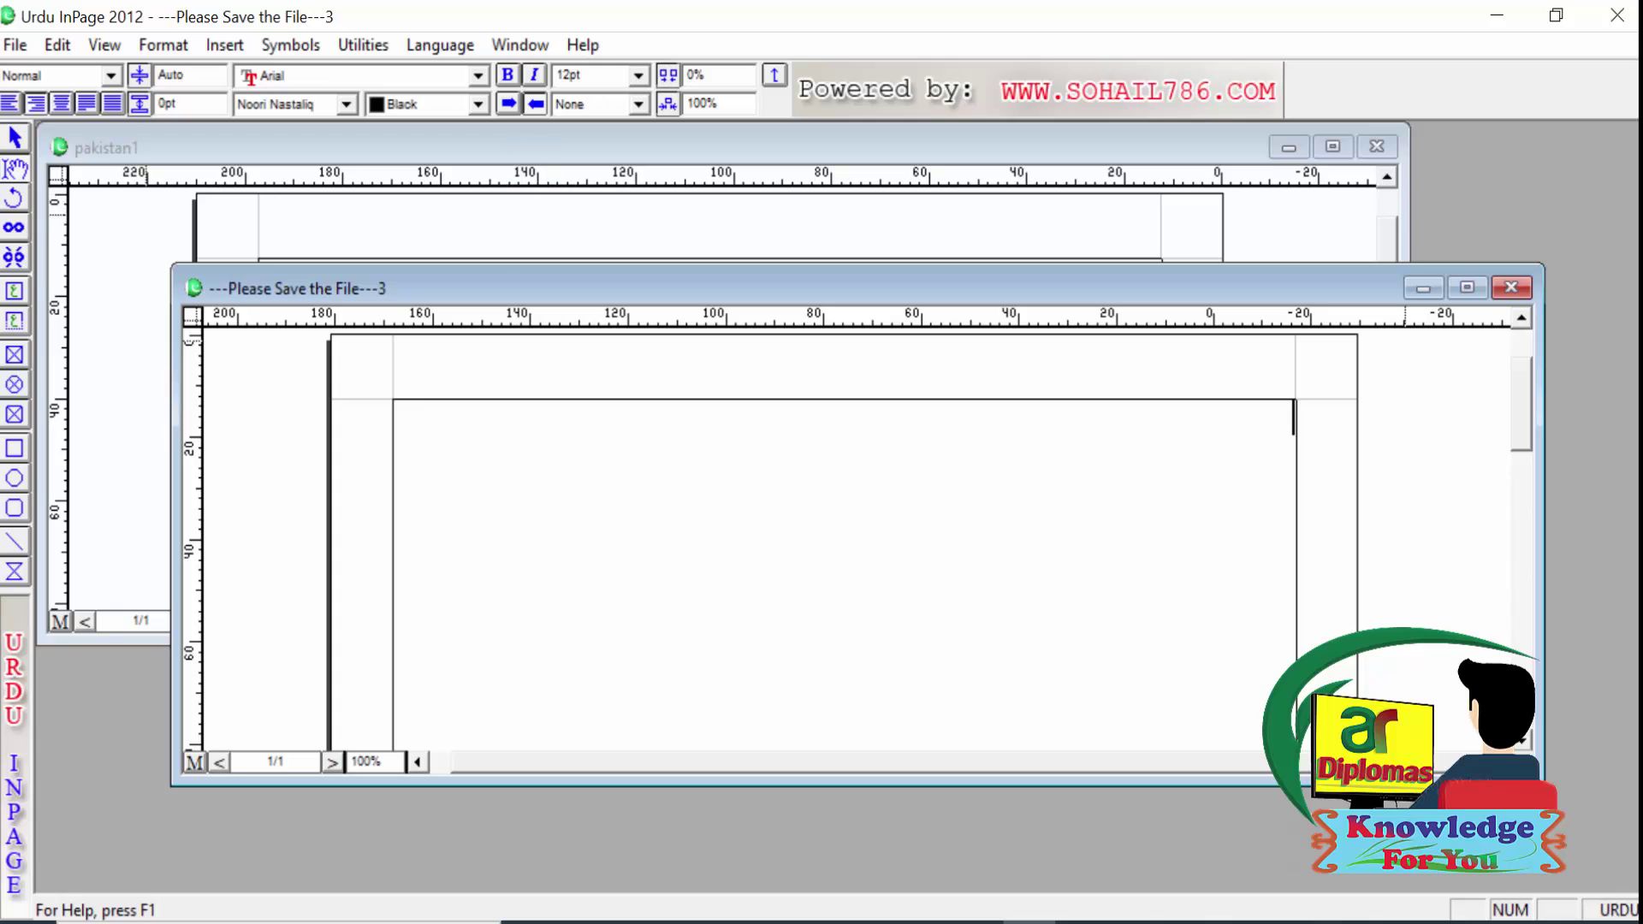
Step: Exit InPage while both documents are open
{"action": "left_click", "coordinate": [16, 44]}
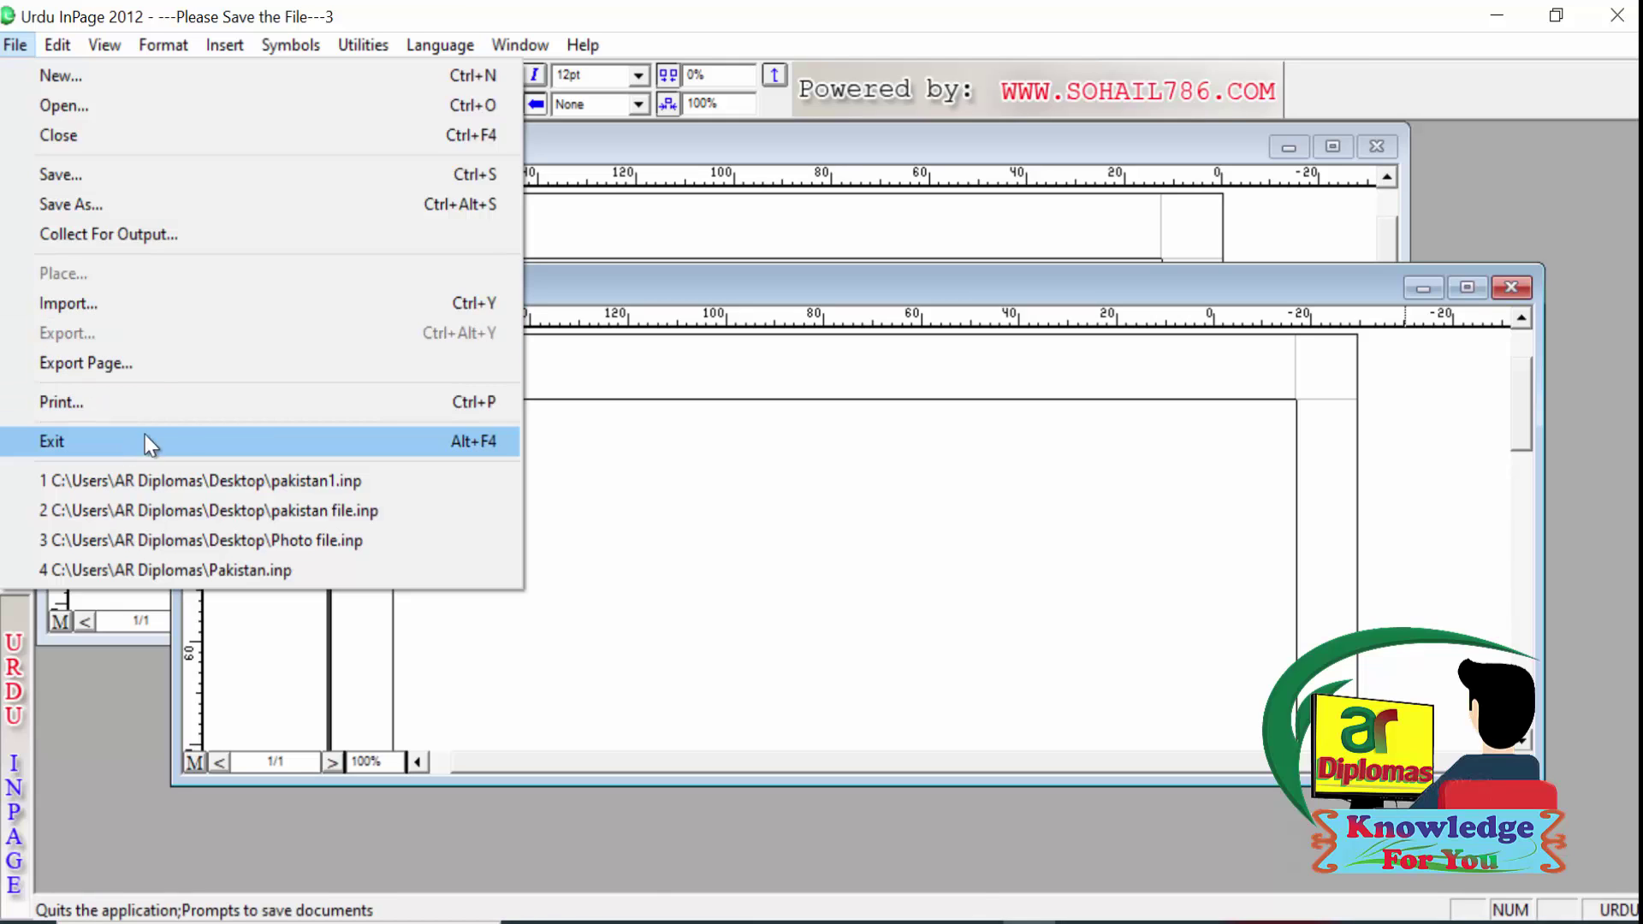
{"action": "left_click", "coordinate": [412, 434]}
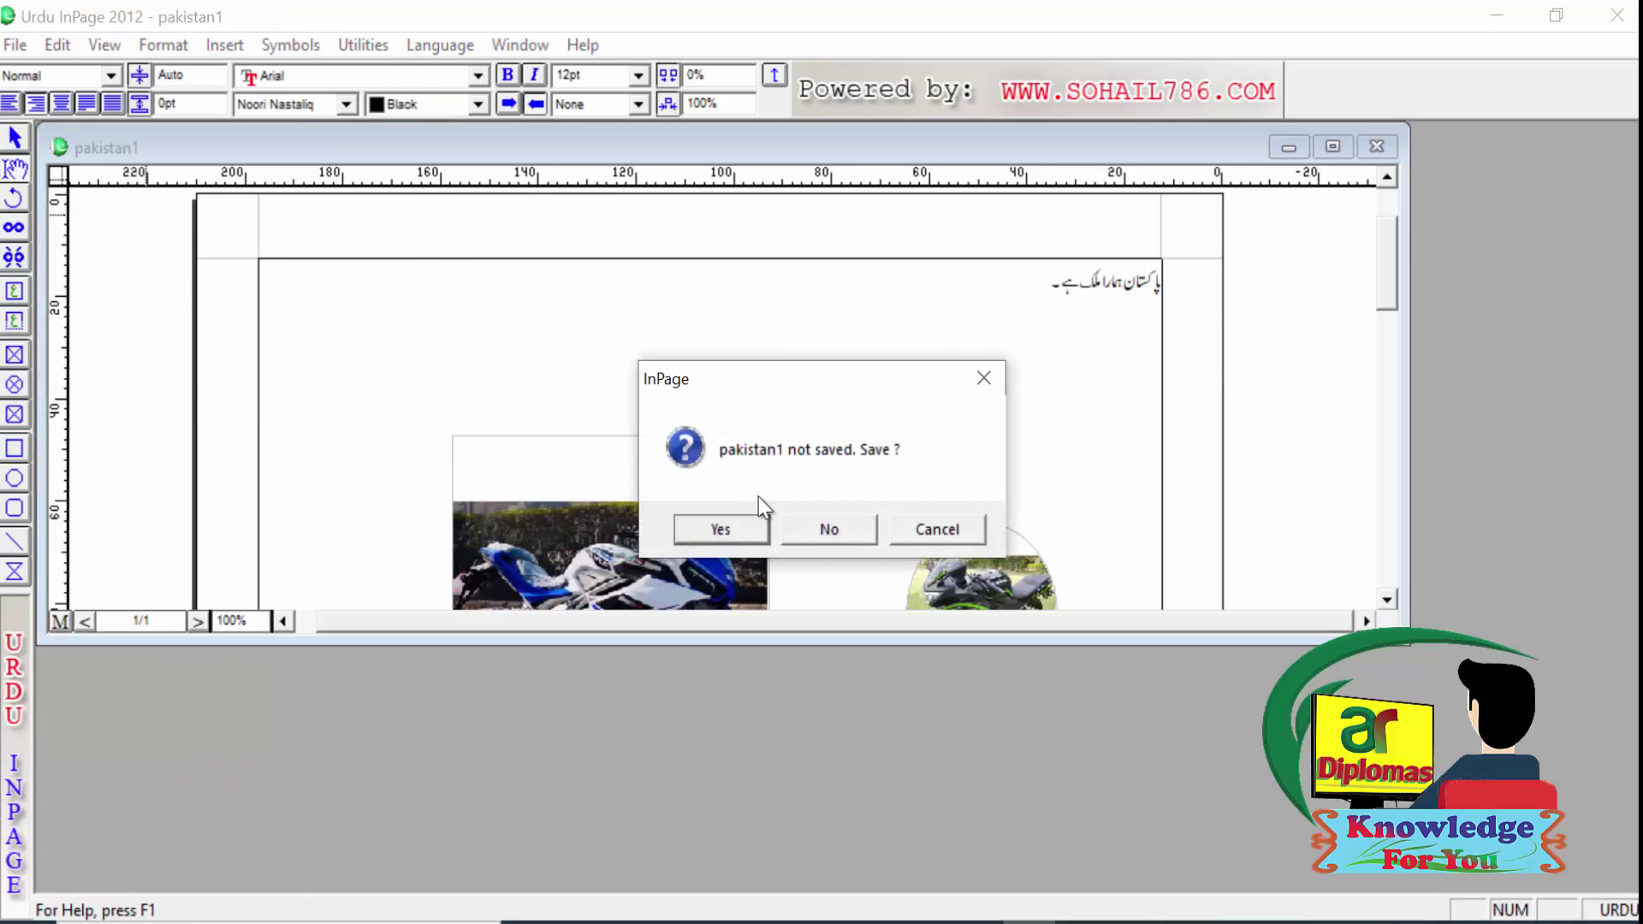